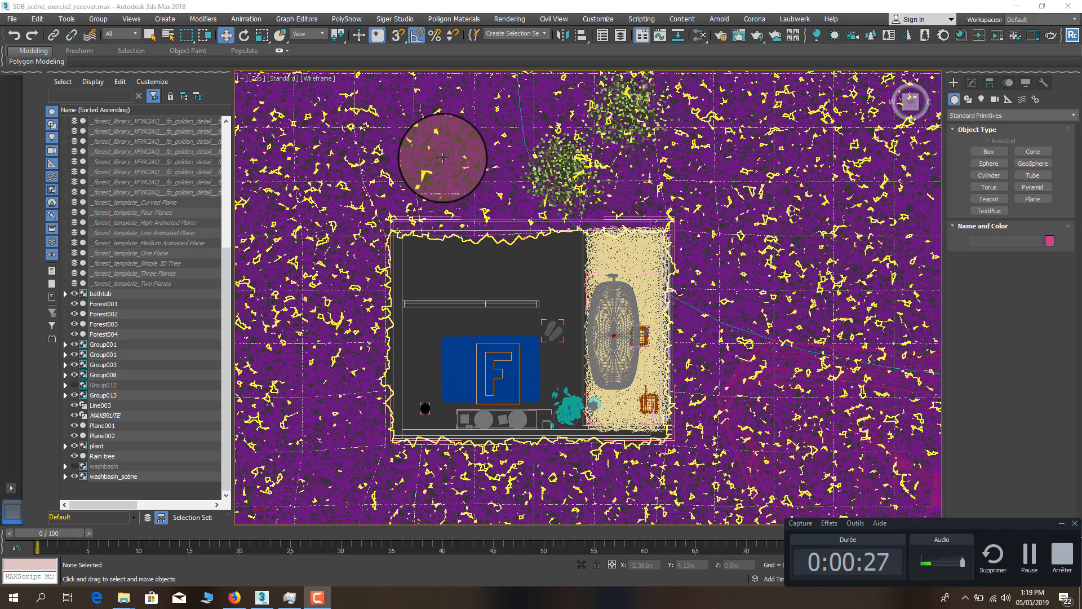
Examine the bathroom layout from above, including the bathtub, rug, plant and slippers
{"action": "scroll", "coordinate": [501, 358], "scroll_direction": "up", "scroll_amount": 2}
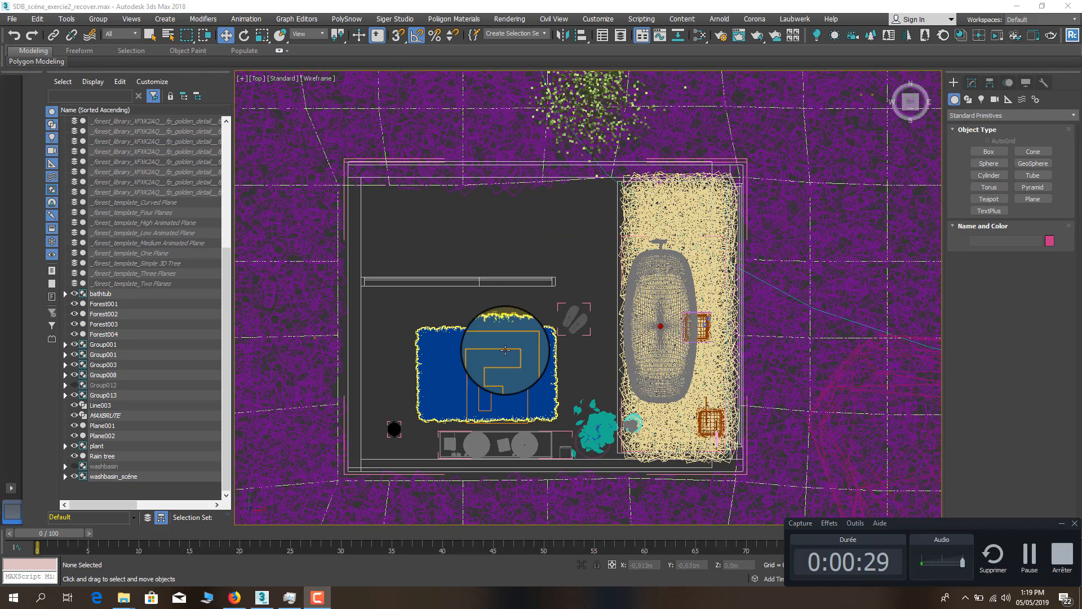
{"action": "middle_click_drag", "start_coordinate": [515, 323], "coordinate": [511, 287]}
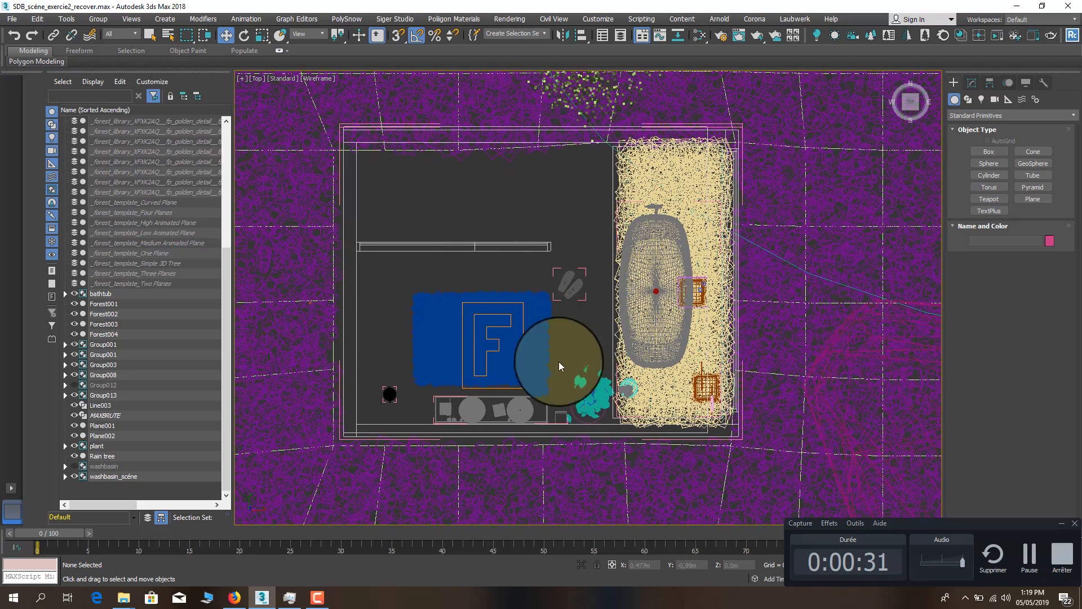
{"action": "scroll", "coordinate": [559, 361], "scroll_direction": "up", "scroll_amount": 2}
{"action": "middle_click_drag", "start_coordinate": [573, 311], "coordinate": [558, 333]}
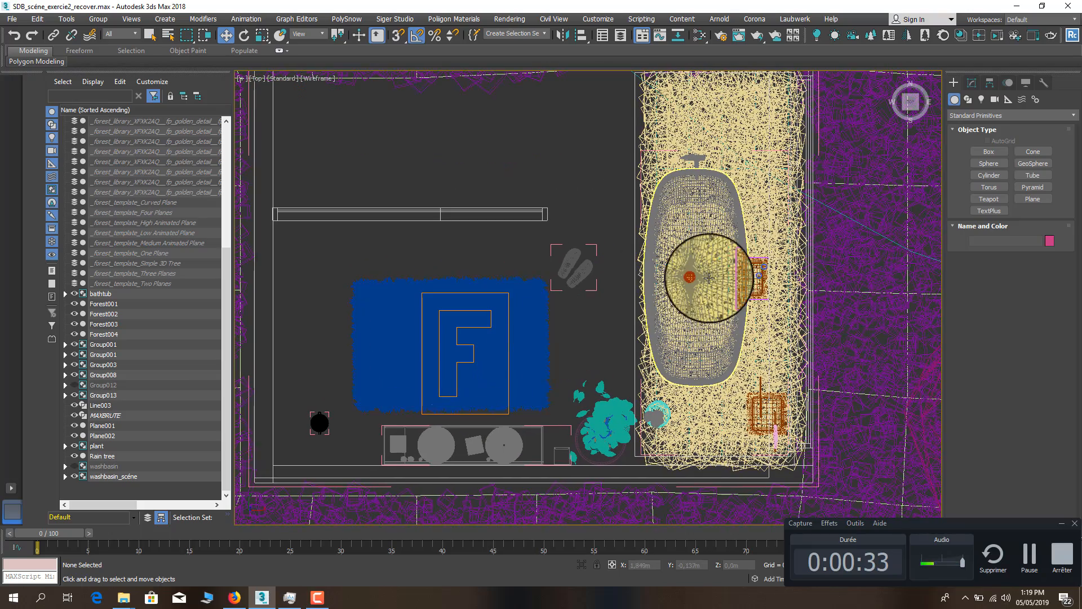
{"action": "middle_click_drag", "start_coordinate": [733, 177], "coordinate": [727, 252]}
{"action": "middle_click_drag", "start_coordinate": [599, 344], "coordinate": [653, 278]}
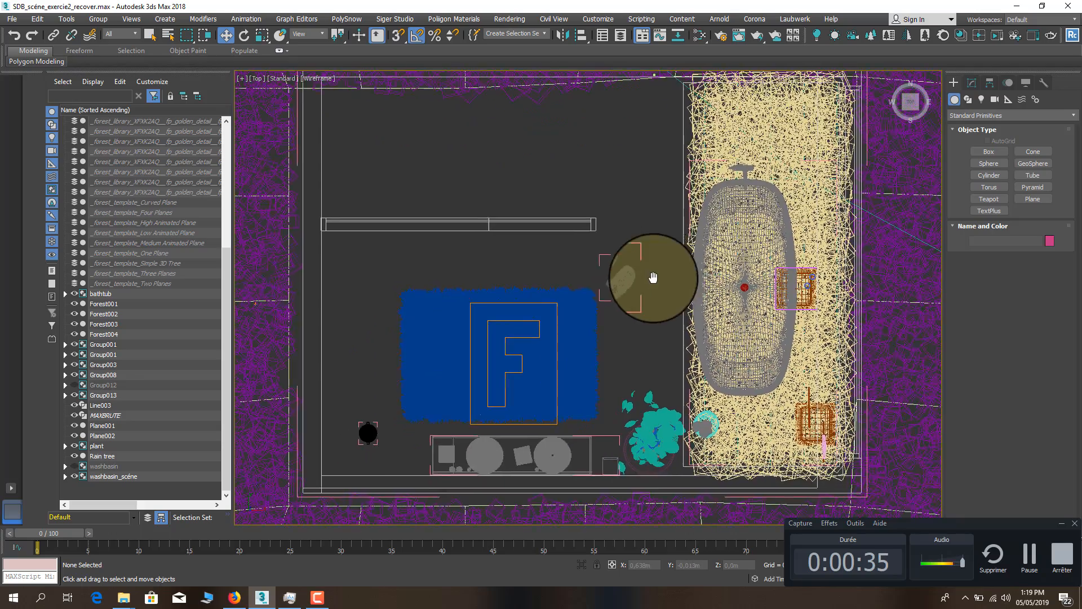
{"action": "scroll", "coordinate": [639, 285], "scroll_direction": "up", "scroll_amount": 6}
{"action": "left_click", "coordinate": [638, 286]}
{"action": "scroll", "coordinate": [639, 285], "scroll_direction": "down", "scroll_amount": 4}
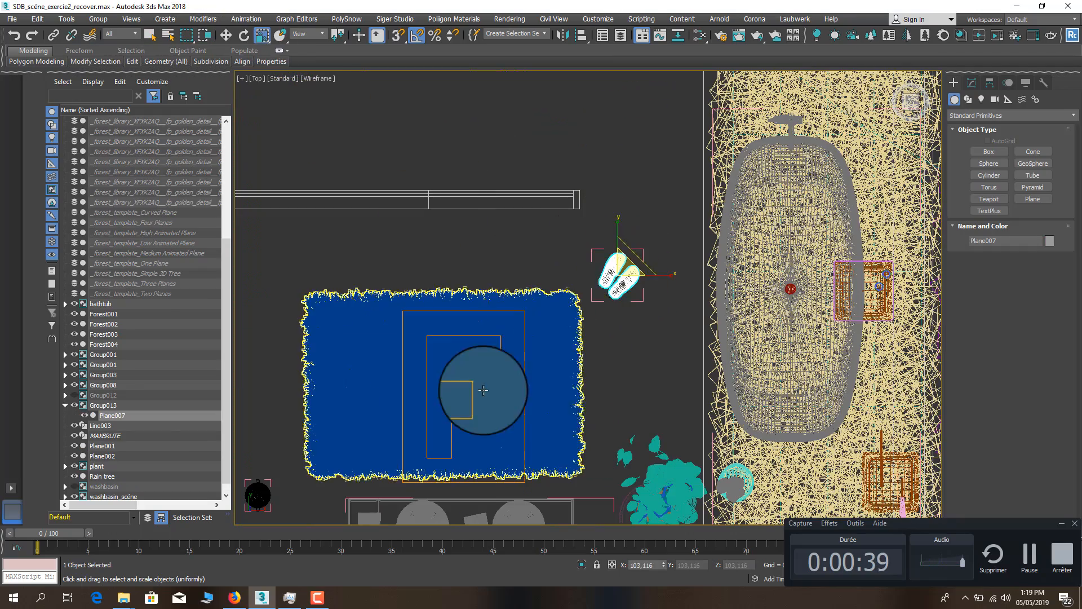
Inspect the round black object beside the blue rug up close in the top view
{"action": "left_click", "coordinate": [508, 416]}
{"action": "middle_click_drag", "start_coordinate": [508, 416], "coordinate": [648, 309]}
{"action": "left_click", "coordinate": [502, 326]}
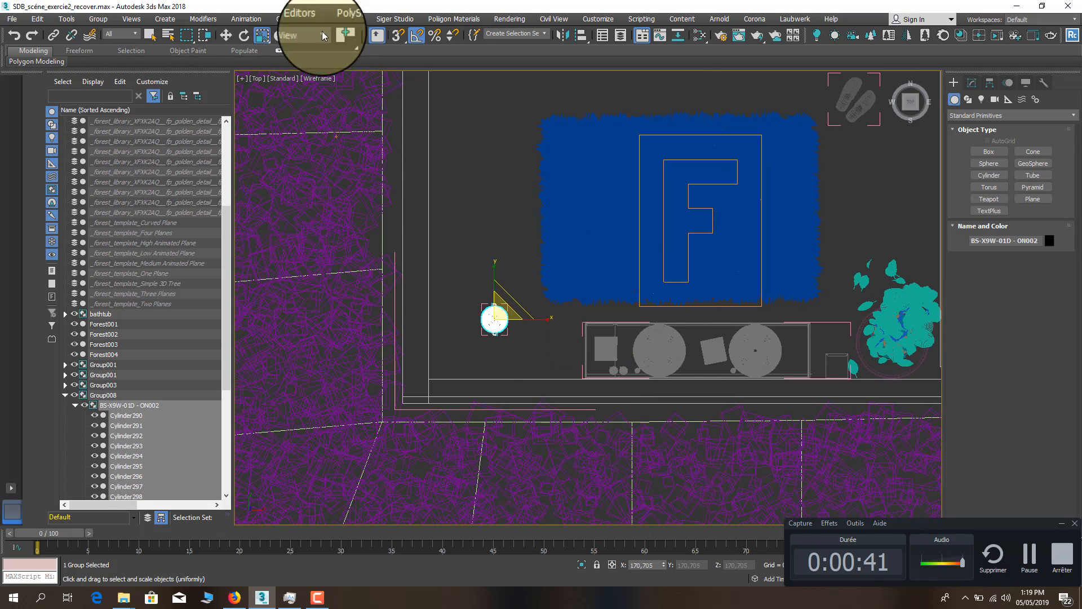
{"action": "left_click", "coordinate": [225, 35]}
{"action": "middle_click_drag", "start_coordinate": [512, 229], "coordinate": [433, 302]}
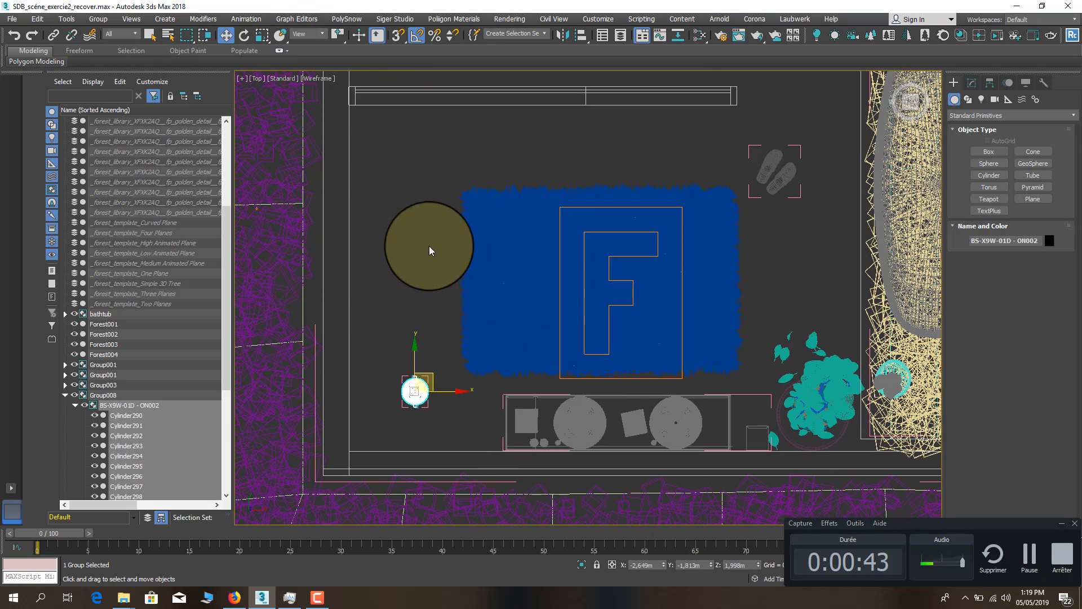
{"action": "scroll", "coordinate": [428, 408], "scroll_direction": "up", "scroll_amount": 6}
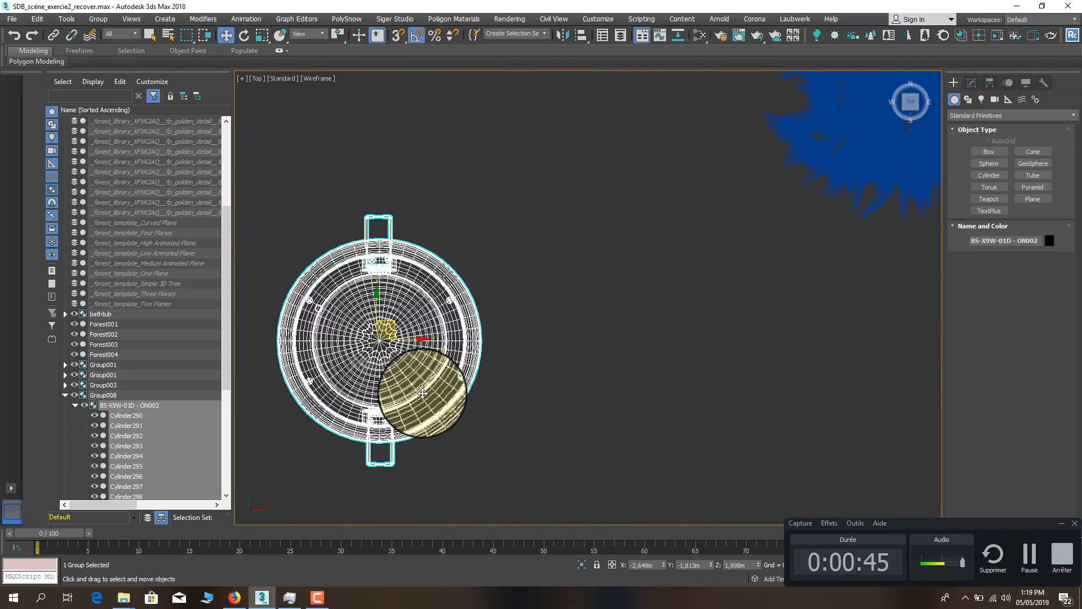
{"action": "scroll", "coordinate": [301, 309], "scroll_direction": "down", "scroll_amount": 5}
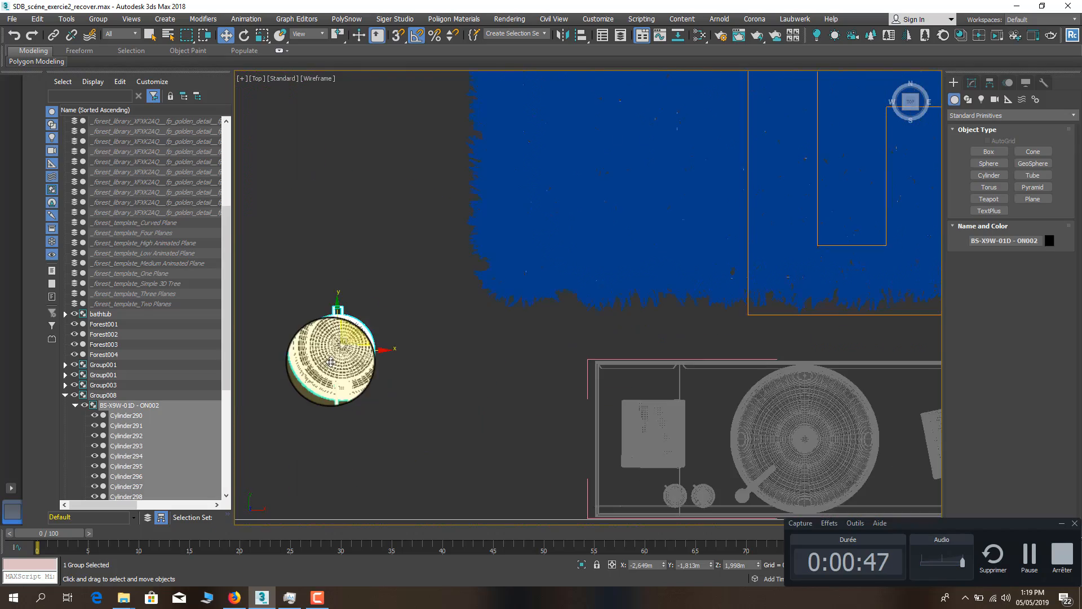
{"action": "scroll", "coordinate": [388, 357], "scroll_direction": "up", "scroll_amount": 3}
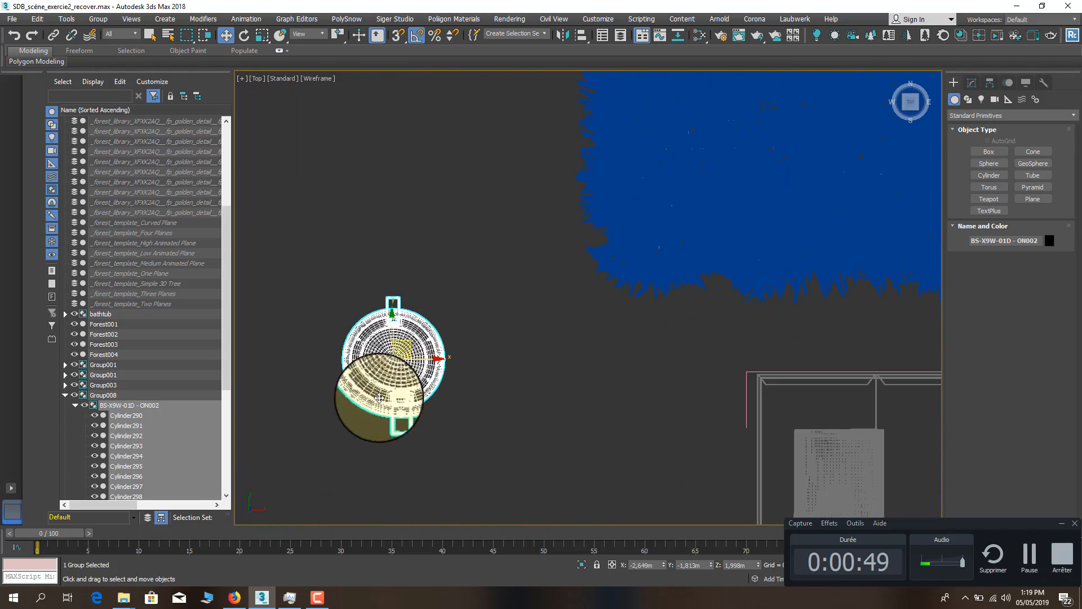
{"action": "scroll", "coordinate": [379, 398], "scroll_direction": "down", "scroll_amount": 6}
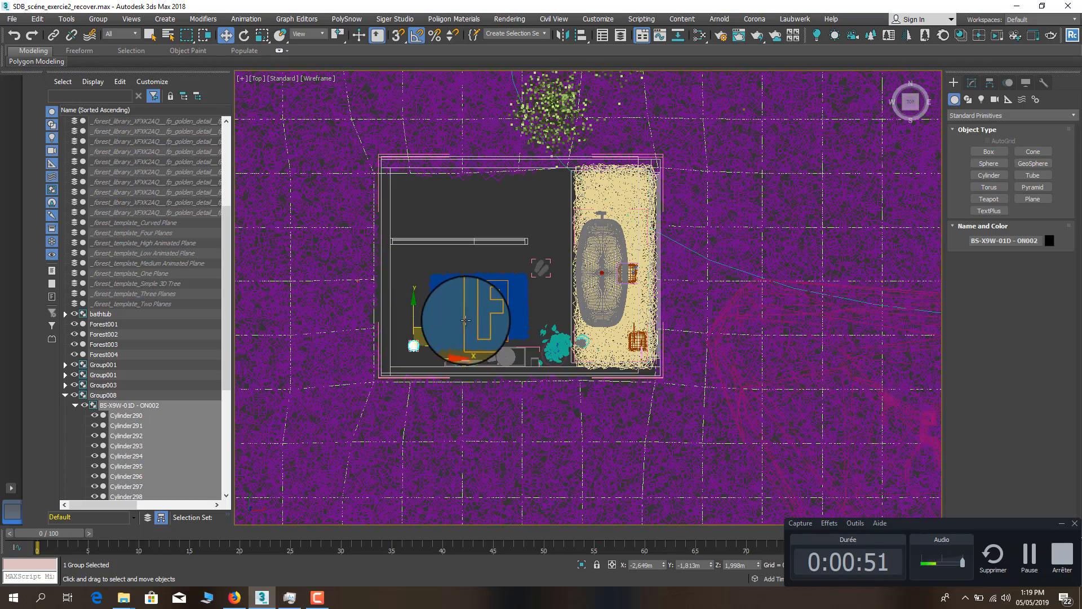
Examine the room and its surrounding terrain and trees to judge where a camera can stand
{"action": "scroll", "coordinate": [507, 343], "scroll_direction": "up", "scroll_amount": 3}
{"action": "middle_click_drag", "start_coordinate": [536, 362], "coordinate": [622, 358]}
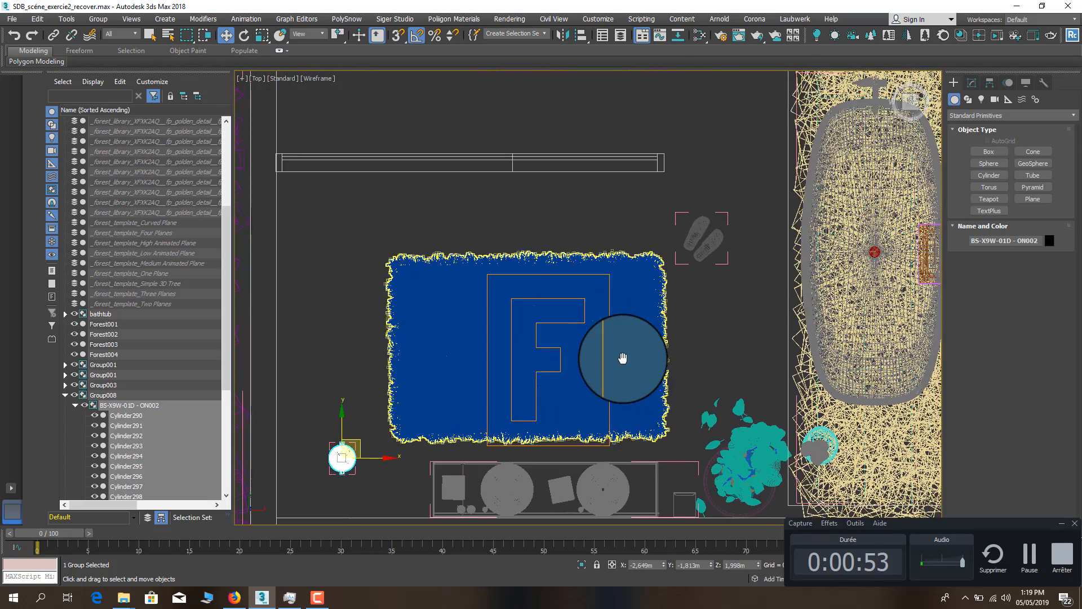
{"action": "scroll", "coordinate": [637, 361], "scroll_direction": "down", "scroll_amount": 2}
{"action": "scroll", "coordinate": [474, 349], "scroll_direction": "down", "scroll_amount": 5}
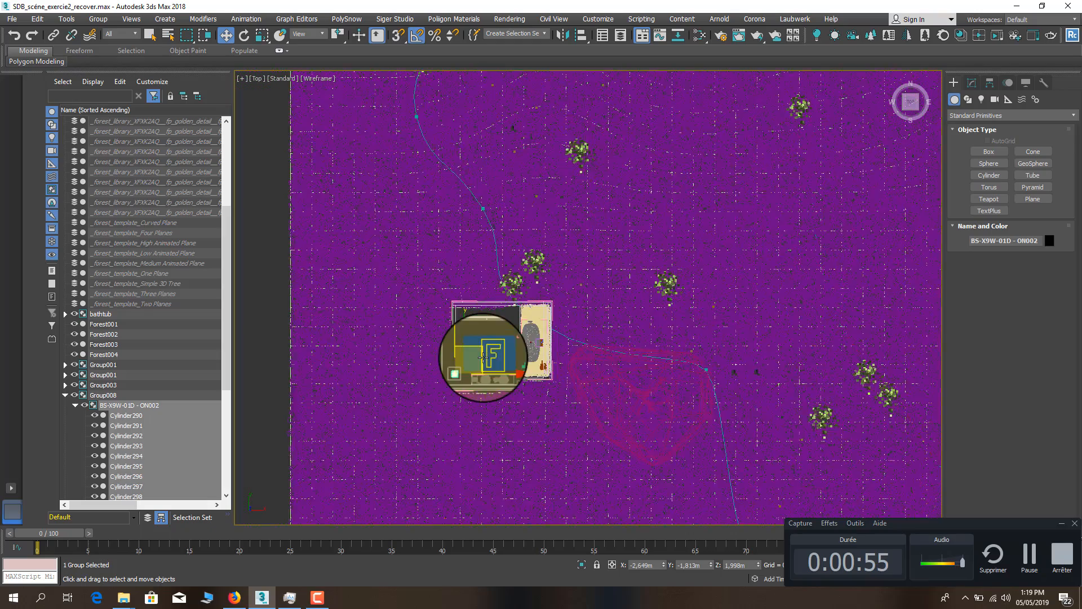
{"action": "scroll", "coordinate": [483, 355], "scroll_direction": "down", "scroll_amount": 2}
{"action": "scroll", "coordinate": [488, 352], "scroll_direction": "up", "scroll_amount": 8}
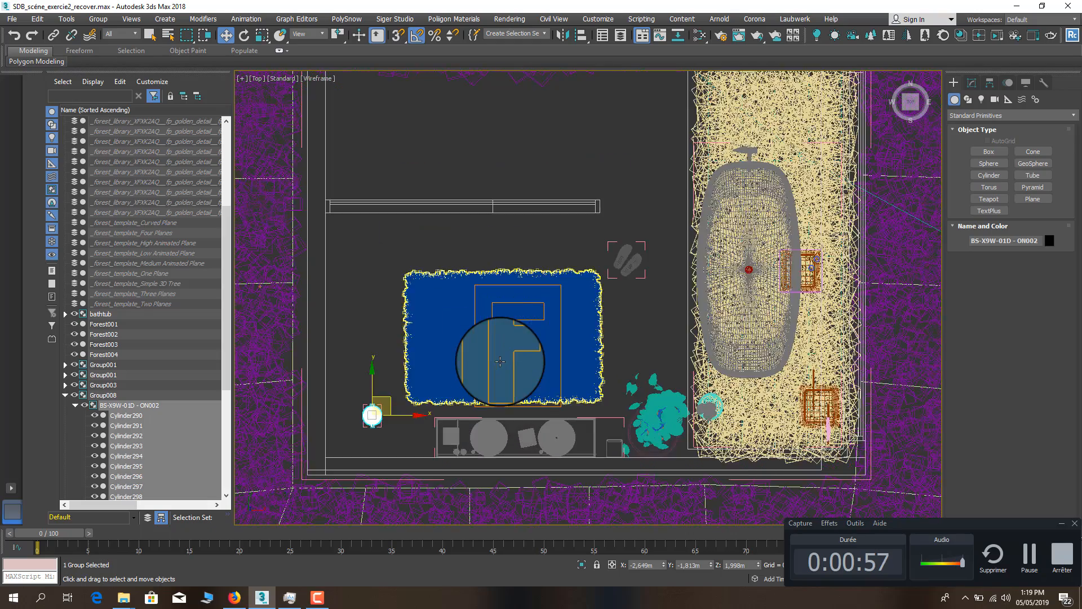
{"action": "scroll", "coordinate": [500, 362], "scroll_direction": "down", "scroll_amount": 3}
{"action": "scroll", "coordinate": [442, 338], "scroll_direction": "up", "scroll_amount": 3}
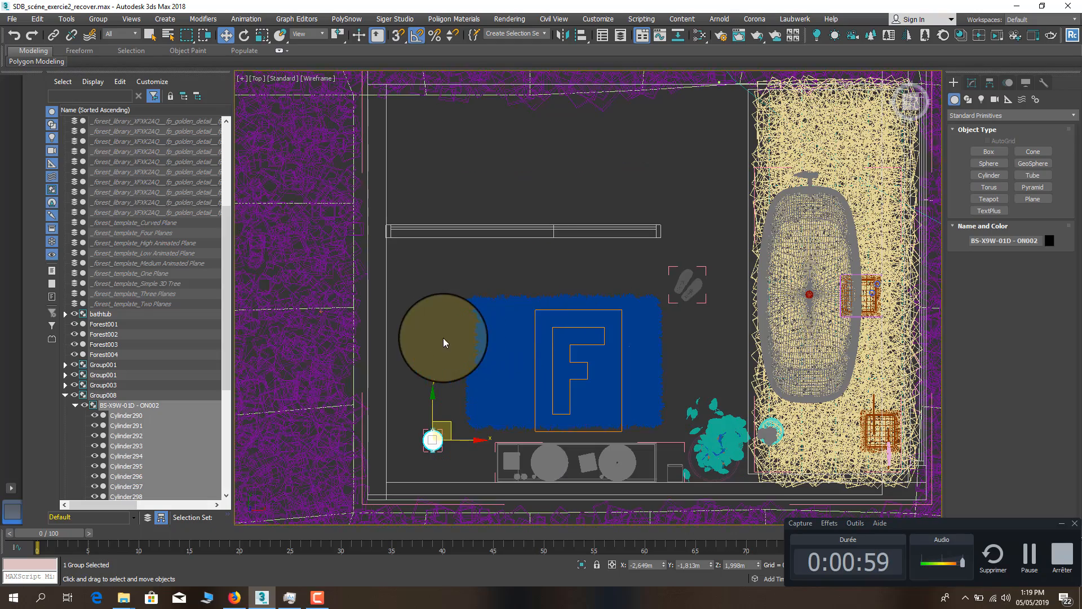
{"action": "scroll", "coordinate": [443, 346], "scroll_direction": "down", "scroll_amount": 4}
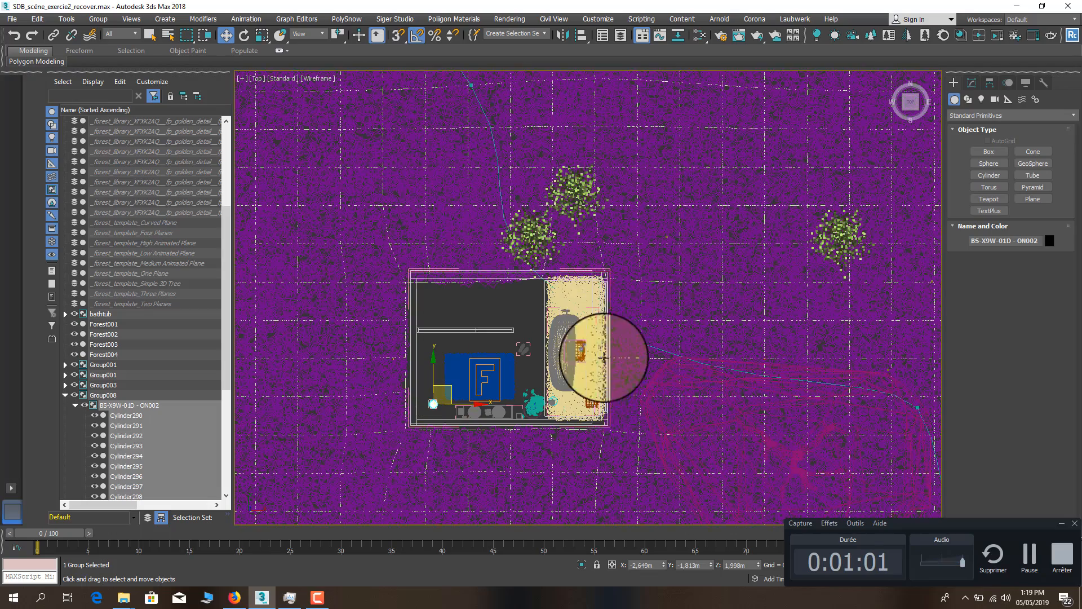
{"action": "scroll", "coordinate": [603, 358], "scroll_direction": "up", "scroll_amount": 5}
{"action": "scroll", "coordinate": [599, 387], "scroll_direction": "down", "scroll_amount": 5}
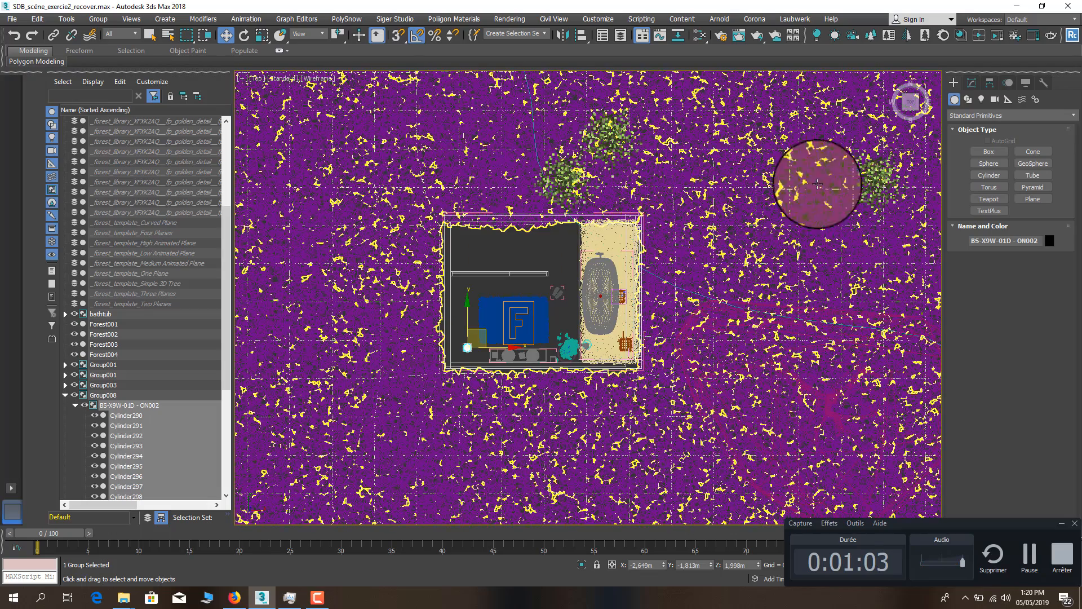
{"action": "scroll", "coordinate": [507, 321], "scroll_direction": "up", "scroll_amount": 6}
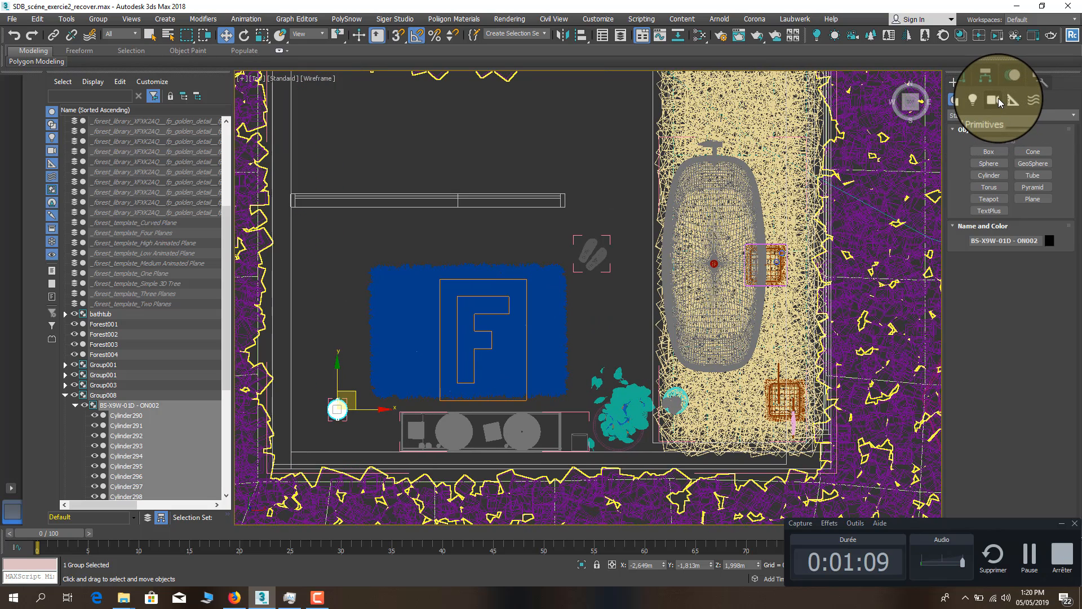
Create a targeted CoronaCam just west of the blue rug, aimed east across the bathtub at a target about 6 m away
{"action": "left_click", "coordinate": [997, 101]}
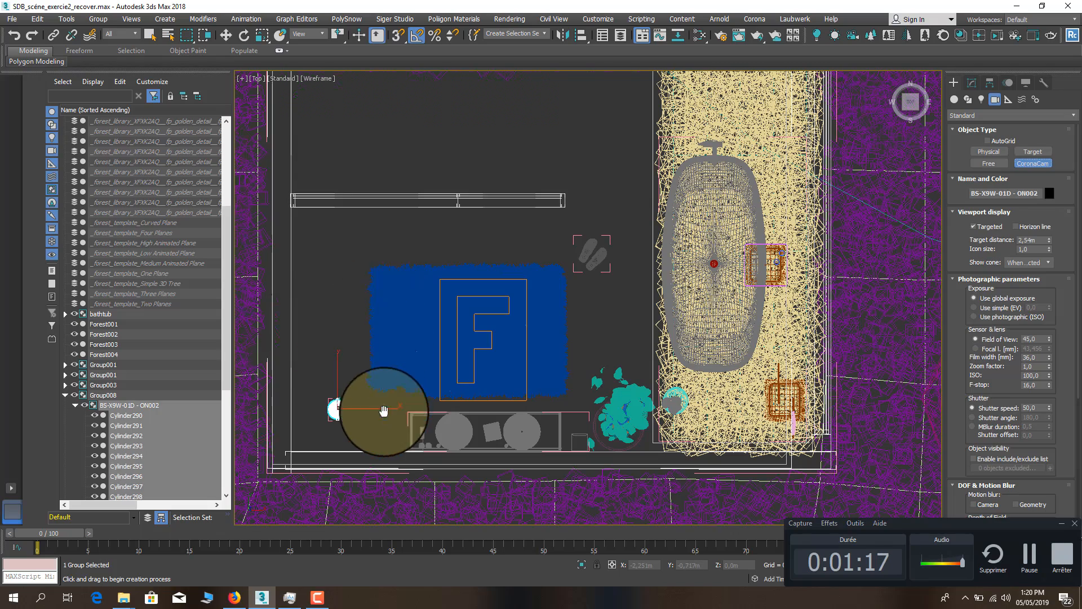
{"action": "middle_click_drag", "start_coordinate": [372, 315], "coordinate": [377, 343]}
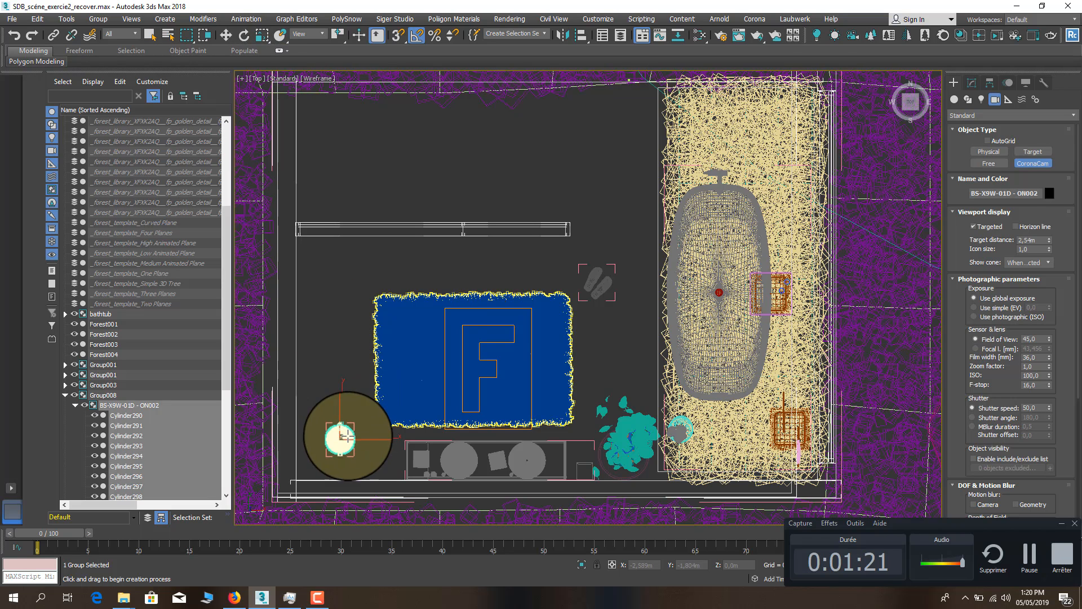
{"action": "middle_click_drag", "start_coordinate": [326, 339], "coordinate": [323, 331]}
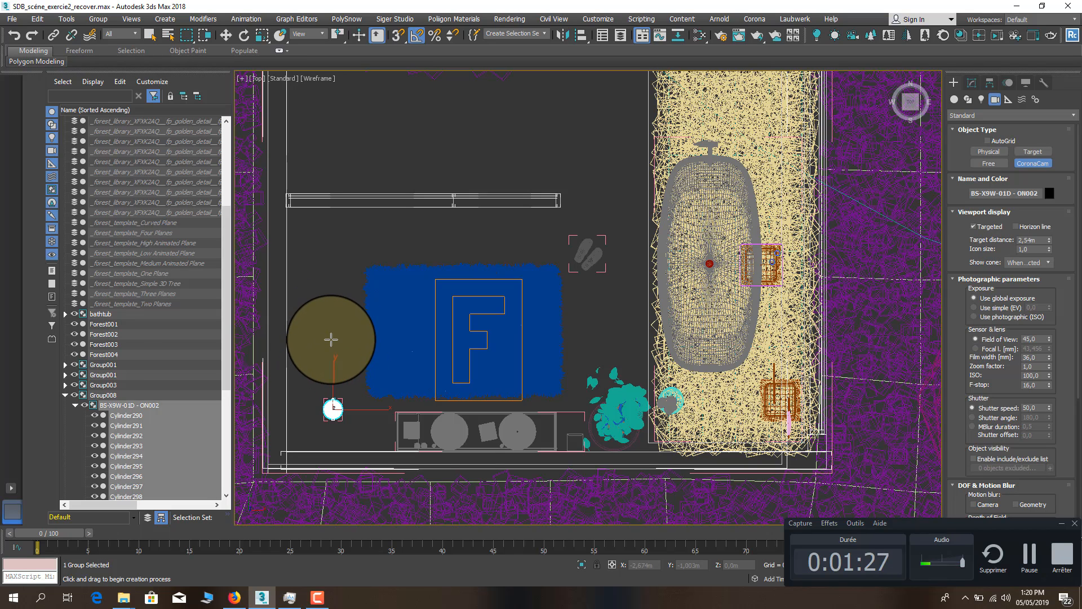
{"action": "left_click", "coordinate": [331, 340]}
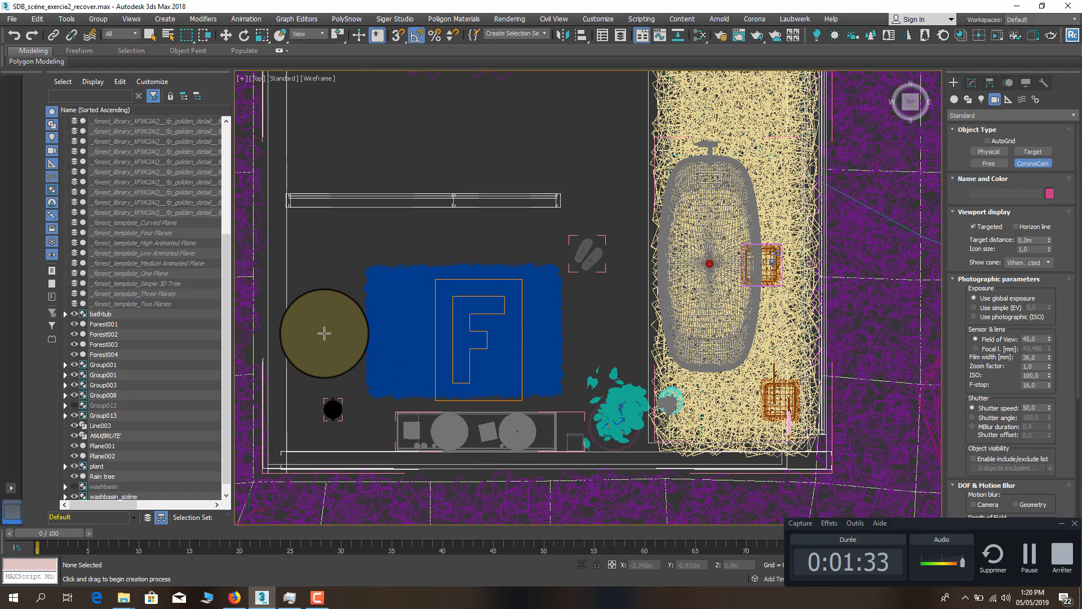
{"action": "left_click_drag", "start_coordinate": [324, 333], "coordinate": [823, 331]}
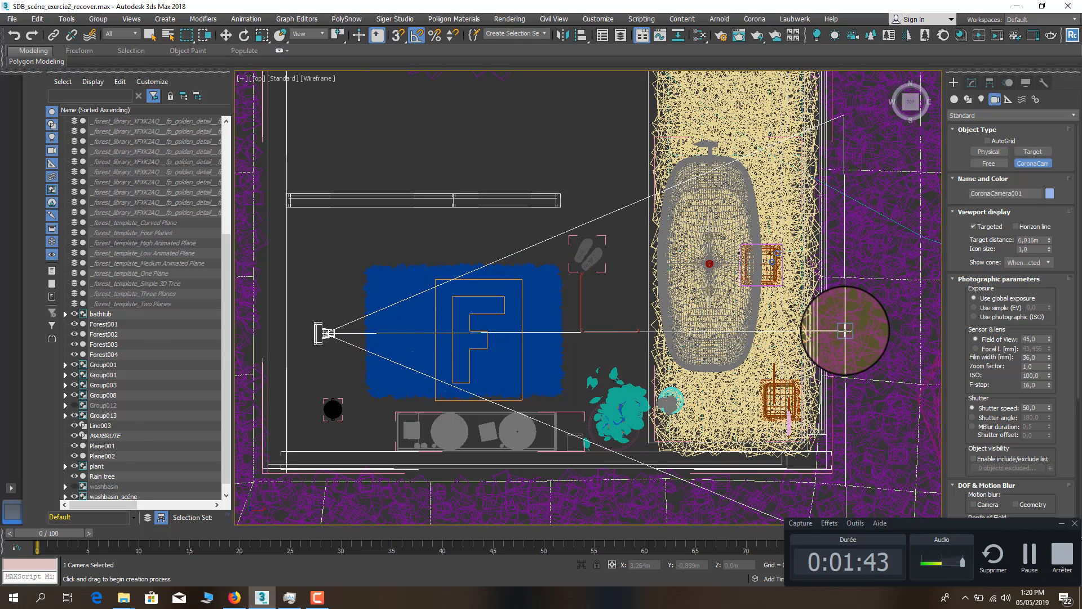
Switch the viewport to the new Corona camera's view and set its shading to Facets
{"action": "middle_click_drag", "start_coordinate": [530, 379], "coordinate": [534, 446]}
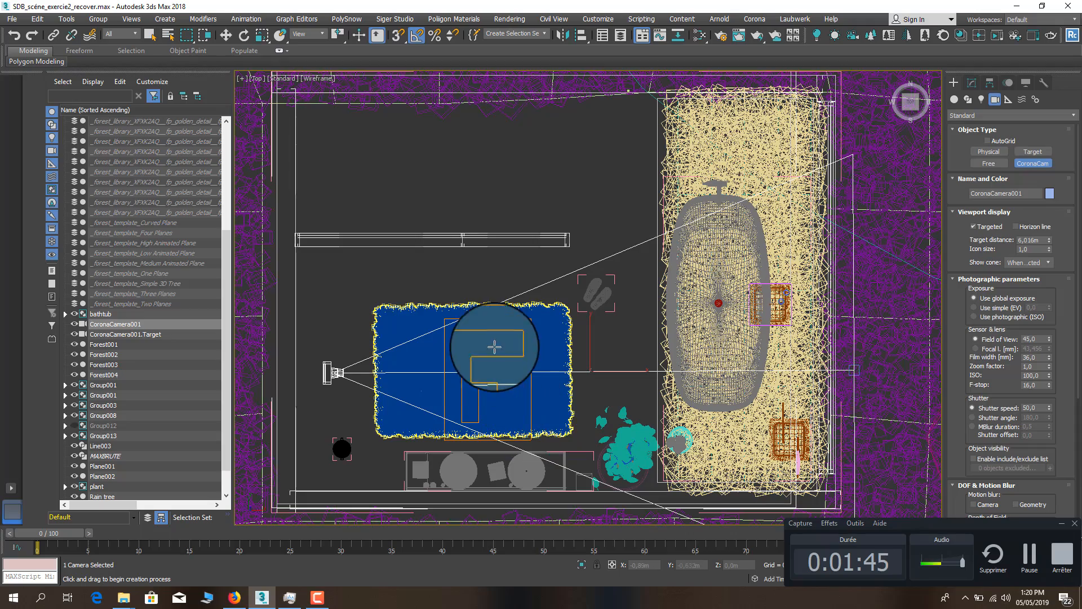
{"action": "scroll", "coordinate": [502, 359], "scroll_direction": "down", "scroll_amount": 5}
{"action": "middle_click_drag", "start_coordinate": [447, 374], "coordinate": [410, 383]}
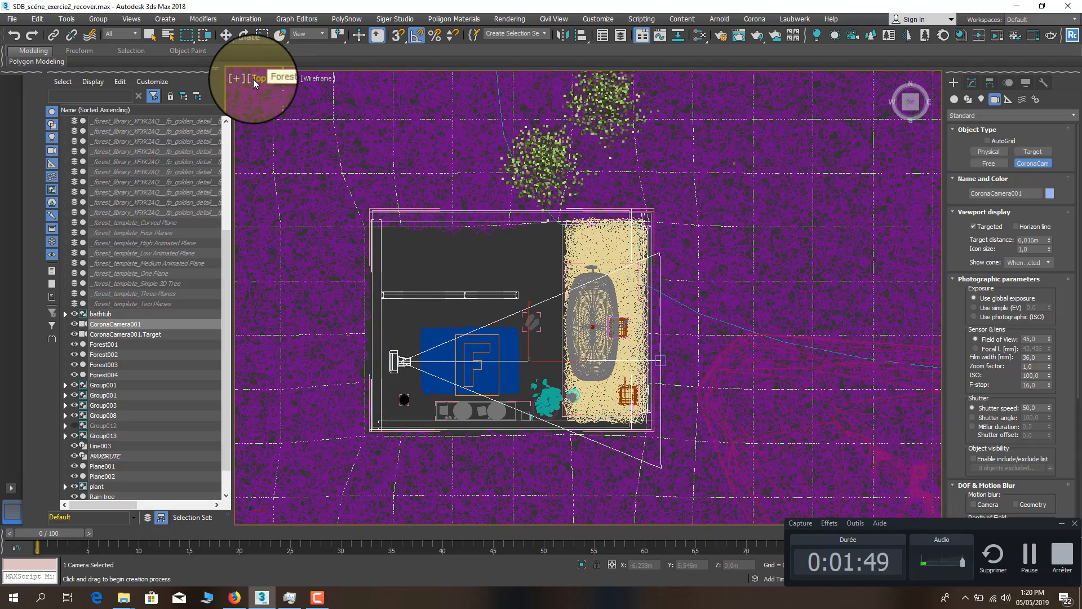
{"action": "middle_click_drag", "start_coordinate": [494, 287], "coordinate": [412, 218]}
{"action": "scroll", "coordinate": [468, 293], "scroll_direction": "up", "scroll_amount": 5}
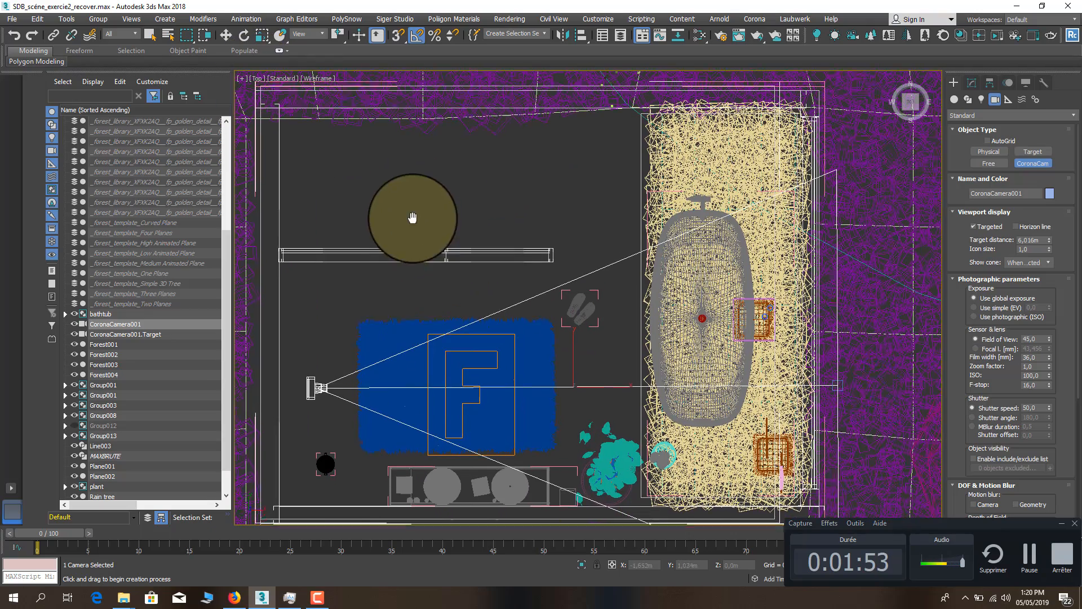
{"action": "left_click_drag", "start_coordinate": [412, 218], "coordinate": [459, 296]}
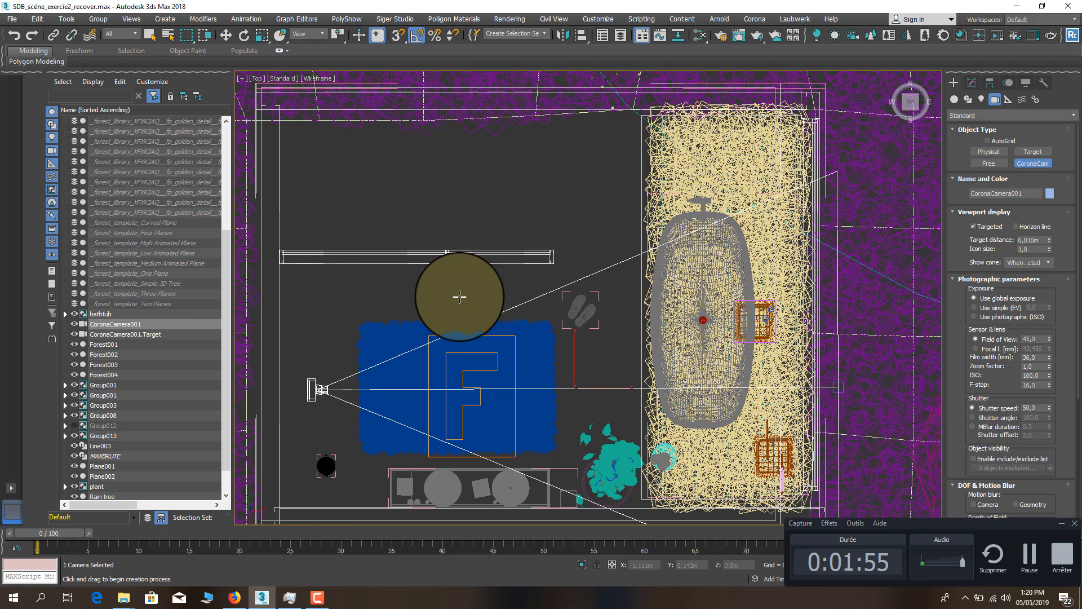
{"action": "key", "text": "c"}
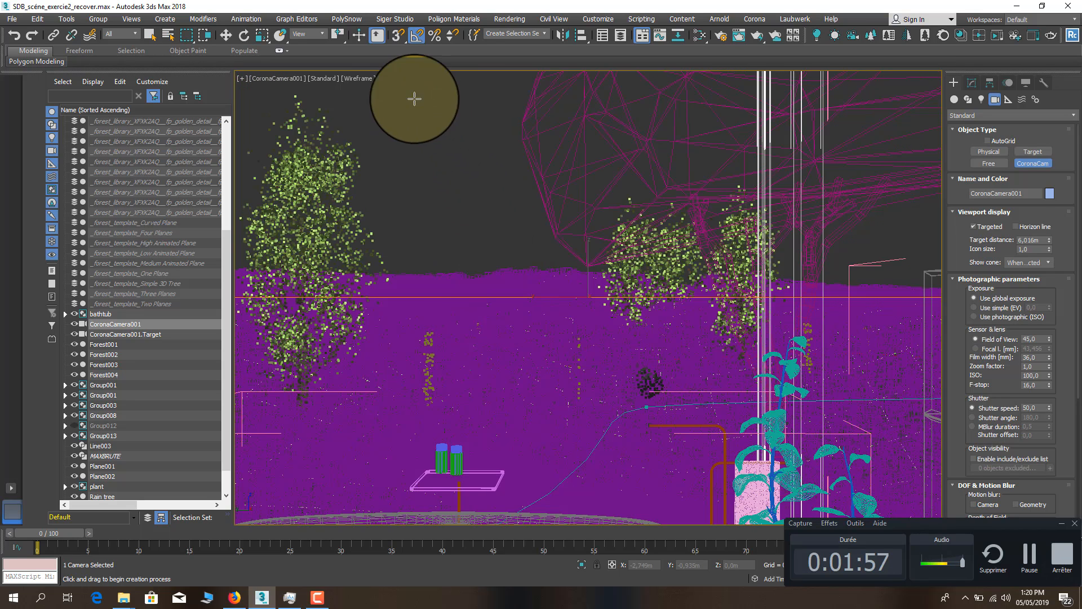
{"action": "left_click", "coordinate": [364, 79]}
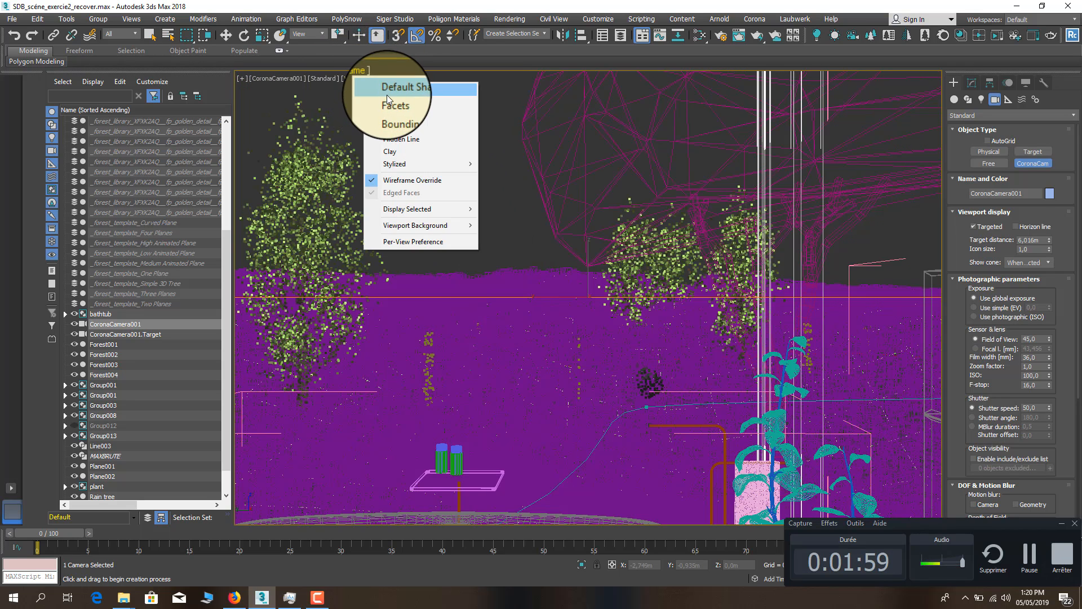
{"action": "left_click", "coordinate": [388, 102]}
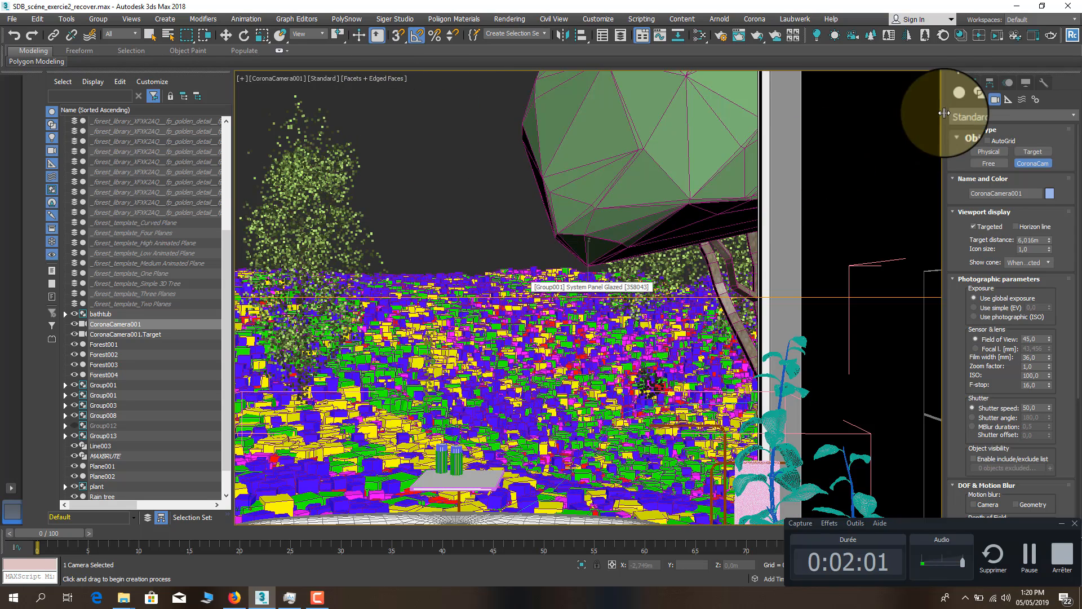
Show the safe frame in the camera view and pan the camera to frame the whole bathtub and part of the floor
{"action": "left_click", "coordinate": [965, 115]}
{"action": "left_click", "coordinate": [967, 128]}
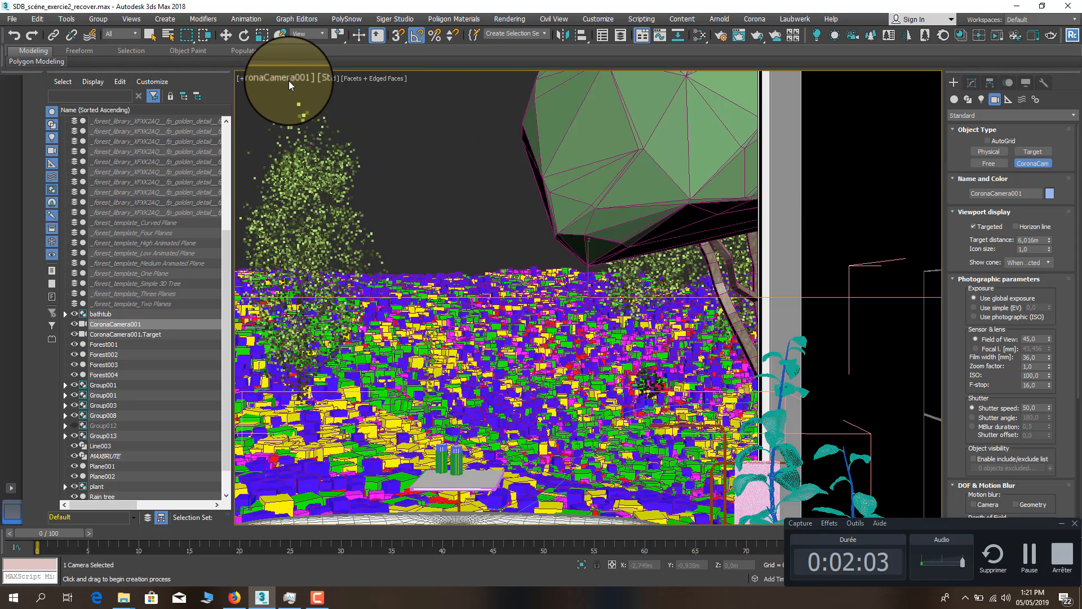
{"action": "mouse_move", "coordinate": [947, 521]}
{"action": "left_mouse_down"}
{"action": "mouse_move", "coordinate": [935, 488]}
{"action": "mouse_move", "coordinate": [948, 524]}
{"action": "left_mouse_up"}
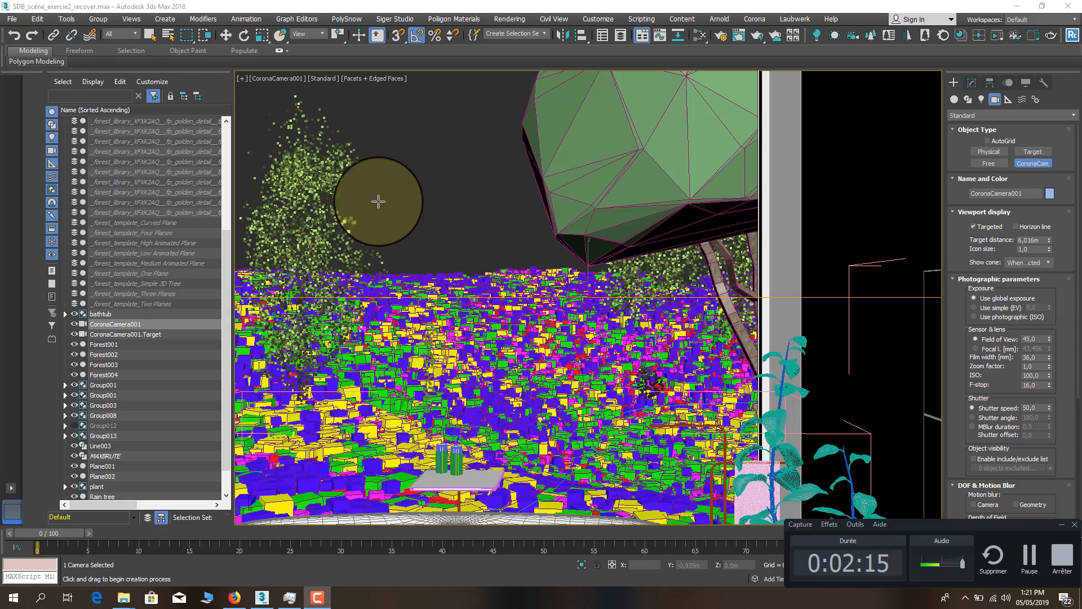
{"action": "left_click", "coordinate": [271, 79]}
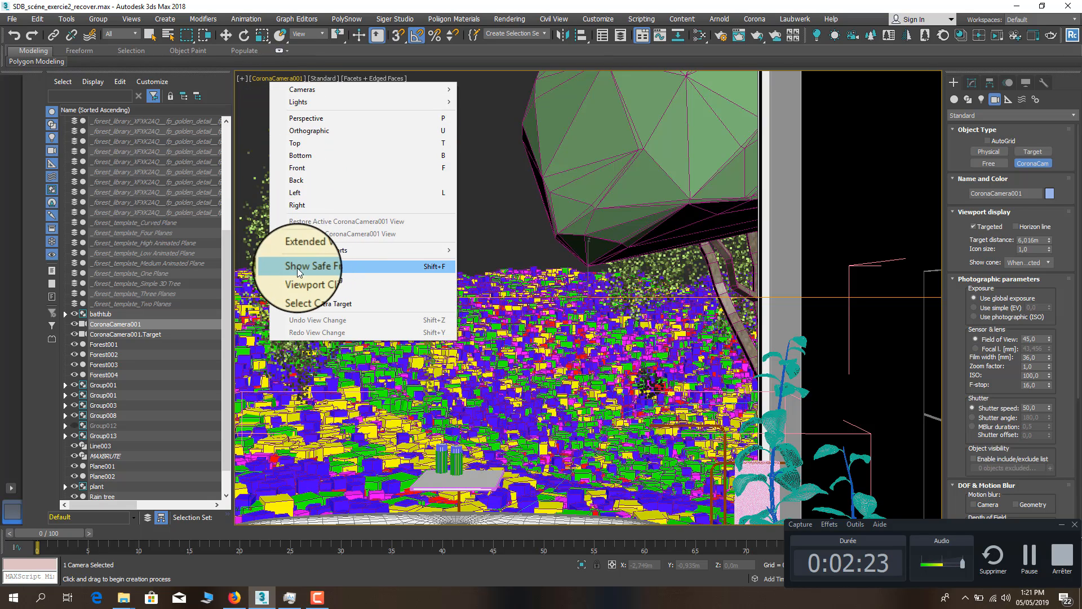
{"action": "left_click", "coordinate": [324, 268]}
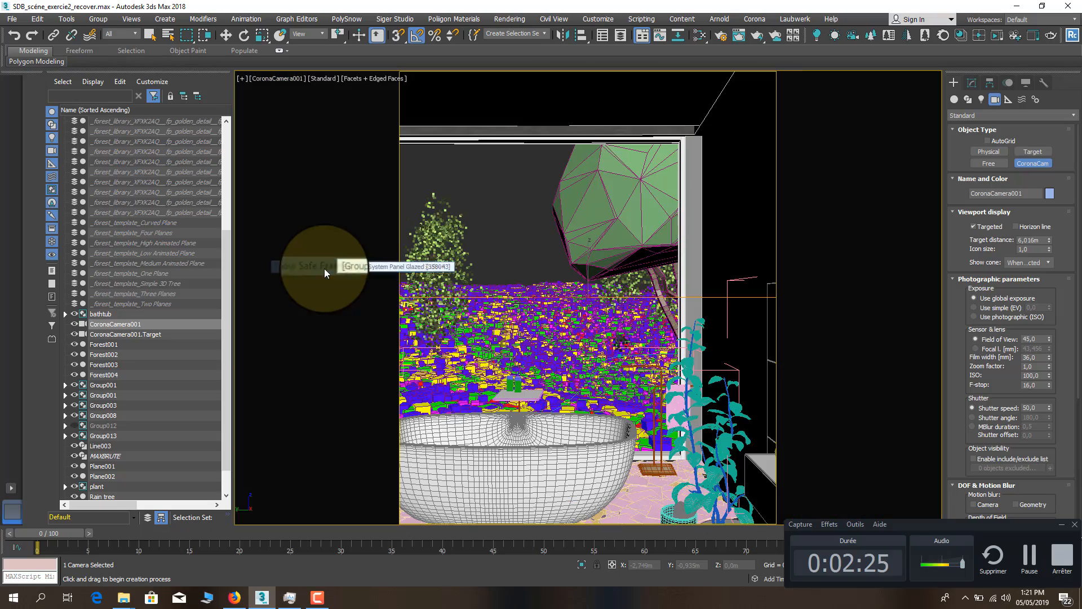
{"action": "middle_click_drag", "start_coordinate": [553, 338], "coordinate": [574, 299]}
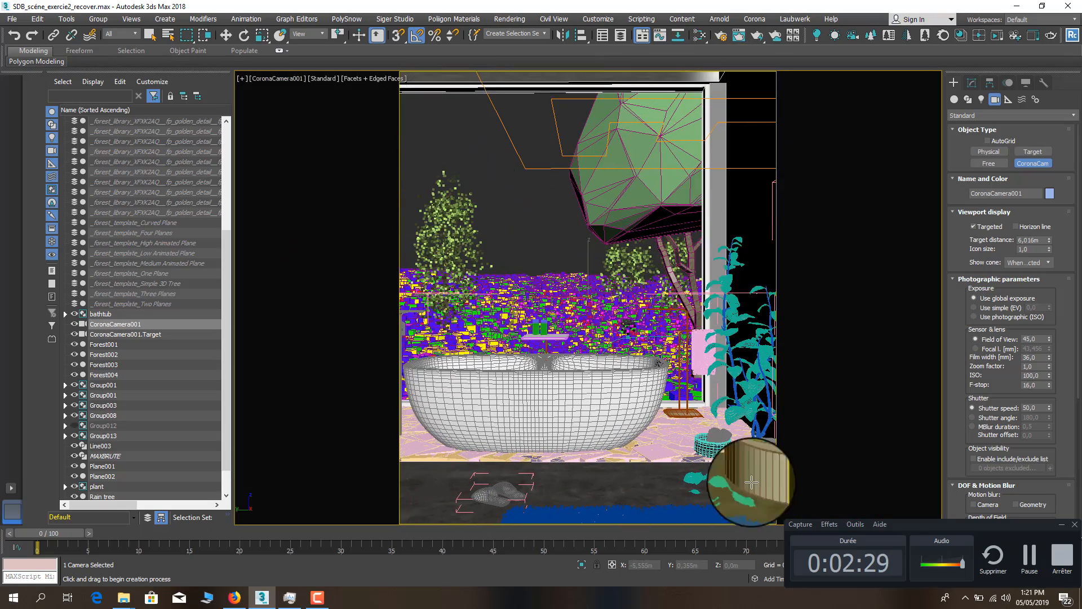
Dolly the Corona camera back and widen its field of view to include the blue rug, plant pot and window frame around the bathtub
{"action": "left_click_drag", "start_coordinate": [1012, 522], "coordinate": [999, 465]}
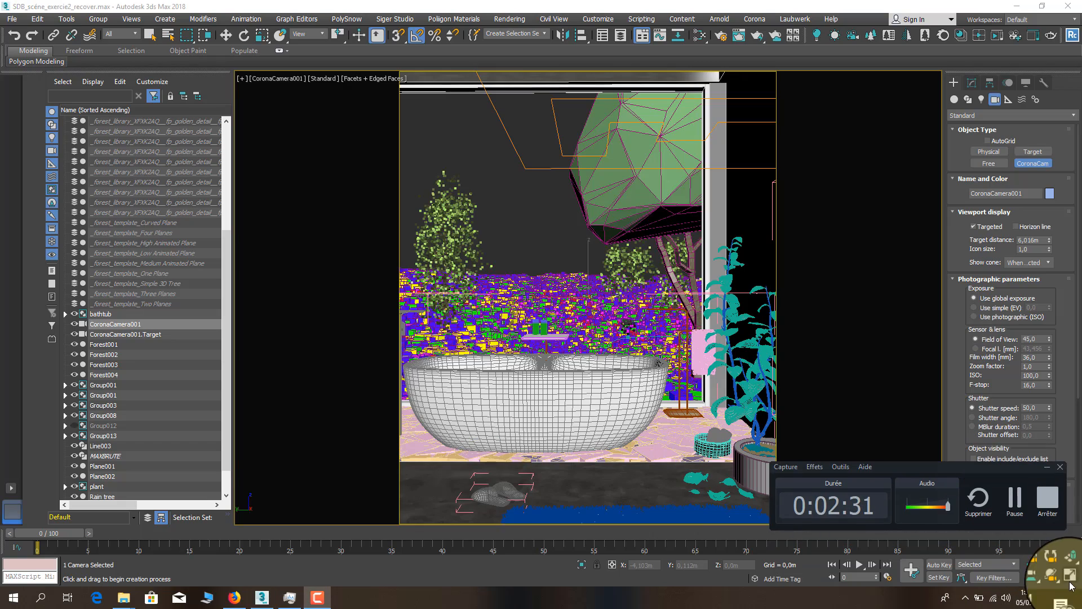
{"action": "left_click", "coordinate": [1033, 565]}
{"action": "left_click_drag", "start_coordinate": [688, 434], "coordinate": [725, 462]}
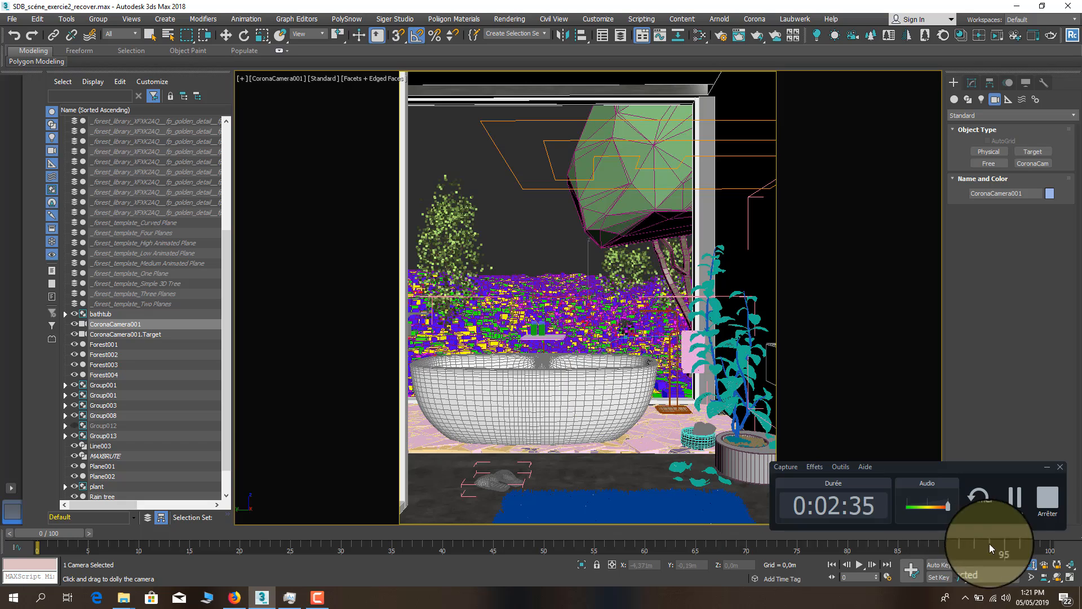
{"action": "left_click", "coordinate": [1033, 576]}
{"action": "mouse_move", "coordinate": [692, 430]}
{"action": "left_mouse_down"}
{"action": "mouse_move", "coordinate": [701, 422]}
{"action": "mouse_move", "coordinate": [700, 443]}
{"action": "mouse_move", "coordinate": [711, 434]}
{"action": "left_mouse_up"}
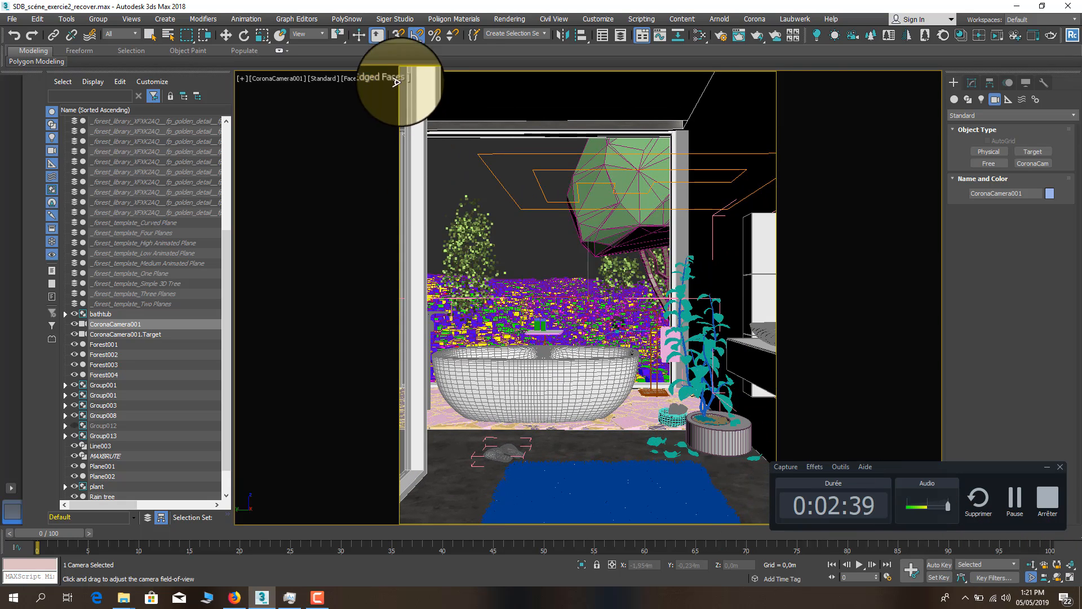
{"action": "left_click_drag", "start_coordinate": [904, 471], "coordinate": [913, 528]}
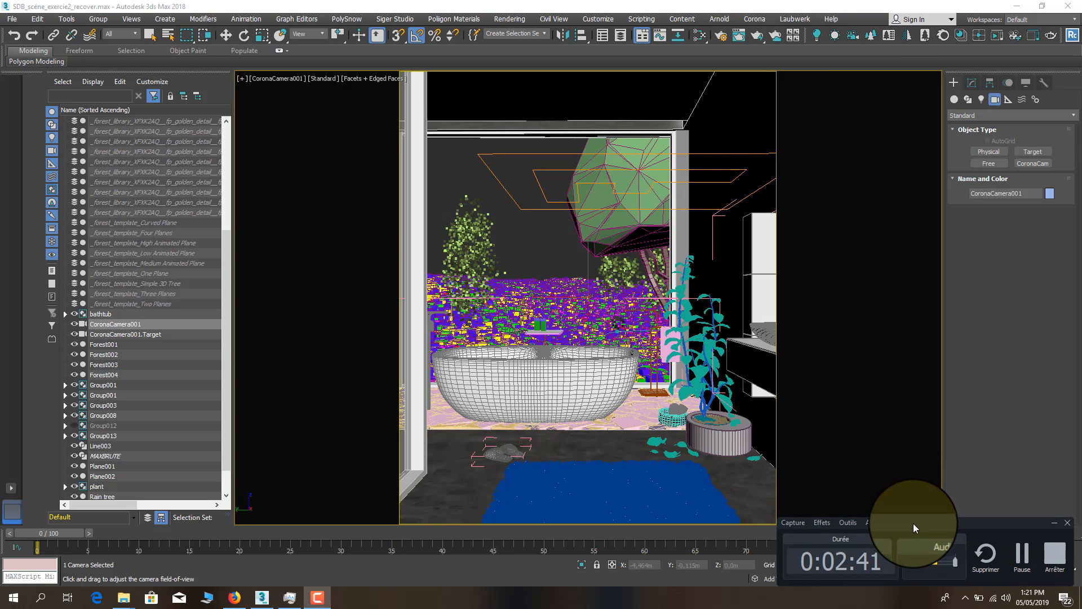
Open Render Setup, check the Corona Scene settings and return to the common parameters, keeping the camera view uncovered
{"action": "left_click", "coordinate": [510, 21]}
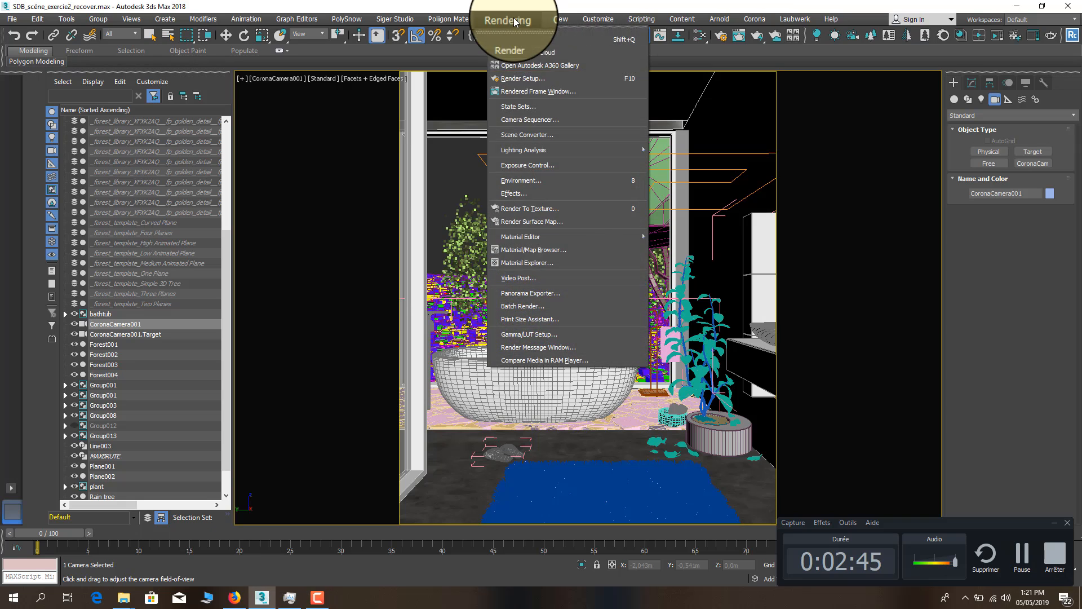
{"action": "left_click", "coordinate": [624, 78]}
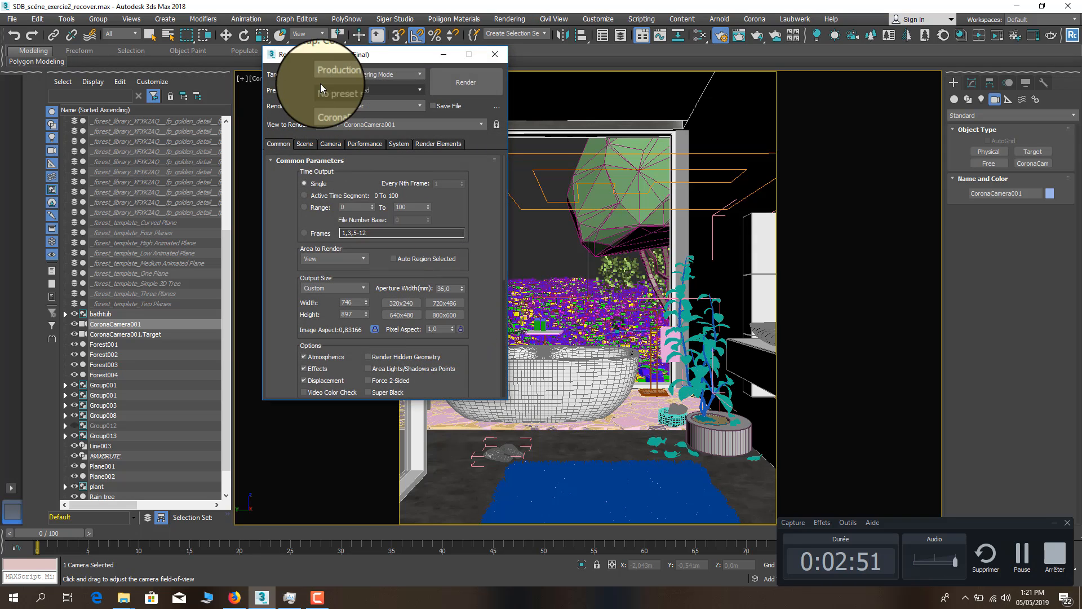
{"action": "left_click_drag", "start_coordinate": [343, 56], "coordinate": [495, 65]}
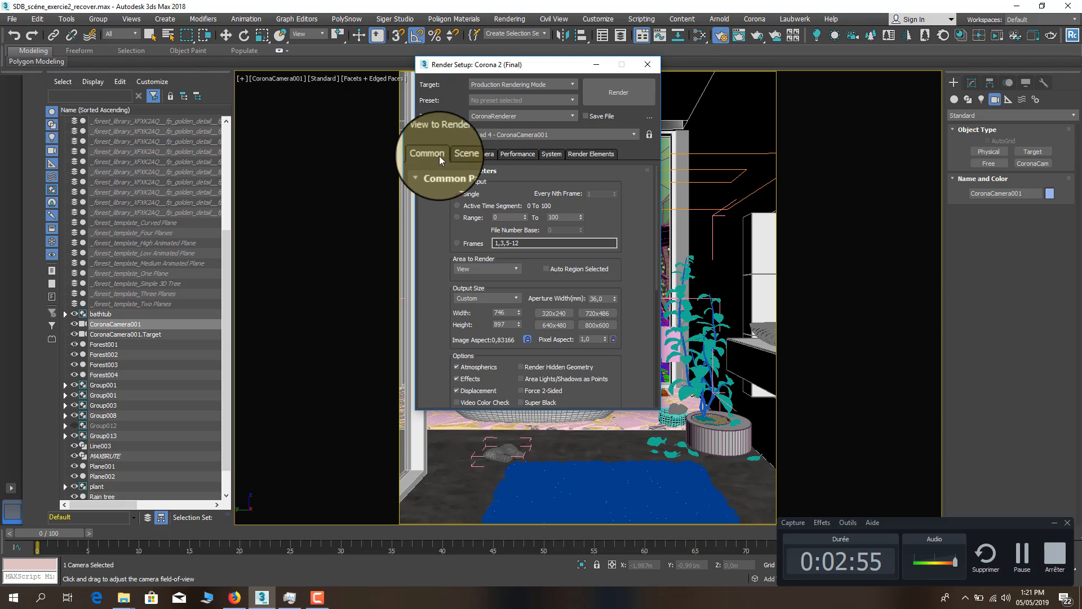
{"action": "left_click", "coordinate": [456, 156]}
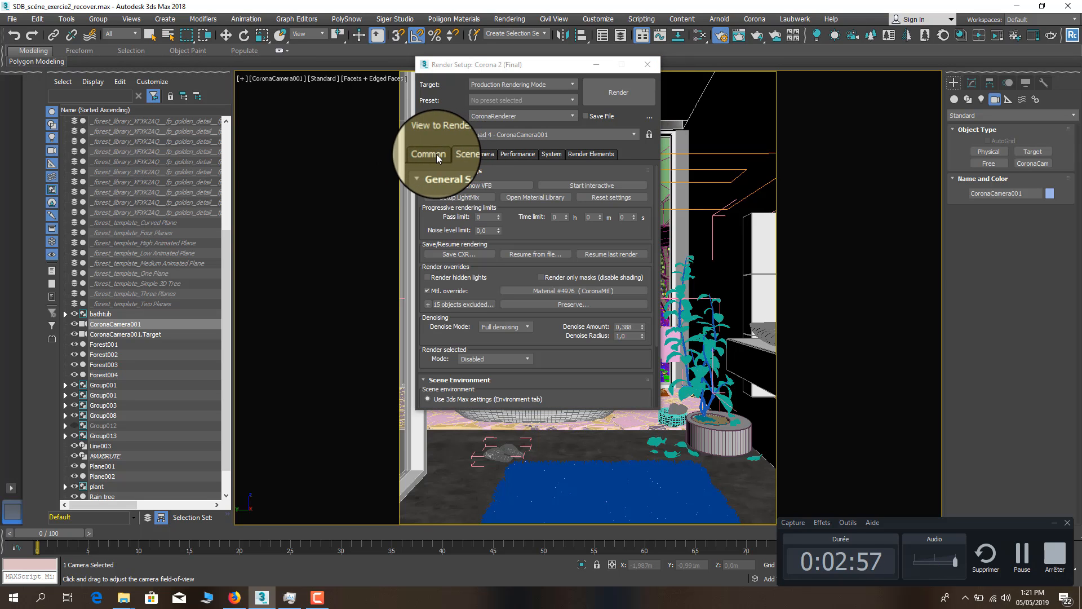
{"action": "left_click", "coordinate": [437, 157]}
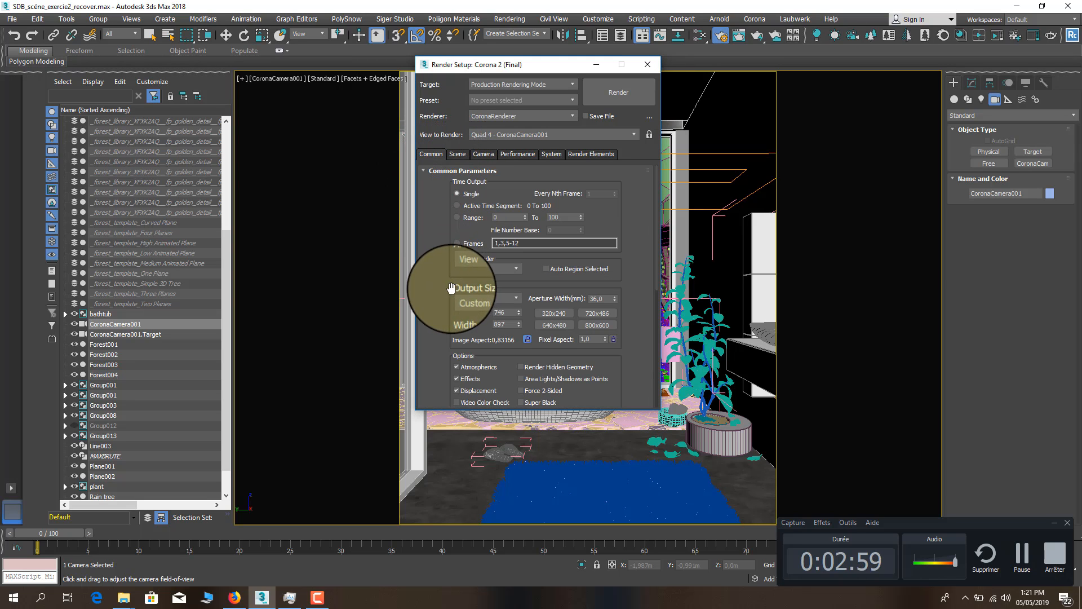
{"action": "left_click_drag", "start_coordinate": [496, 65], "coordinate": [282, 31]}
Switch the render output size to the HDTV (video) preset at 480x270 and keep the camera view uncovered
{"action": "left_click", "coordinate": [249, 265]}
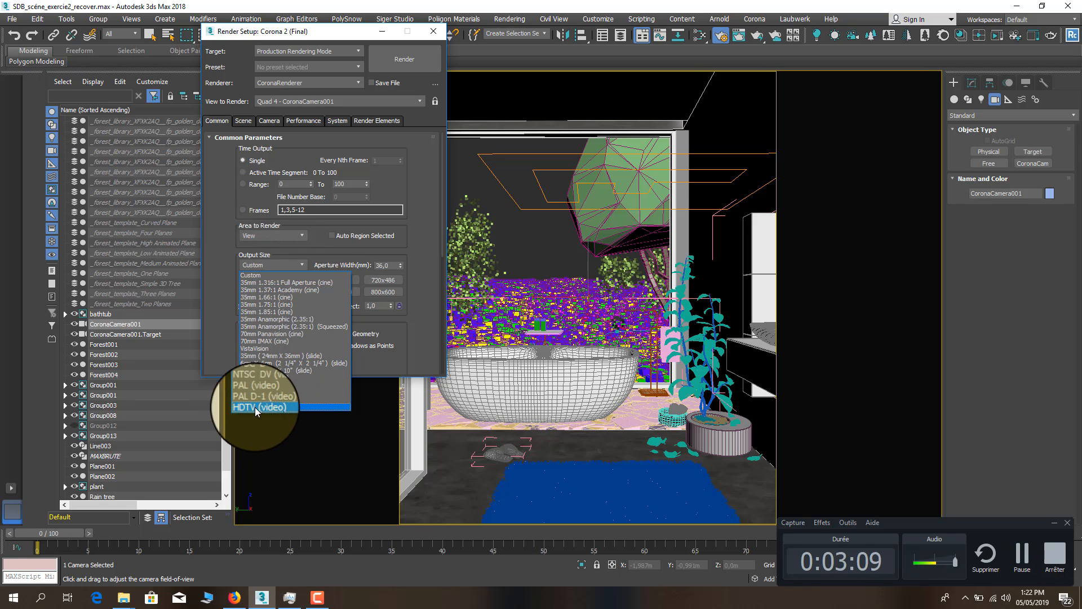
{"action": "left_click", "coordinate": [293, 407]}
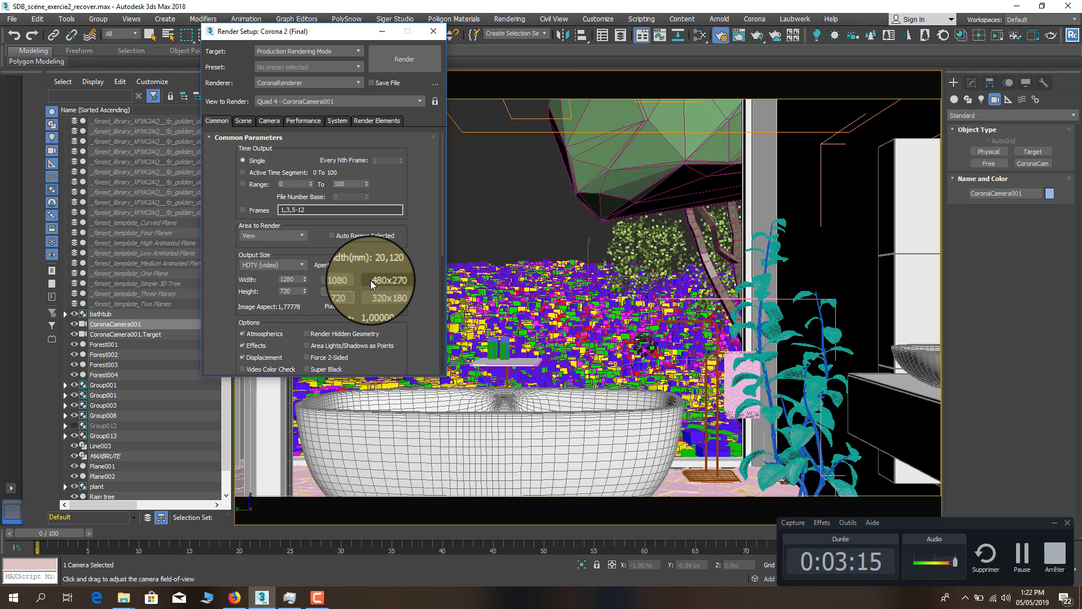
{"action": "left_click", "coordinate": [370, 280]}
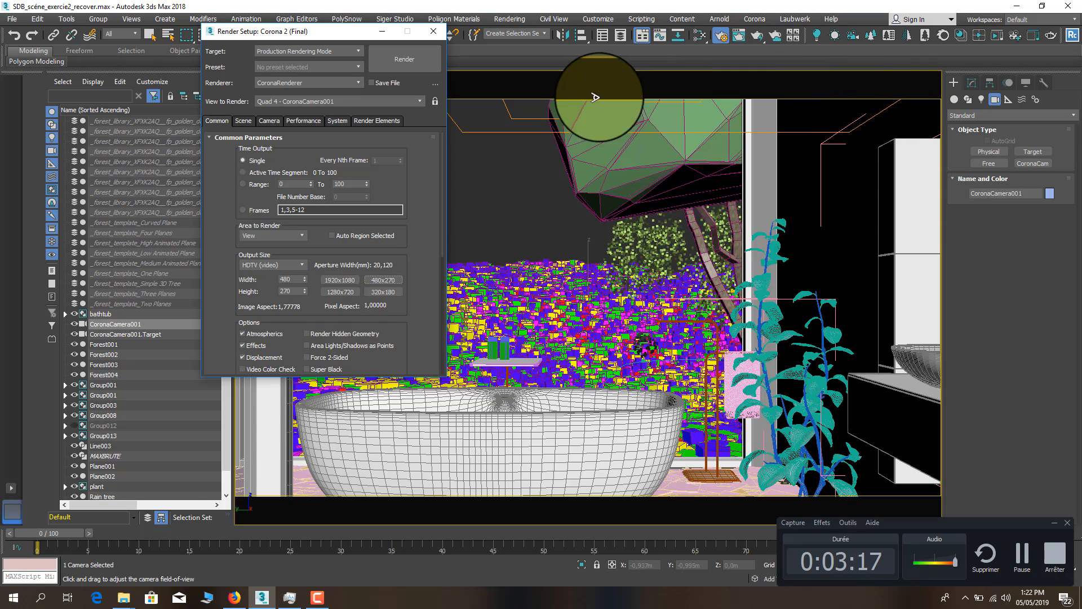
{"action": "left_click_drag", "start_coordinate": [341, 36], "coordinate": [221, 25]}
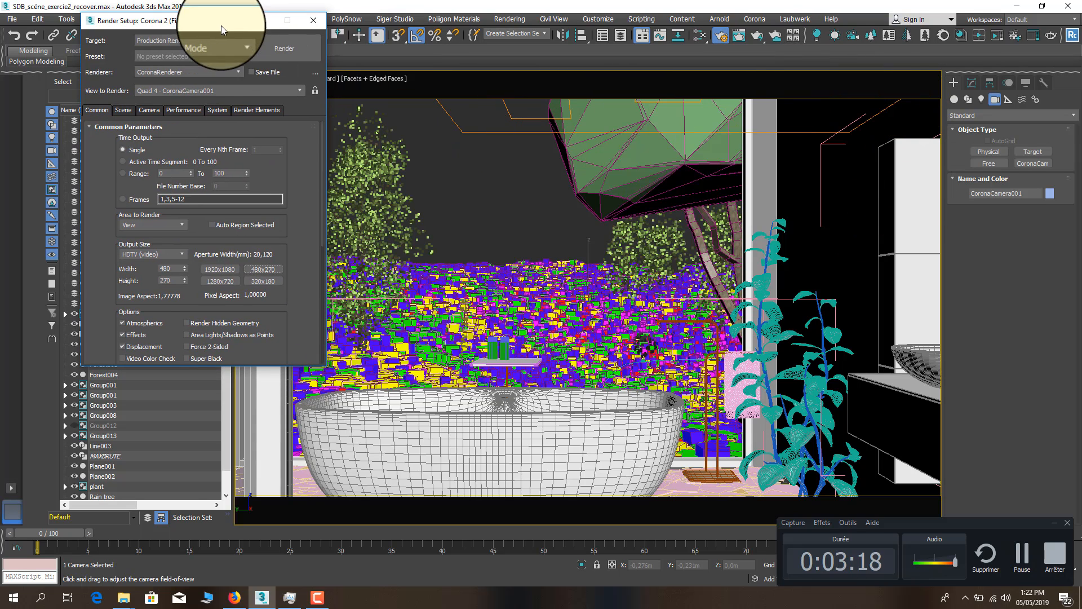
{"action": "left_click", "coordinate": [221, 283]}
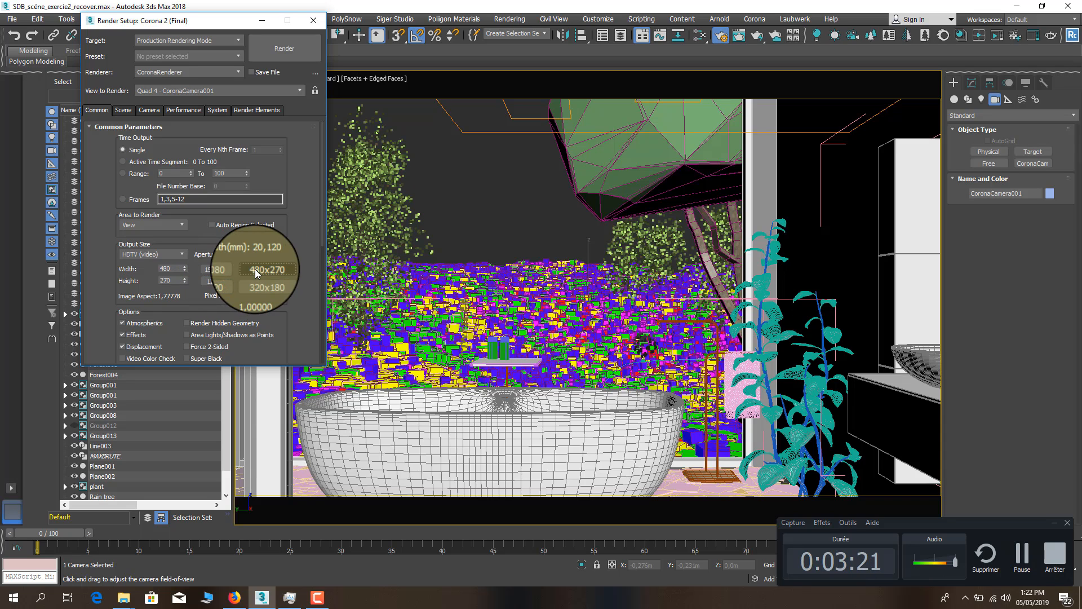
{"action": "left_click_drag", "start_coordinate": [229, 23], "coordinate": [156, 76]}
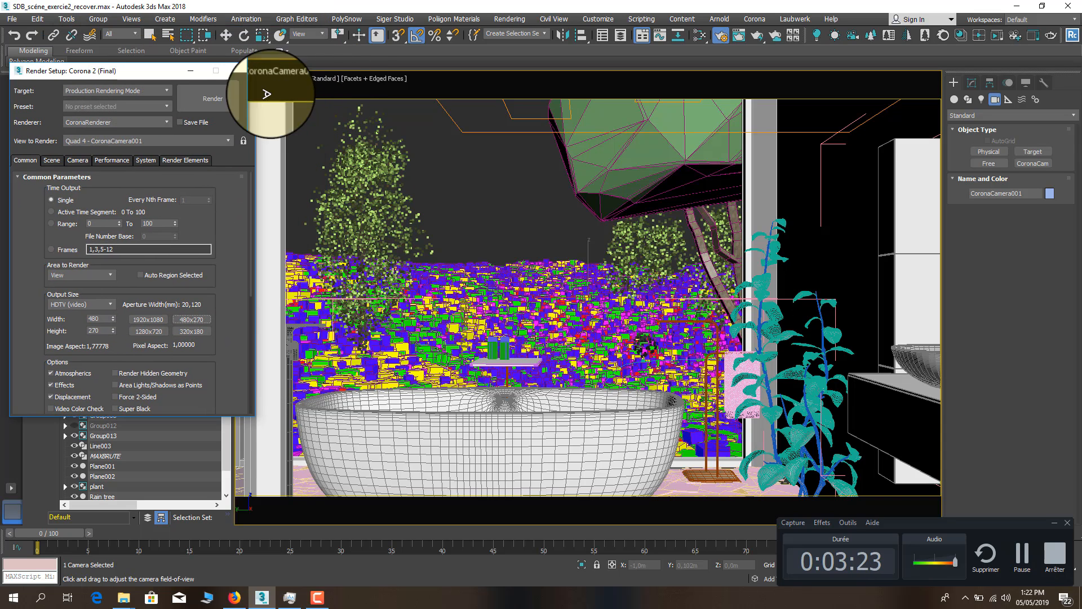
Try the HDTV (video) output preset at 1920x1080 and restore the Custom output size
{"action": "left_click", "coordinate": [62, 306]}
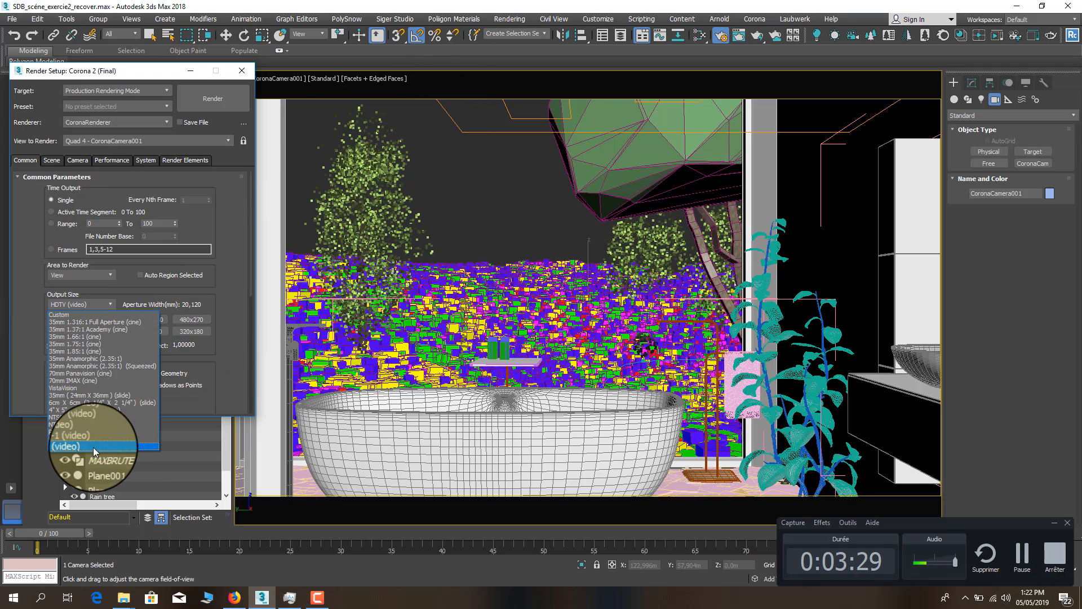
{"action": "left_click", "coordinate": [83, 448]}
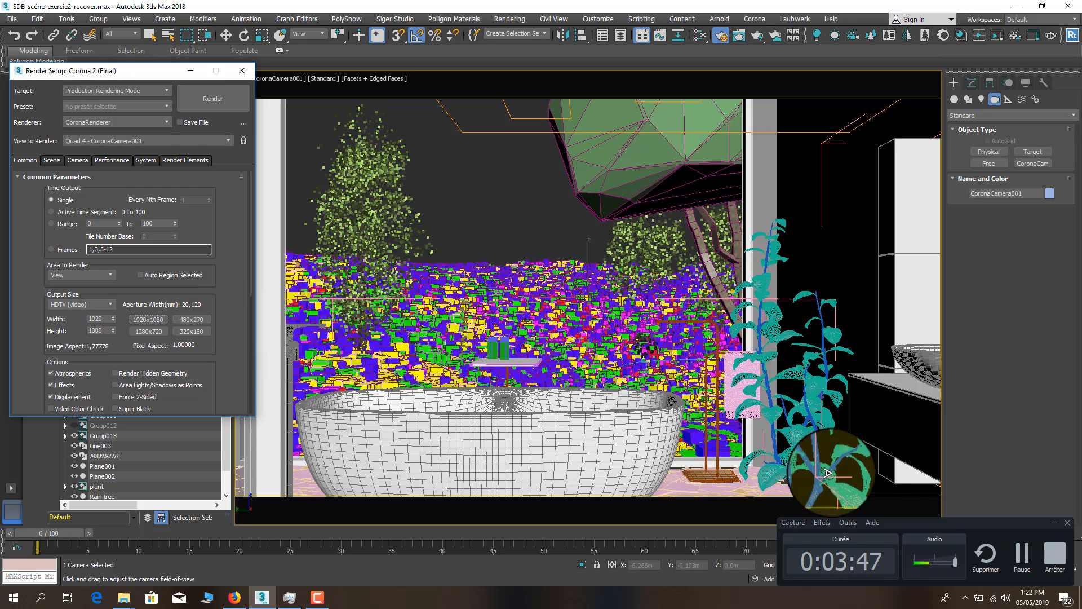
{"action": "left_click_drag", "start_coordinate": [947, 521], "coordinate": [954, 522]}
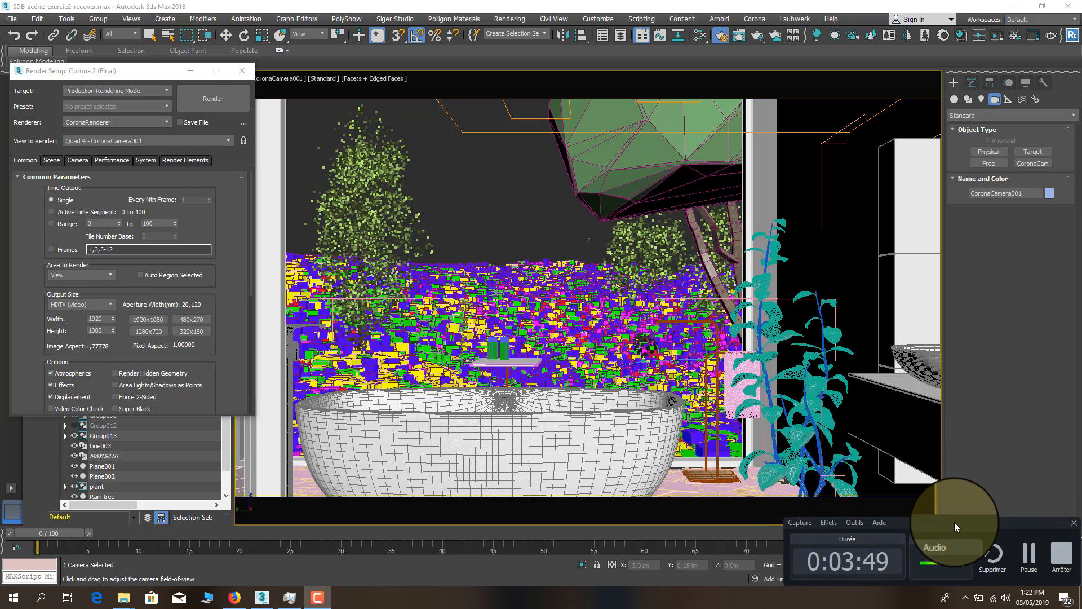
{"action": "left_click", "coordinate": [66, 304]}
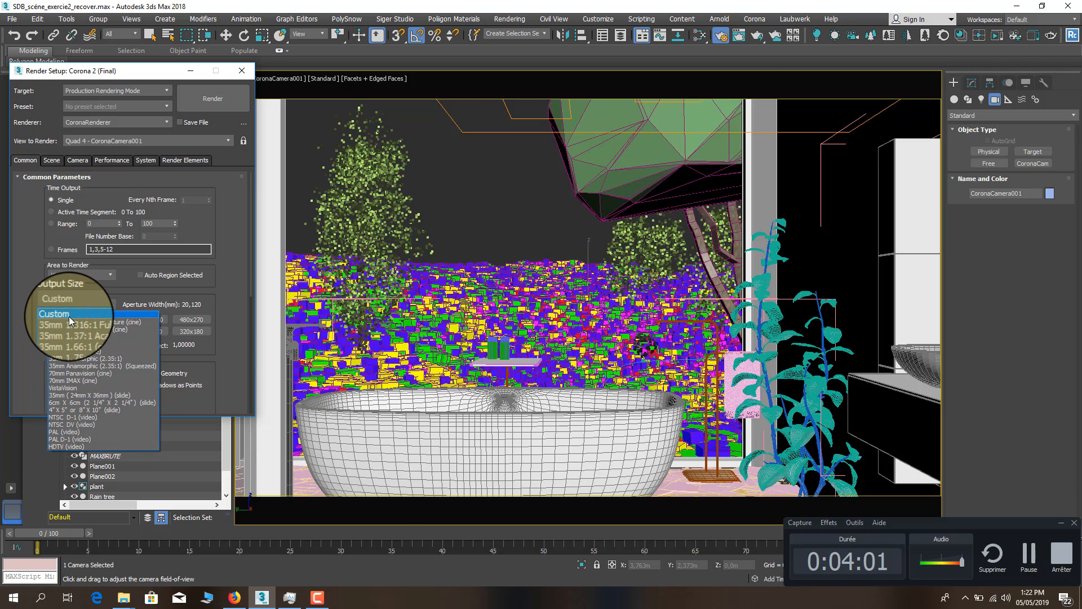
{"action": "left_click", "coordinate": [67, 316]}
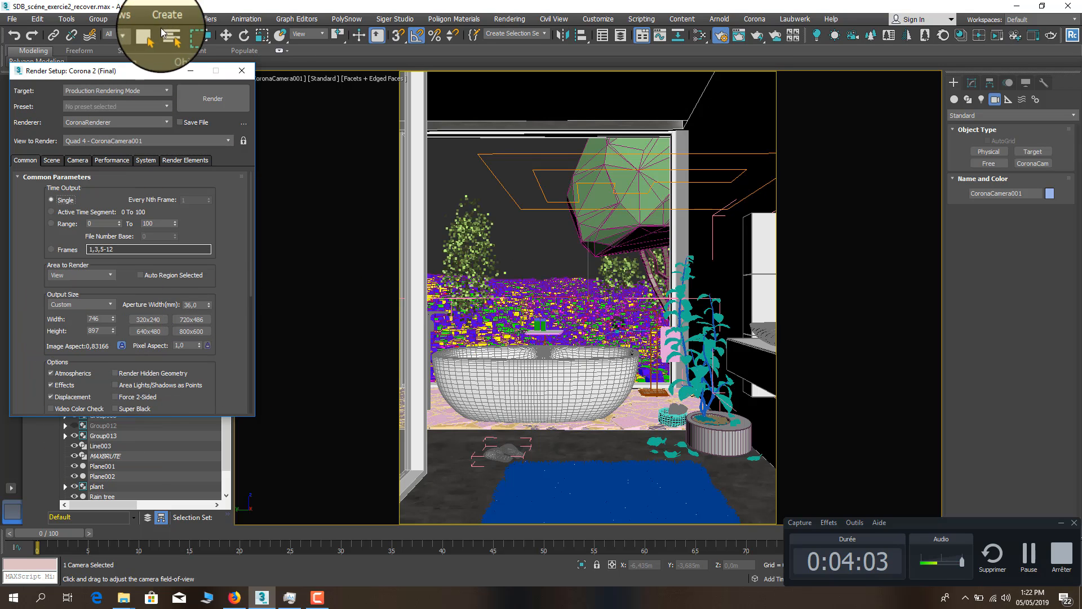
{"action": "left_click_drag", "start_coordinate": [149, 71], "coordinate": [290, 59]}
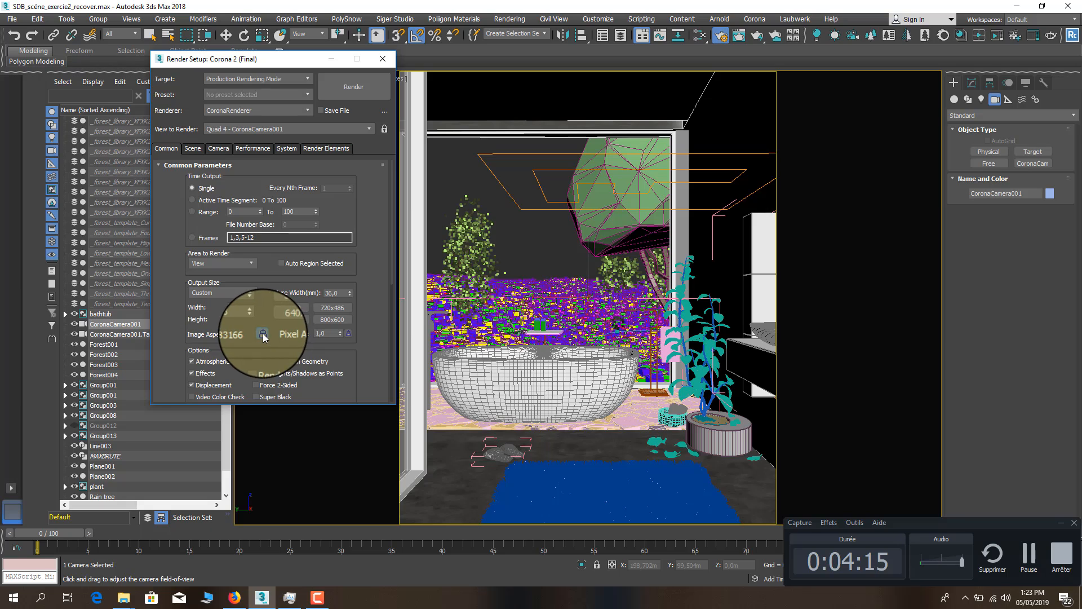
Scale the custom output size up to 1014 x 1219 with the image aspect locked
{"action": "left_click_drag", "start_coordinate": [244, 308], "coordinate": [259, 274]}
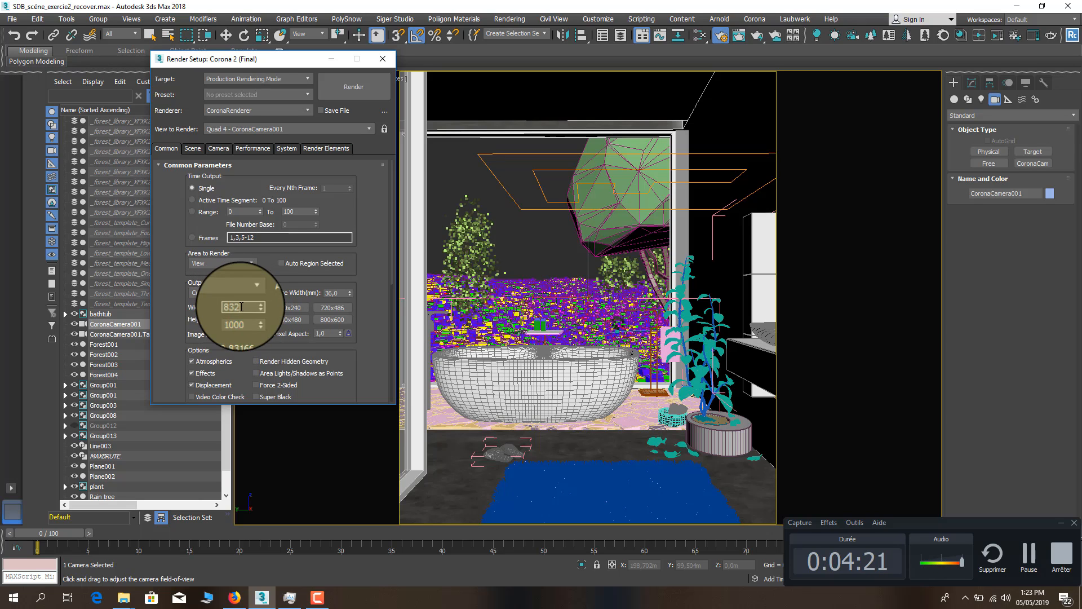
{"action": "left_click_drag", "start_coordinate": [284, 59], "coordinate": [240, 72]}
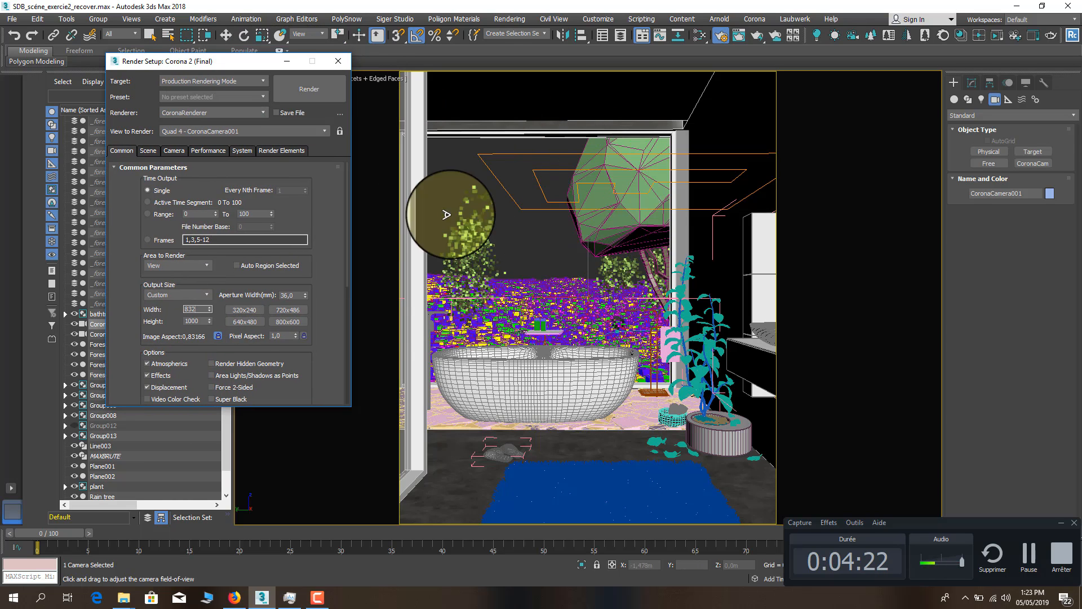
{"action": "left_click_drag", "start_coordinate": [212, 309], "coordinate": [227, 169]}
{"action": "double_click", "coordinate": [198, 309]}
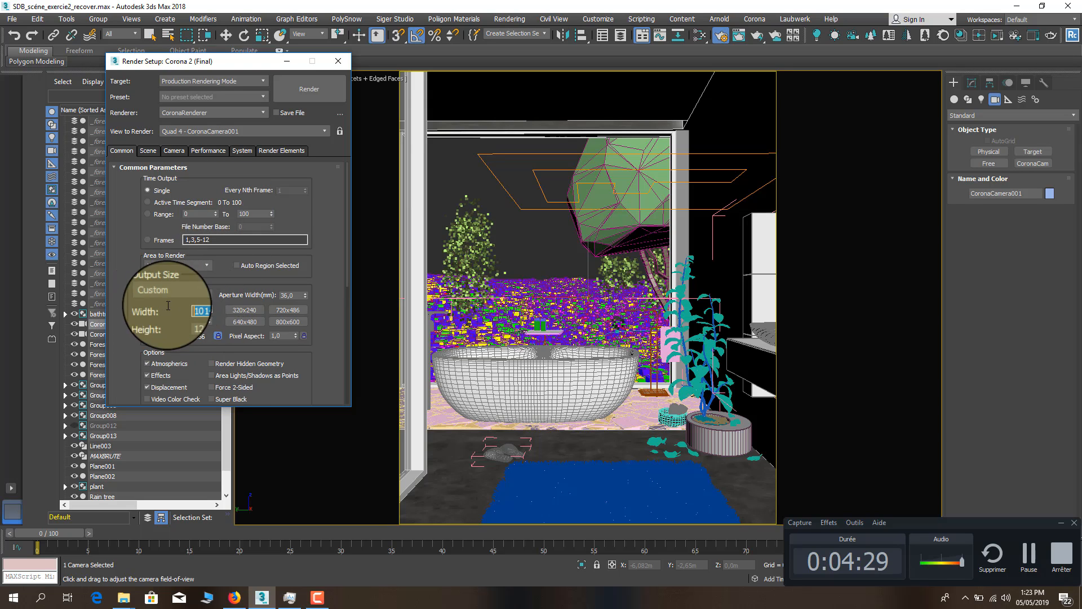
{"action": "key", "text": "Tab"}
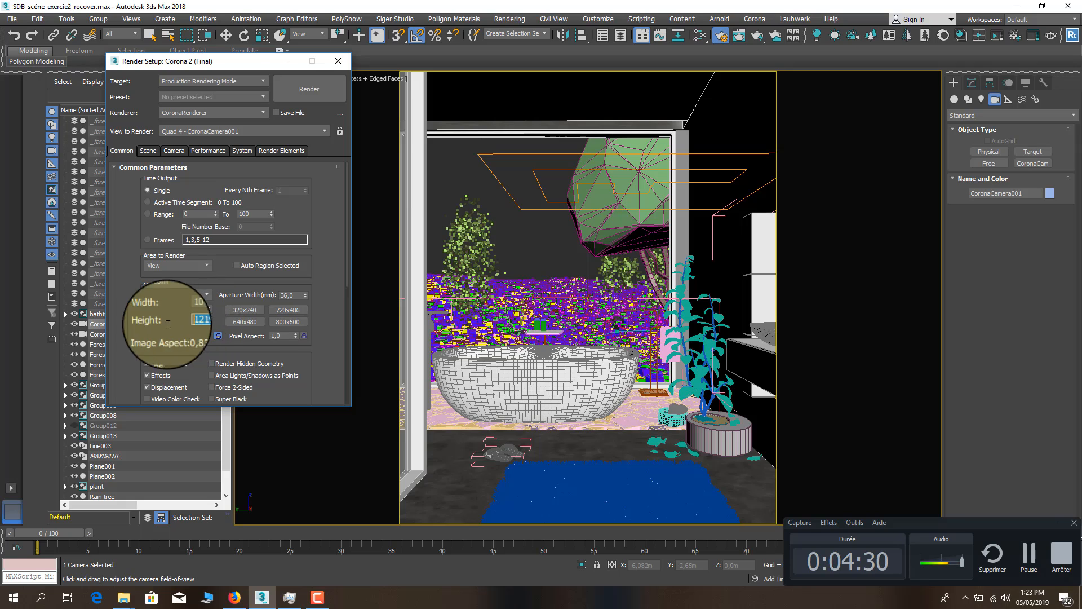
Unlock the image aspect and adjust width and height independently to an output size of 1045 x 1278
{"action": "left_click", "coordinate": [217, 335]}
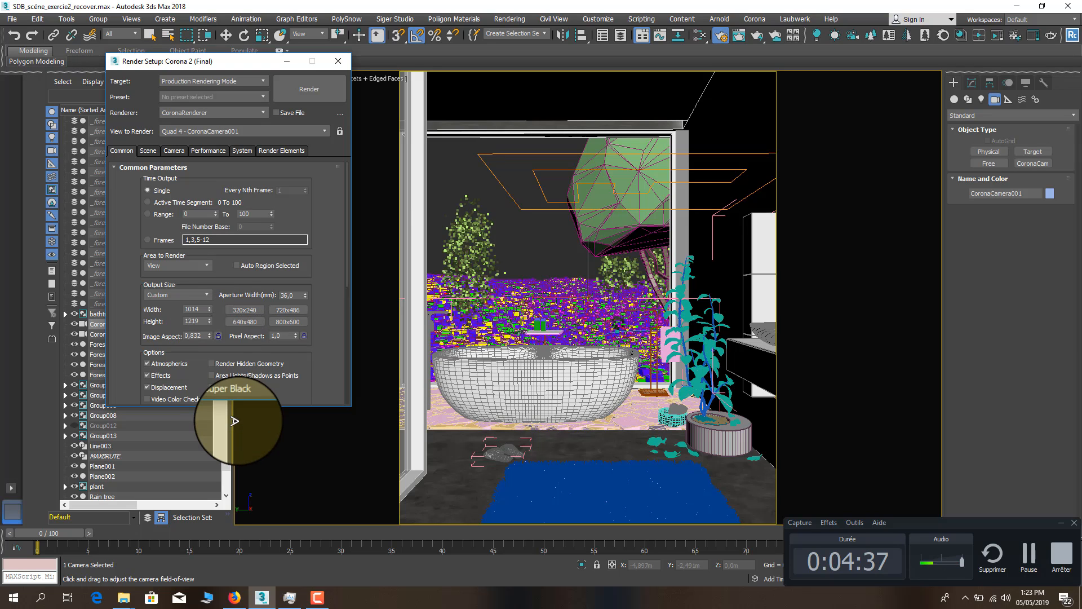
{"action": "left_click", "coordinate": [210, 306]}
{"action": "left_click_drag", "start_coordinate": [211, 300], "coordinate": [214, 261]}
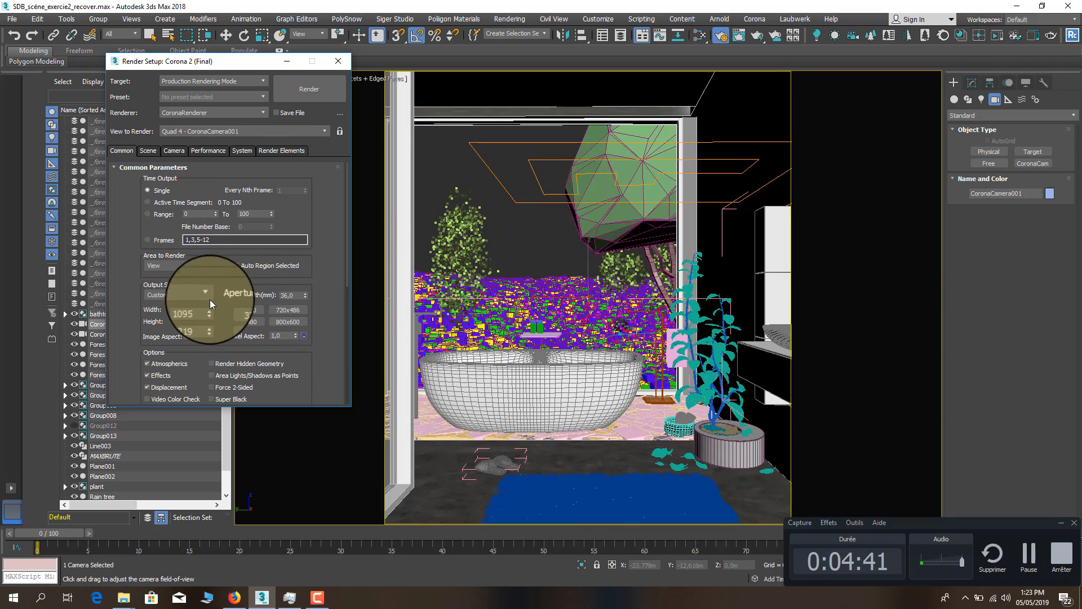
{"action": "left_click_drag", "start_coordinate": [210, 299], "coordinate": [164, 303]}
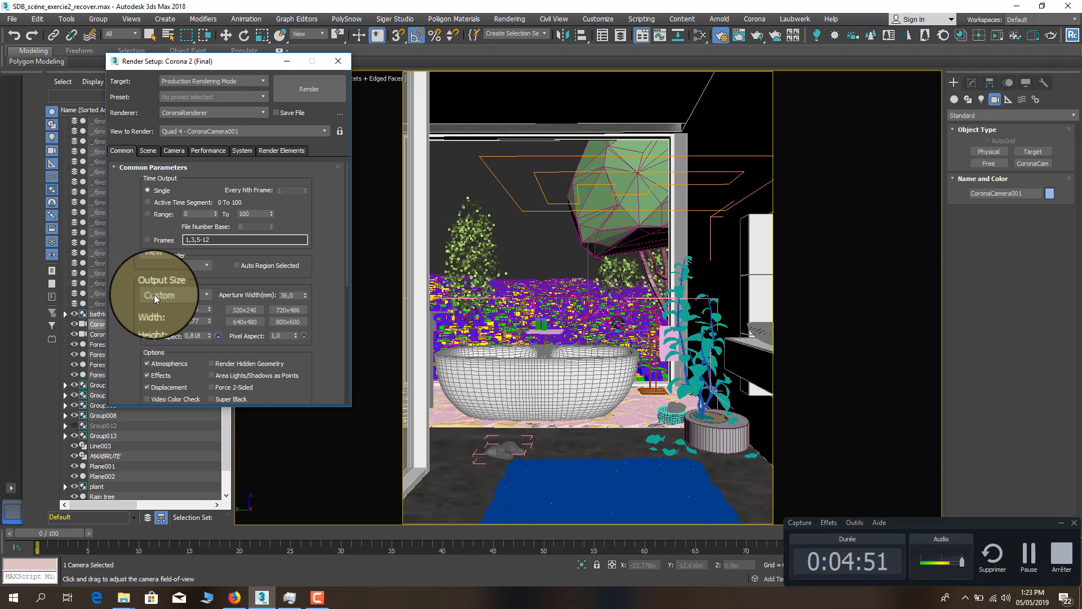
Compare the HDTV (video) preset at 1920x1080 in the camera view and go back to the Custom output size
{"action": "left_click", "coordinate": [155, 294]}
{"action": "left_click", "coordinate": [154, 438]}
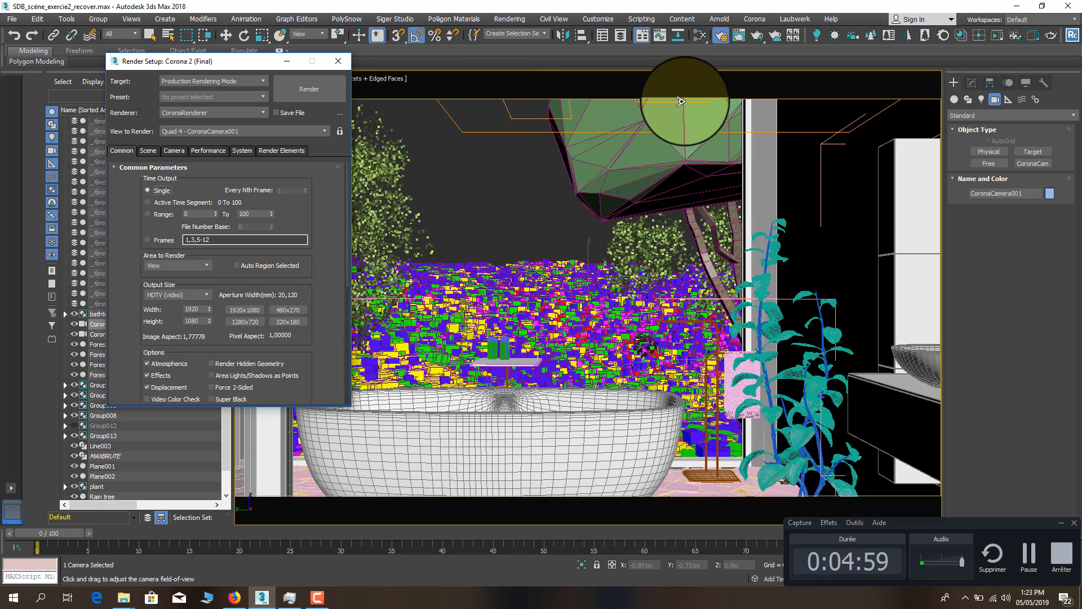
{"action": "left_click", "coordinate": [176, 294]}
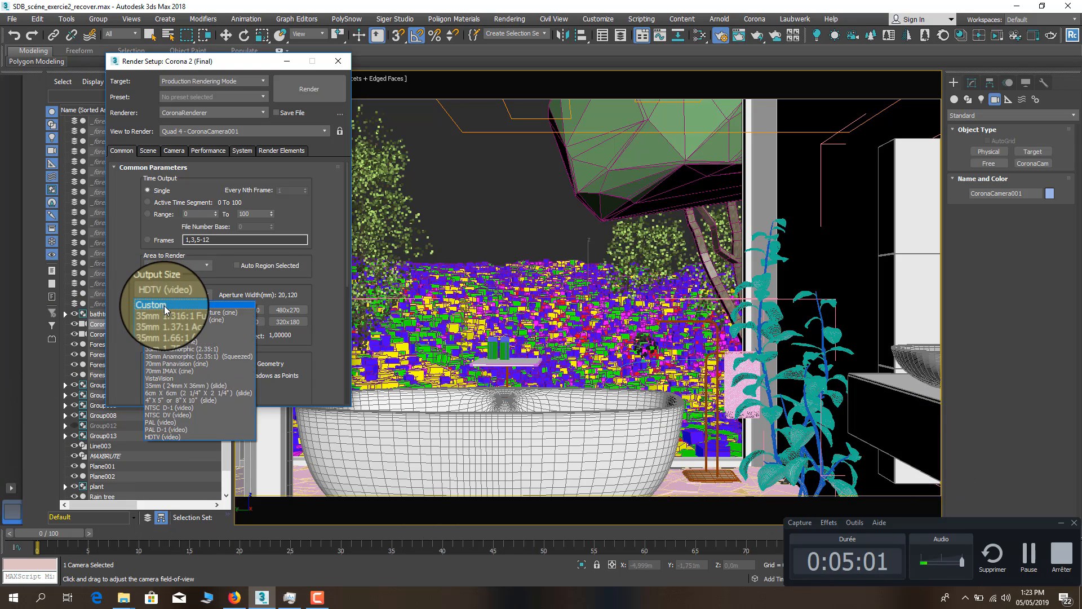
{"action": "left_click", "coordinate": [164, 306]}
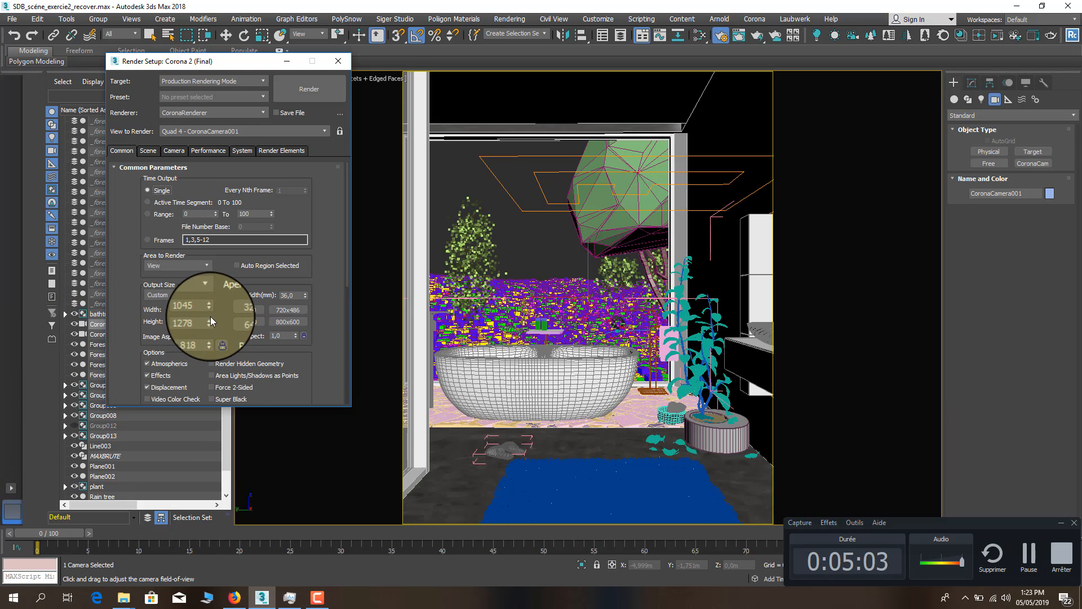
Try wide and narrow custom output formats in the camera view and settle on a portrait size of 1043 x 1321
{"action": "left_click_drag", "start_coordinate": [211, 316], "coordinate": [285, 357]}
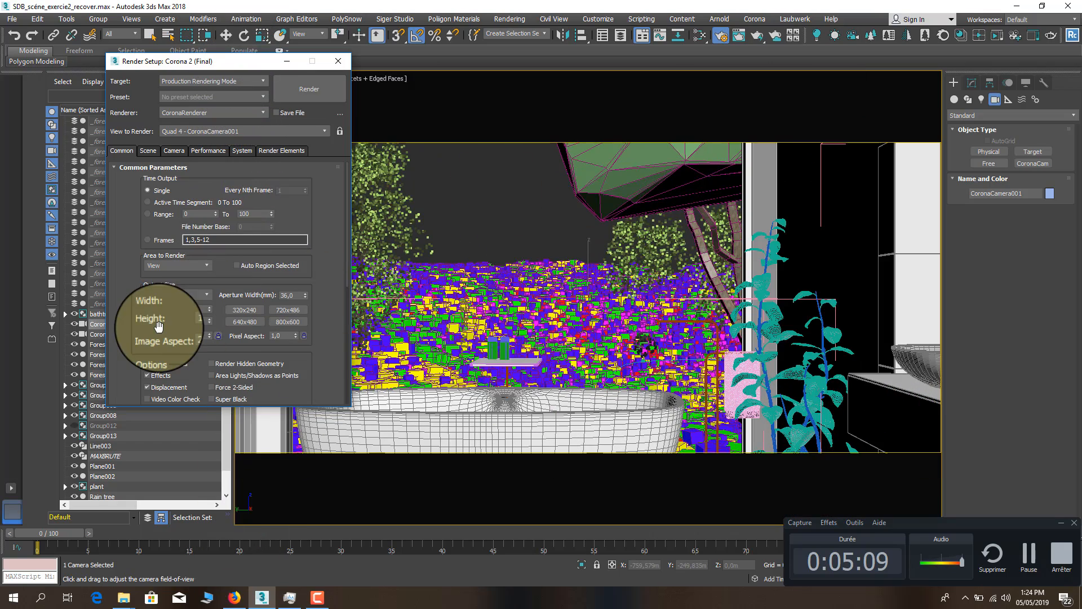
{"action": "left_click_drag", "start_coordinate": [212, 309], "coordinate": [256, 602]}
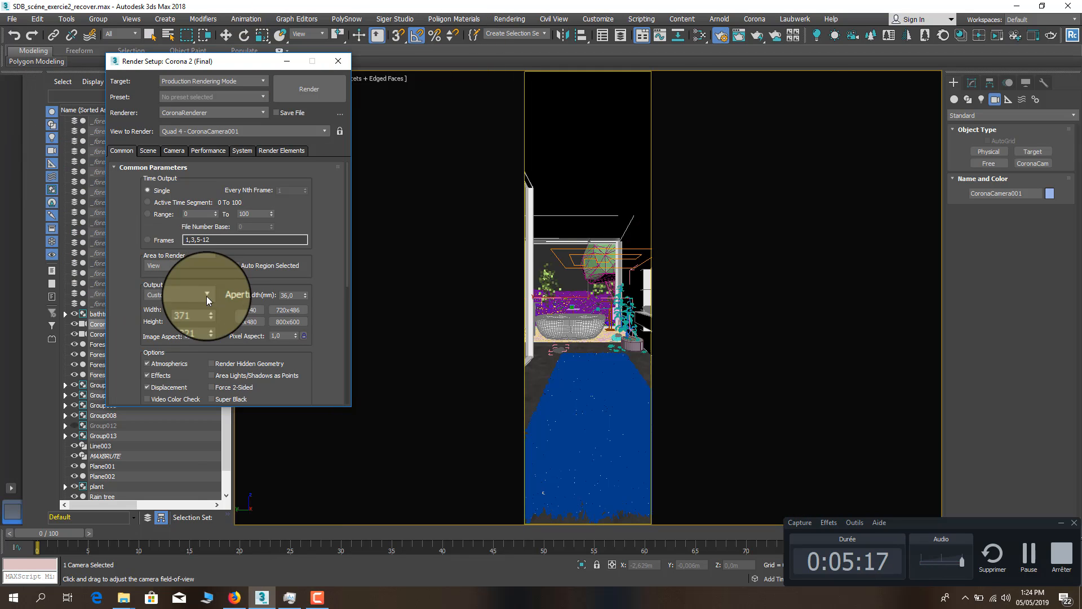
{"action": "left_click_drag", "start_coordinate": [209, 309], "coordinate": [259, 579]}
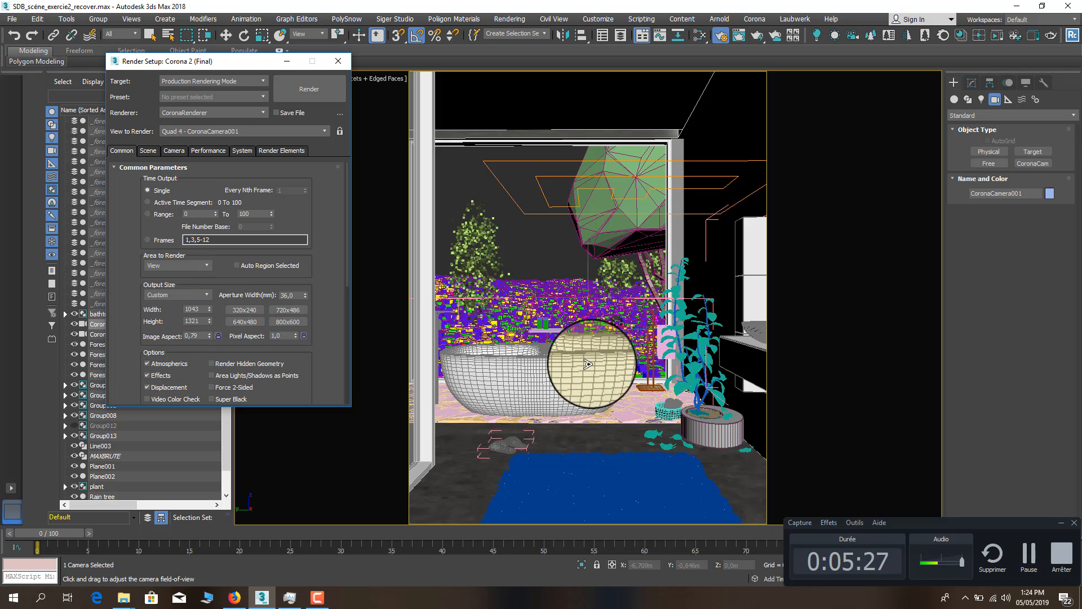
{"action": "double_click", "coordinate": [200, 309]}
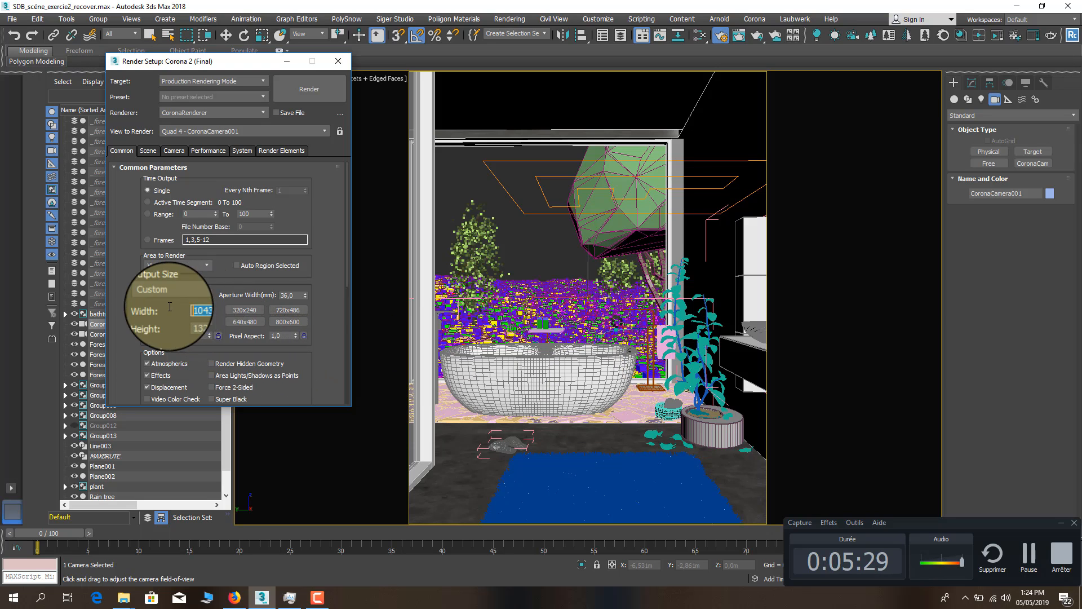
Lock the image aspect and scale the custom output size up to 1073 x 1359
{"action": "left_click", "coordinate": [680, 376]}
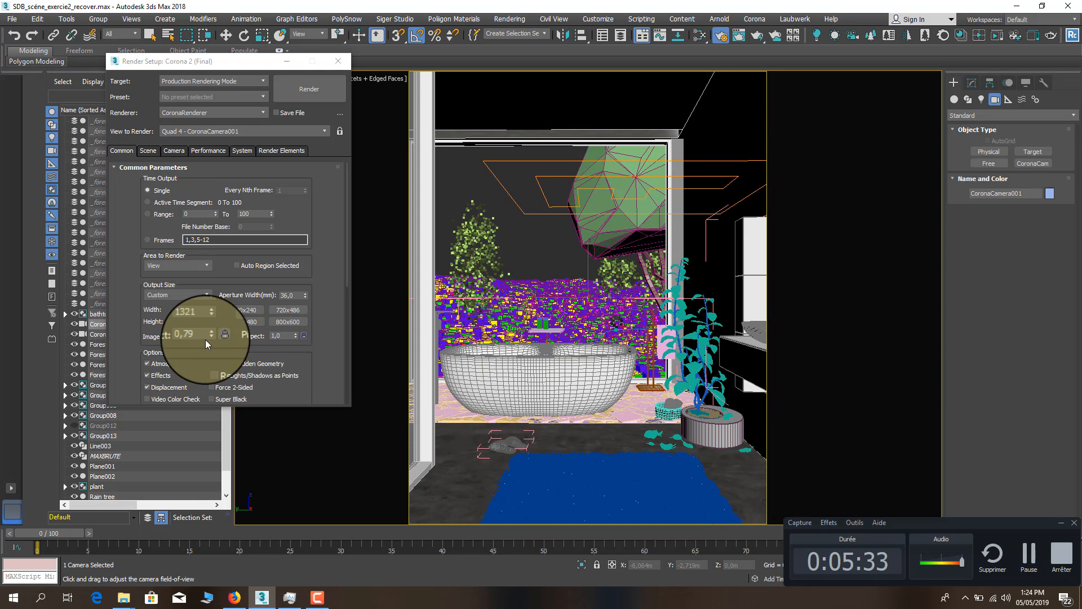
{"action": "left_click", "coordinate": [181, 311]}
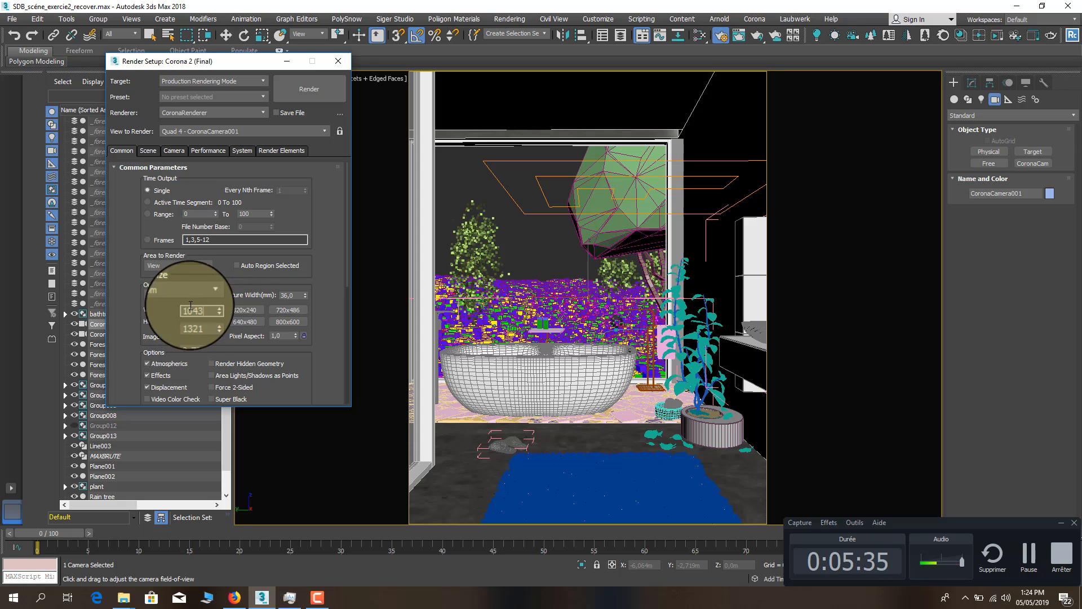
{"action": "left_click", "coordinate": [171, 299]}
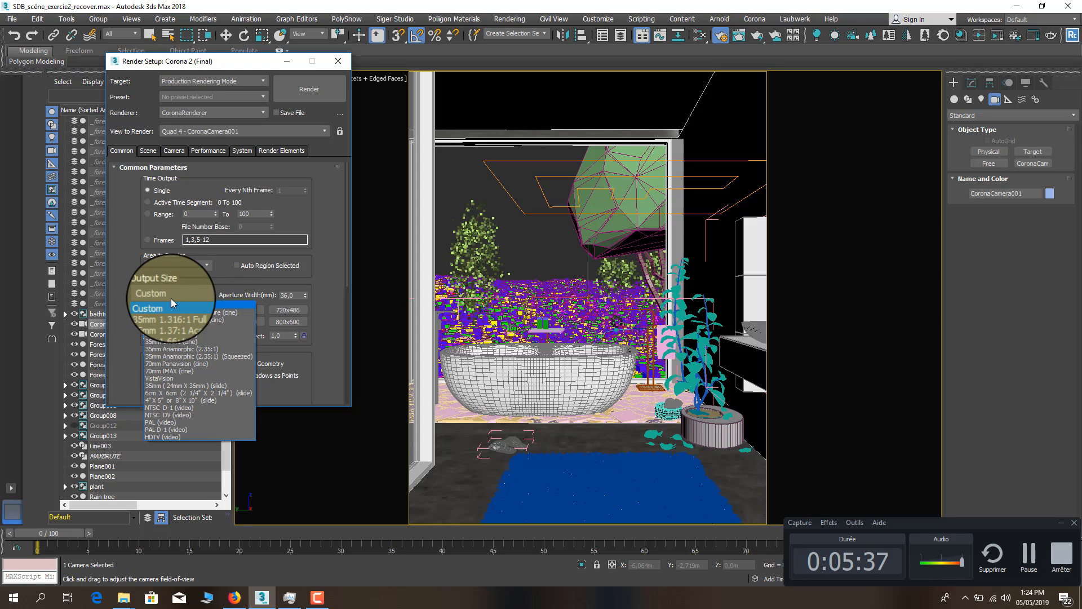
{"action": "left_click", "coordinate": [167, 296]}
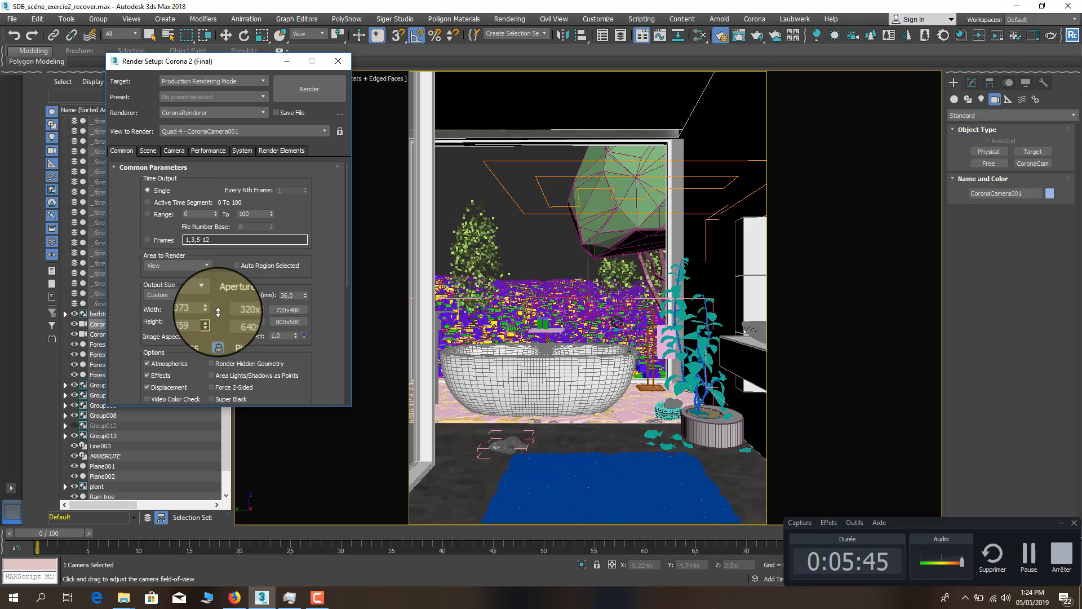
{"action": "double_click", "coordinate": [198, 309]}
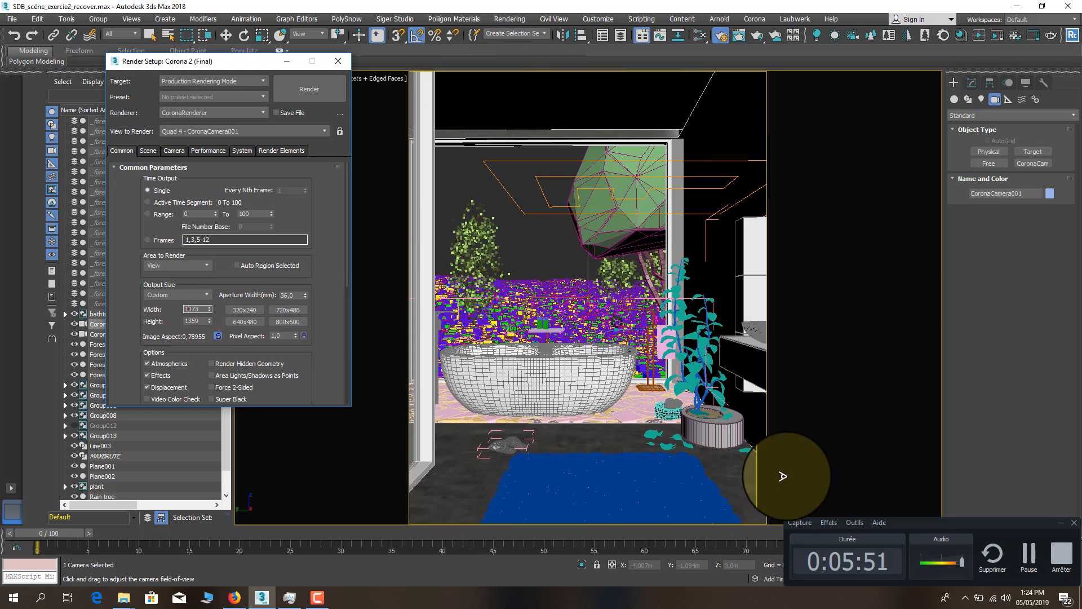
{"action": "left_click_drag", "start_coordinate": [201, 309], "coordinate": [136, 306]}
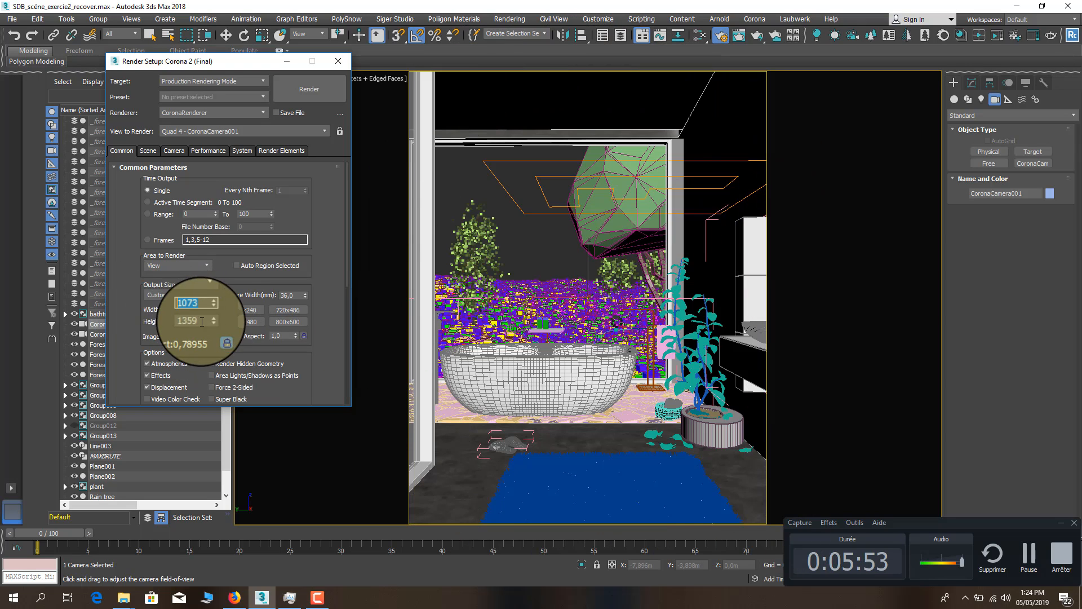
{"action": "left_click_drag", "start_coordinate": [202, 321], "coordinate": [175, 321]}
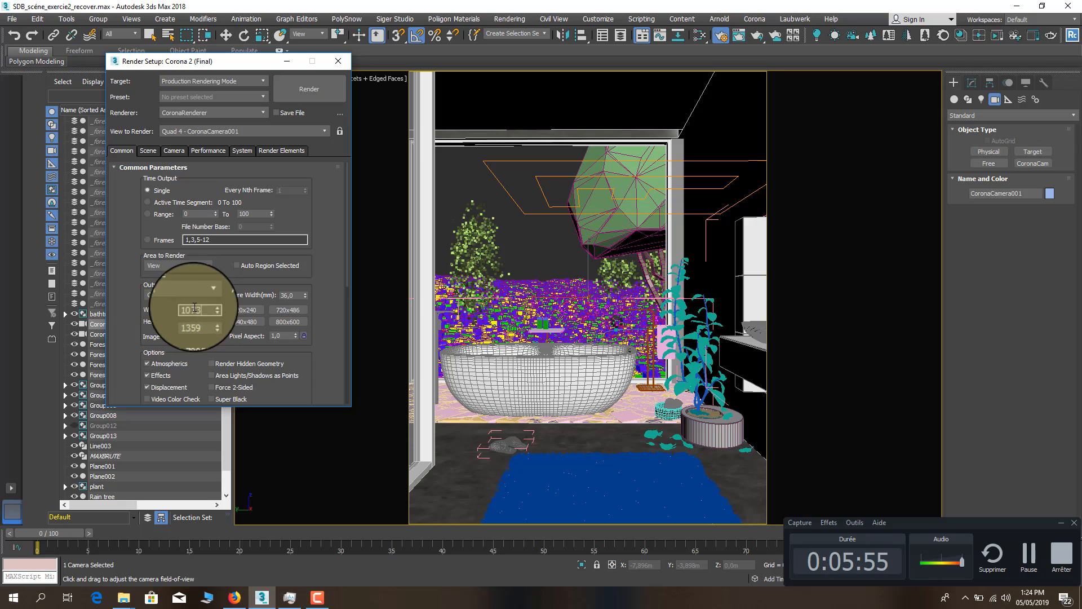
{"action": "double_click", "coordinate": [195, 308]}
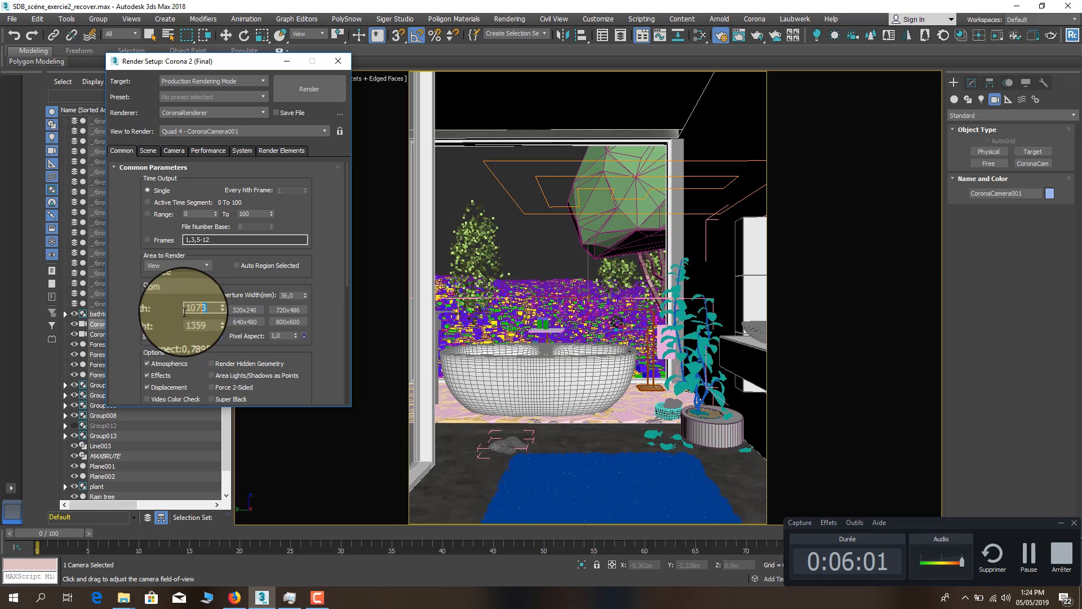
Try smaller output sizes with the image aspect locked and settle on 1037 x 1313
{"action": "left_click_drag", "start_coordinate": [211, 310], "coordinate": [233, 427]}
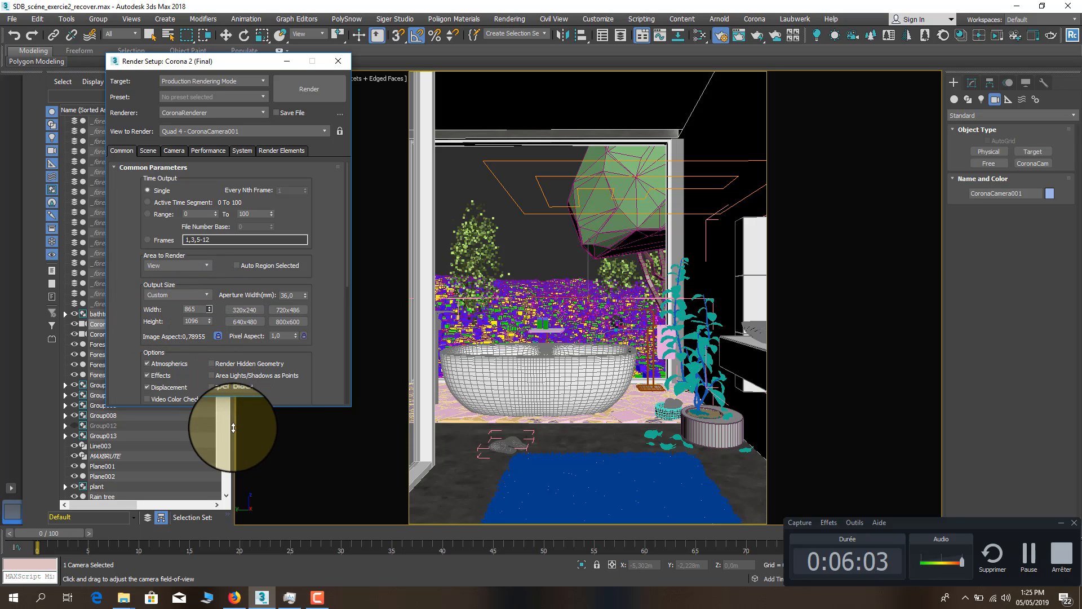
{"action": "double_click", "coordinate": [195, 311]}
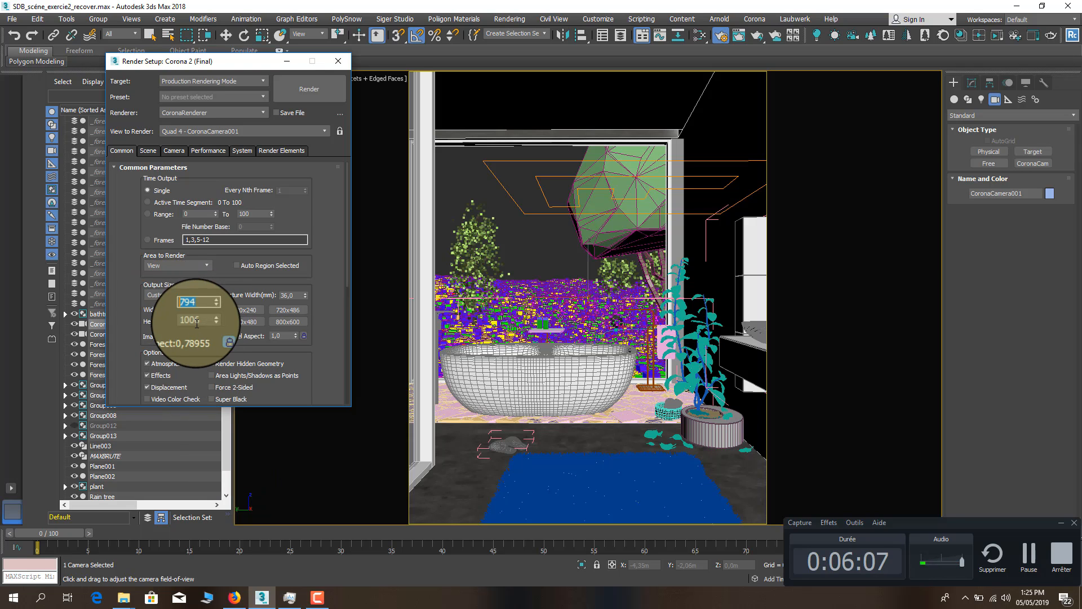
{"action": "left_click_drag", "start_coordinate": [210, 309], "coordinate": [217, 172]}
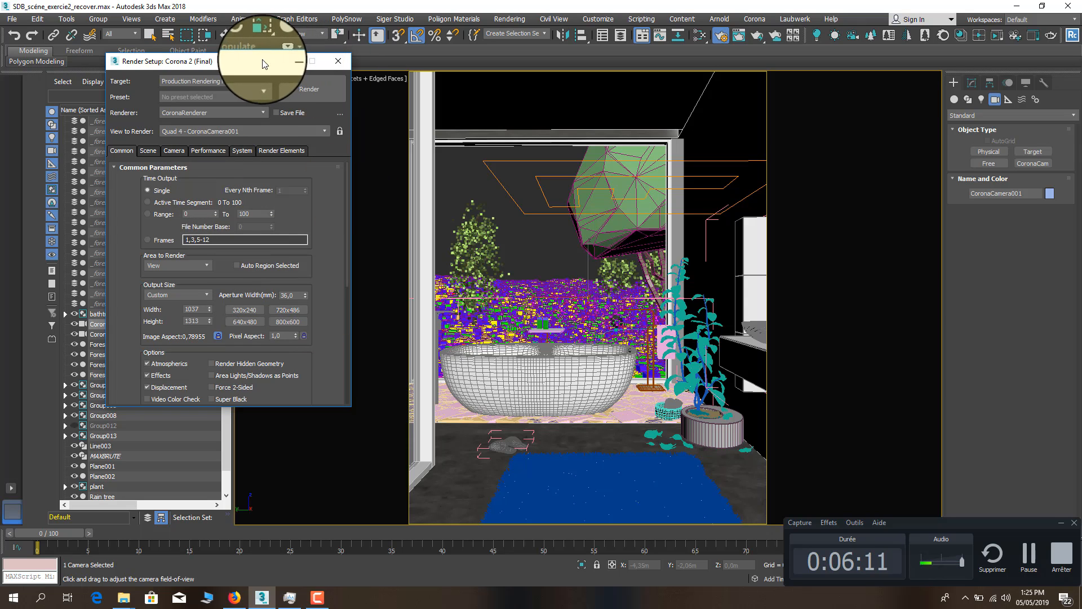
{"action": "left_click_drag", "start_coordinate": [230, 67], "coordinate": [259, 62]}
{"action": "left_click_drag", "start_coordinate": [227, 305], "coordinate": [161, 302]}
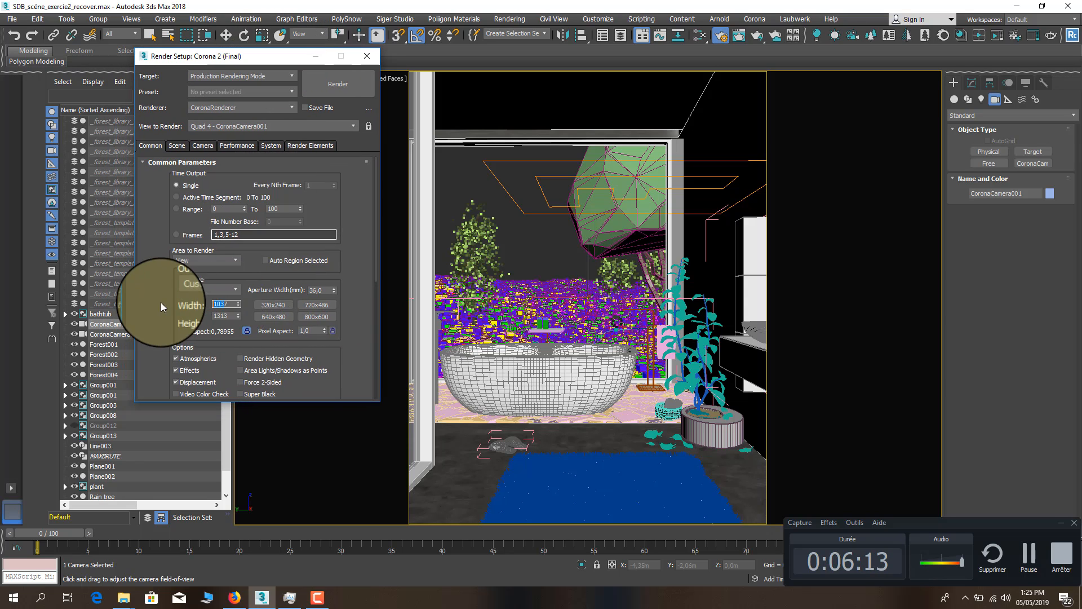
Widen the CoronaCamera001 field of view slightly so more of the room around the bathtub is framed
{"action": "left_click", "coordinate": [683, 359]}
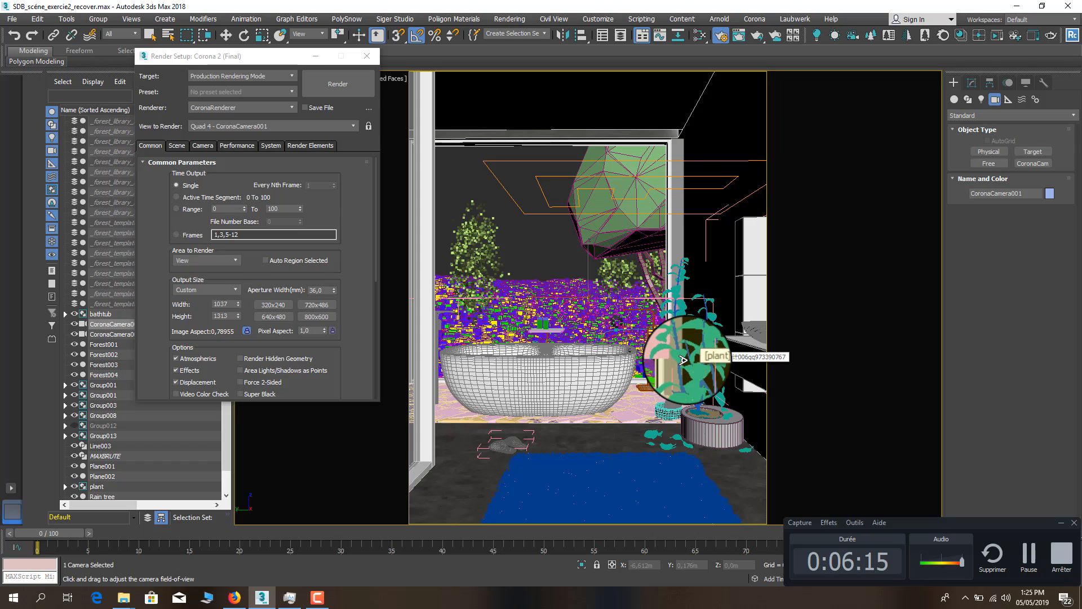
{"action": "left_click_drag", "start_coordinate": [683, 359], "coordinate": [684, 376]}
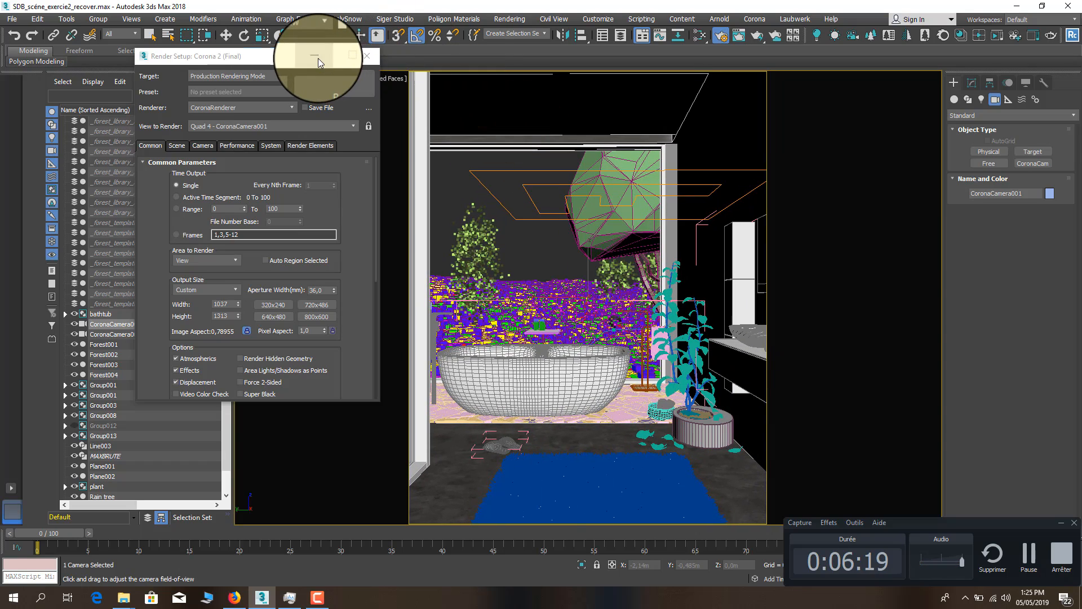
{"action": "left_click_drag", "start_coordinate": [317, 59], "coordinate": [260, 63]}
Examine the objects framed by the camera by selecting the washbasin area, the white wall box and the plant
{"action": "left_click", "coordinate": [226, 35]}
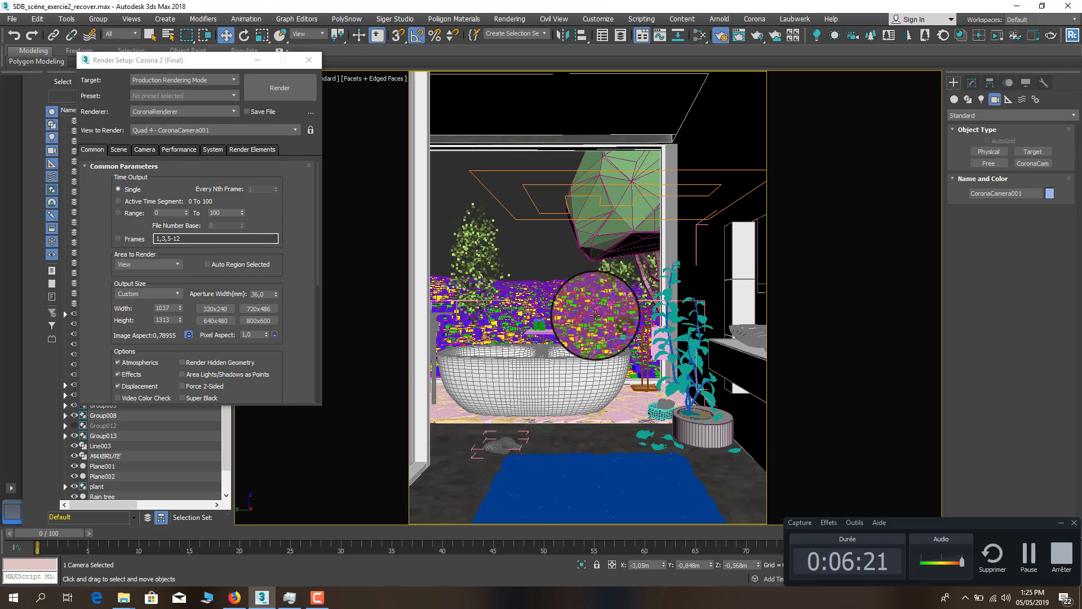
{"action": "left_click", "coordinate": [565, 438]}
{"action": "left_click", "coordinate": [752, 331]}
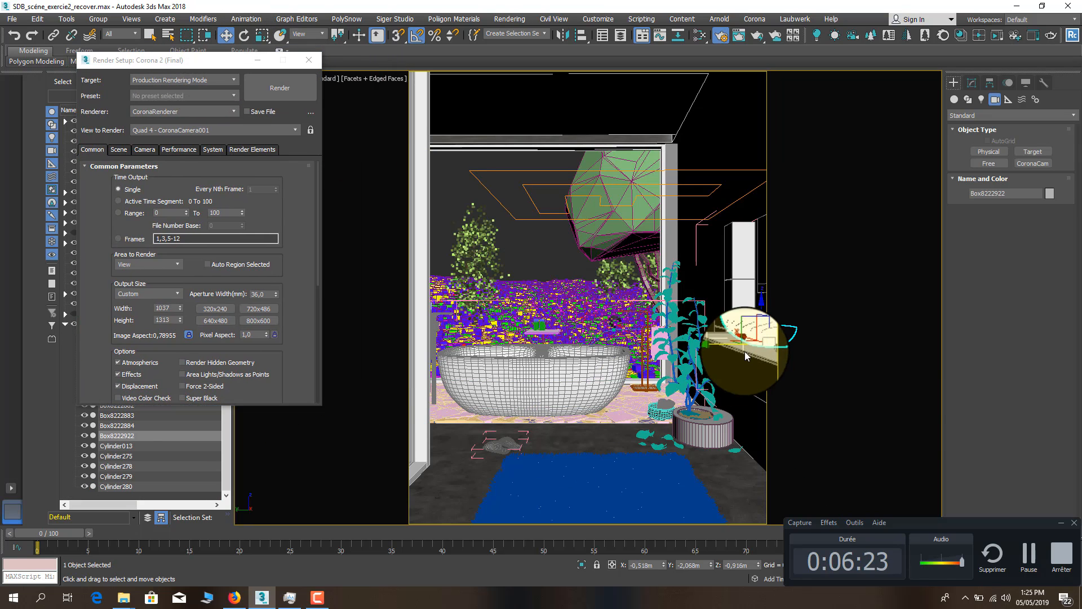
{"action": "left_click", "coordinate": [741, 253]}
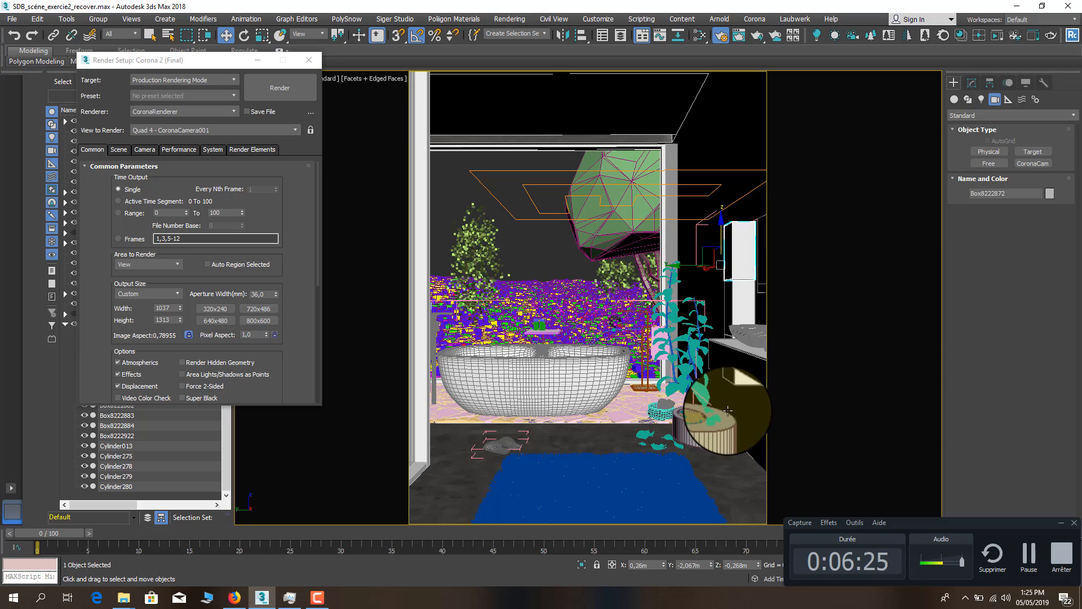
{"action": "left_click", "coordinate": [728, 411]}
Turn off the Edged Faces display in the CoronaCamera001 view
{"action": "left_click", "coordinate": [379, 78]}
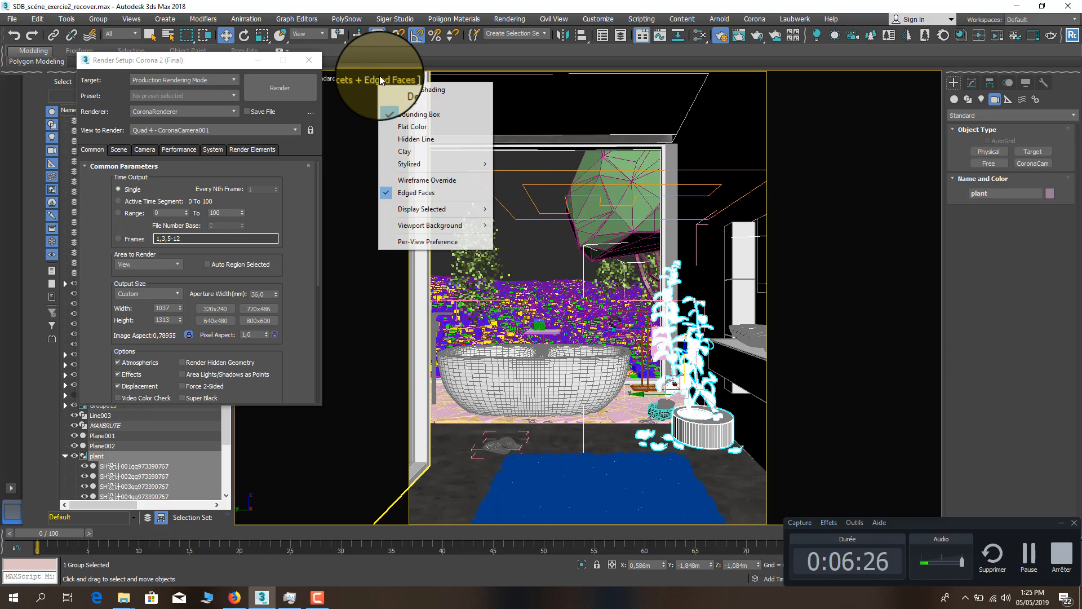
{"action": "left_click", "coordinate": [429, 193]}
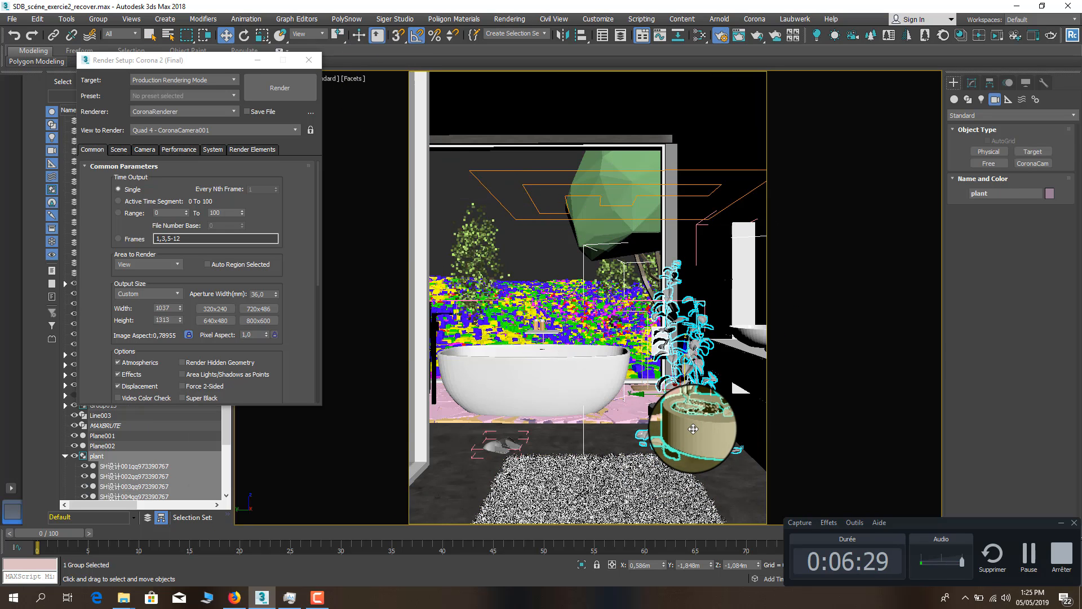
{"action": "left_click_drag", "start_coordinate": [907, 526], "coordinate": [887, 513]}
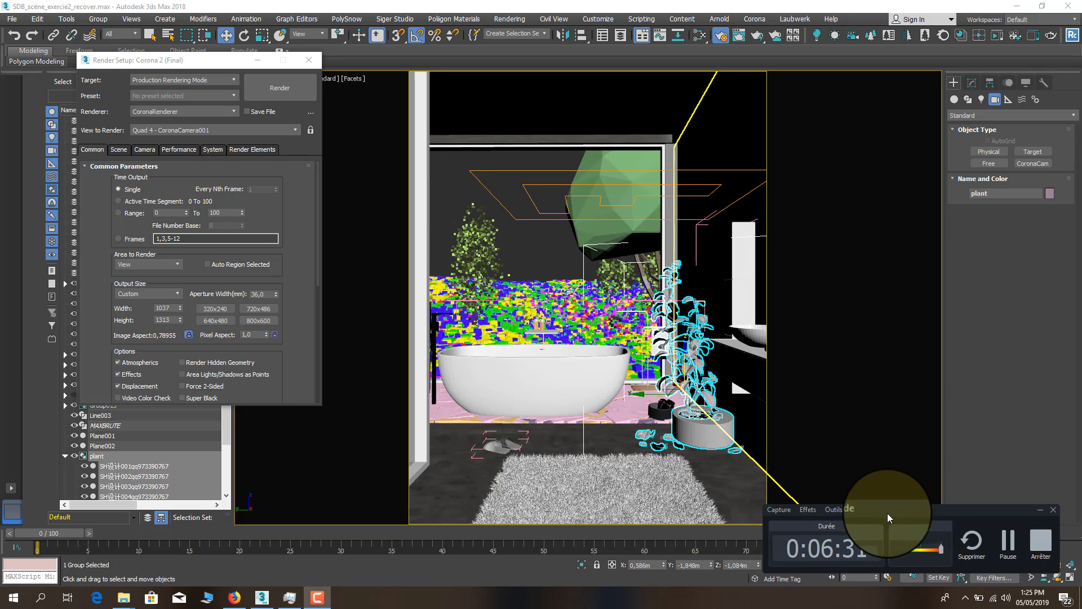
Toggle the Corona material override off and on in the scene render settings, and clear its assigned material
{"action": "left_click_drag", "start_coordinate": [162, 69], "coordinate": [430, 167]}
{"action": "left_click", "coordinate": [396, 246]}
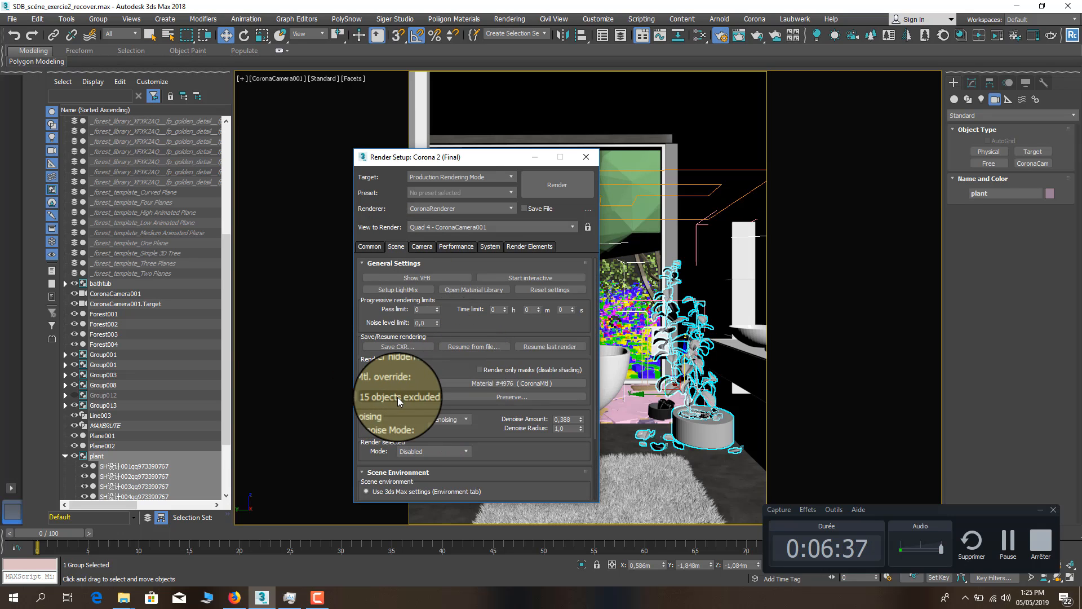
{"action": "left_click", "coordinate": [366, 384]}
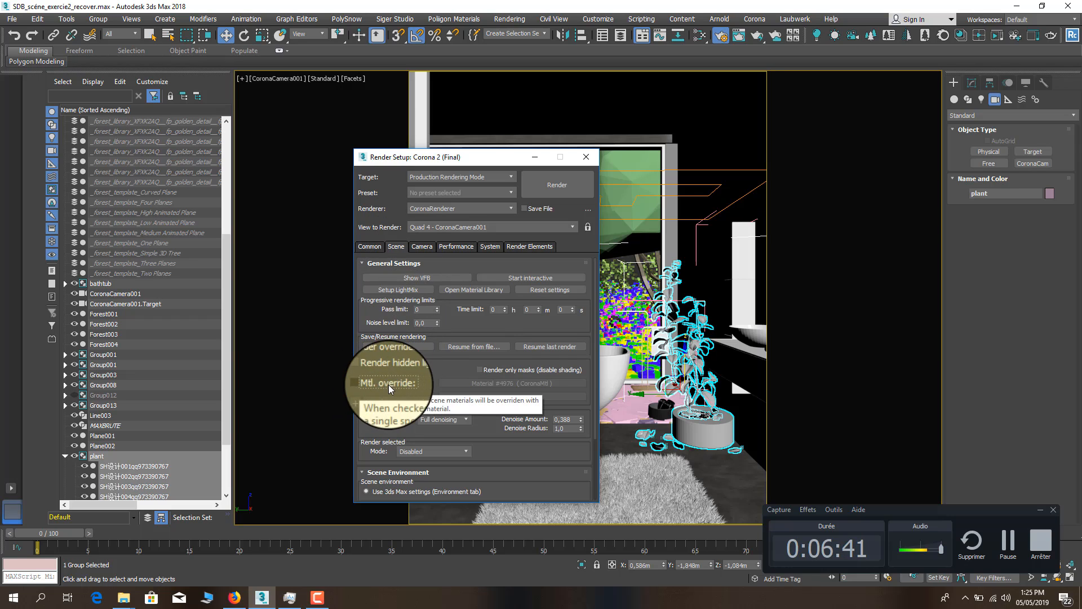
{"action": "left_click", "coordinate": [364, 383]}
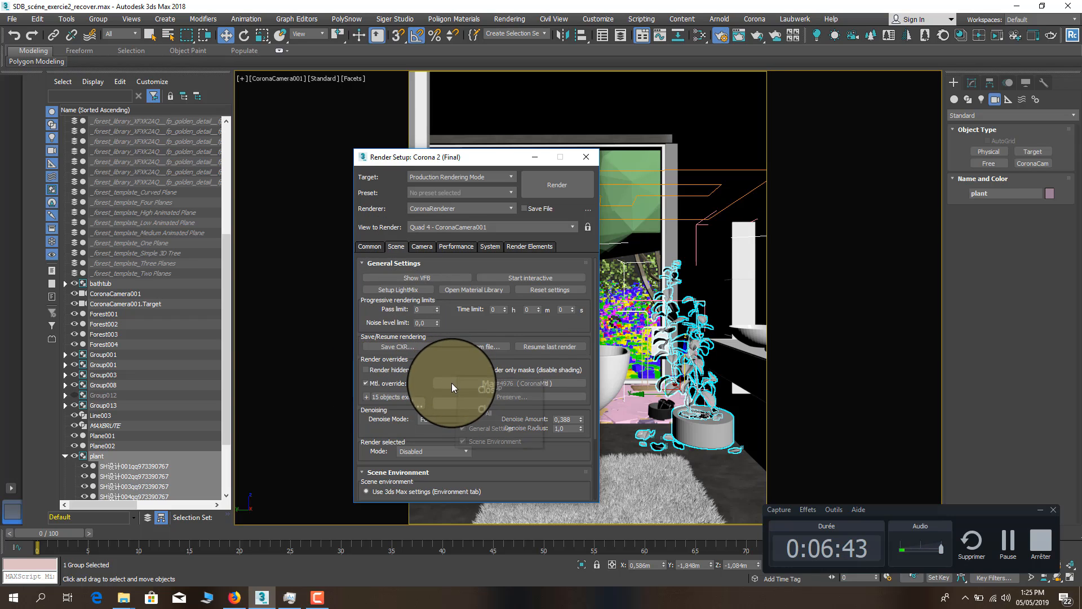
{"action": "left_click", "coordinate": [479, 390]}
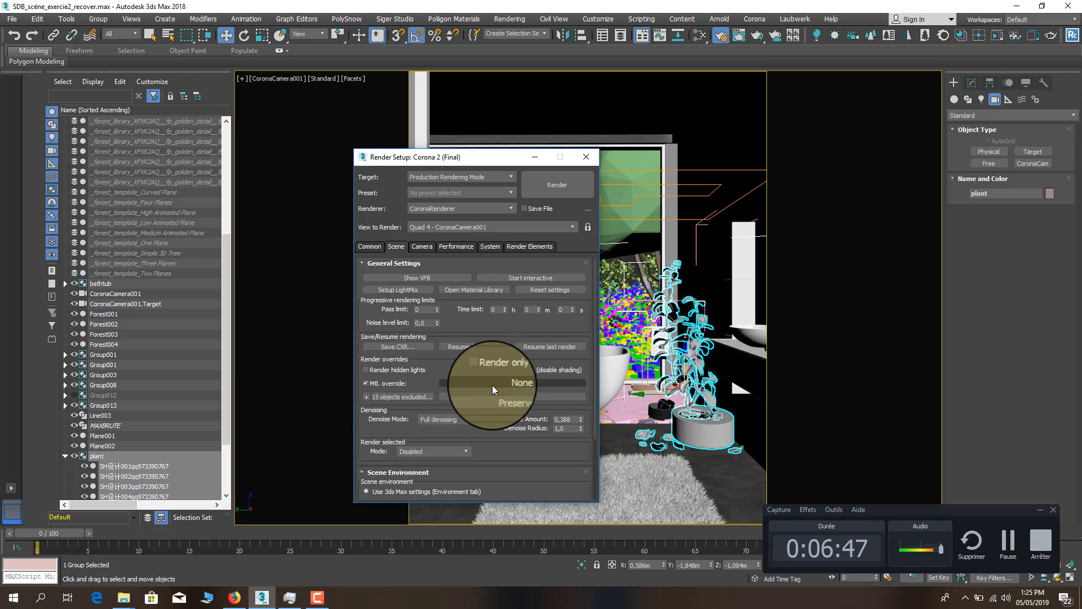
Assign a new CoronaMtl as the override material for the scene
{"action": "left_click_drag", "start_coordinate": [448, 160], "coordinate": [292, 141]}
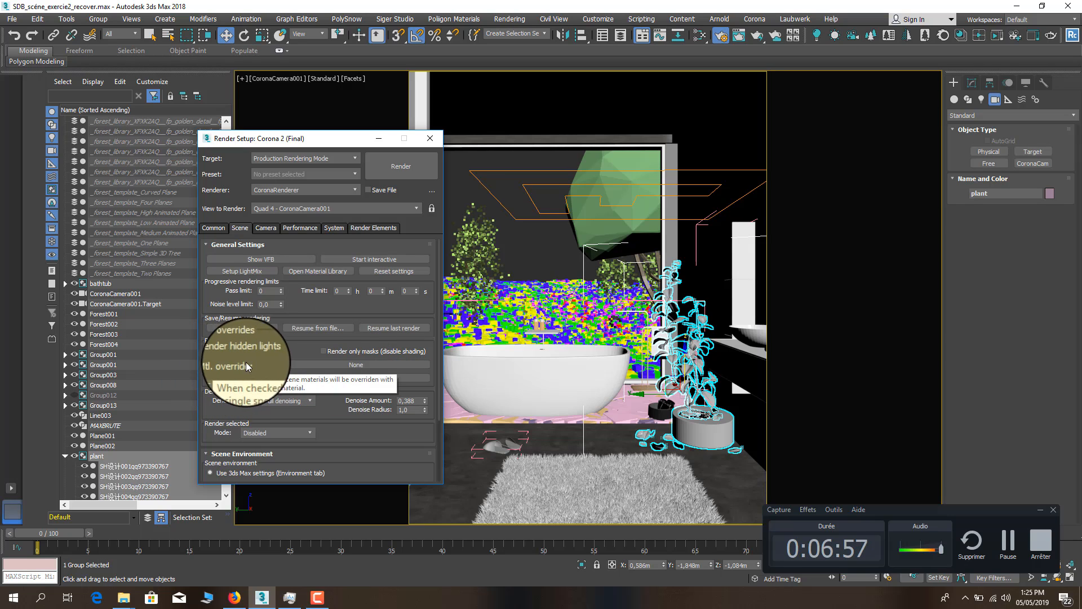
{"action": "left_click", "coordinate": [313, 363]}
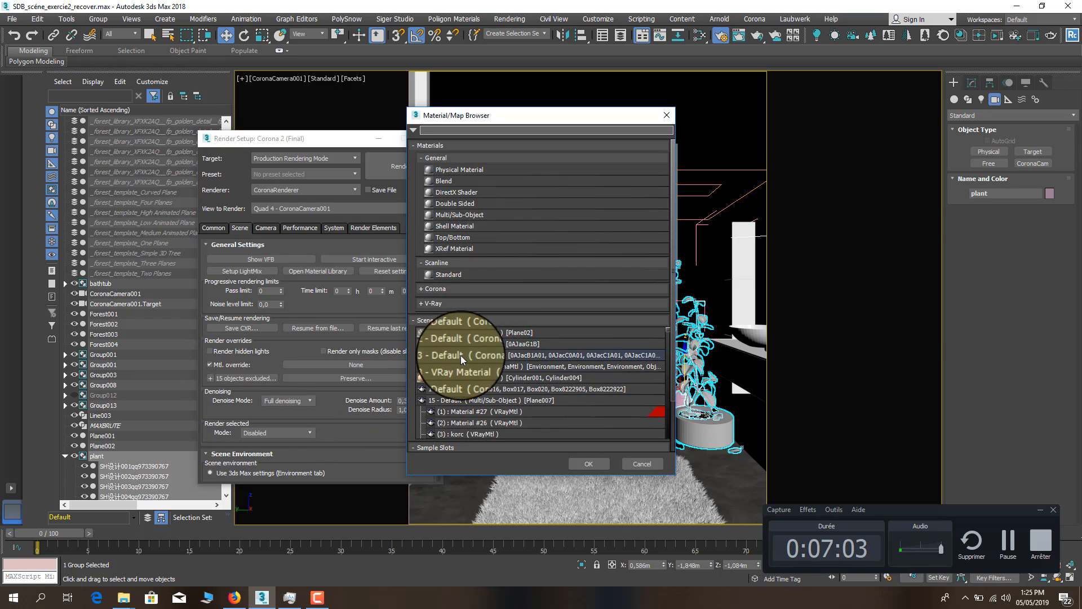
{"action": "left_click", "coordinate": [422, 291]}
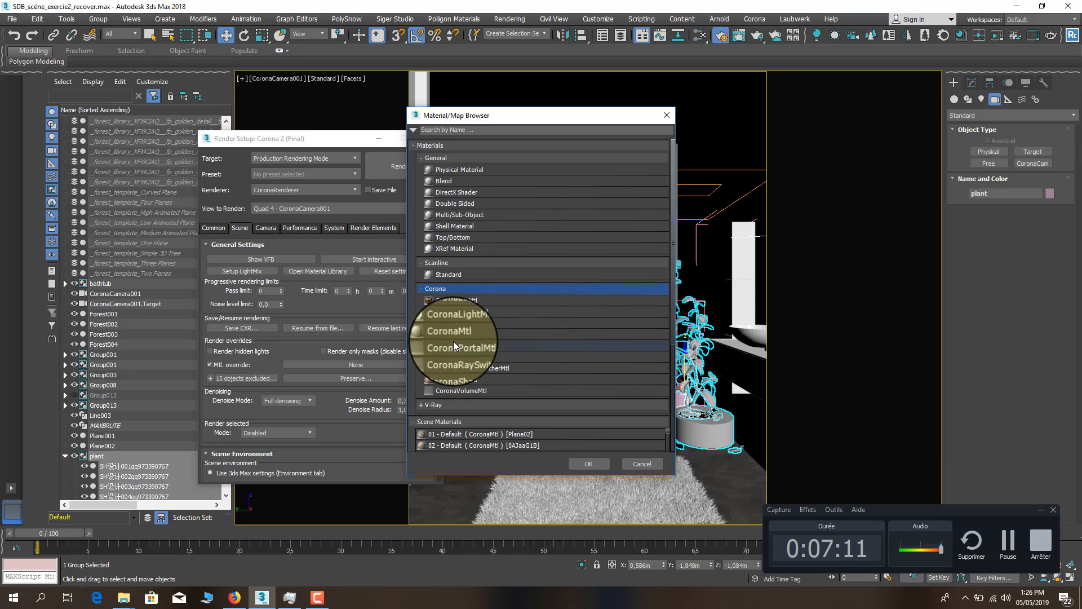
{"action": "double_click", "coordinate": [455, 337]}
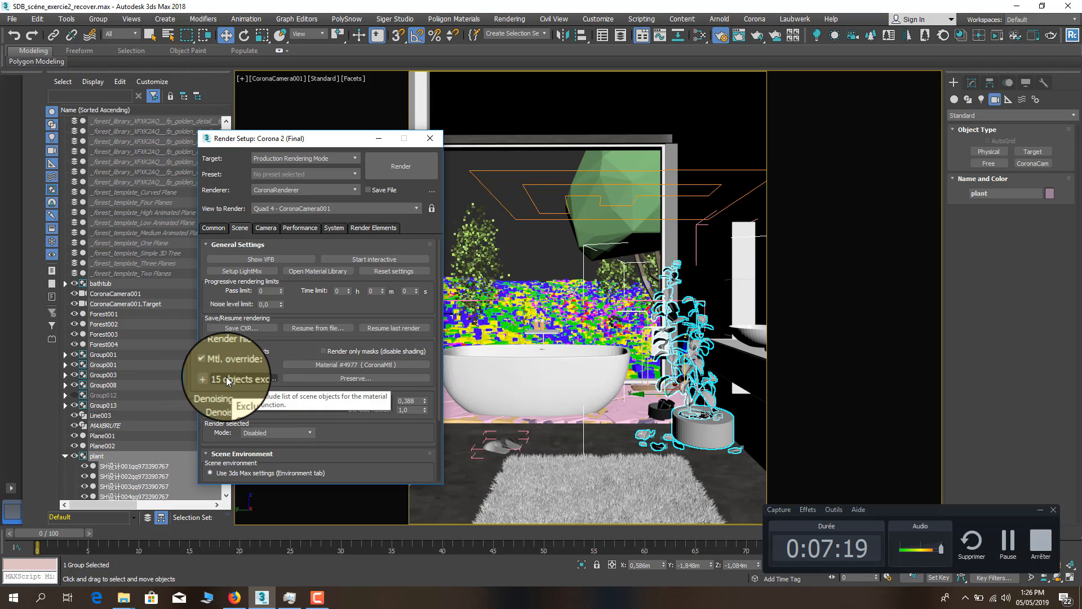
Examine the glazed window panel, its mullion, the plant and the washbasin furniture as candidates for the material override exclusions
{"action": "left_click", "coordinate": [597, 293]}
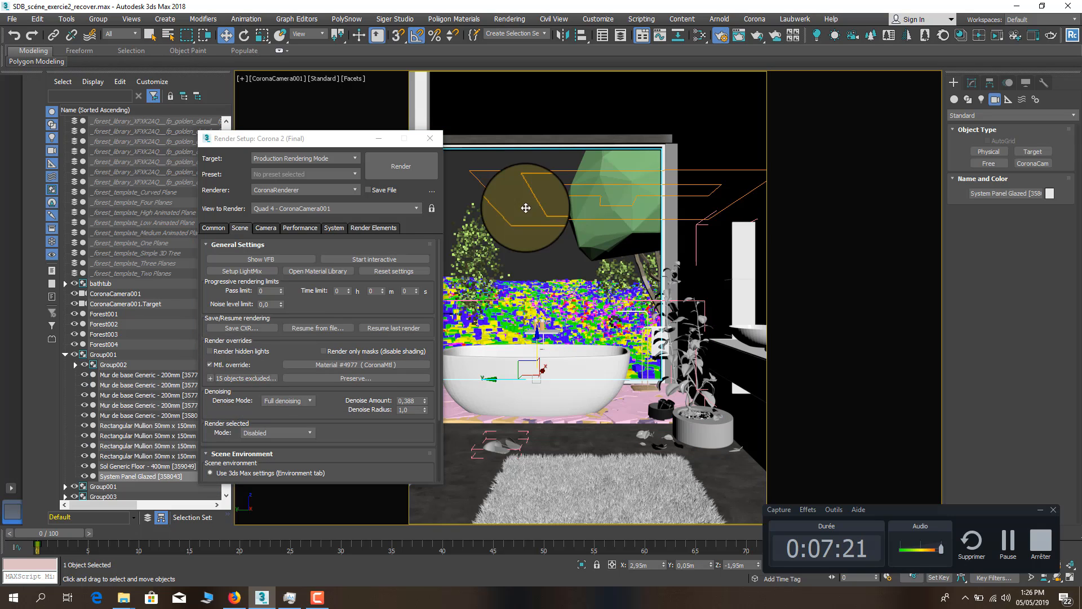
{"action": "left_click_drag", "start_coordinate": [345, 141], "coordinate": [244, 102]}
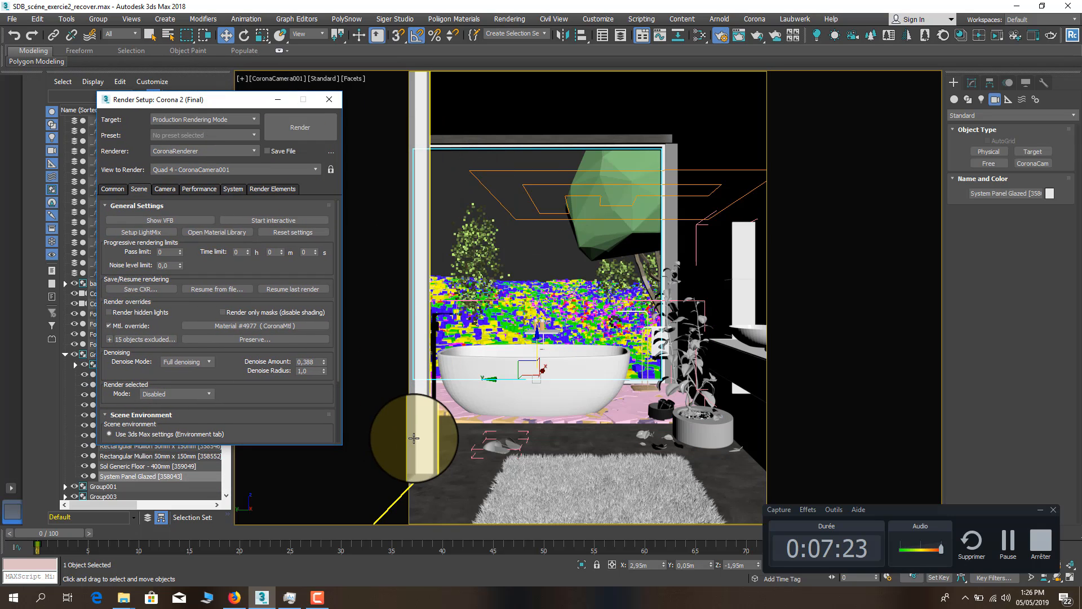
{"action": "left_click", "coordinate": [534, 148]}
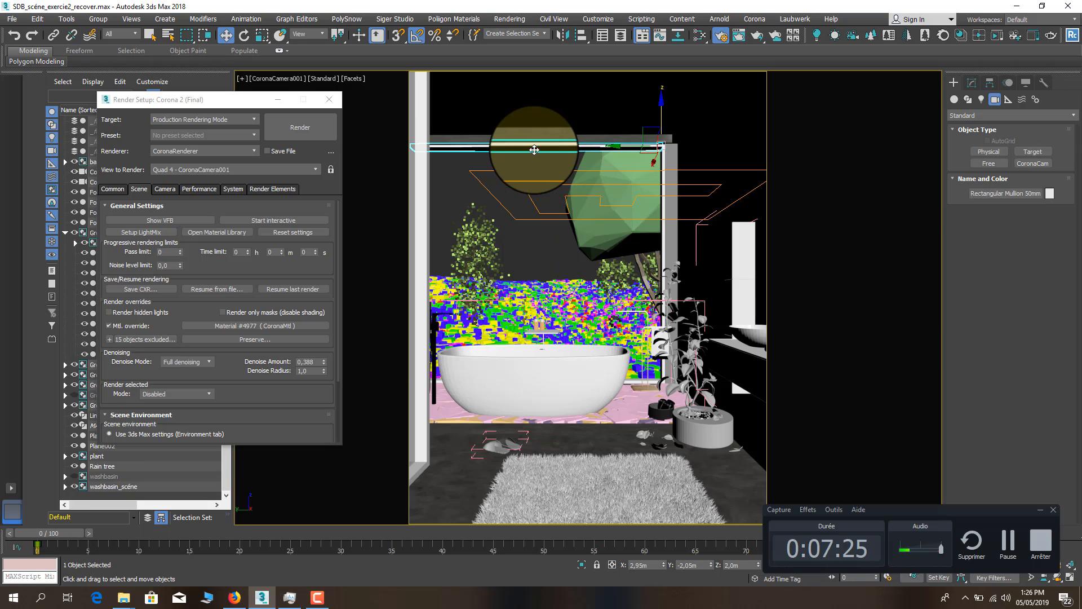
{"action": "left_click", "coordinate": [531, 151]}
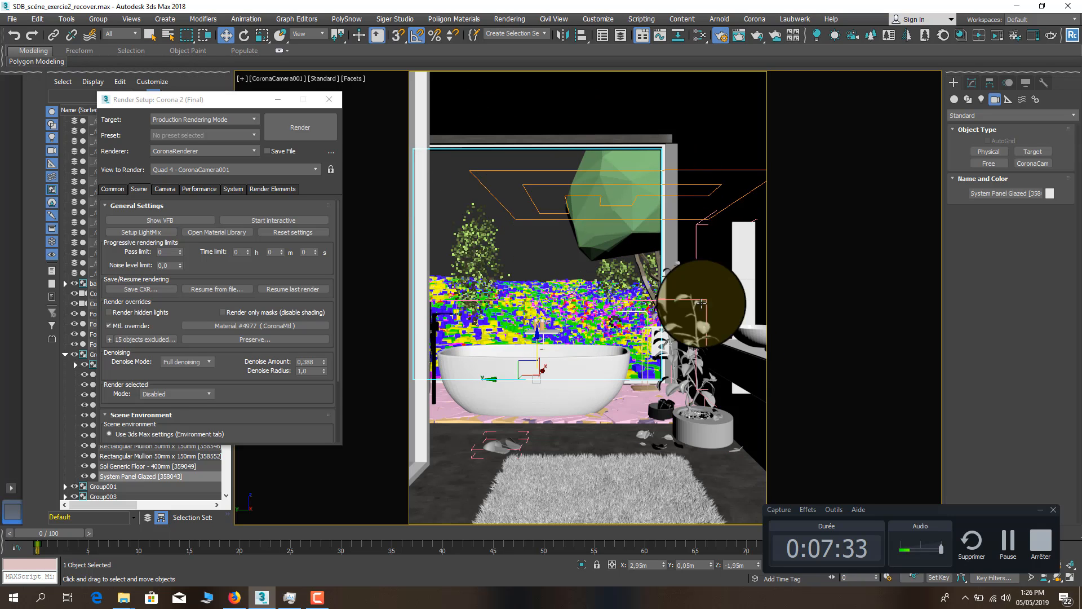
{"action": "left_click_drag", "start_coordinate": [969, 512], "coordinate": [985, 522]}
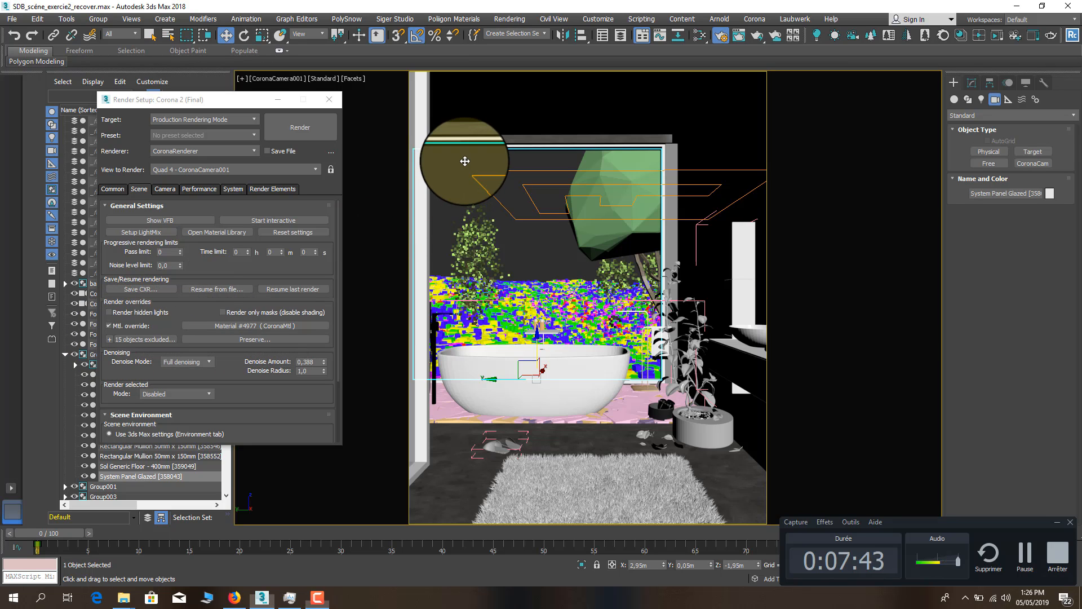
{"action": "left_click", "coordinate": [694, 362]}
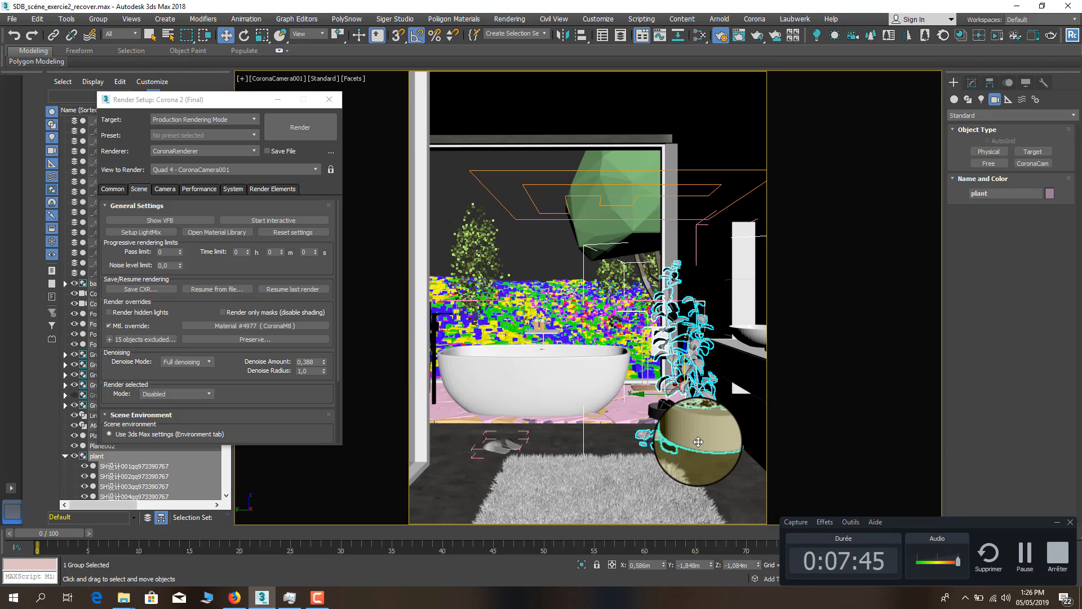
{"action": "left_click", "coordinate": [727, 348]}
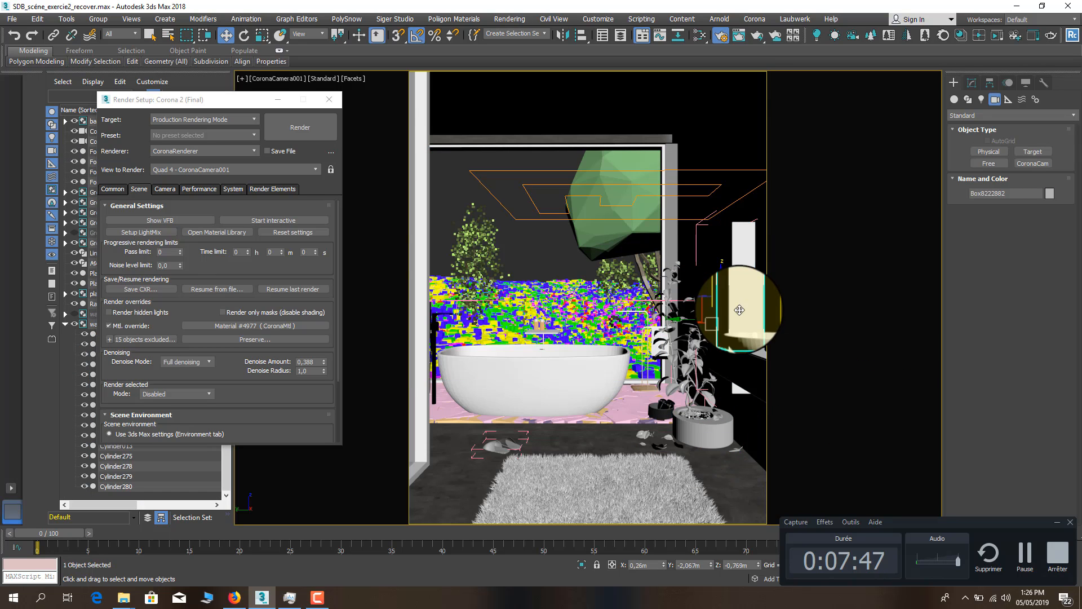
Select the glazed window panel and remove all listed objects, from Box8222884 to Group003, from the material override exclusion list
{"action": "left_click", "coordinate": [551, 169]}
{"action": "left_click", "coordinate": [546, 158]}
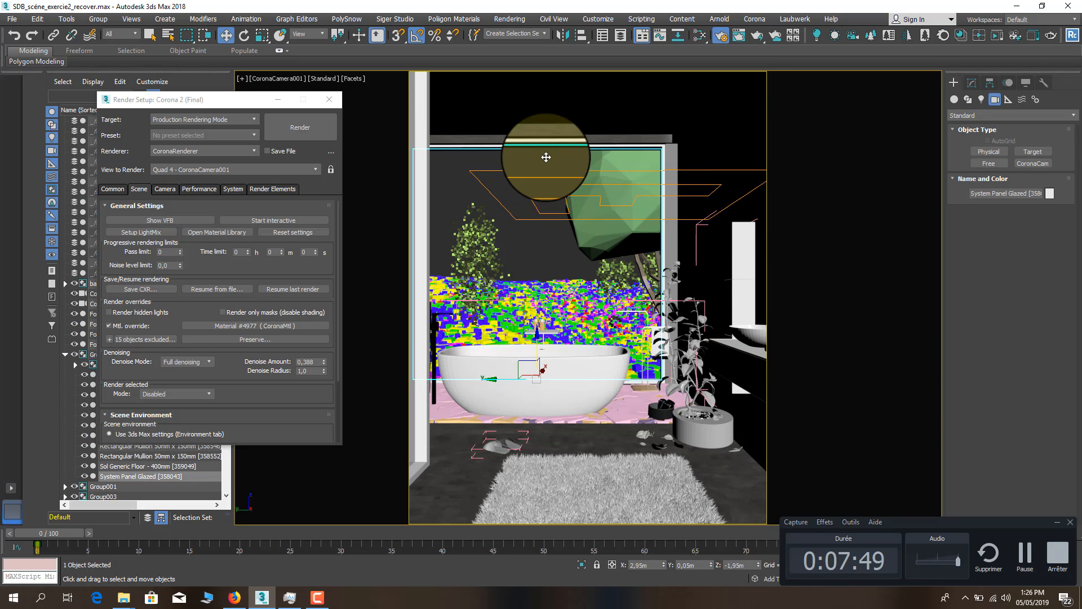
{"action": "left_click", "coordinate": [111, 341]}
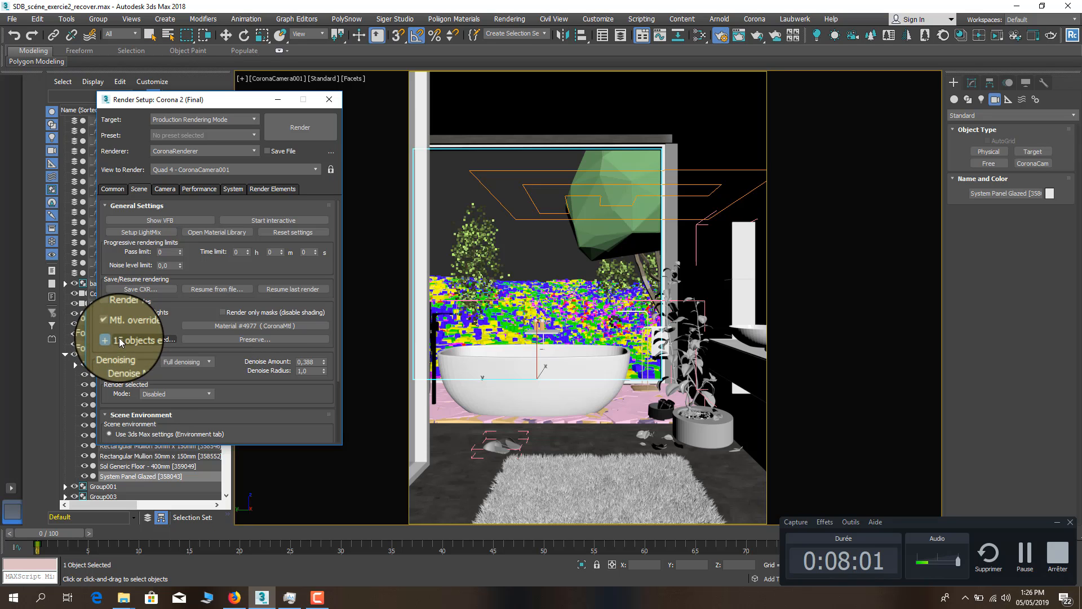
{"action": "left_click", "coordinate": [133, 339]}
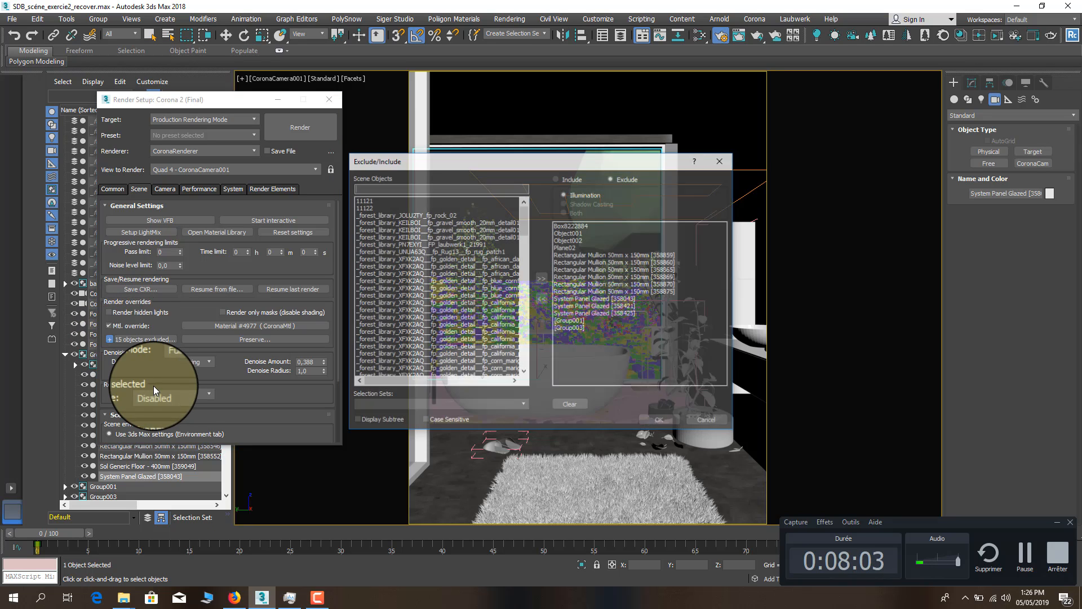
{"action": "left_click", "coordinate": [586, 330]}
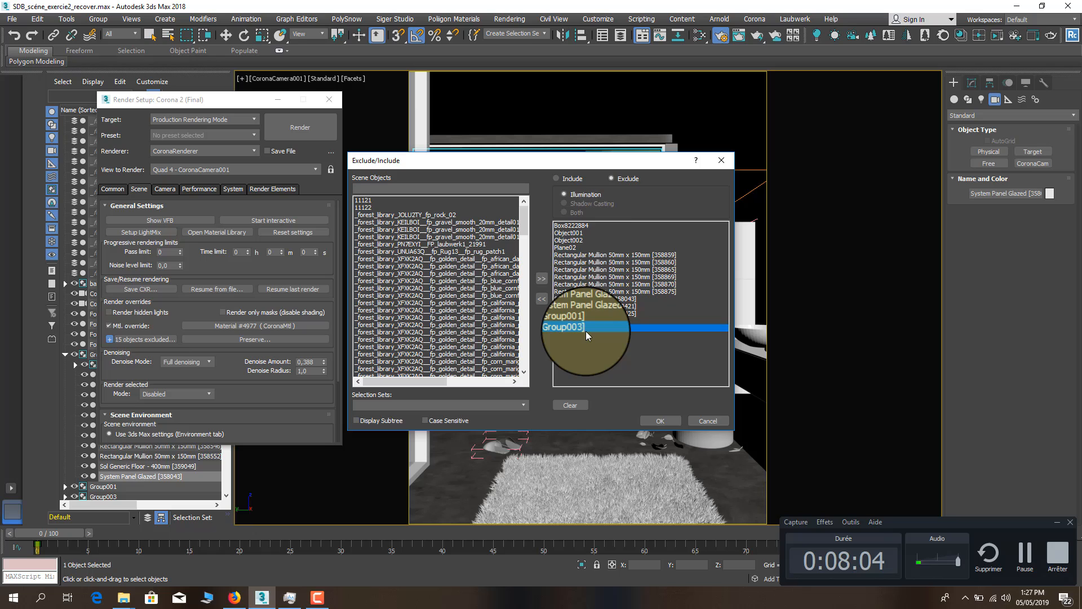
{"action": "left_click", "coordinate": [589, 226], "text": "shift"}
{"action": "left_click", "coordinate": [544, 301]}
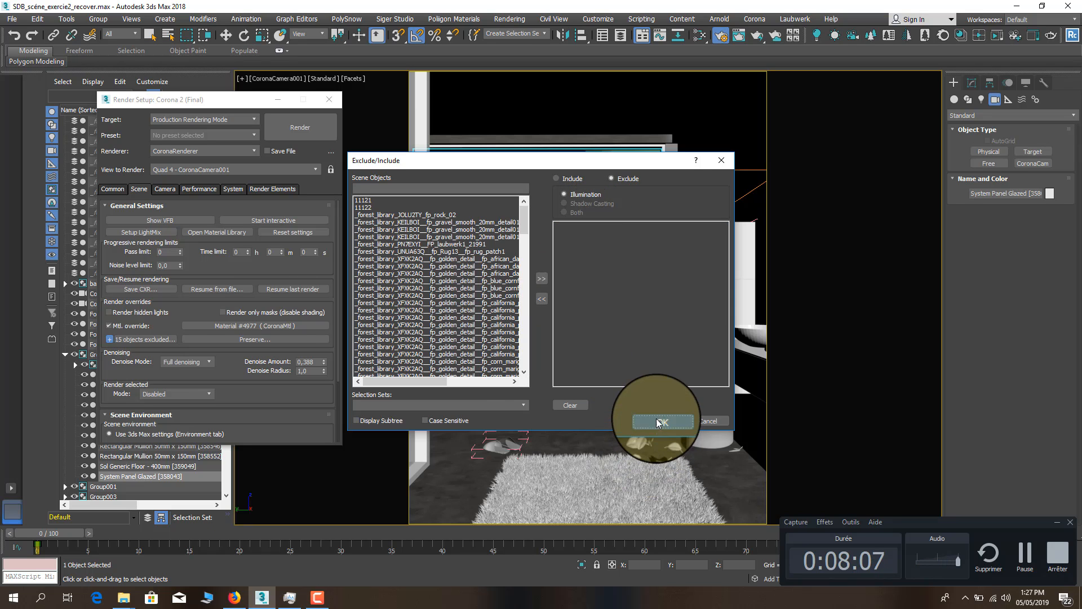
{"action": "left_click", "coordinate": [658, 421]}
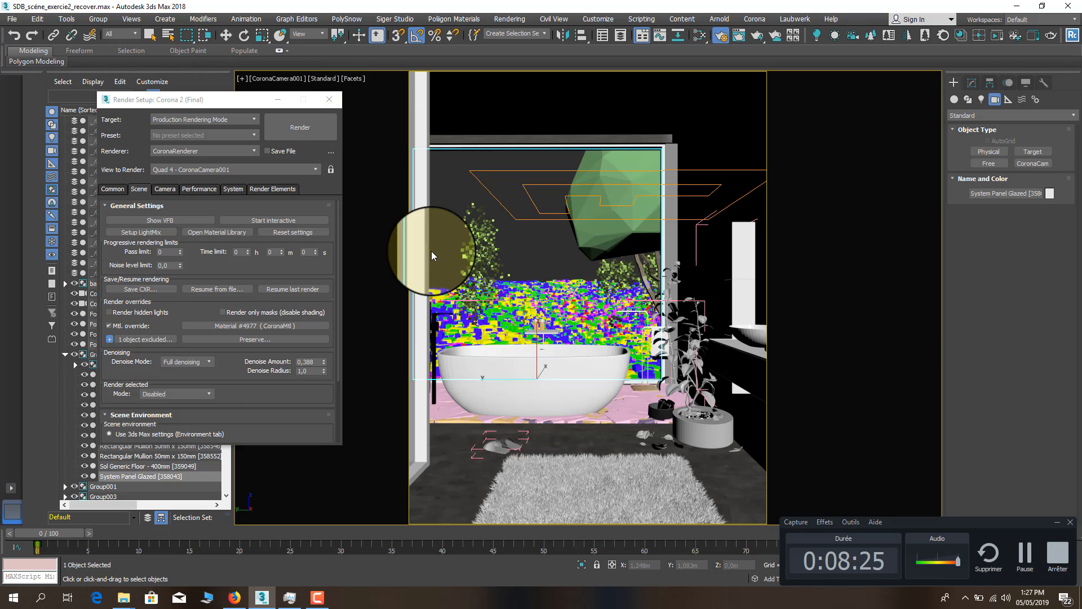
Minimize the Render Setup window, then open the environment settings and clear the assigned environment map
{"action": "left_click_drag", "start_coordinate": [277, 98], "coordinate": [340, 91]}
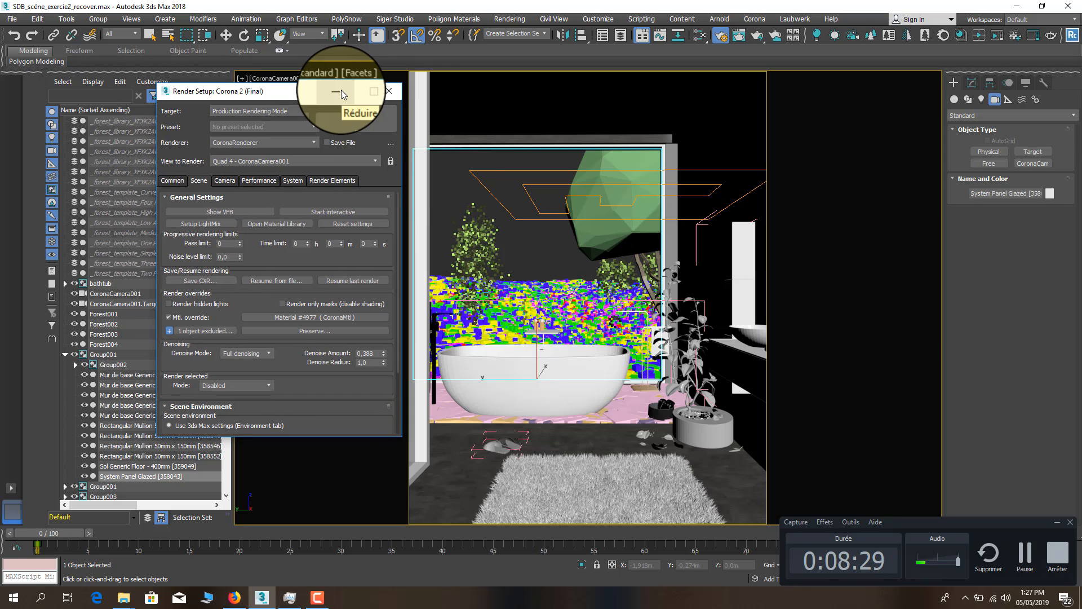
{"action": "left_click", "coordinate": [341, 91]}
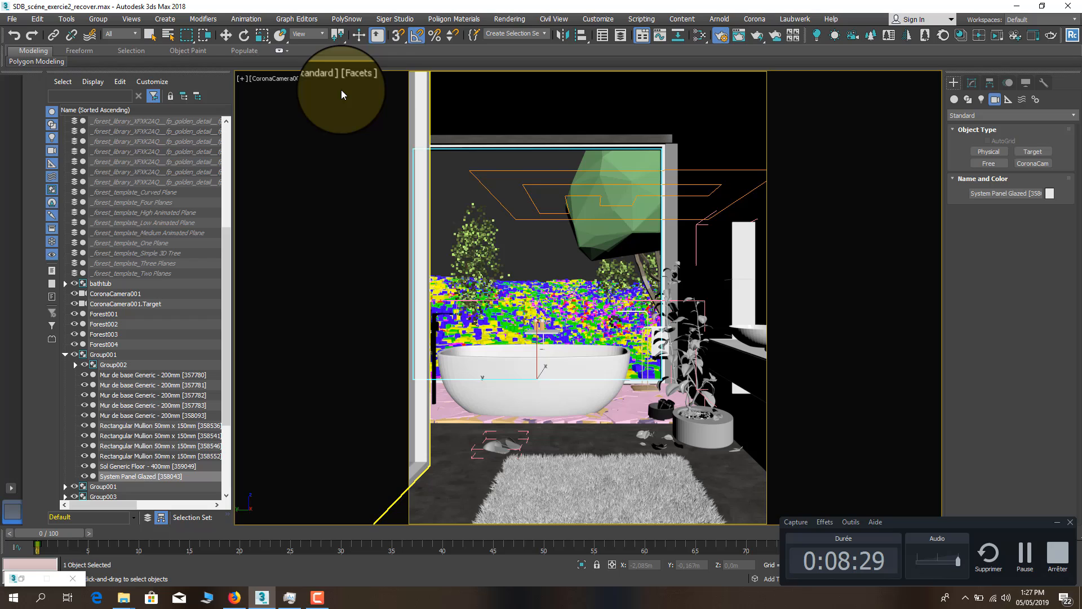
{"action": "left_click", "coordinate": [507, 21]}
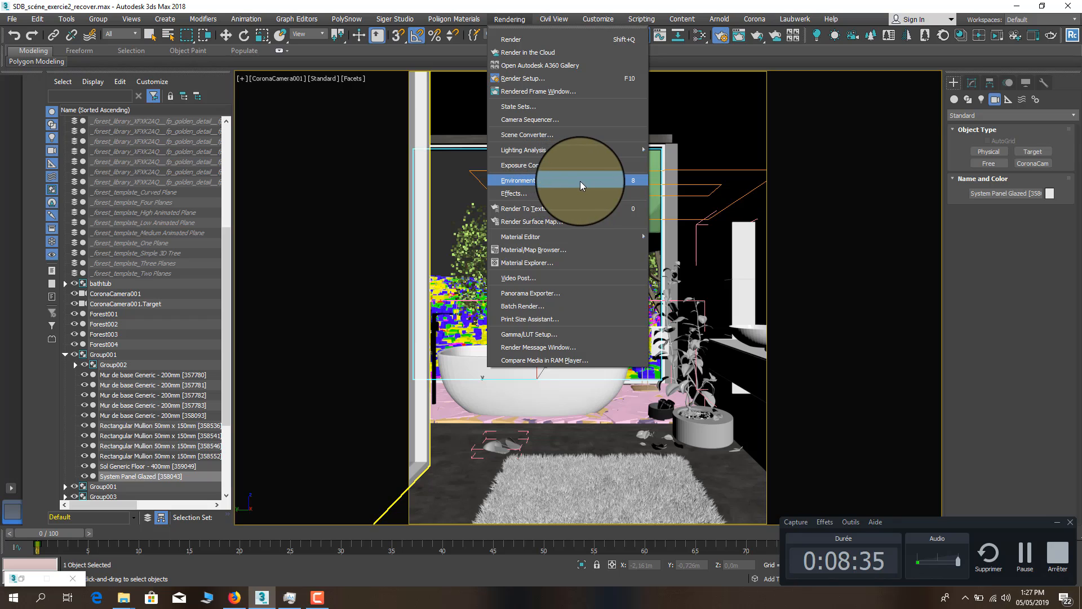
{"action": "left_click", "coordinate": [524, 178]}
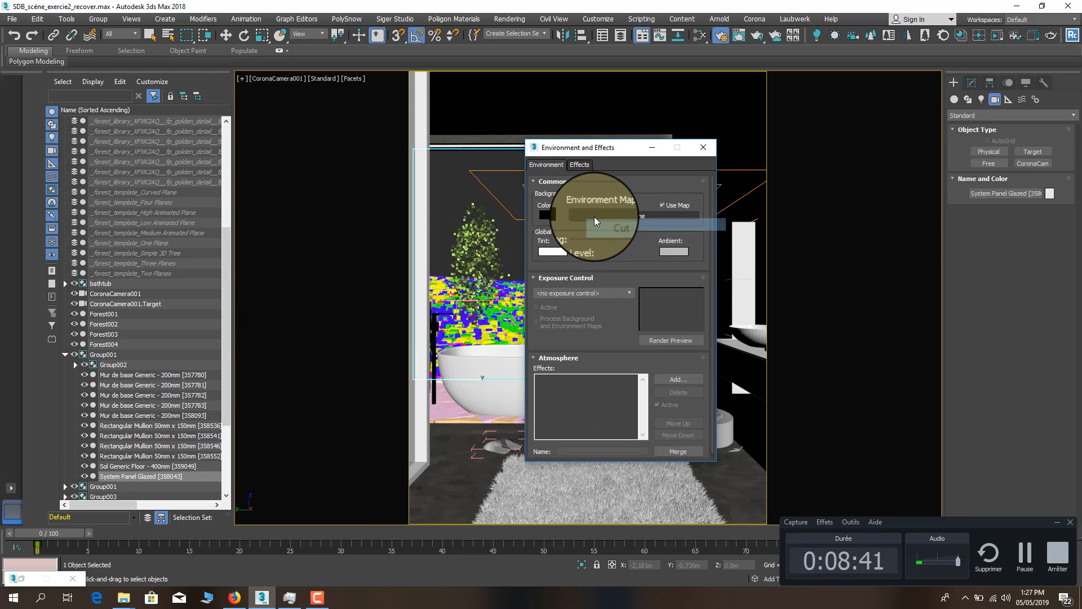
Assign a Bitmap as the environment map, loading VizPeople_non_commercial_hdr_v1_10 from the desktop folder 10 hdri free
{"action": "left_click", "coordinate": [624, 217]}
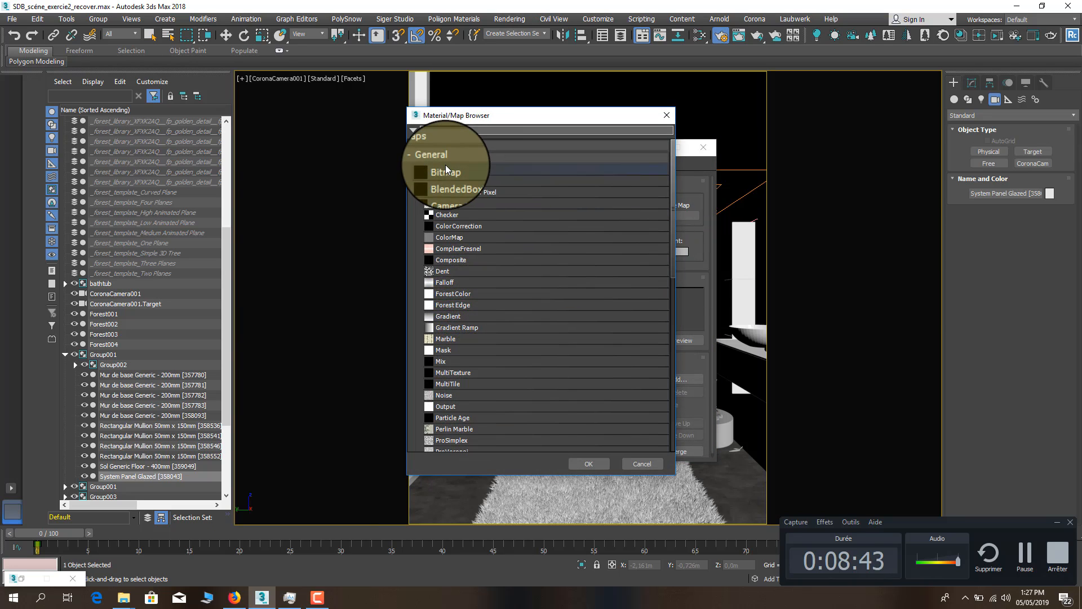
{"action": "double_click", "coordinate": [445, 164]}
{"action": "left_click", "coordinate": [39, 118]}
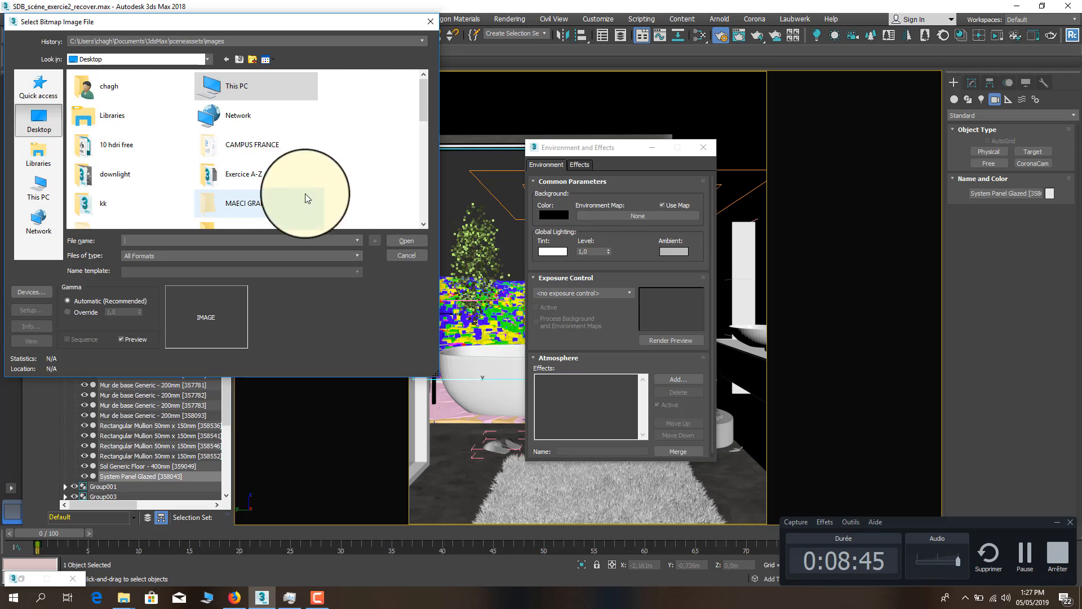
{"action": "scroll", "coordinate": [174, 198], "scroll_direction": "down", "scroll_amount": 3}
{"action": "scroll", "coordinate": [103, 147], "scroll_direction": "up", "scroll_amount": 4}
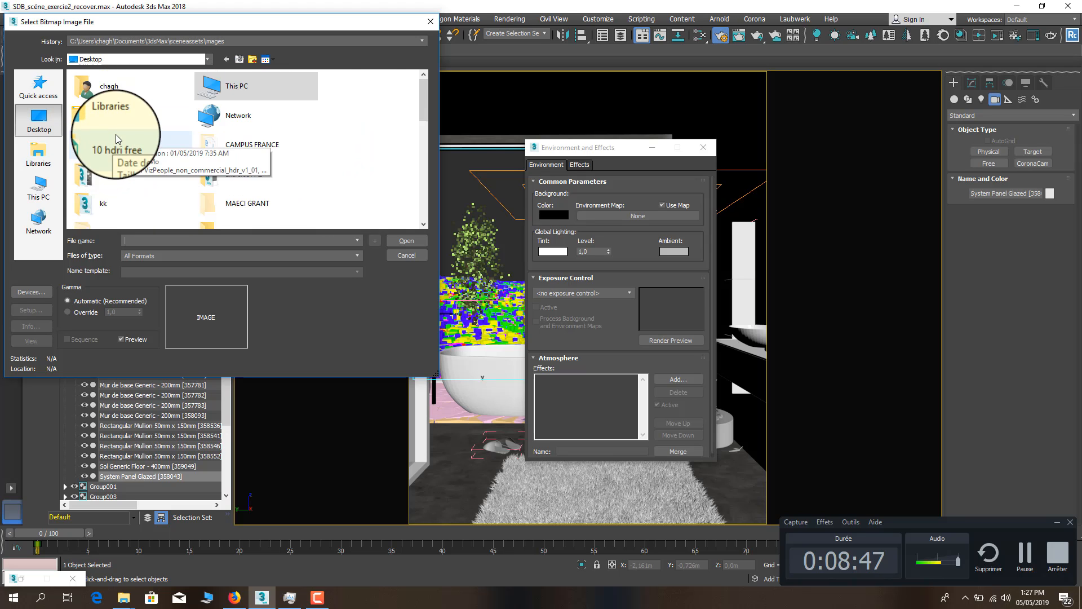
{"action": "double_click", "coordinate": [116, 144]}
{"action": "scroll", "coordinate": [330, 195], "scroll_direction": "down", "scroll_amount": 2}
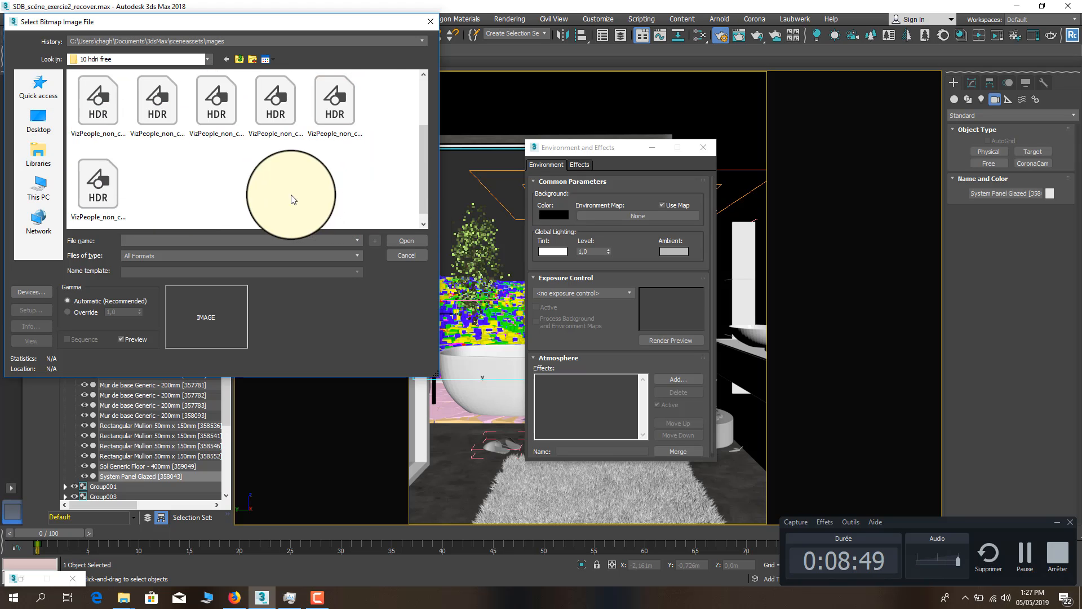
{"action": "scroll", "coordinate": [331, 184], "scroll_direction": "up", "scroll_amount": 2}
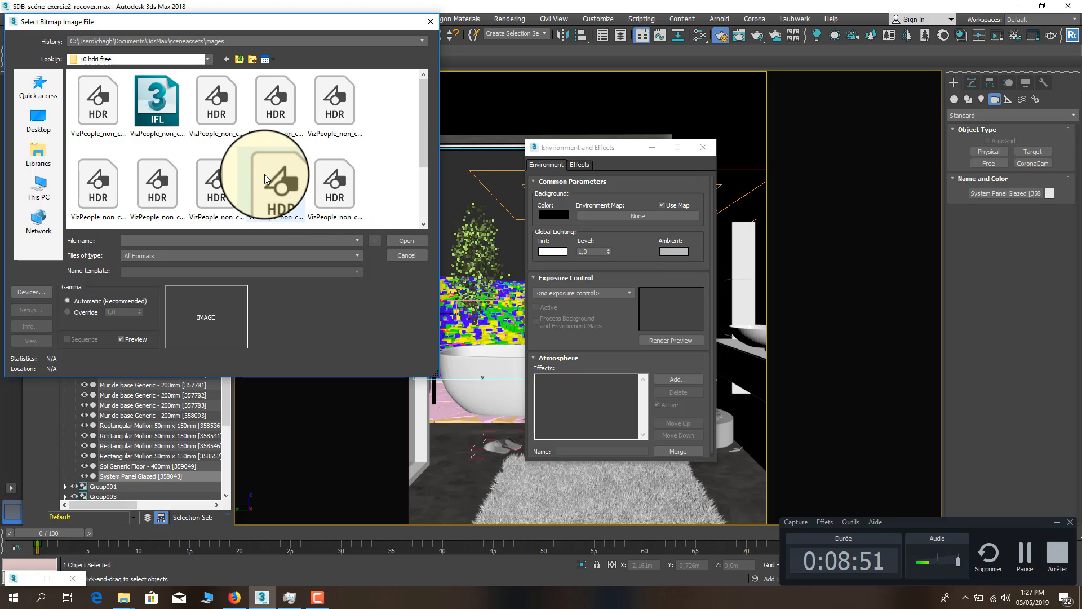
{"action": "scroll", "coordinate": [334, 191], "scroll_direction": "down", "scroll_amount": 2}
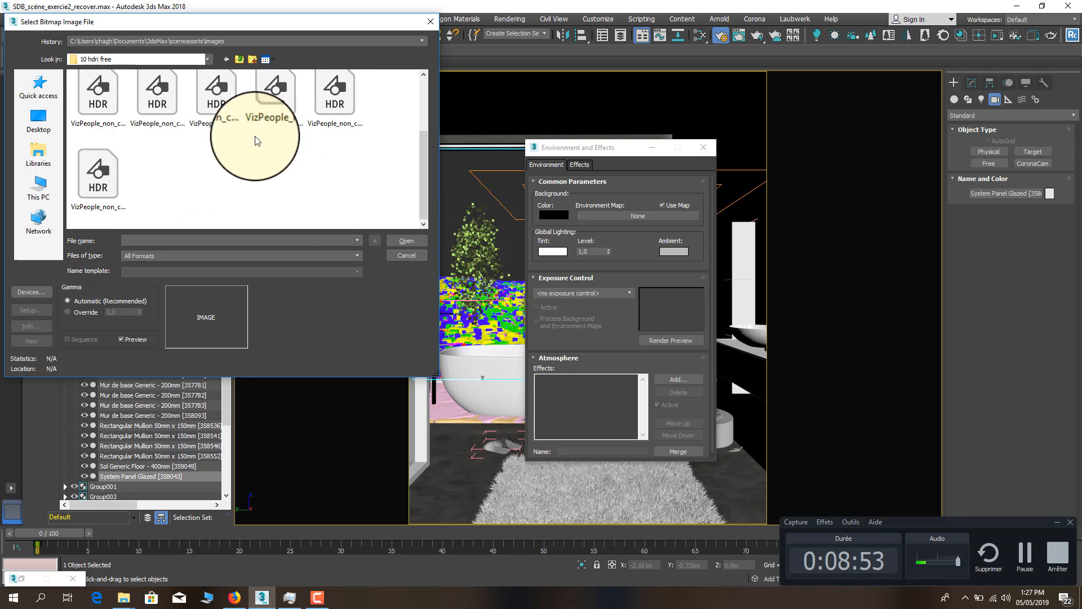
{"action": "left_click", "coordinate": [108, 187]}
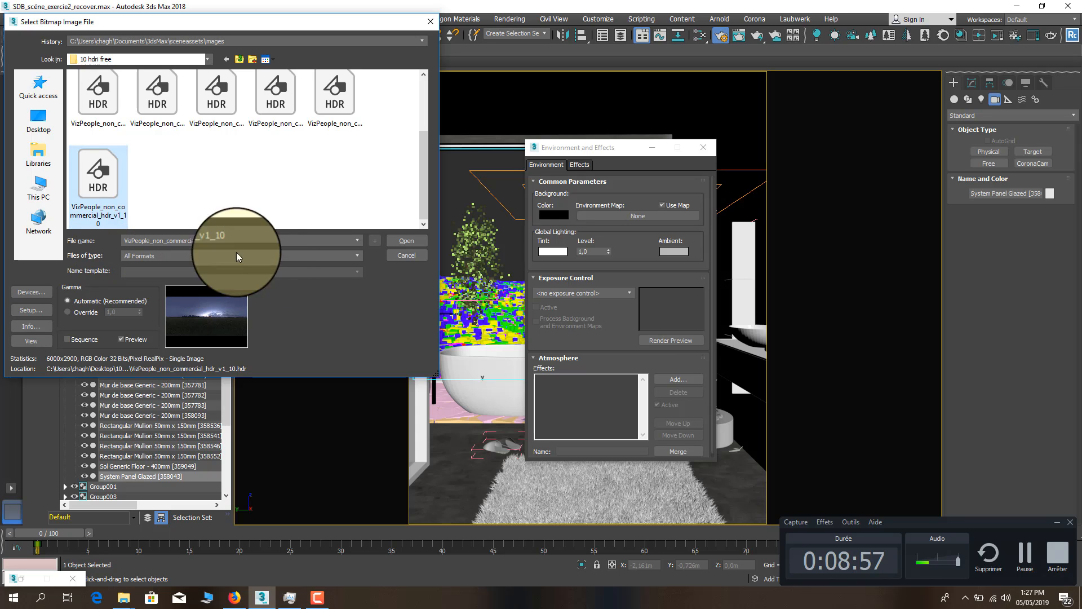
{"action": "left_click", "coordinate": [389, 241]}
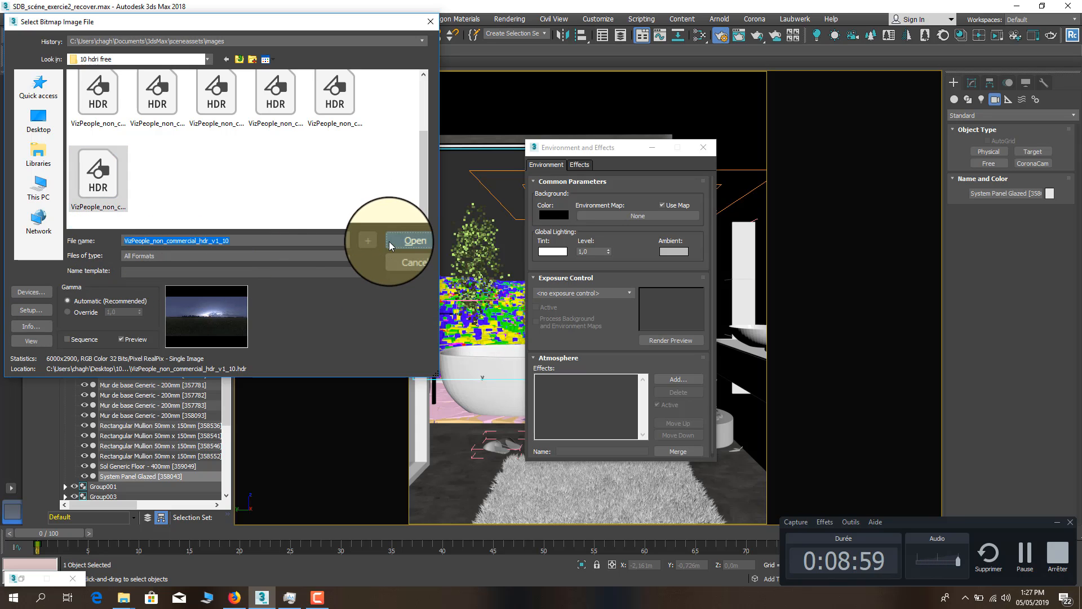
{"action": "left_click", "coordinate": [176, 266]}
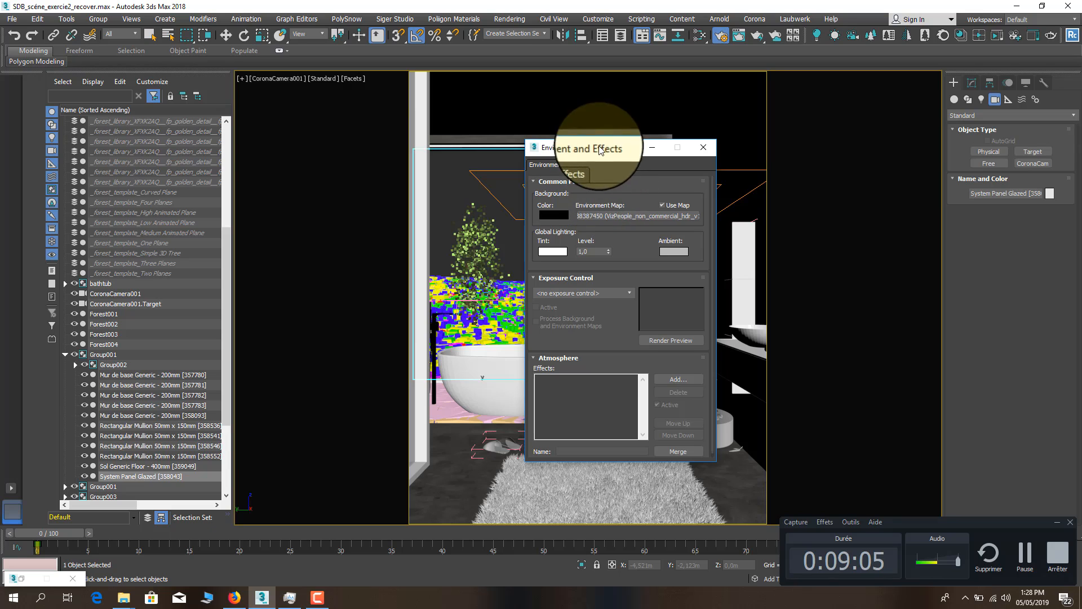
Set the viewport background to Use Environment Background and apply it to the active CoronaCamera001 view
{"action": "left_click_drag", "start_coordinate": [579, 147], "coordinate": [145, 219]}
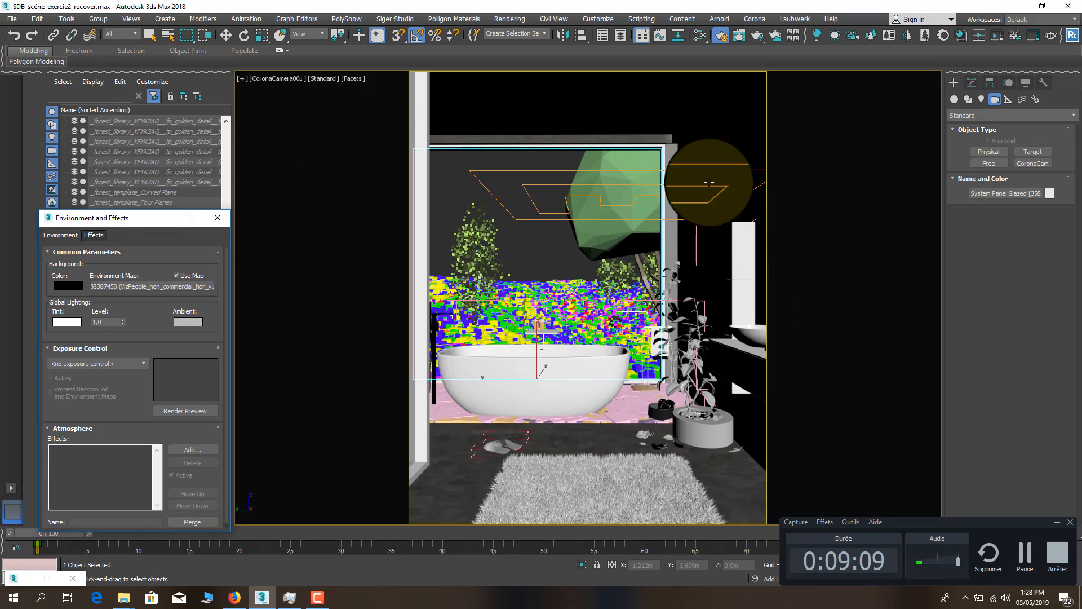
{"action": "left_click", "coordinate": [241, 80]}
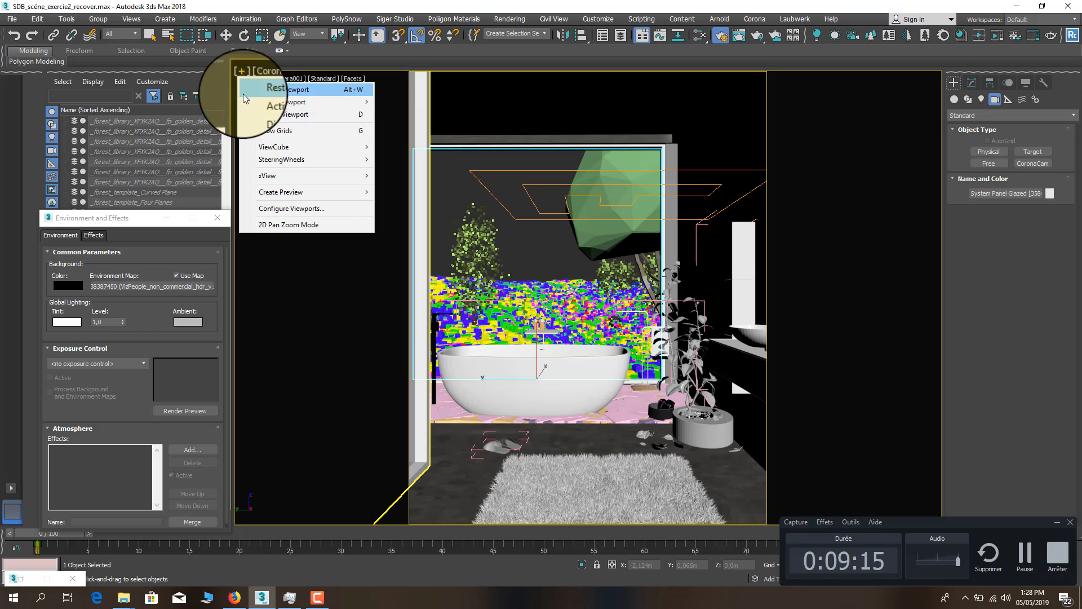
{"action": "left_click", "coordinate": [252, 212]}
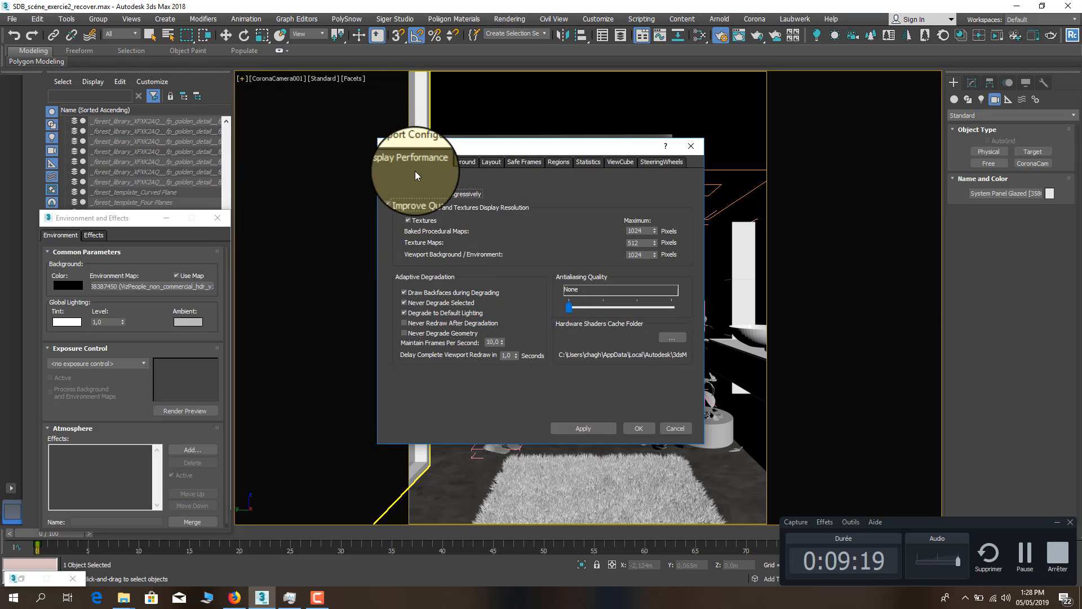
{"action": "left_click", "coordinate": [463, 164]}
{"action": "left_click_drag", "start_coordinate": [471, 145], "coordinate": [812, 221]}
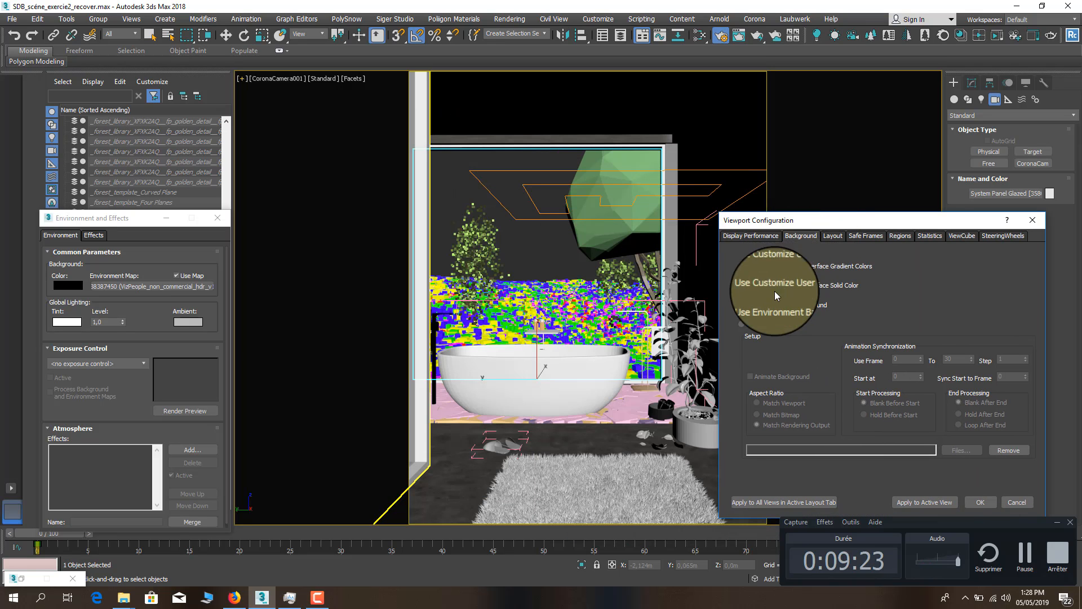
{"action": "left_click", "coordinate": [748, 286]}
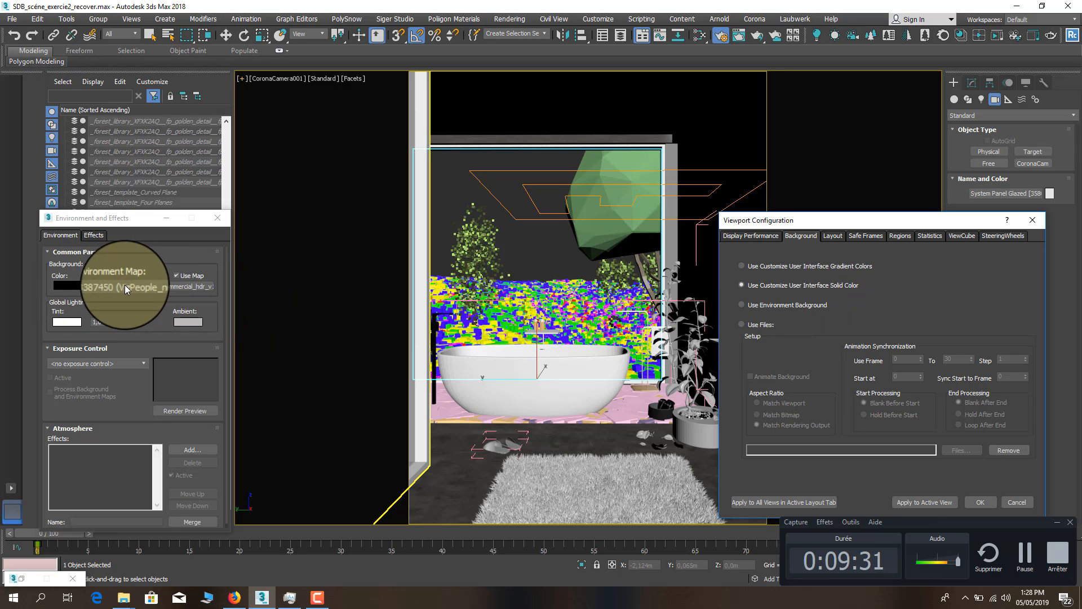
{"action": "left_click", "coordinate": [742, 305]}
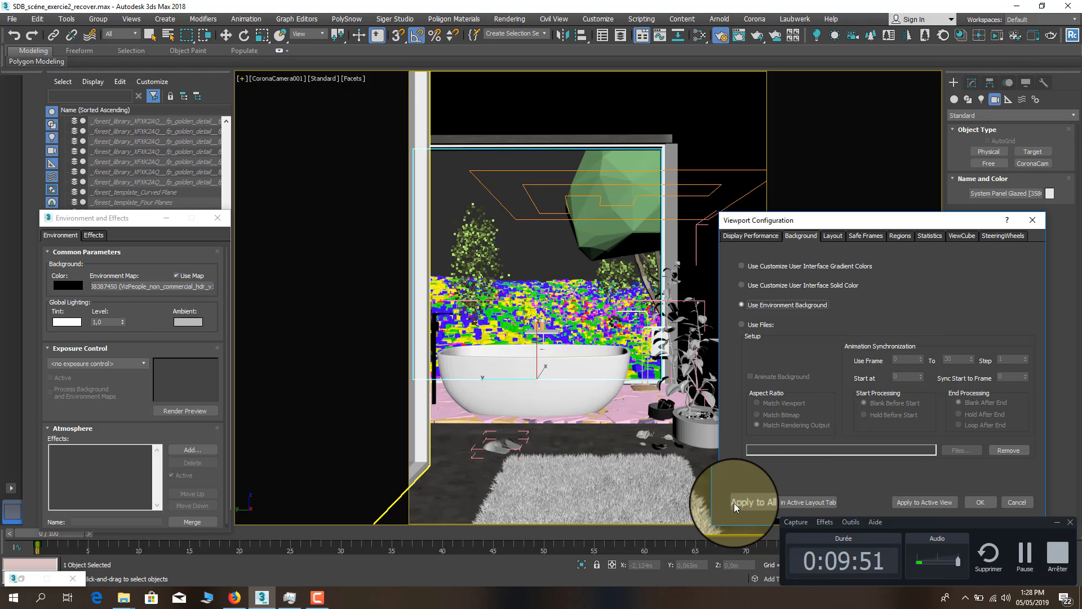
{"action": "left_click", "coordinate": [931, 504]}
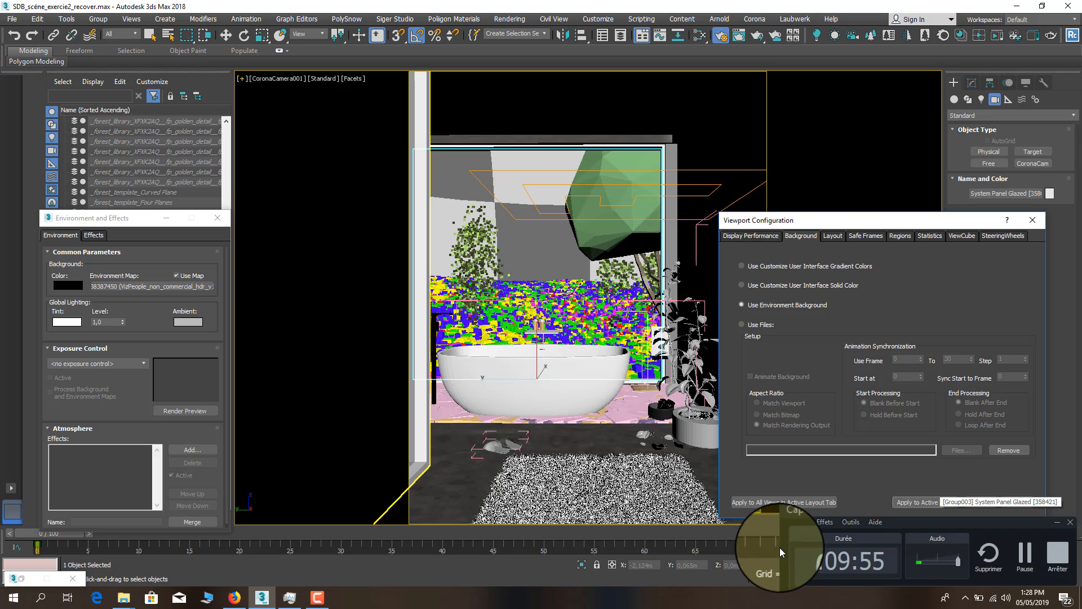
{"action": "left_click_drag", "start_coordinate": [800, 220], "coordinate": [765, 164]}
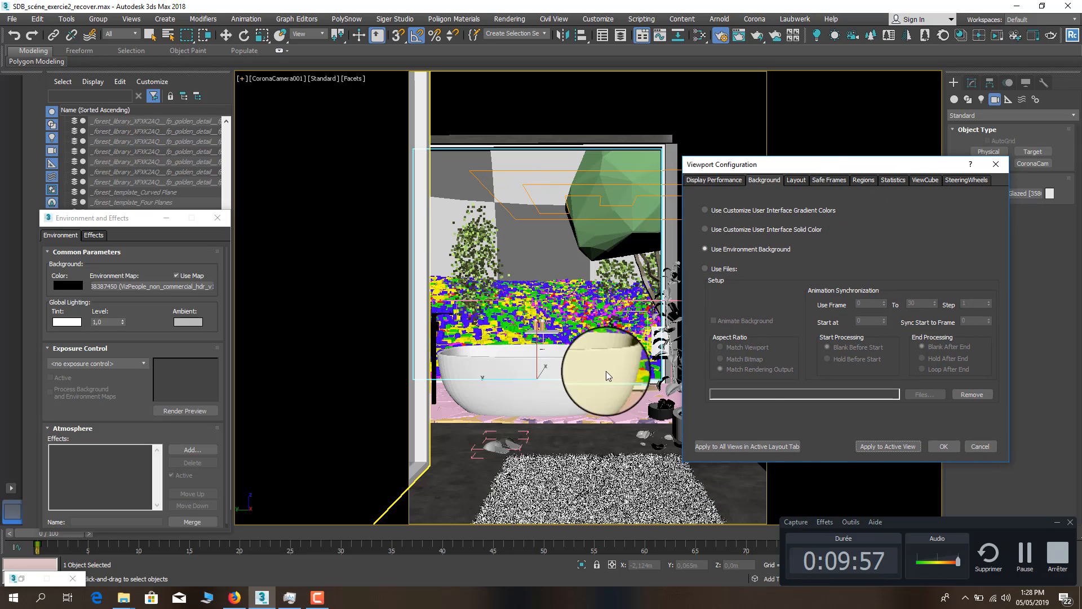
{"action": "left_click", "coordinate": [958, 448]}
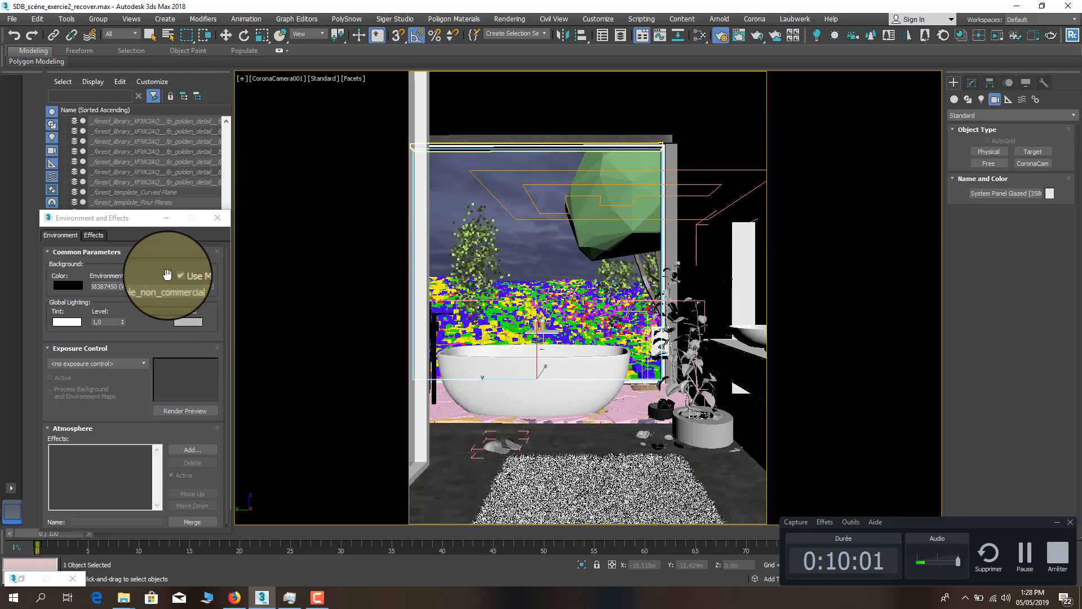
Minimize the Environment and Effects window to clear the camera view
{"action": "left_click_drag", "start_coordinate": [118, 217], "coordinate": [504, 176]}
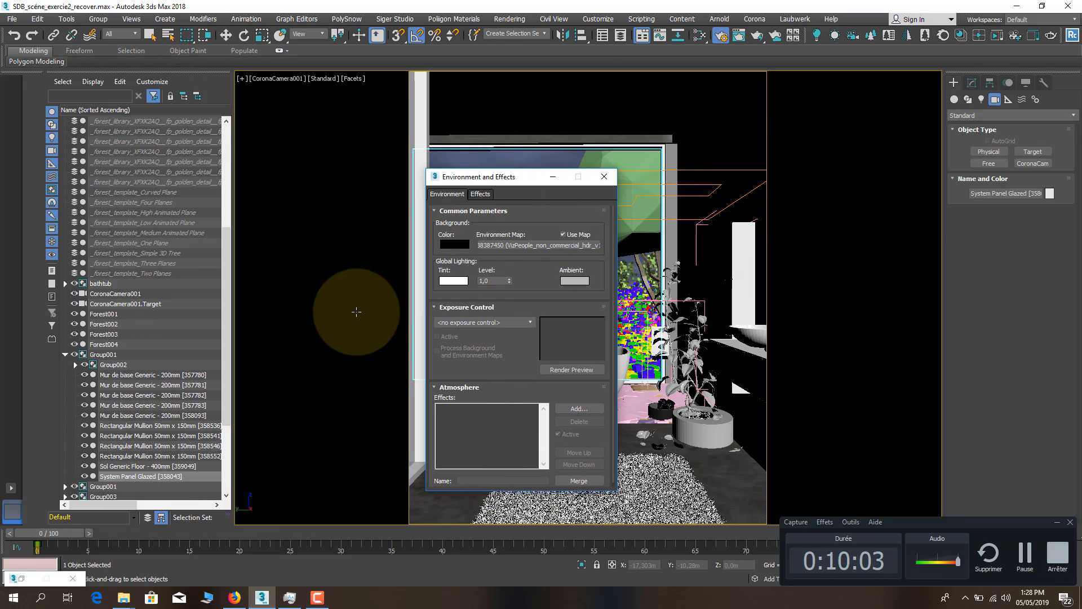
{"action": "left_click", "coordinate": [550, 182]}
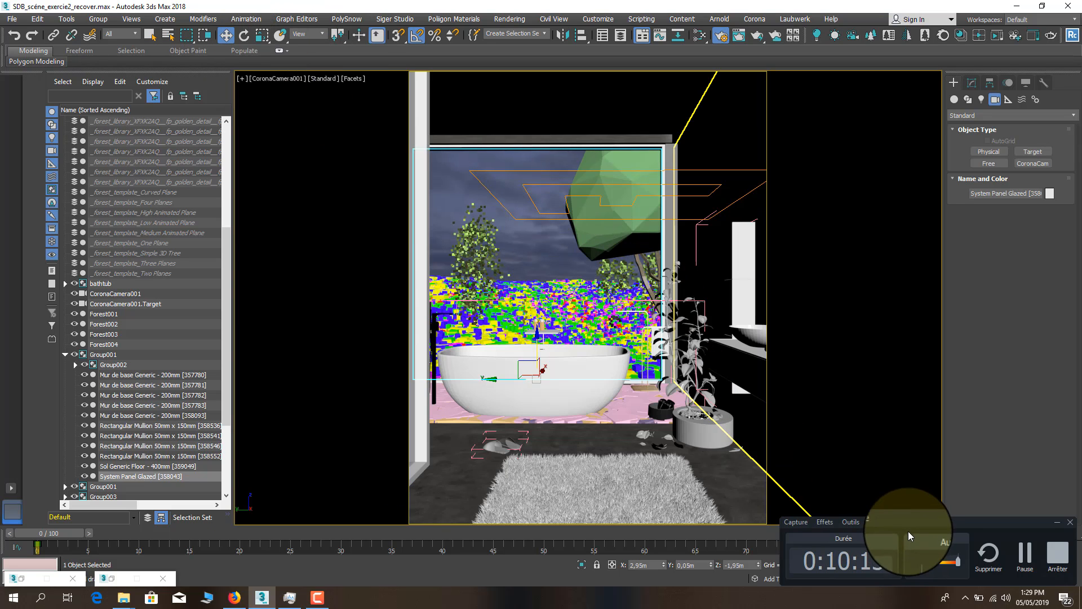
{"action": "left_click_drag", "start_coordinate": [908, 524], "coordinate": [922, 519]}
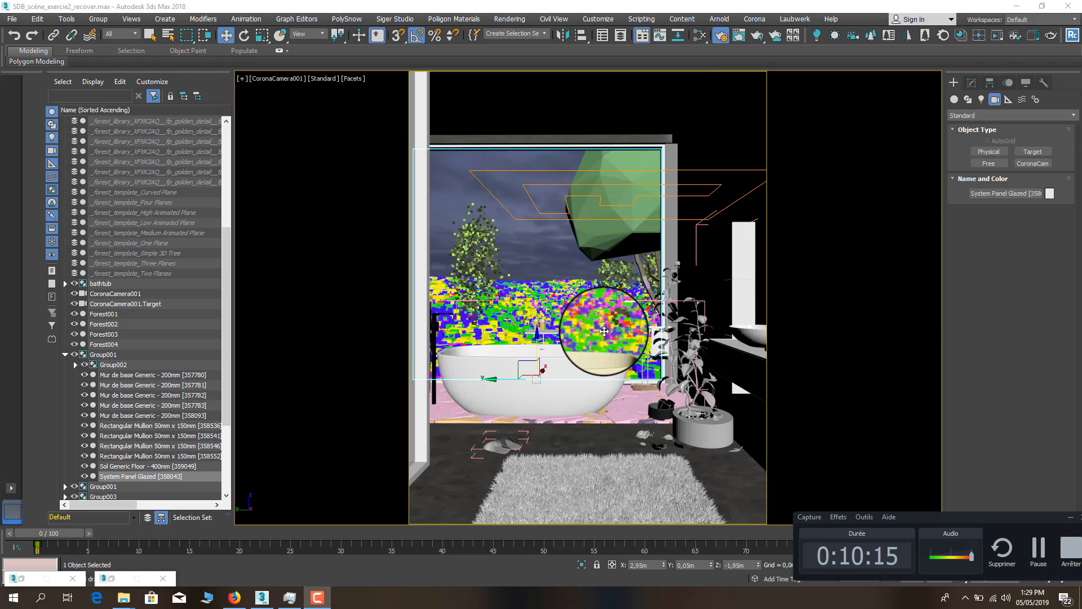
Examine the rug, the nearby floor objects and the bathtub by selecting them in the camera view
{"action": "left_click", "coordinate": [620, 457]}
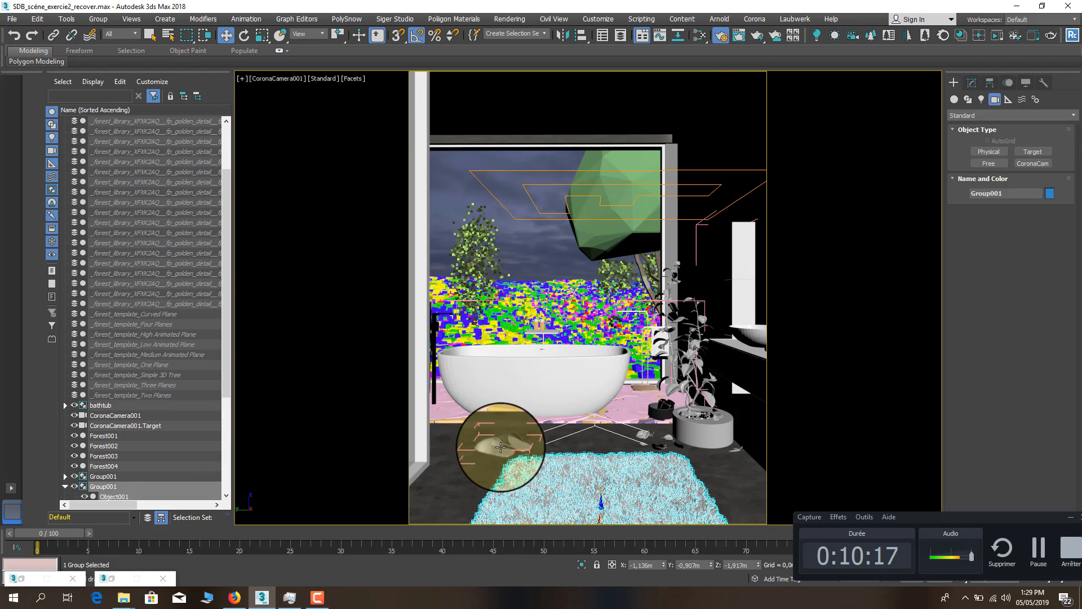
{"action": "left_click", "coordinate": [510, 428]}
{"action": "left_click", "coordinate": [686, 414]}
{"action": "left_click", "coordinate": [592, 373]}
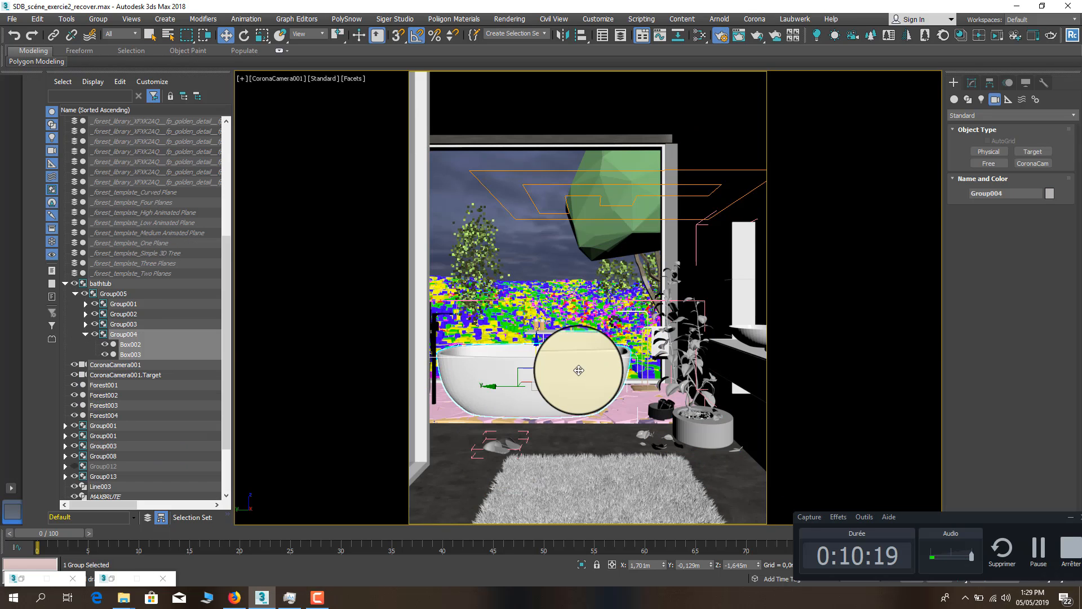
Select the Sol Generic Floor - 400mm slab above the window and show it in the Top view
{"action": "left_click", "coordinate": [671, 151]}
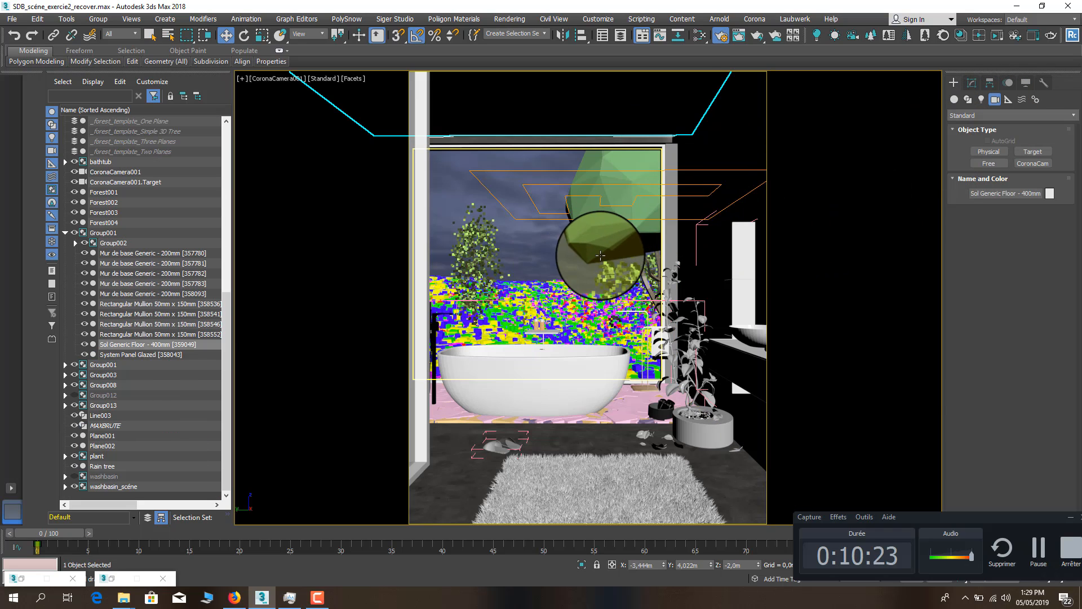
{"action": "key", "text": "t"}
{"action": "middle_click_drag", "start_coordinate": [488, 318], "coordinate": [505, 321]}
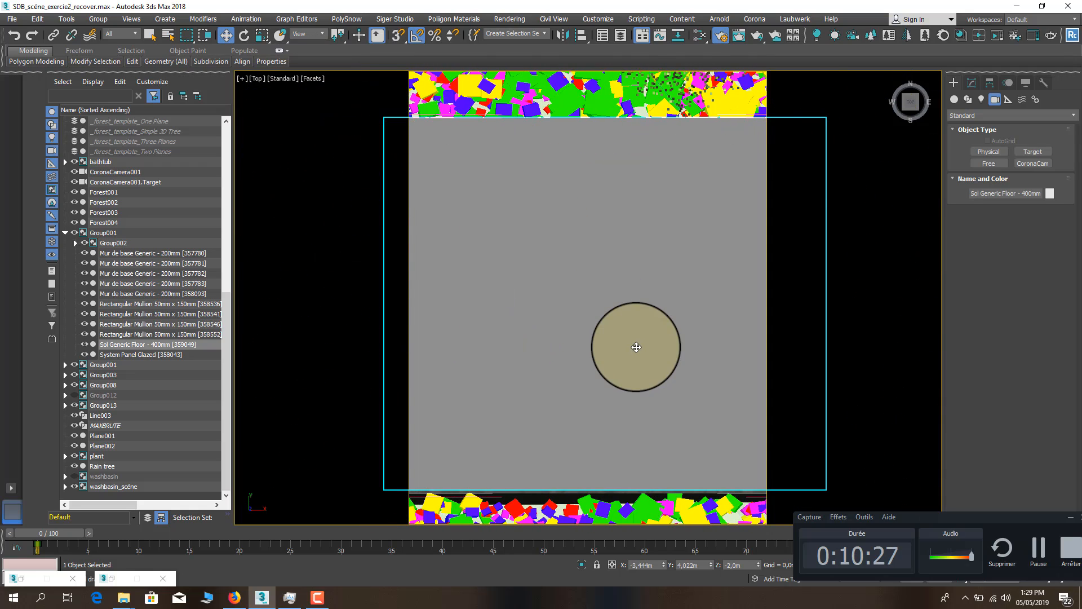
Display the Top view in Wireframe so the objects below the floor slab show
{"action": "scroll", "coordinate": [623, 344], "scroll_direction": "down", "scroll_amount": 2}
{"action": "mouse_move", "coordinate": [620, 343]}
{"action": "middle_mouse_down"}
{"action": "mouse_move", "coordinate": [592, 341]}
{"action": "mouse_move", "coordinate": [601, 342]}
{"action": "middle_mouse_up"}
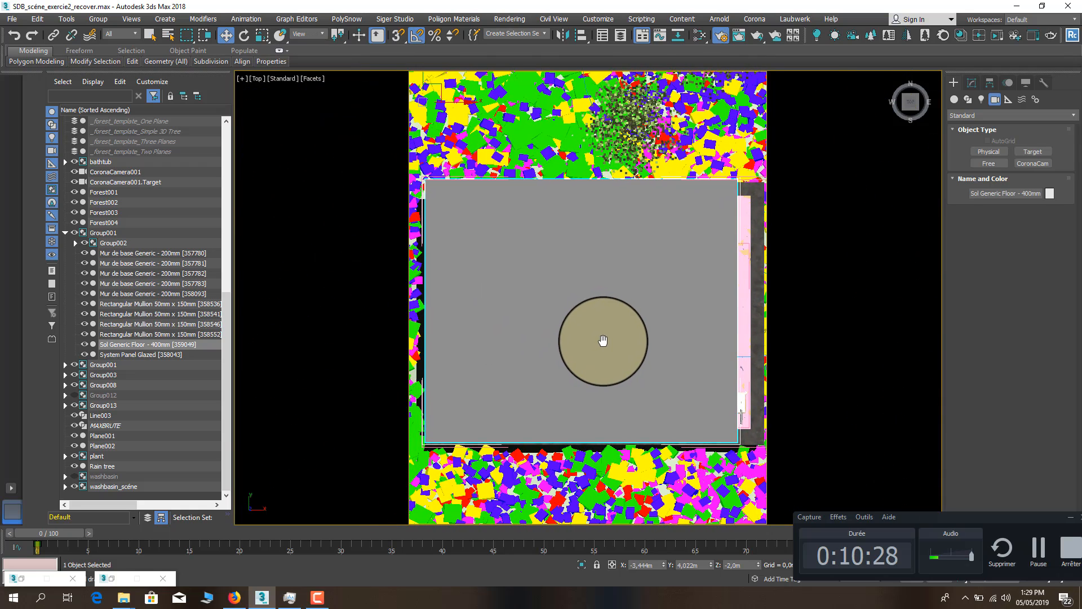
{"action": "left_click", "coordinate": [308, 83]}
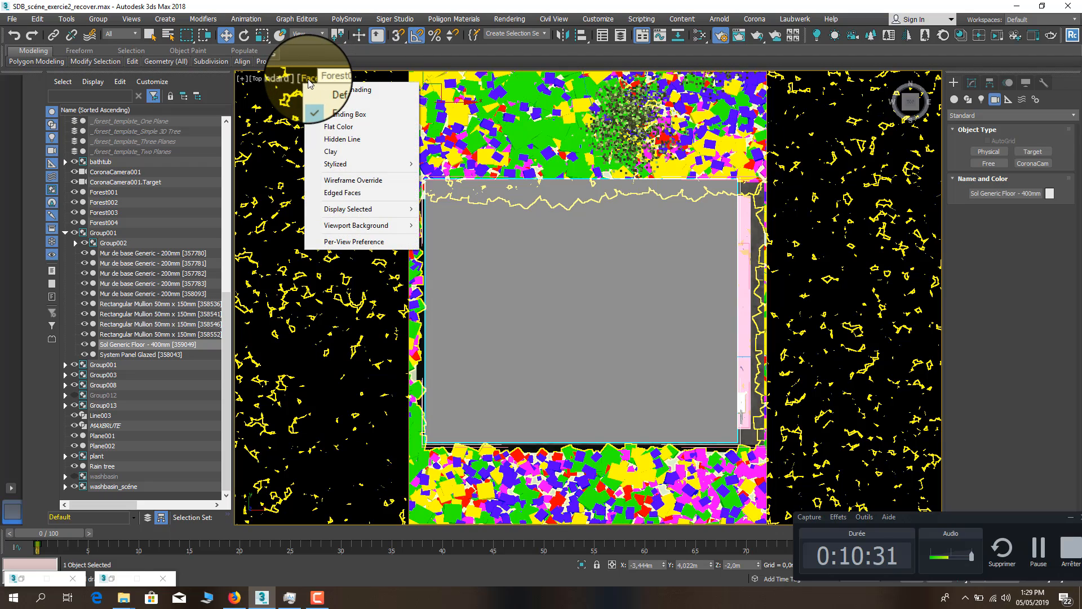
{"action": "left_click", "coordinate": [338, 180]}
Select the round spotlight group BS-X9W-01D - ON002 near the rug's corner and bring it into close view
{"action": "scroll", "coordinate": [472, 417], "scroll_direction": "up", "scroll_amount": 6}
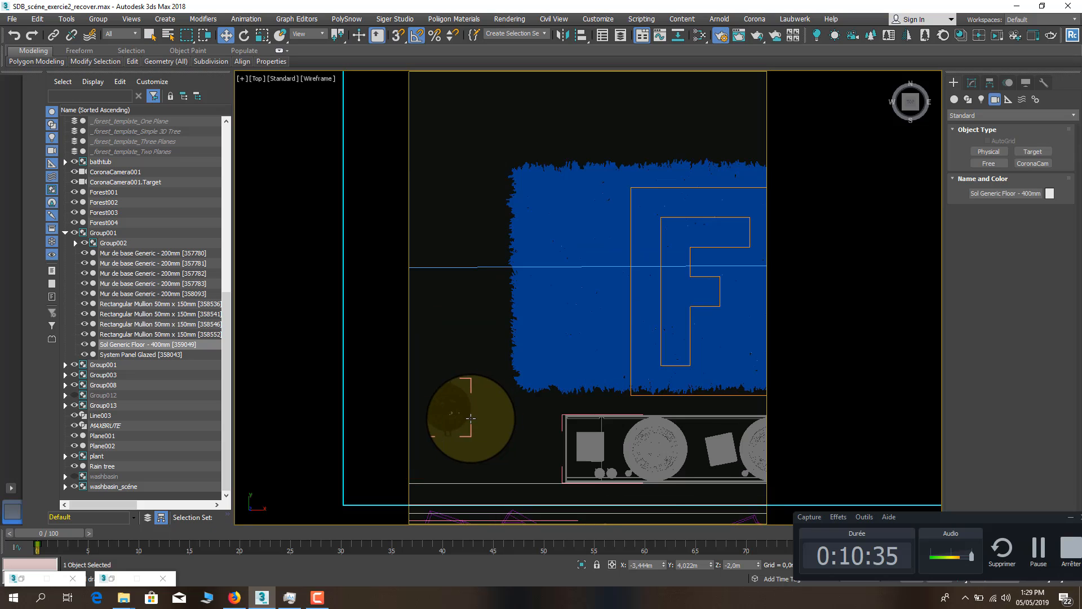
{"action": "scroll", "coordinate": [470, 418], "scroll_direction": "up", "scroll_amount": 2}
{"action": "left_click", "coordinate": [471, 418]}
{"action": "scroll", "coordinate": [471, 419], "scroll_direction": "down", "scroll_amount": 6}
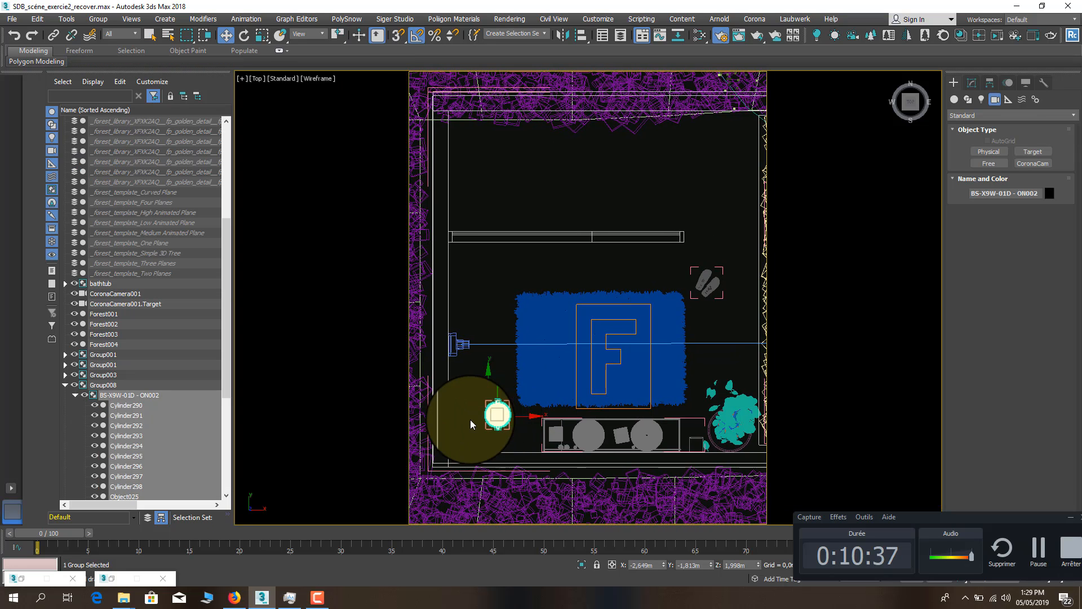
{"action": "scroll", "coordinate": [470, 419], "scroll_direction": "up", "scroll_amount": 2}
{"action": "scroll", "coordinate": [470, 419], "scroll_direction": "down", "scroll_amount": 1}
{"action": "scroll", "coordinate": [471, 418], "scroll_direction": "up", "scroll_amount": 5}
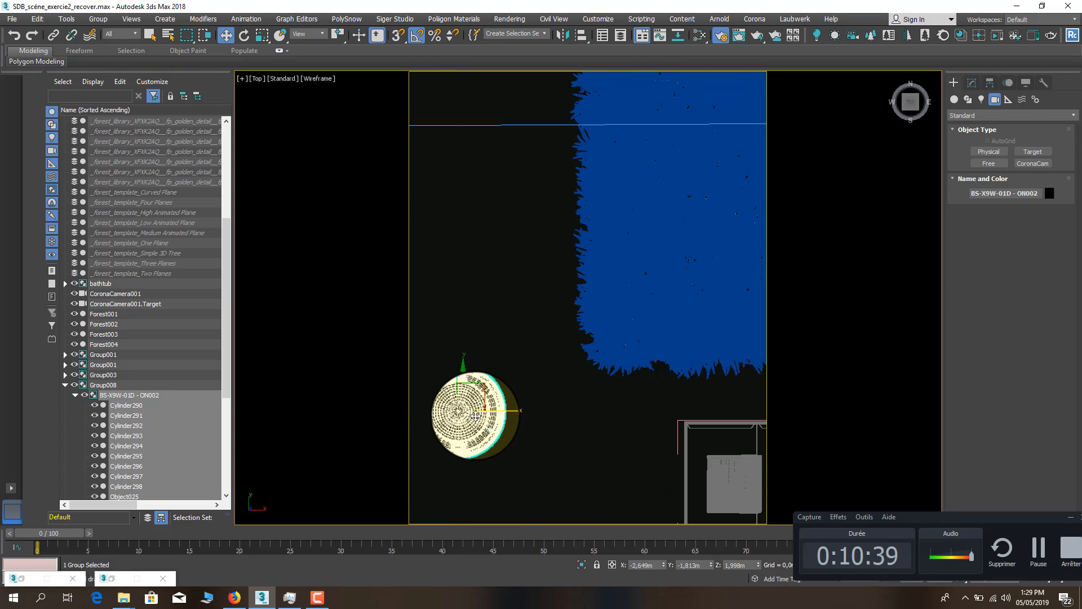
{"action": "scroll", "coordinate": [475, 416], "scroll_direction": "up", "scroll_amount": 2}
{"action": "scroll", "coordinate": [444, 399], "scroll_direction": "down", "scroll_amount": 6}
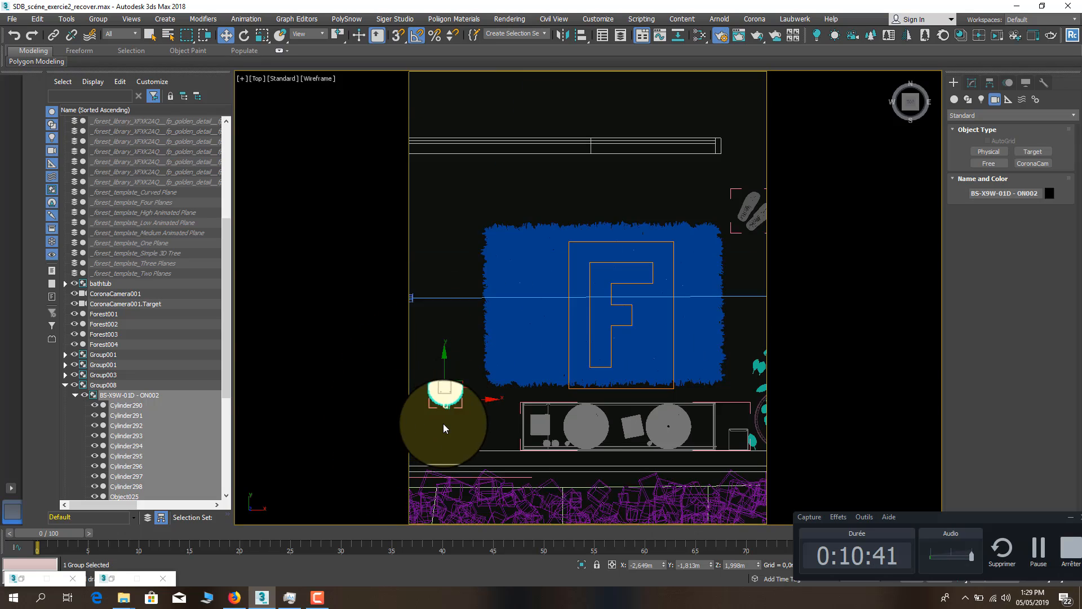
{"action": "scroll", "coordinate": [443, 423], "scroll_direction": "down", "scroll_amount": 3}
{"action": "scroll", "coordinate": [442, 428], "scroll_direction": "up", "scroll_amount": 8}
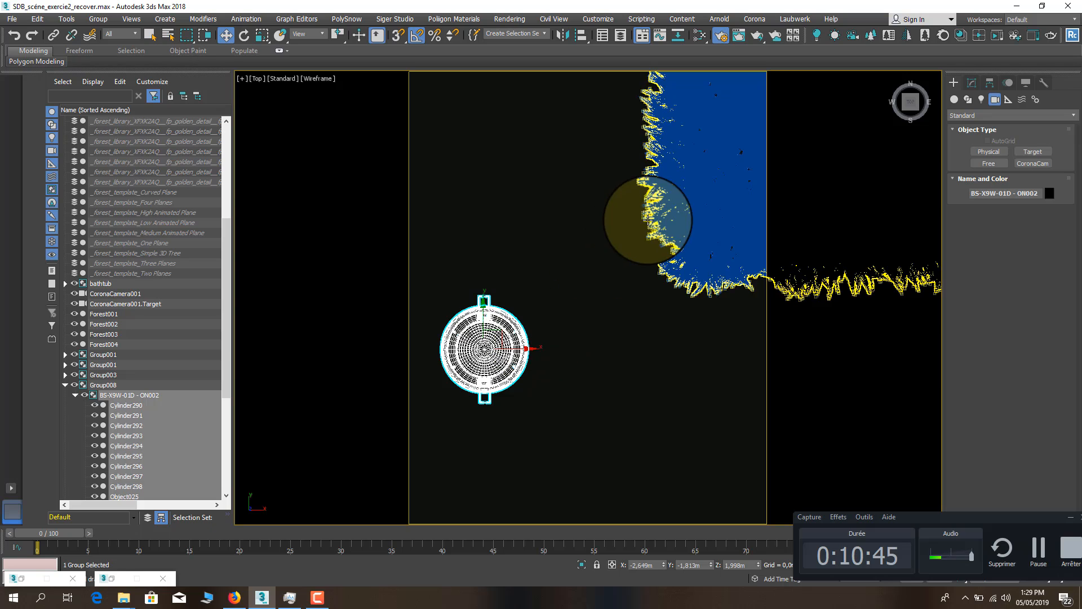
Choose Corona as the light category and start creating a CoronaLight
{"action": "left_click", "coordinate": [980, 102]}
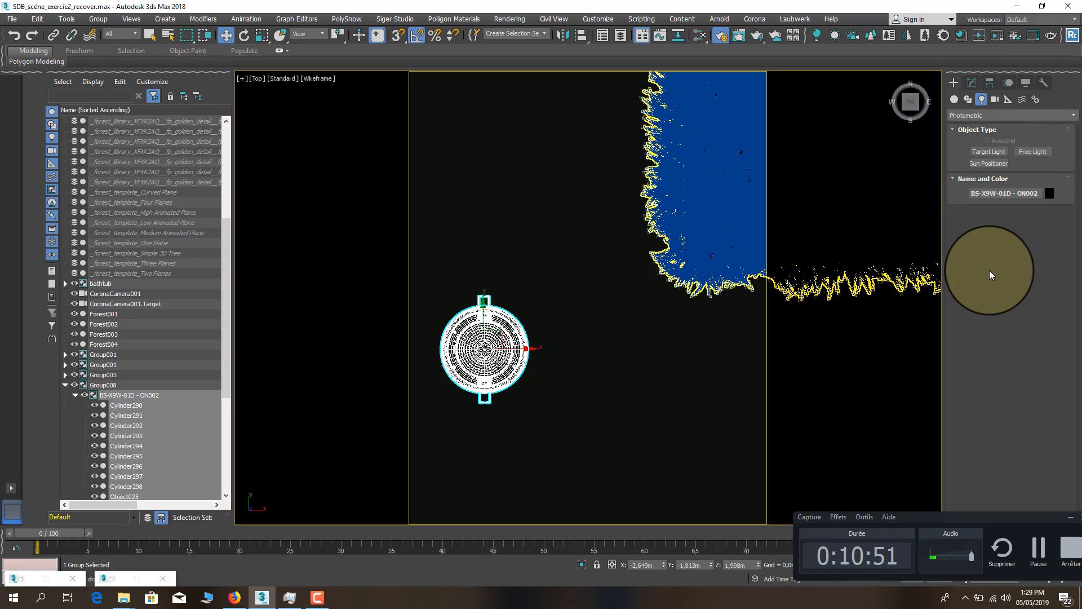
{"action": "left_click", "coordinate": [982, 98]}
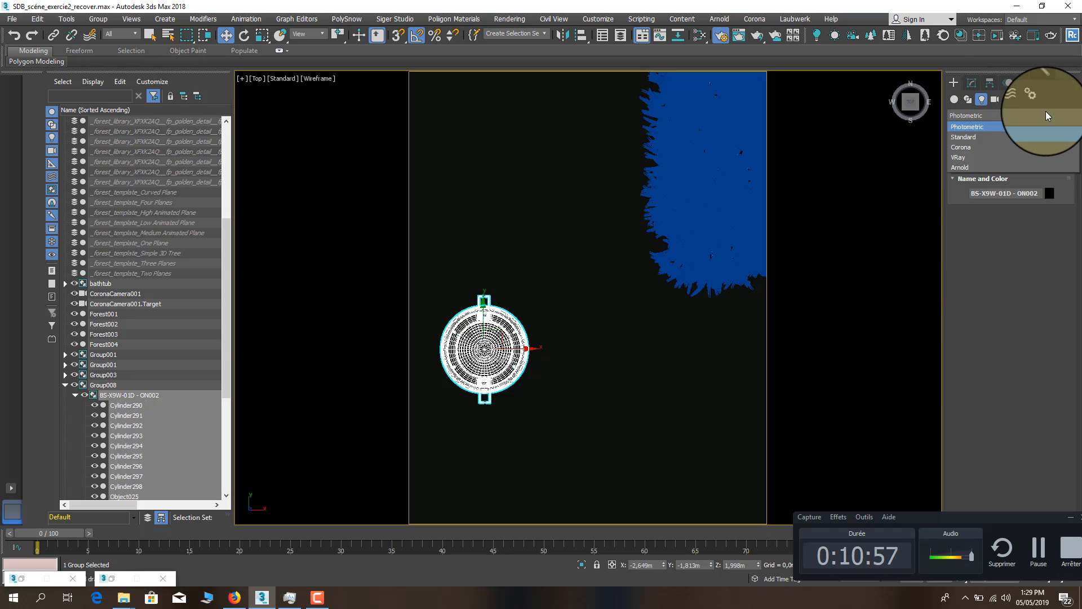
{"action": "left_click", "coordinate": [1046, 114]}
{"action": "left_click", "coordinate": [965, 144]}
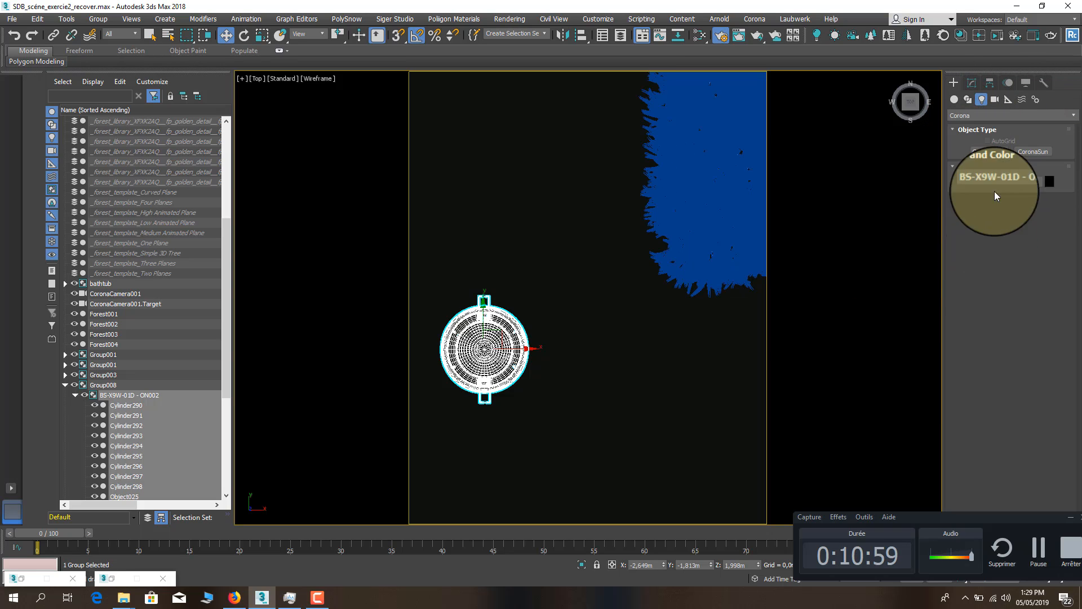
{"action": "left_click", "coordinate": [991, 152]}
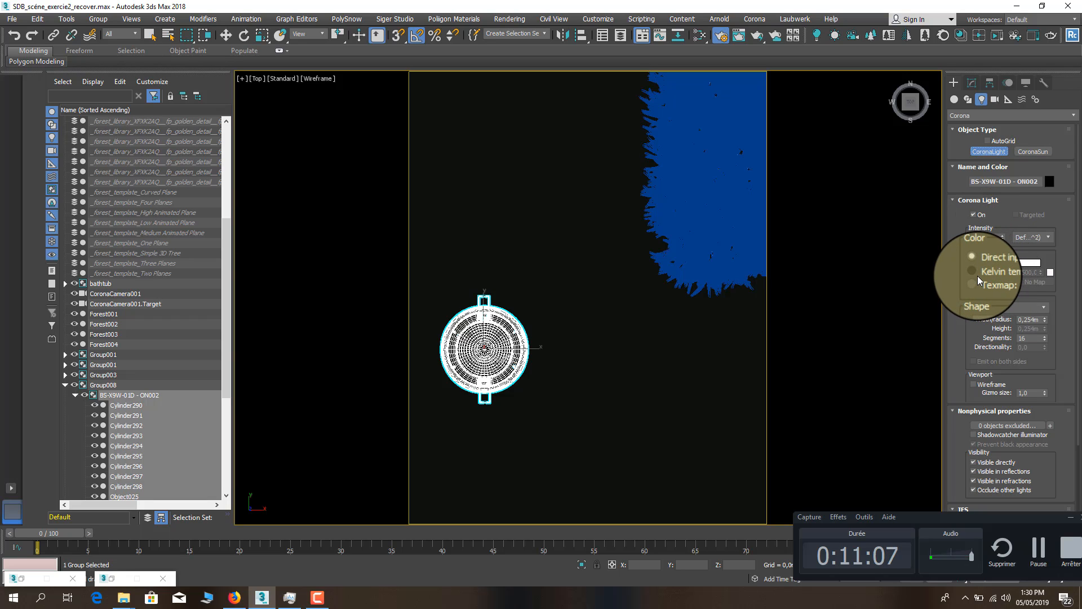
{"action": "double_click", "coordinate": [985, 237]}
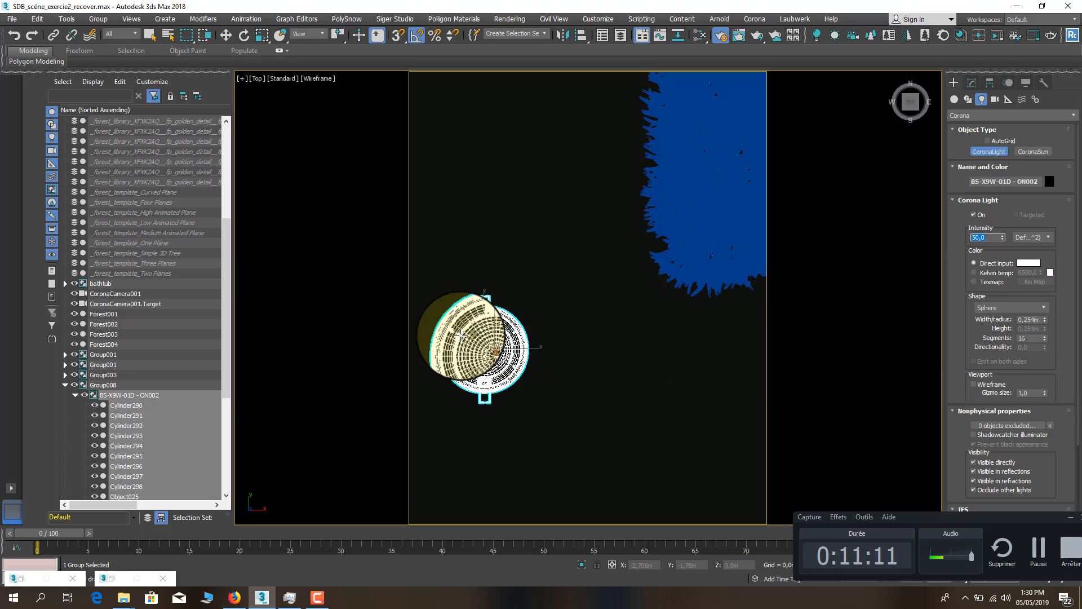
Draw a spherical CoronaLight from the centre of the spotlight fixture with a radius of about 0.067 m
{"action": "scroll", "coordinate": [448, 339], "scroll_direction": "down", "scroll_amount": 4}
{"action": "scroll", "coordinate": [454, 369], "scroll_direction": "down", "scroll_amount": 3}
{"action": "scroll", "coordinate": [459, 368], "scroll_direction": "up", "scroll_amount": 10}
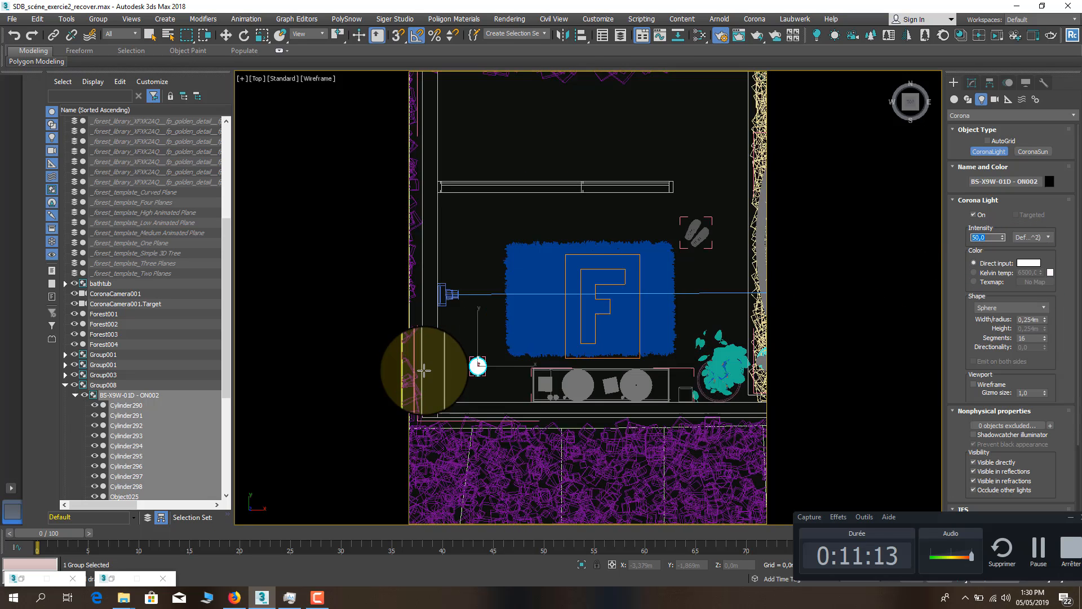
{"action": "left_click_drag", "start_coordinate": [578, 373], "coordinate": [560, 355]}
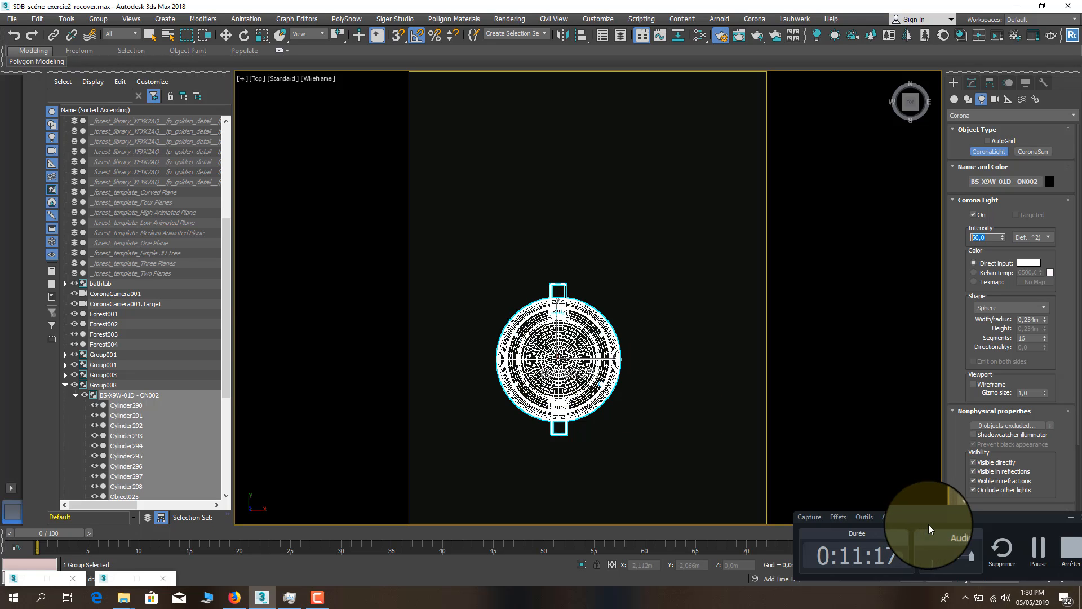
{"action": "left_click_drag", "start_coordinate": [922, 520], "coordinate": [899, 532]}
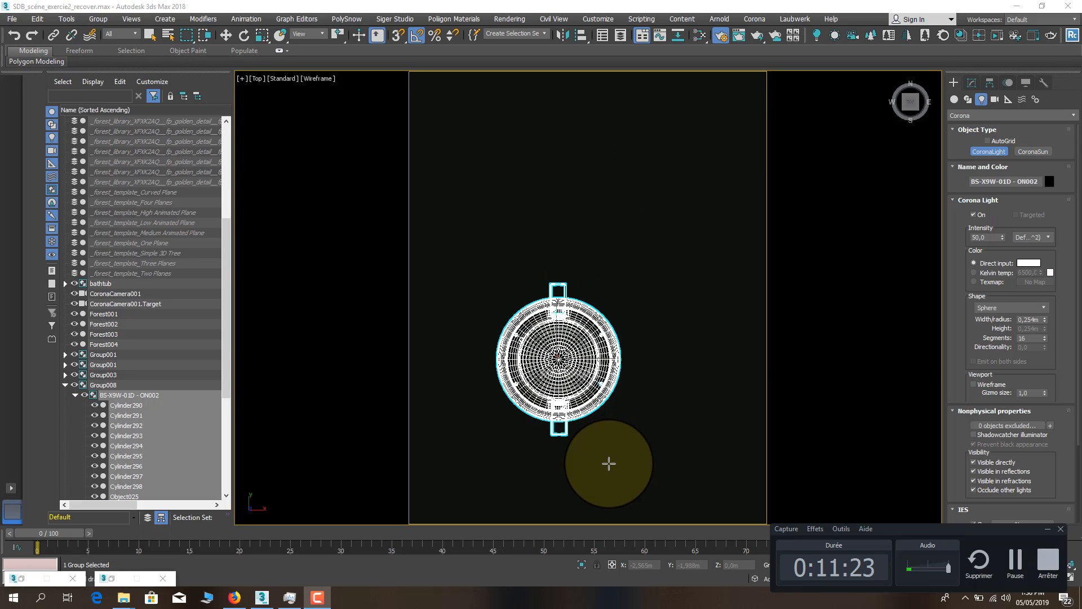
{"action": "scroll", "coordinate": [609, 463], "scroll_direction": "down", "scroll_amount": 2}
{"action": "scroll", "coordinate": [579, 465], "scroll_direction": "up", "scroll_amount": 2}
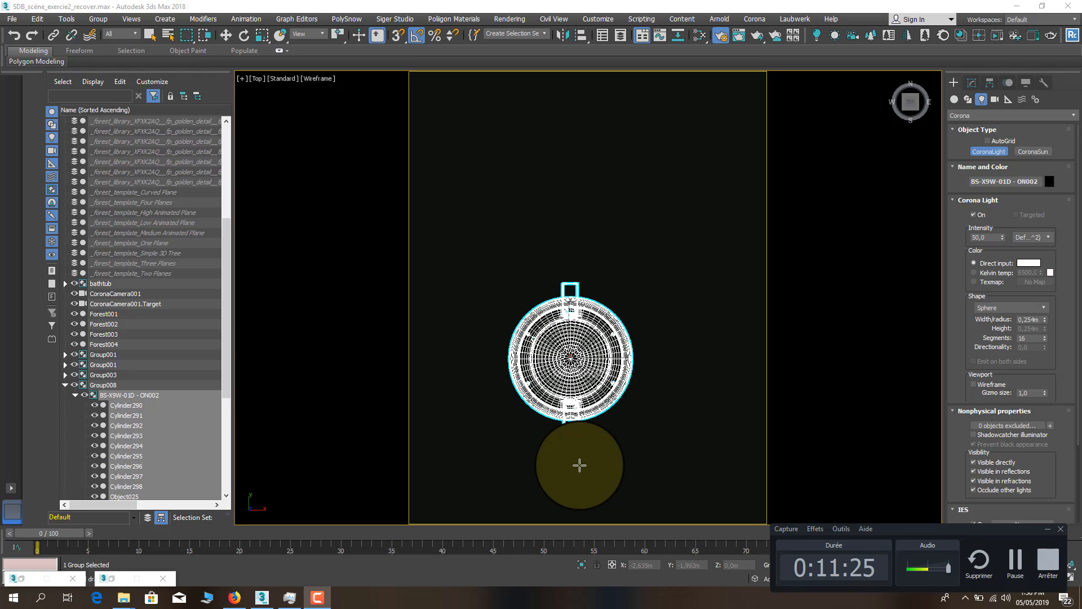
{"action": "scroll", "coordinate": [579, 465], "scroll_direction": "down", "scroll_amount": 2}
{"action": "scroll", "coordinate": [573, 394], "scroll_direction": "up", "scroll_amount": 4}
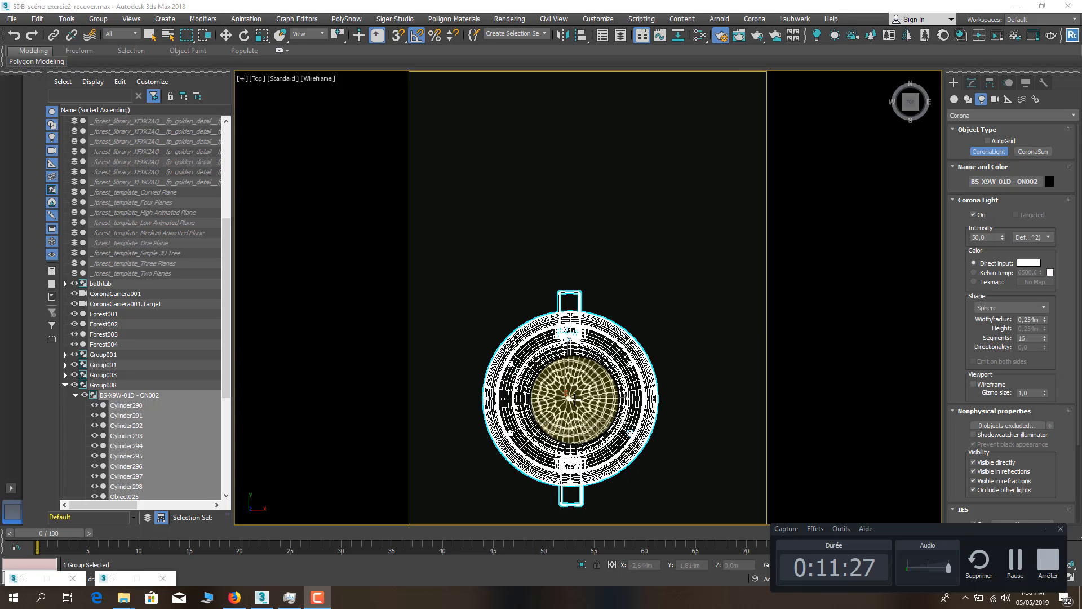
{"action": "scroll", "coordinate": [574, 398], "scroll_direction": "down", "scroll_amount": 2}
{"action": "scroll", "coordinate": [579, 375], "scroll_direction": "up", "scroll_amount": 5}
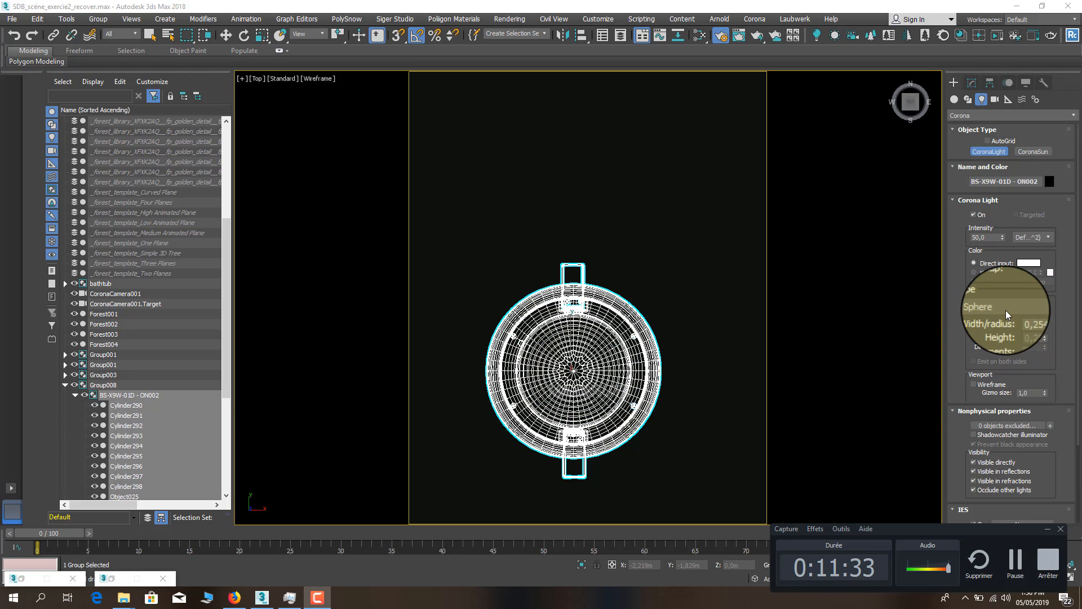
{"action": "scroll", "coordinate": [573, 370], "scroll_direction": "up", "scroll_amount": 3}
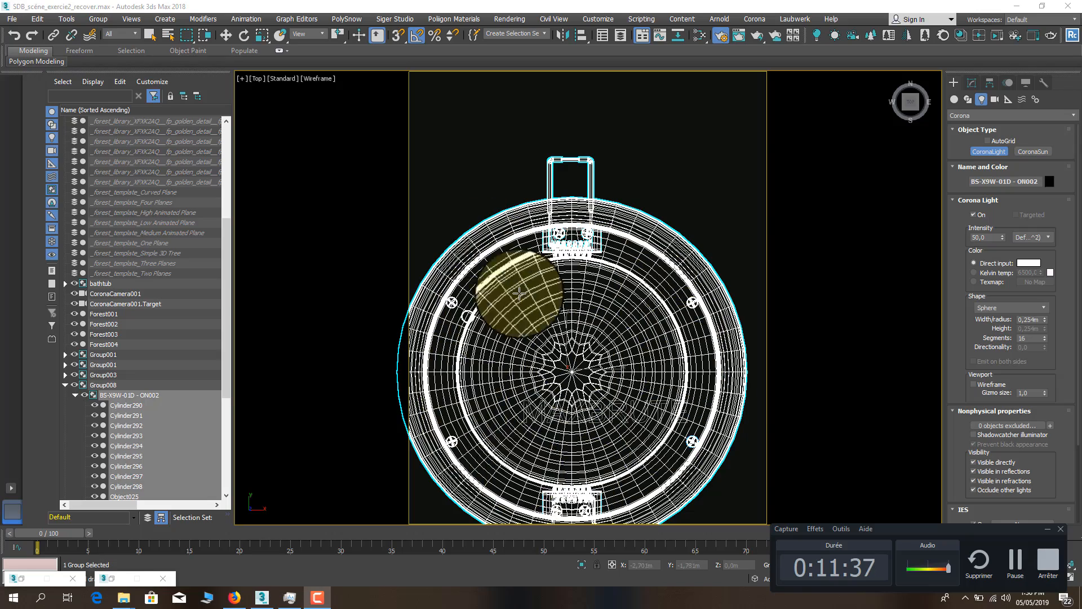
{"action": "scroll", "coordinate": [580, 367], "scroll_direction": "down", "scroll_amount": 4}
{"action": "scroll", "coordinate": [588, 330], "scroll_direction": "up", "scroll_amount": 6}
{"action": "left_click", "coordinate": [594, 318]}
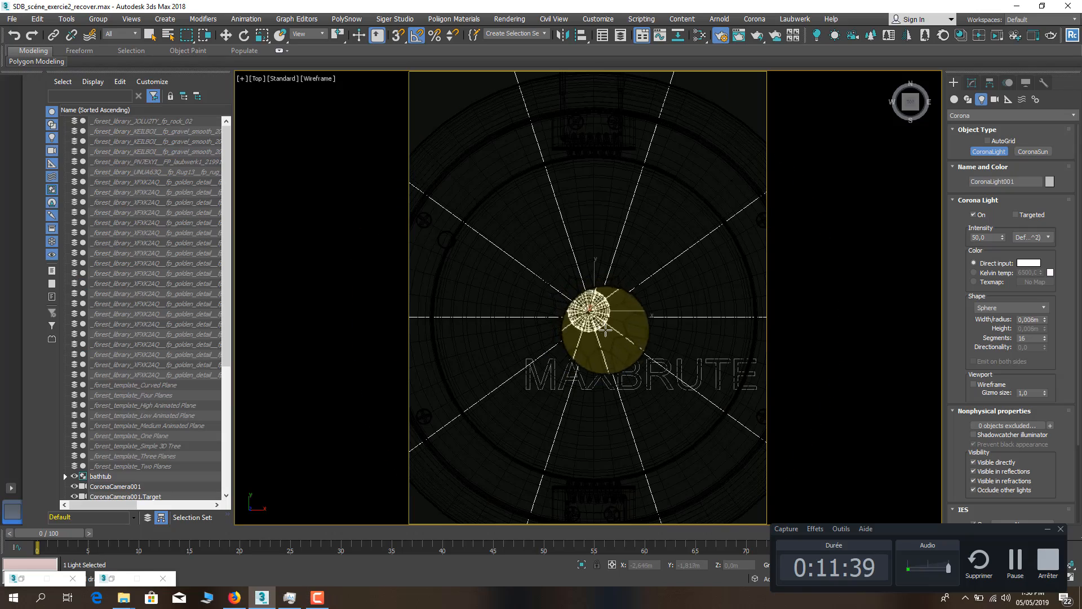
{"action": "scroll", "coordinate": [600, 333], "scroll_direction": "down", "scroll_amount": 5}
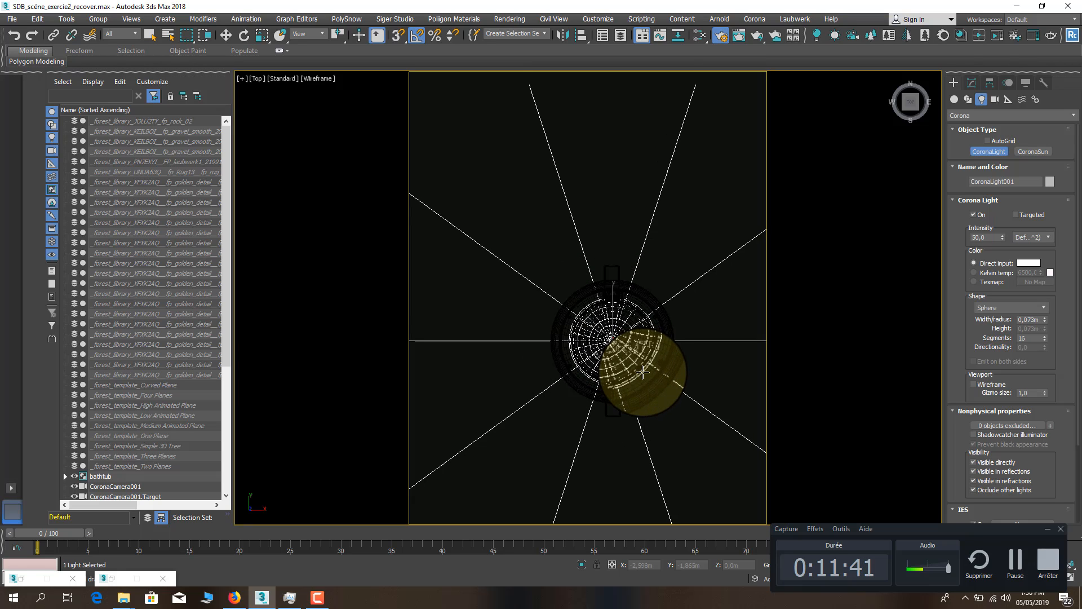
{"action": "scroll", "coordinate": [639, 366], "scroll_direction": "up", "scroll_amount": 4}
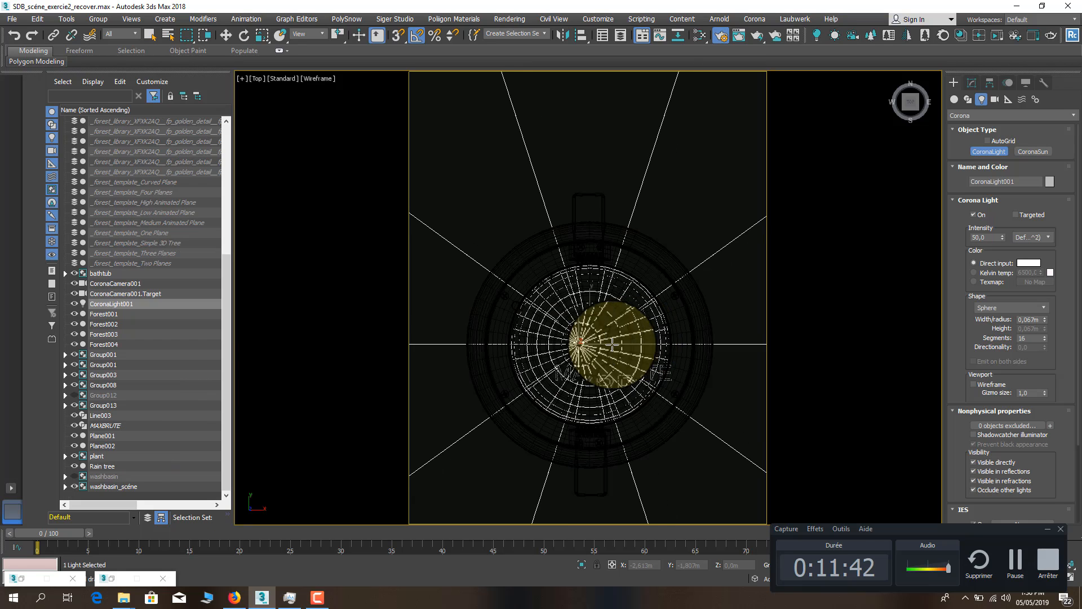
Select the spotlight fixture around the new light and examine how the light is centred on it
{"action": "left_click", "coordinate": [225, 35]}
{"action": "scroll", "coordinate": [547, 301], "scroll_direction": "up", "scroll_amount": 4}
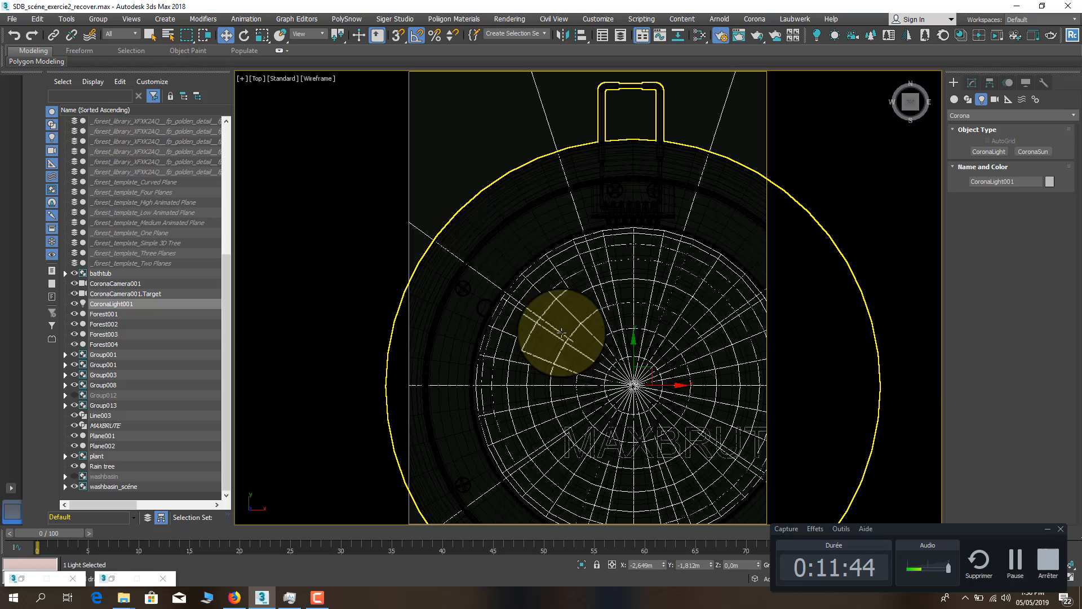
{"action": "left_click", "coordinate": [486, 239], "text": "ctrl"}
{"action": "left_click", "coordinate": [608, 379]}
{"action": "scroll", "coordinate": [608, 379], "scroll_direction": "down", "scroll_amount": 3}
{"action": "scroll", "coordinate": [635, 411], "scroll_direction": "down", "scroll_amount": 3}
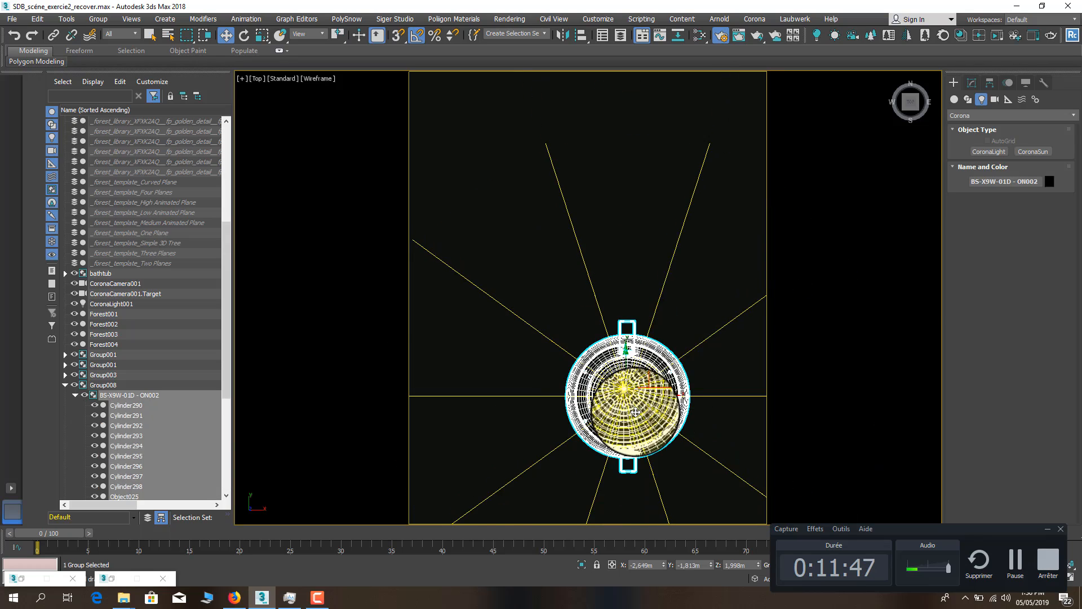
{"action": "scroll", "coordinate": [660, 326], "scroll_direction": "up", "scroll_amount": 3}
{"action": "scroll", "coordinate": [661, 329], "scroll_direction": "down", "scroll_amount": 3}
{"action": "scroll", "coordinate": [673, 459], "scroll_direction": "down", "scroll_amount": 2}
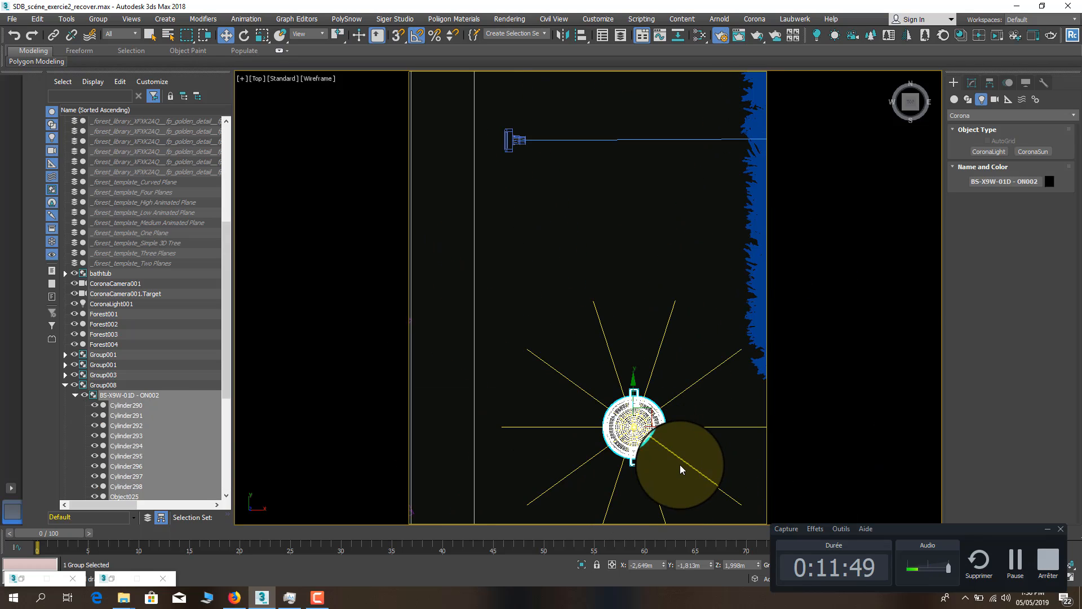
Select the CoronaLight and show it in the Front view with safe frames turned off
{"action": "left_click", "coordinate": [681, 462]}
{"action": "key", "text": "f"}
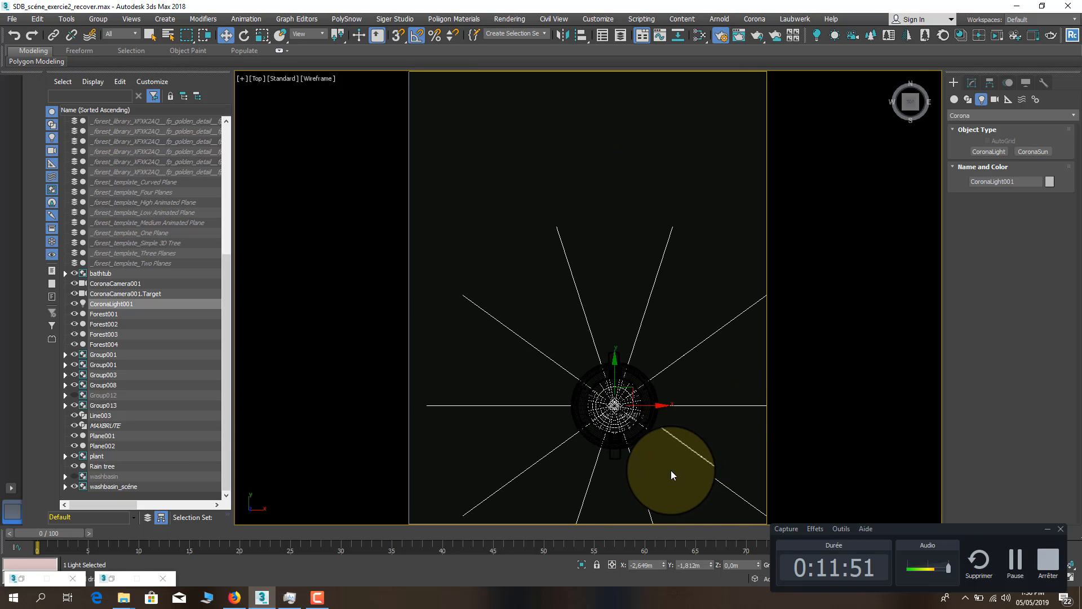
{"action": "scroll", "coordinate": [550, 395], "scroll_direction": "down", "scroll_amount": 5}
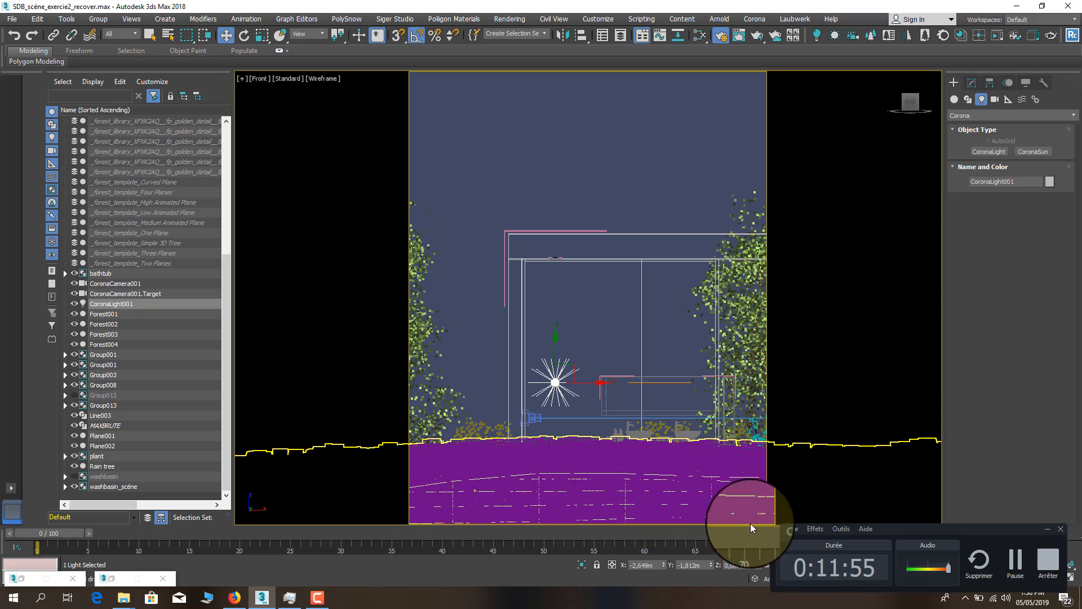
{"action": "left_click", "coordinate": [259, 77]}
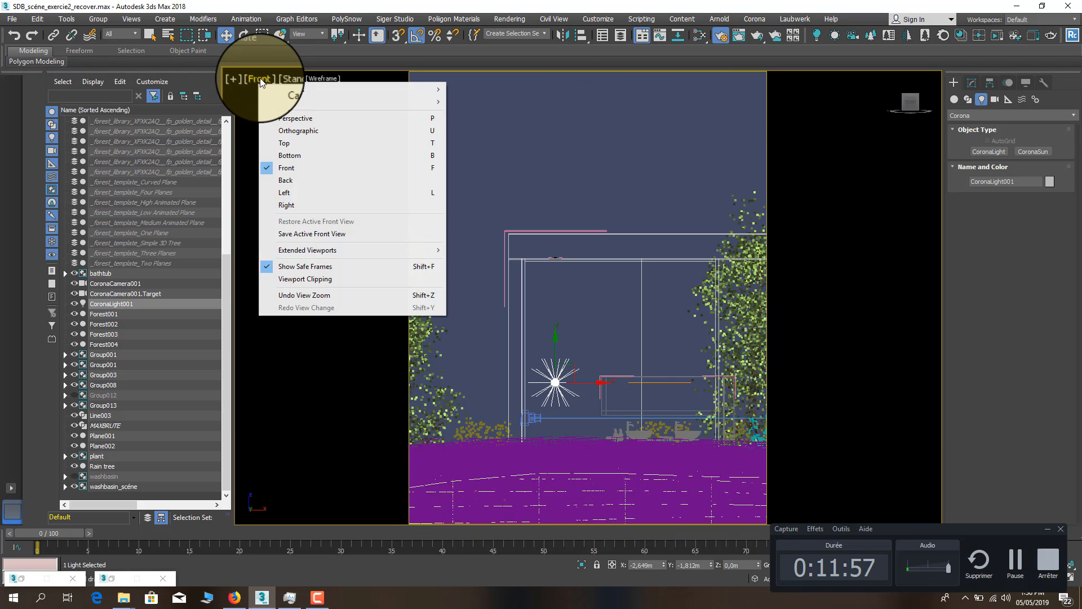
{"action": "left_click", "coordinate": [289, 268]}
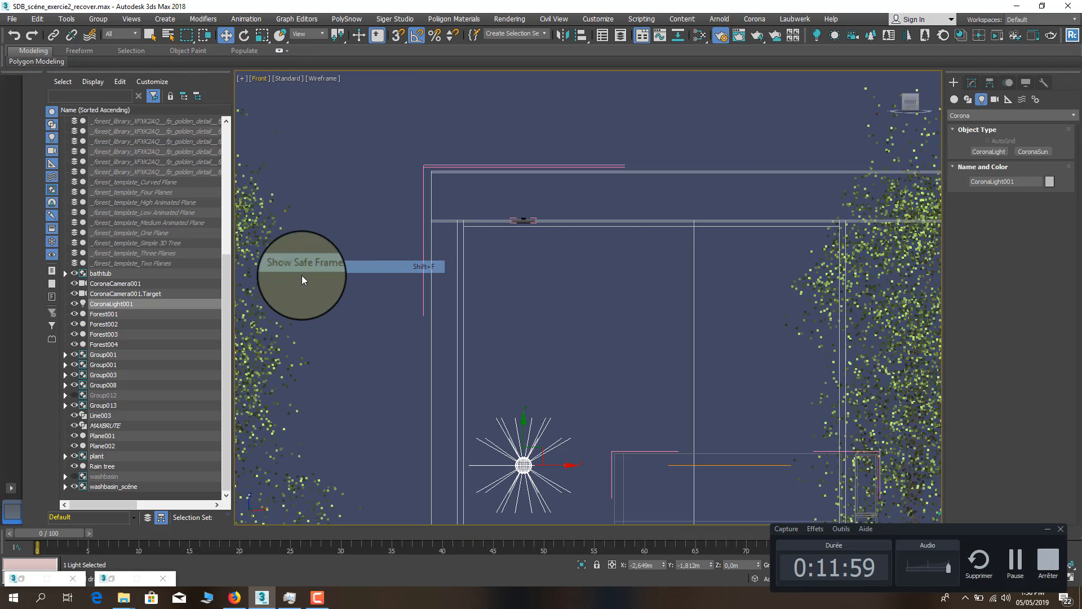
Raise the CoronaLight vertically towards the ceiling spotlight, to a height of about 1.53 m
{"action": "scroll", "coordinate": [555, 434], "scroll_direction": "up", "scroll_amount": 5}
{"action": "scroll", "coordinate": [544, 452], "scroll_direction": "down", "scroll_amount": 4}
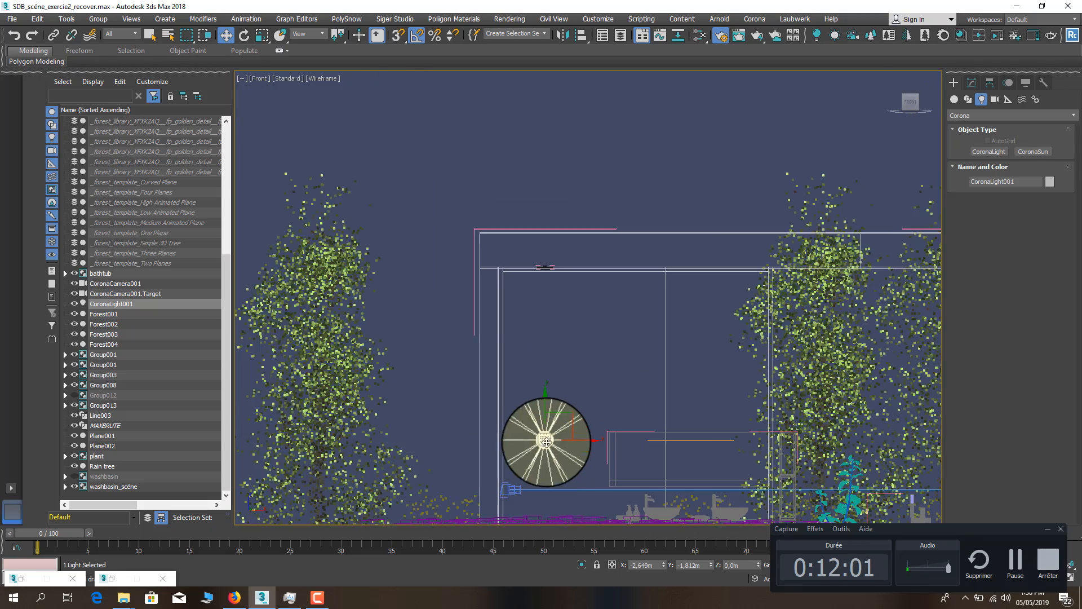
{"action": "scroll", "coordinate": [543, 451], "scroll_direction": "up", "scroll_amount": 3}
{"action": "scroll", "coordinate": [542, 458], "scroll_direction": "down", "scroll_amount": 5}
{"action": "scroll", "coordinate": [540, 463], "scroll_direction": "up", "scroll_amount": 3}
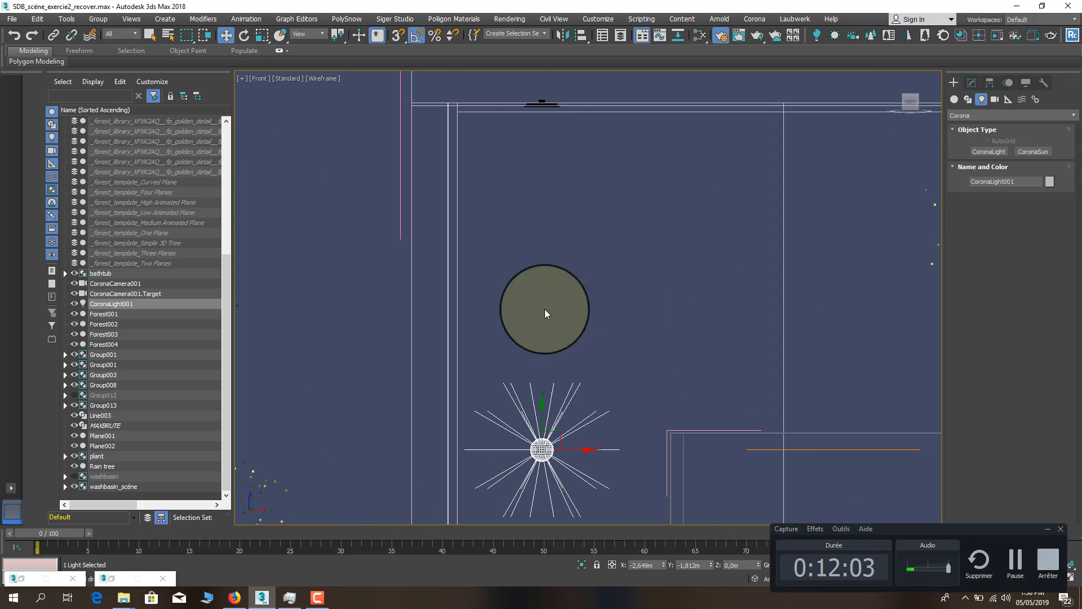
{"action": "scroll", "coordinate": [546, 107], "scroll_direction": "up", "scroll_amount": 4}
{"action": "scroll", "coordinate": [546, 103], "scroll_direction": "down", "scroll_amount": 5}
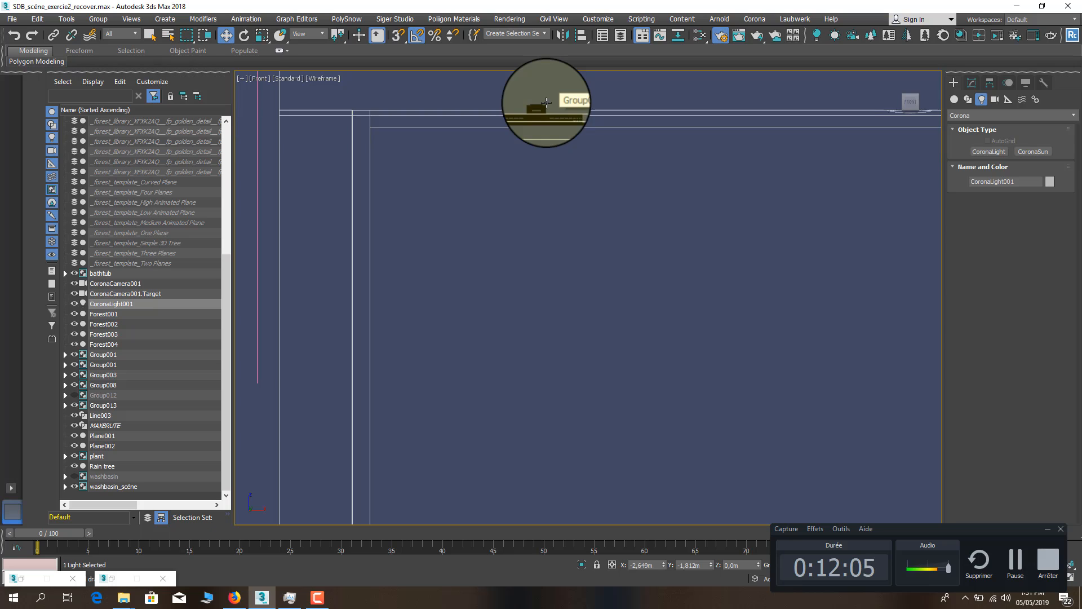
{"action": "left_click_drag", "start_coordinate": [544, 313], "coordinate": [522, 133]}
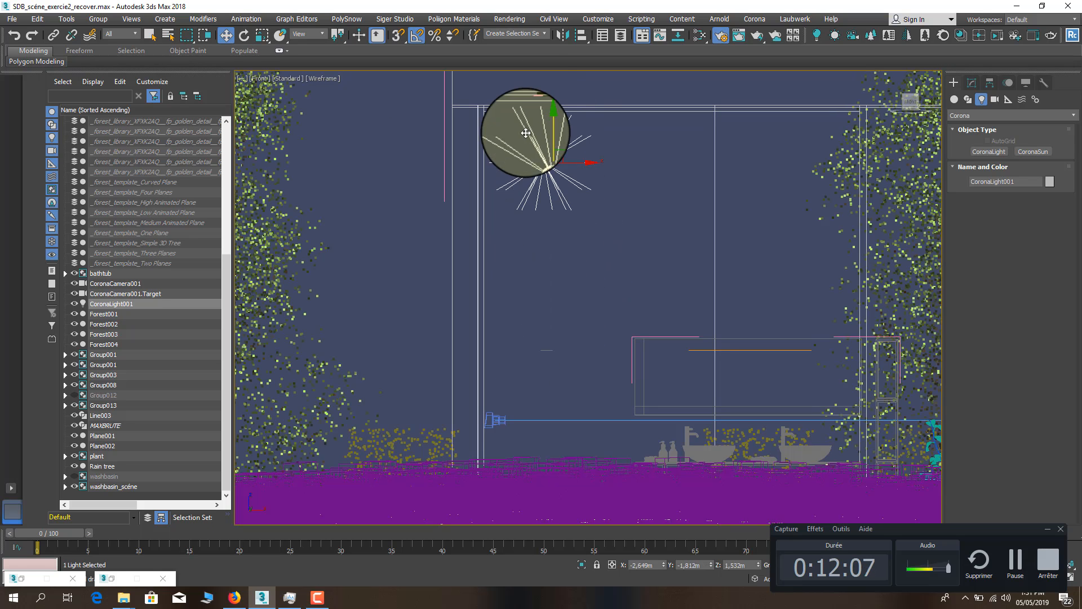
Raise the CoronaLight vertically in the Front view until it sits at the ceiling spotlight fixture, at a height of about 2.03 m
{"action": "scroll", "coordinate": [533, 99], "scroll_direction": "up", "scroll_amount": 3}
{"action": "scroll", "coordinate": [573, 228], "scroll_direction": "up", "scroll_amount": 3}
{"action": "left_click_drag", "start_coordinate": [543, 344], "coordinate": [533, 210]}
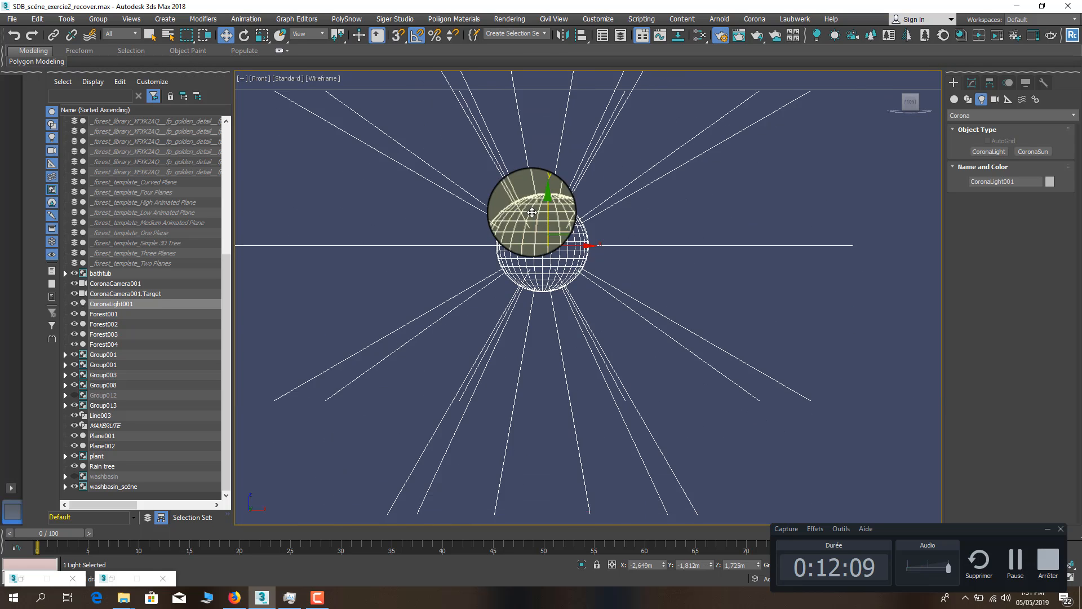
{"action": "scroll", "coordinate": [532, 211], "scroll_direction": "down", "scroll_amount": 6}
{"action": "scroll", "coordinate": [534, 190], "scroll_direction": "up", "scroll_amount": 5}
{"action": "left_click_drag", "start_coordinate": [542, 315], "coordinate": [527, 210]}
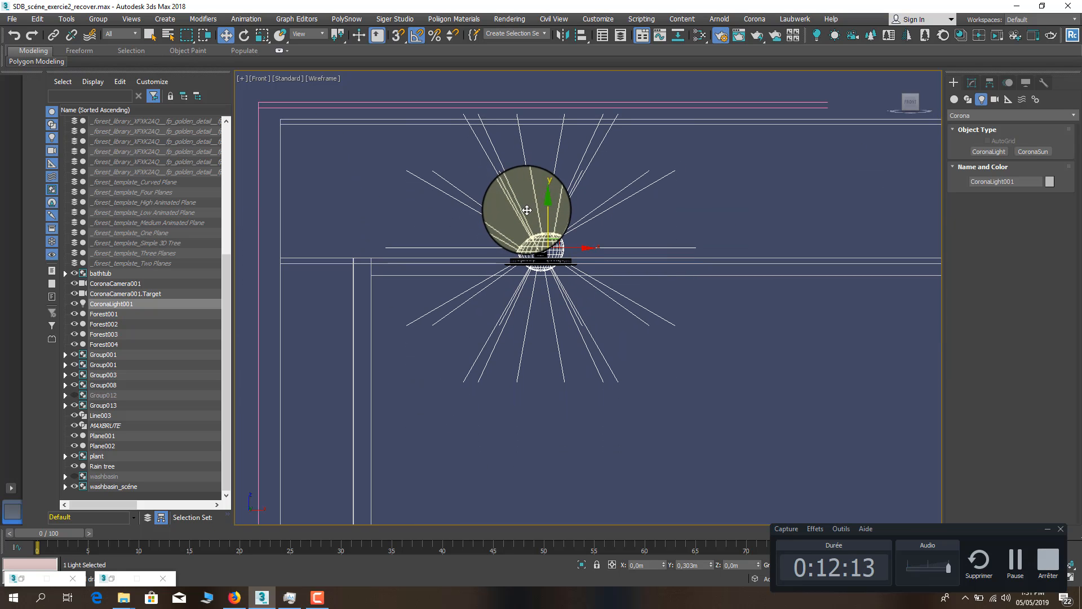
{"action": "scroll", "coordinate": [537, 247], "scroll_direction": "up", "scroll_amount": 8}
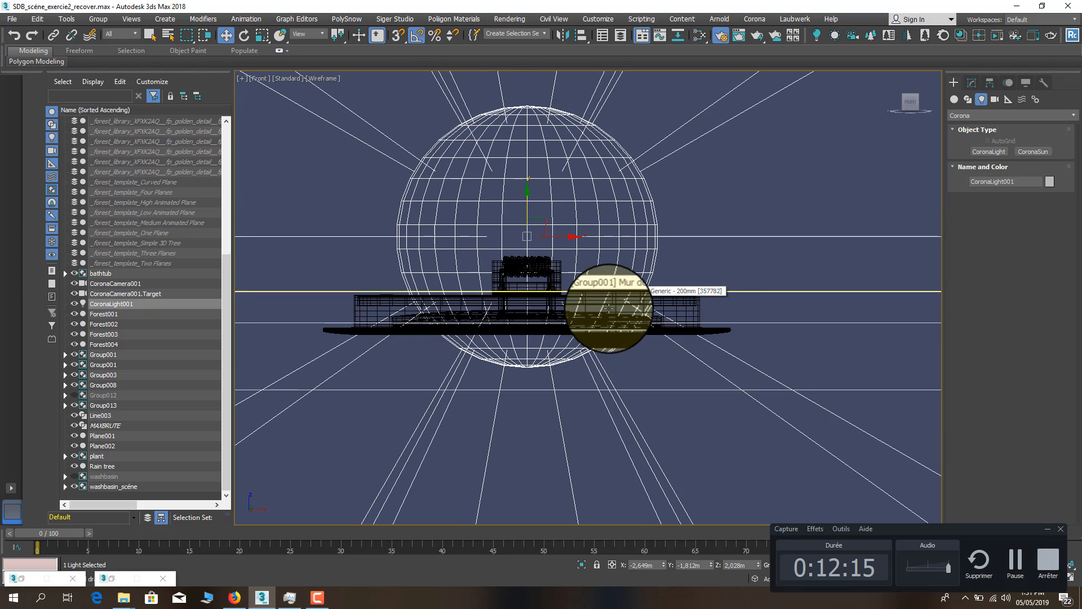
{"action": "scroll", "coordinate": [611, 309], "scroll_direction": "down", "scroll_amount": 3}
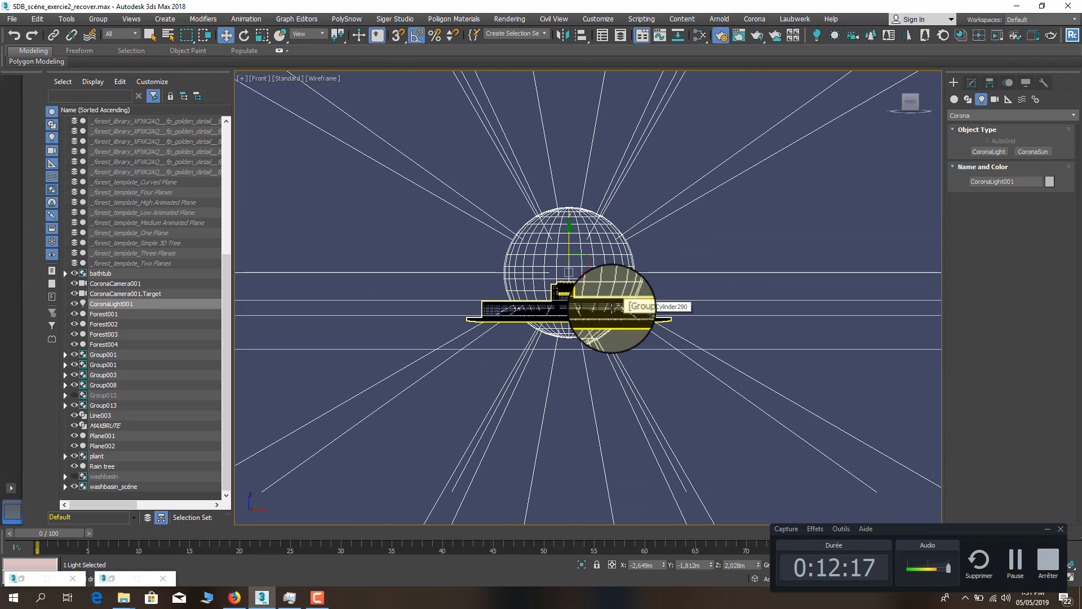
In the Top view, add the surrounding spotlight fixture to the CoronaLight selection and ungroup both of the fixture's nested group levels
{"action": "key", "text": "t"}
{"action": "scroll", "coordinate": [609, 305], "scroll_direction": "up", "scroll_amount": 5}
{"action": "left_click", "coordinate": [605, 303], "text": "ctrl"}
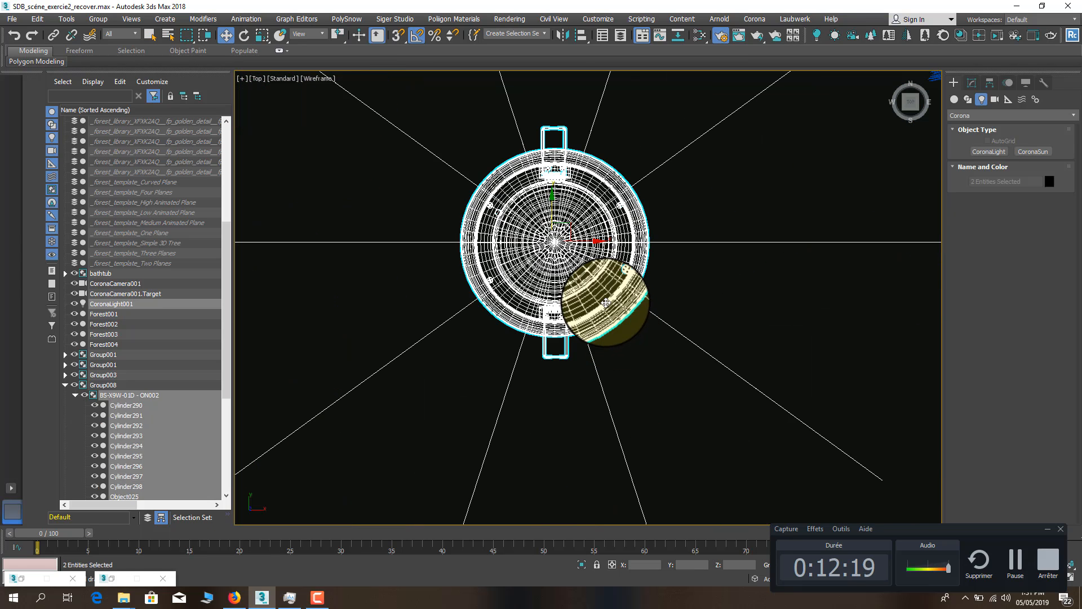
{"action": "scroll", "coordinate": [489, 279], "scroll_direction": "down", "scroll_amount": 3}
{"action": "scroll", "coordinate": [536, 240], "scroll_direction": "up", "scroll_amount": 3}
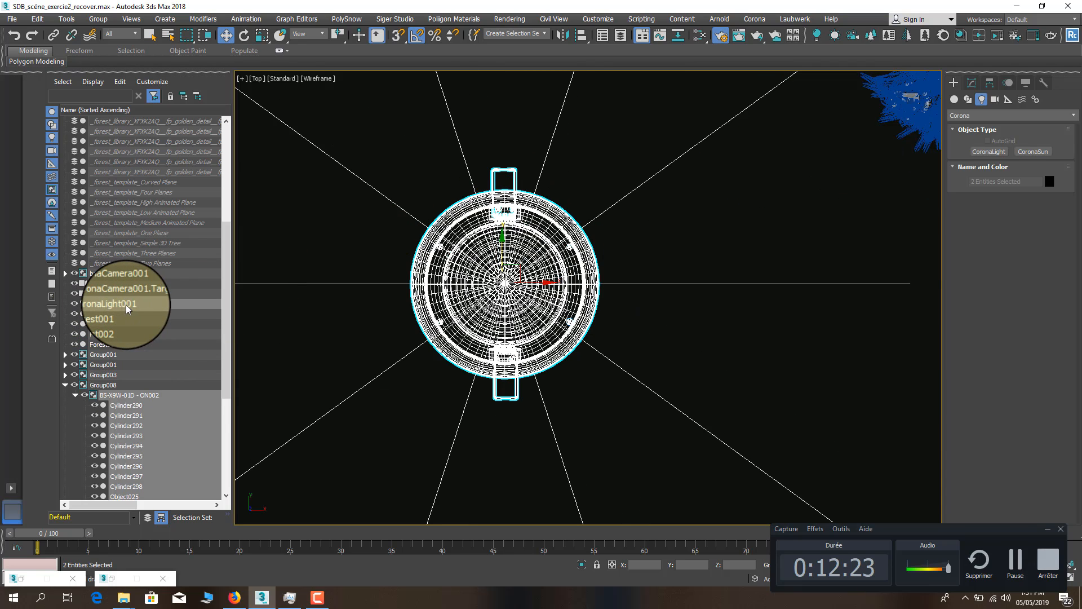
{"action": "scroll", "coordinate": [126, 305], "scroll_direction": "down", "scroll_amount": 2}
{"action": "scroll", "coordinate": [115, 336], "scroll_direction": "down", "scroll_amount": 3}
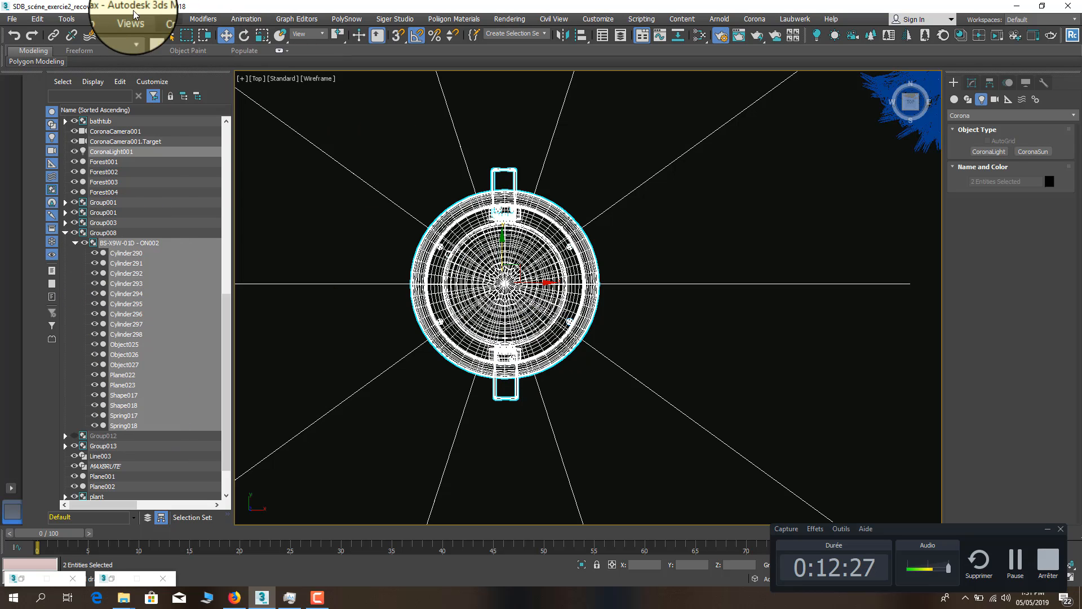
{"action": "left_click", "coordinate": [98, 18]}
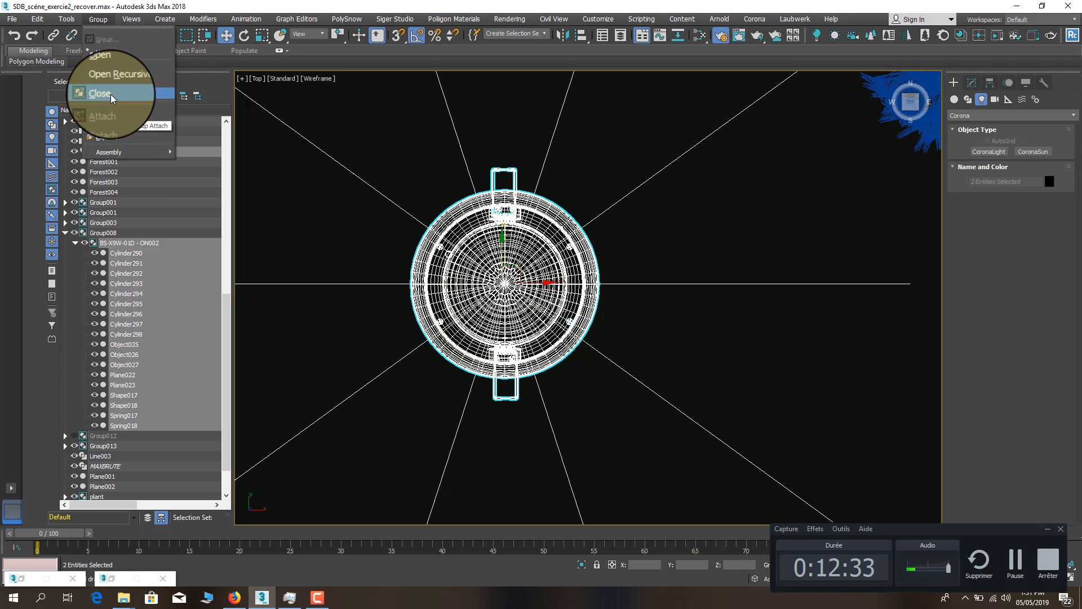
{"action": "left_click", "coordinate": [110, 53]}
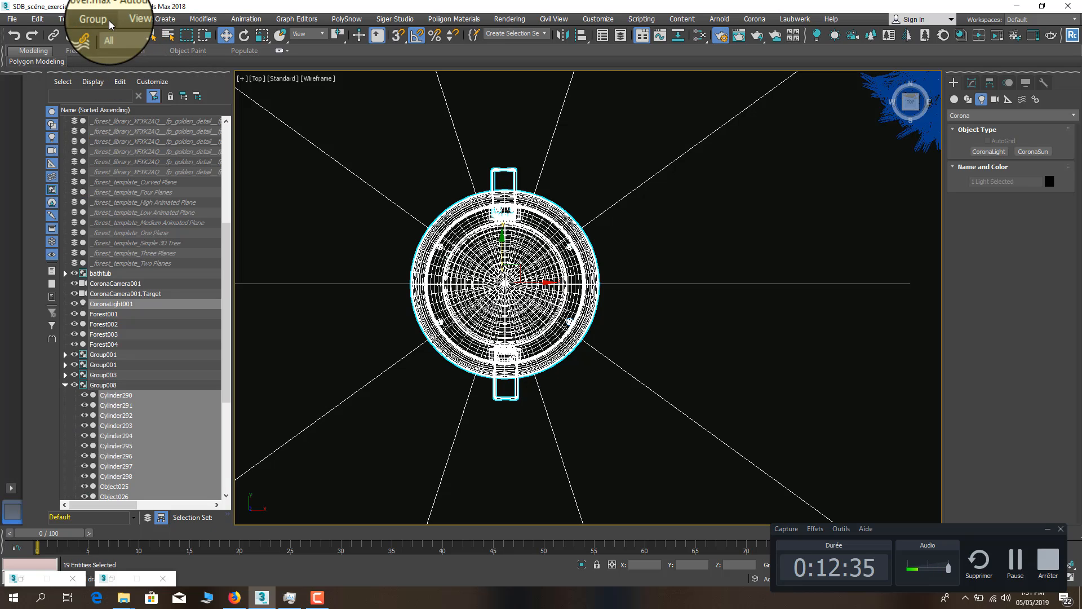
{"action": "left_click", "coordinate": [109, 20]}
{"action": "left_click", "coordinate": [118, 6]}
{"action": "scroll", "coordinate": [487, 290], "scroll_direction": "down", "scroll_amount": 8}
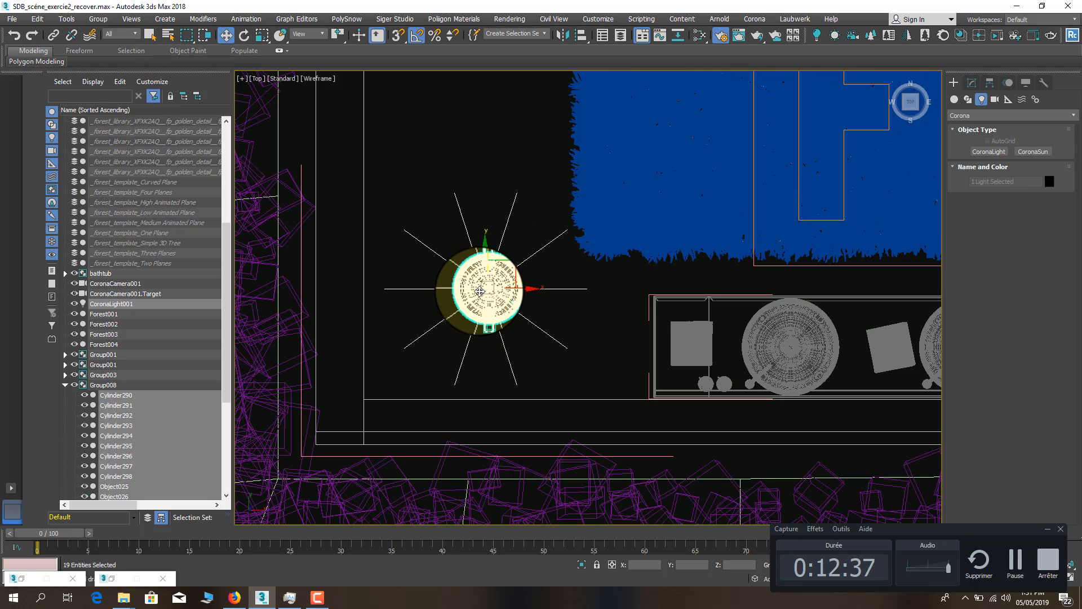
Group the CoronaLight and the fixture parts together under the name spot
{"action": "left_click", "coordinate": [100, 22]}
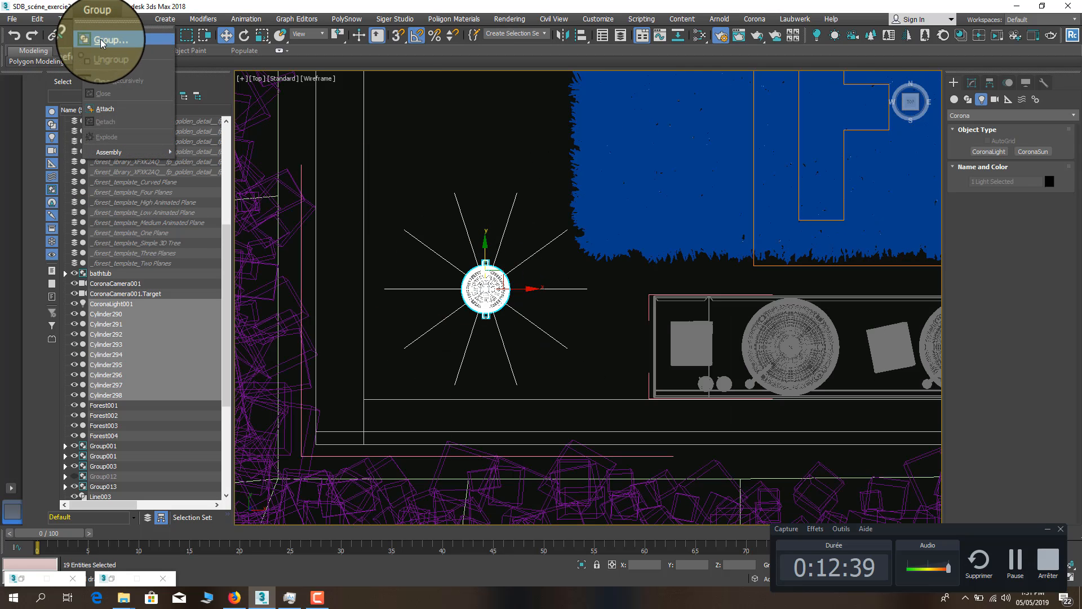
{"action": "left_click", "coordinate": [99, 40]}
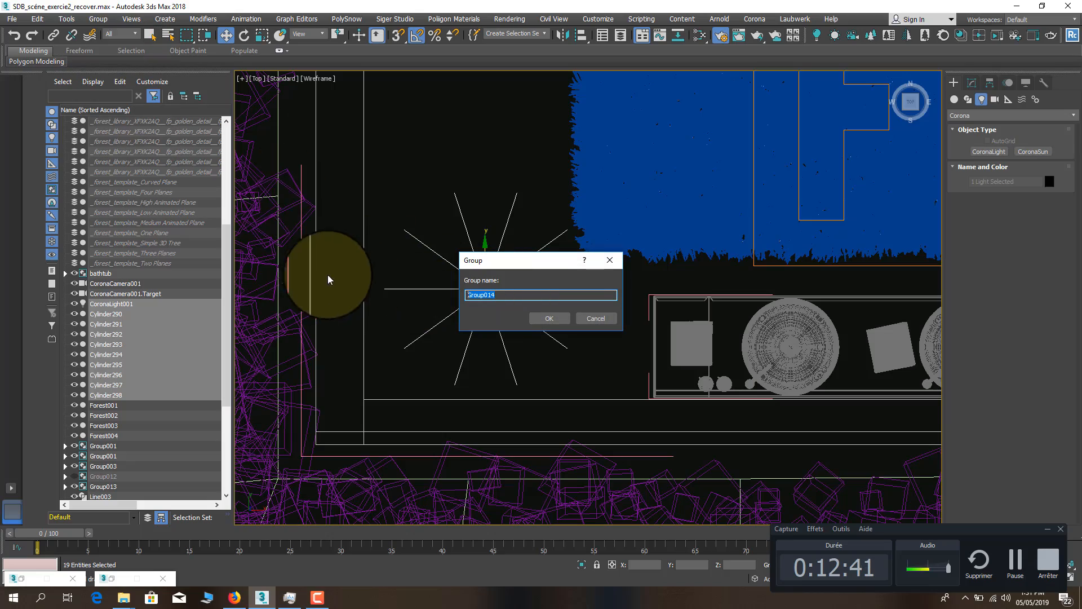
{"action": "left_click", "coordinate": [552, 319]}
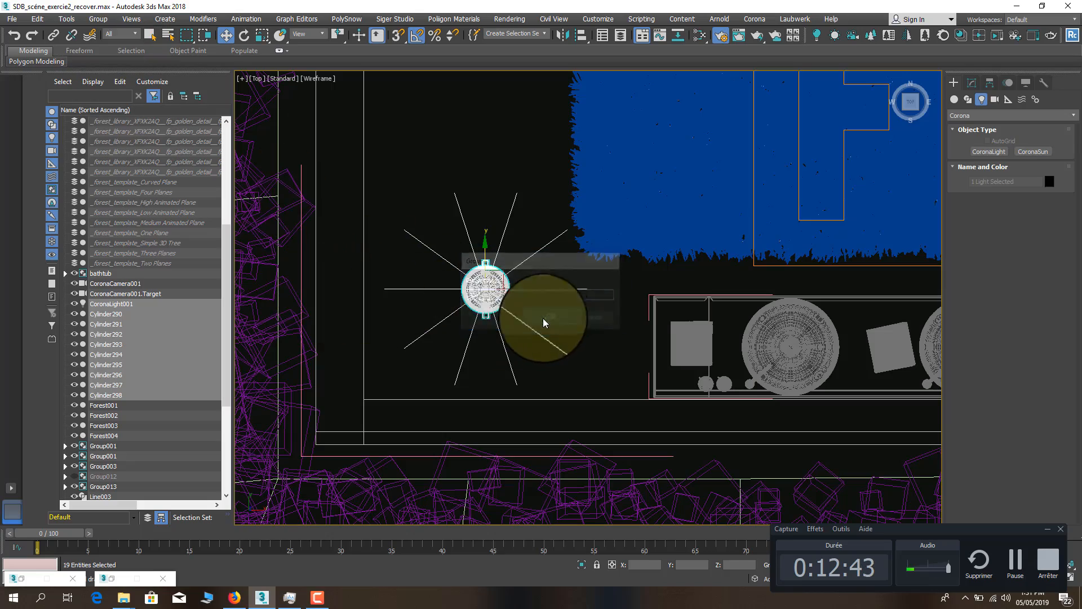
Clone the spot group along X as two instances, spaced about 1.69 m apart, to form a row of three
{"action": "scroll", "coordinate": [474, 308], "scroll_direction": "down", "scroll_amount": 6}
{"action": "scroll", "coordinate": [492, 328], "scroll_direction": "up", "scroll_amount": 3}
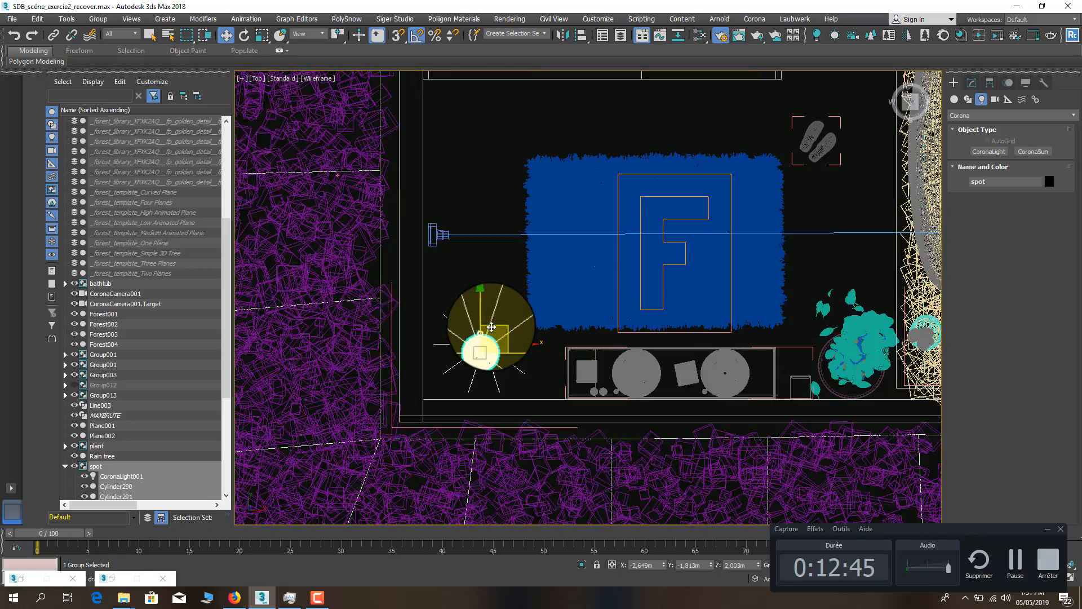
{"action": "scroll", "coordinate": [479, 339], "scroll_direction": "down", "scroll_amount": 3}
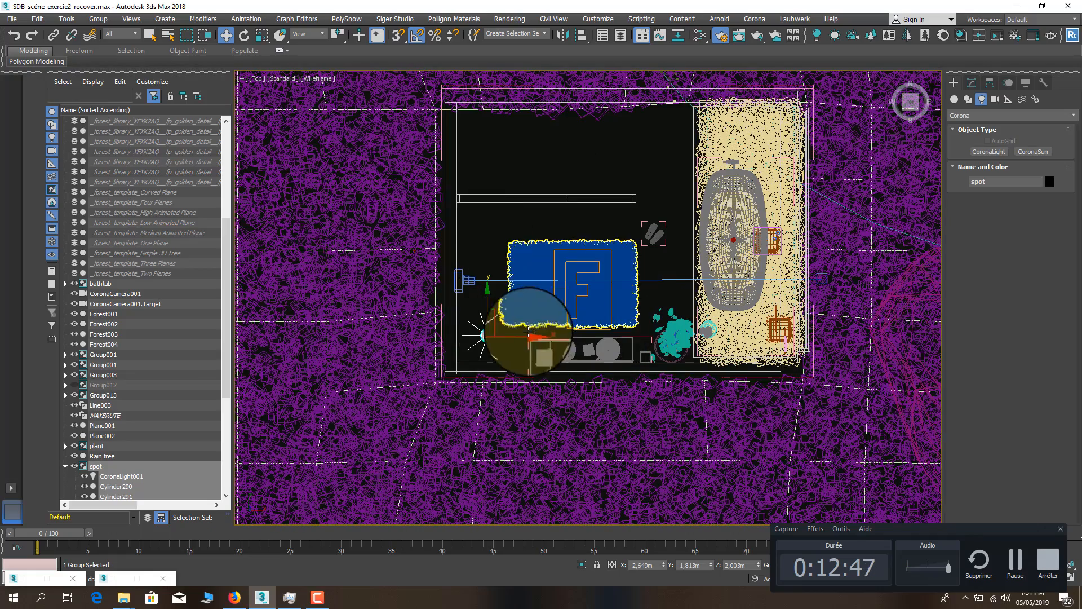
{"action": "scroll", "coordinate": [648, 327], "scroll_direction": "up", "scroll_amount": 2}
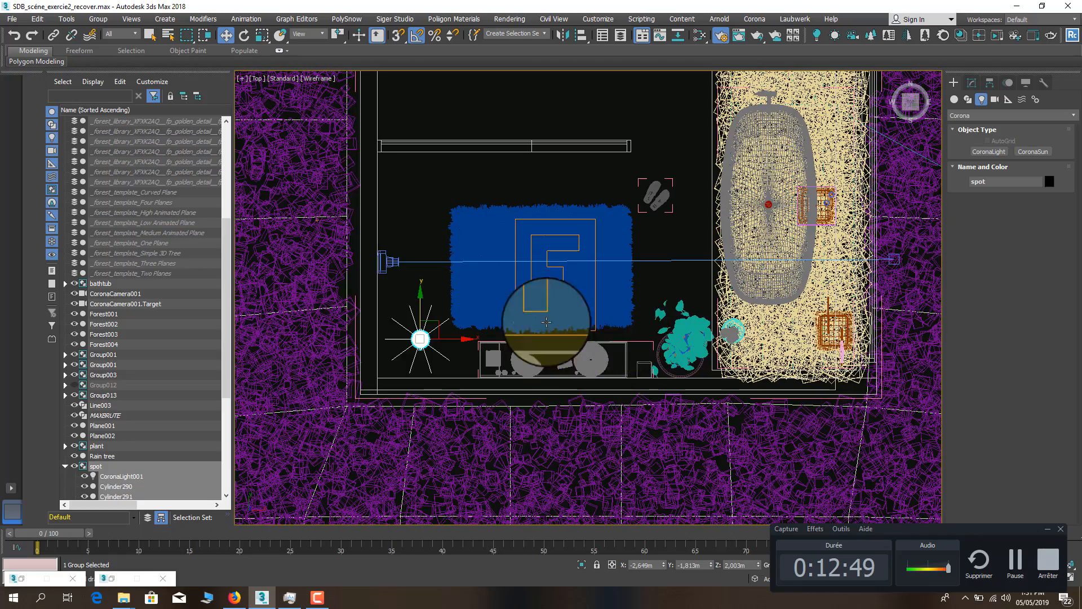
{"action": "scroll", "coordinate": [447, 340], "scroll_direction": "up", "scroll_amount": 2}
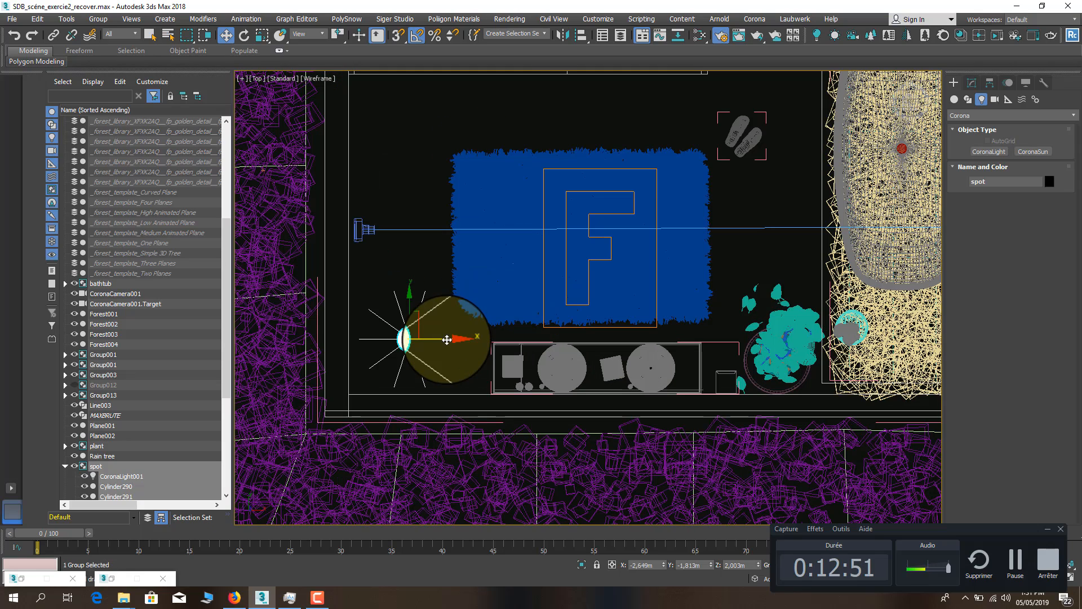
{"action": "left_click_drag", "start_coordinate": [437, 342], "coordinate": [629, 348]}
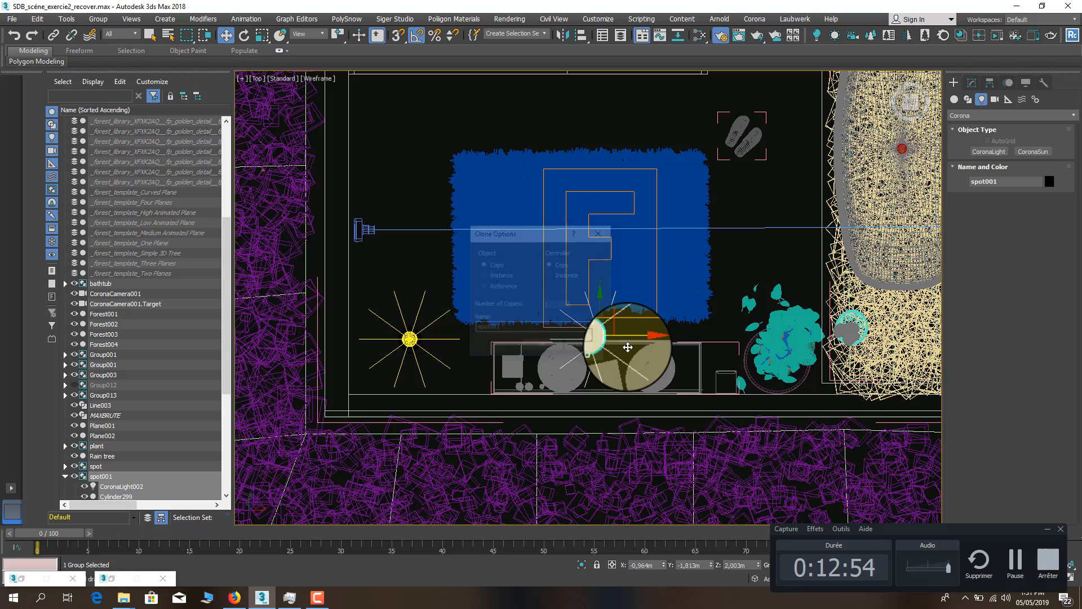
{"action": "left_click", "coordinate": [495, 275]}
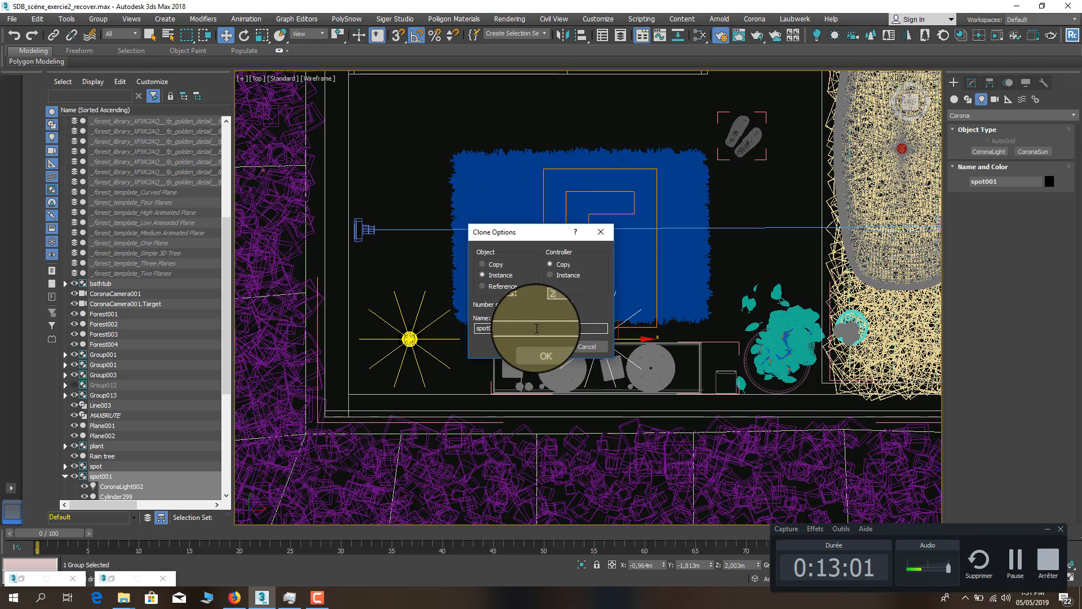
{"action": "left_click", "coordinate": [542, 352]}
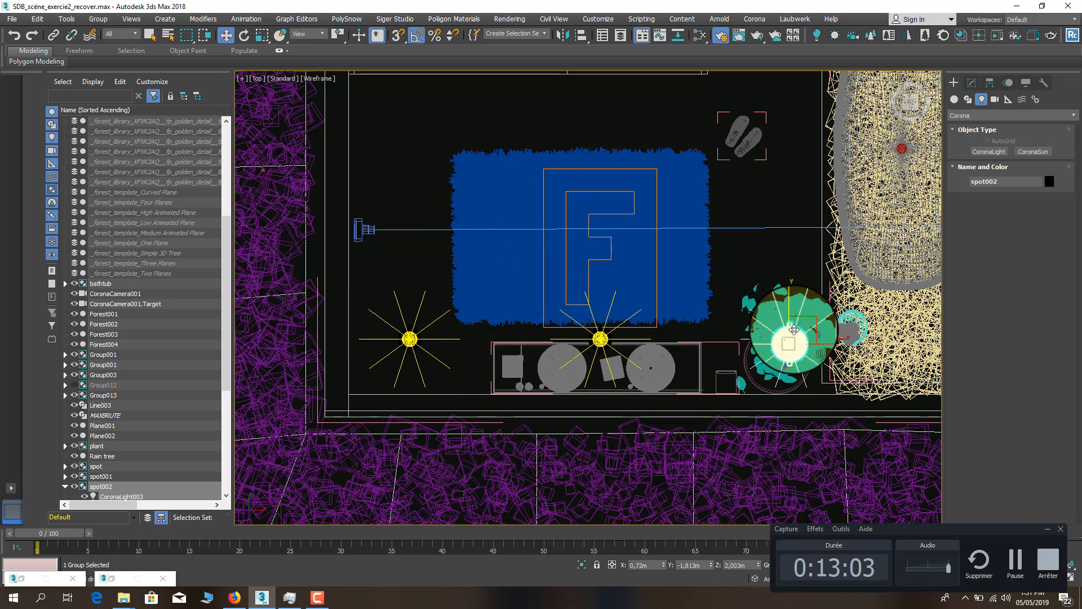
Clone all three spots along Y as a second row of instances on the far side of the rug, and fine-tune that row's position
{"action": "left_click", "coordinate": [409, 339], "text": "ctrl"}
{"action": "scroll", "coordinate": [439, 387], "scroll_direction": "down", "scroll_amount": 2}
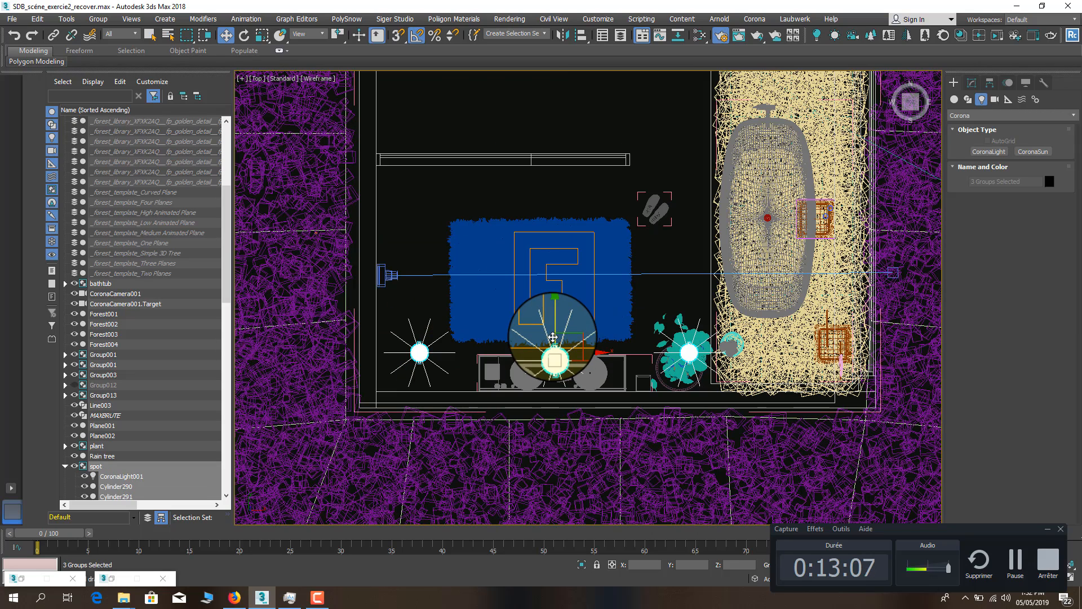
{"action": "left_click_drag", "start_coordinate": [553, 337], "coordinate": [574, 186], "text": "shift"}
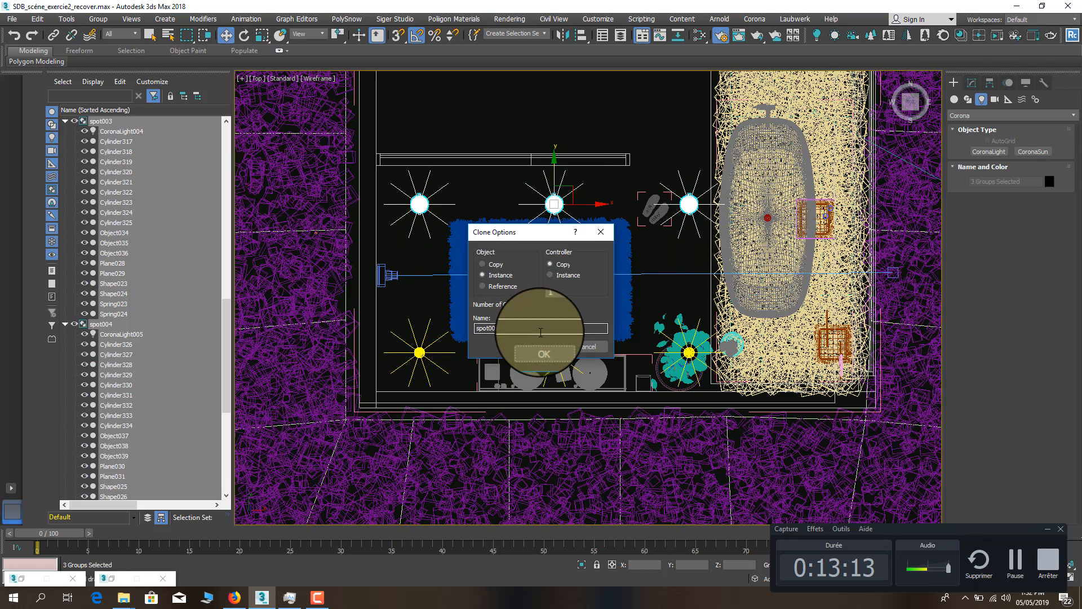
{"action": "left_click_drag", "start_coordinate": [554, 304], "coordinate": [475, 309]}
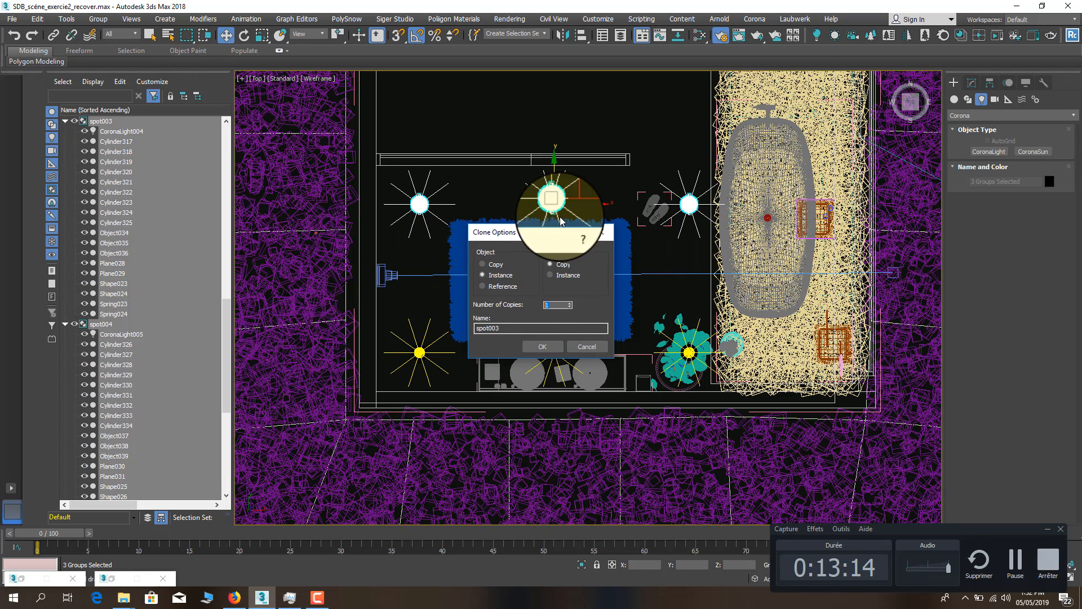
{"action": "left_click", "coordinate": [542, 346]}
{"action": "left_click_drag", "start_coordinate": [555, 170], "coordinate": [556, 177]}
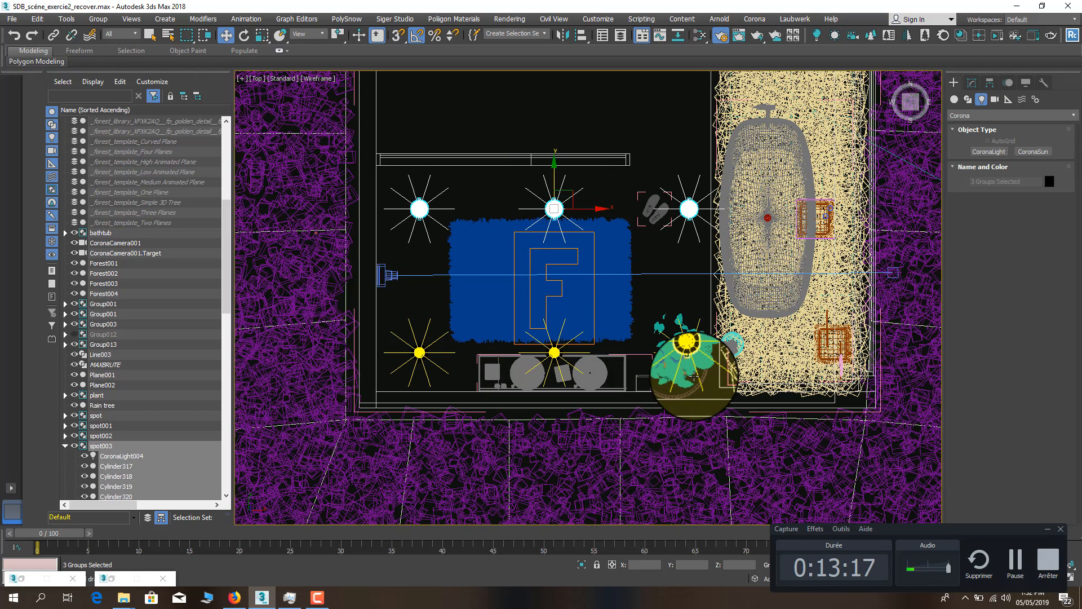
{"action": "left_click", "coordinate": [689, 354]}
{"action": "left_click", "coordinate": [554, 353], "text": "ctrl"}
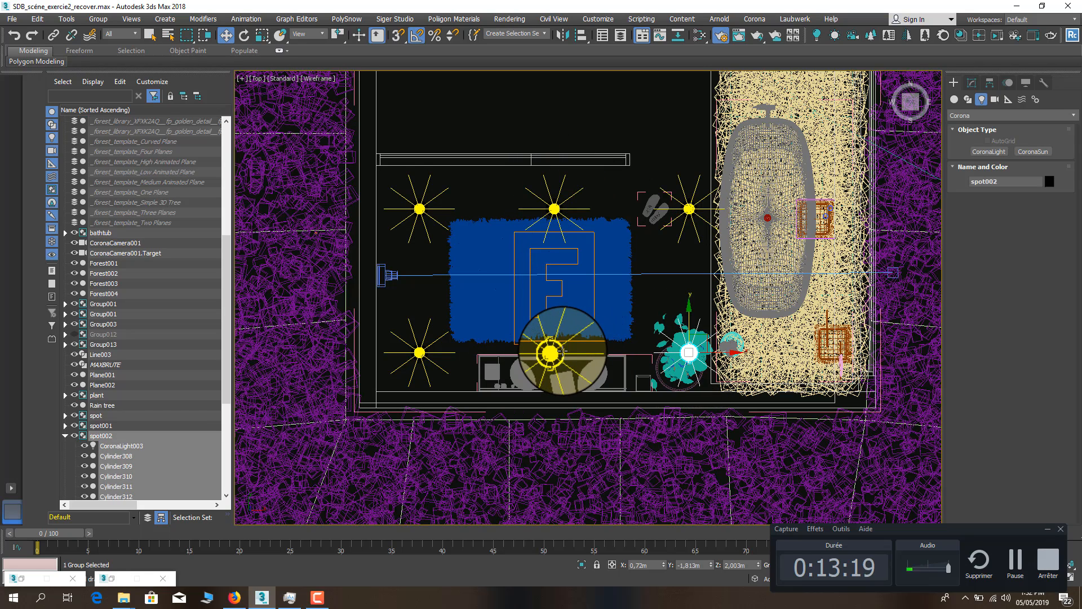
{"action": "left_click", "coordinate": [419, 352], "text": "ctrl"}
{"action": "left_click", "coordinate": [419, 208], "text": "ctrl"}
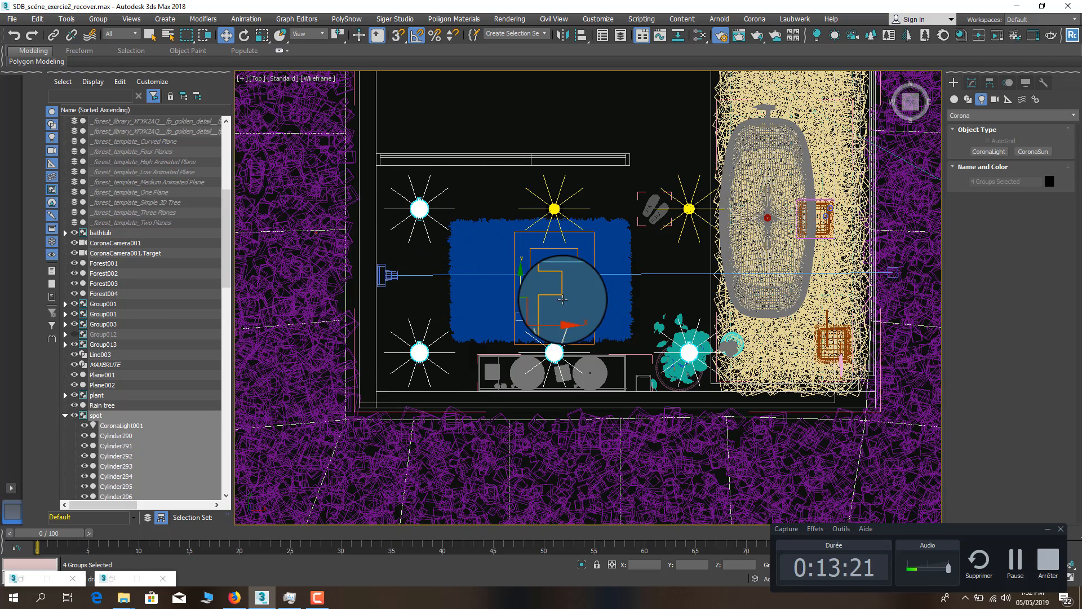
Select the three spots of the washbasin-side row and shift them slightly along Y towards the rug
{"action": "left_click", "coordinate": [680, 353]}
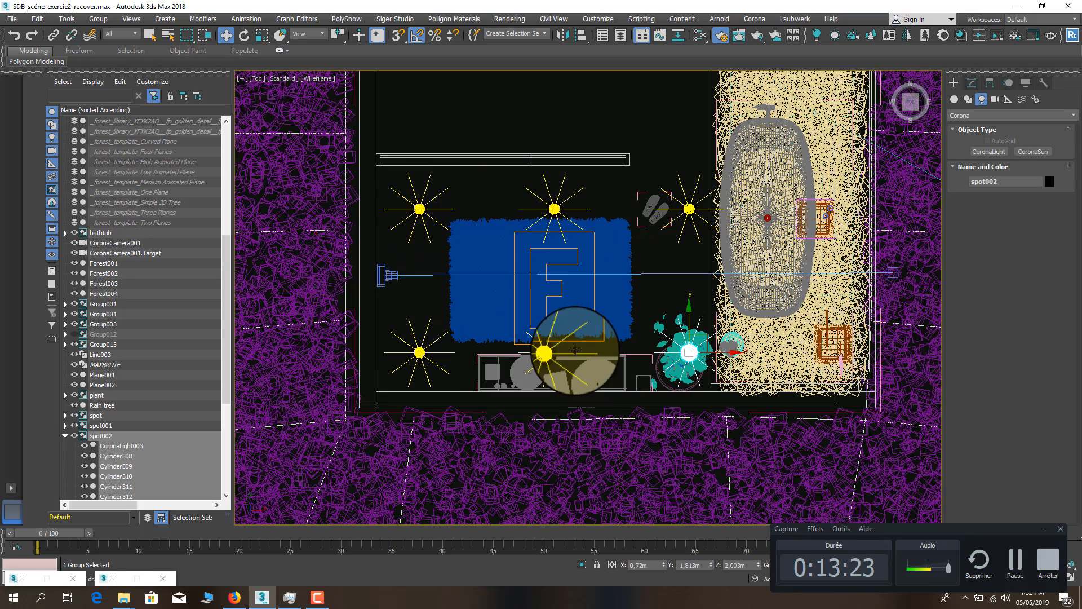
{"action": "left_click", "coordinate": [559, 353], "text": "ctrl"}
{"action": "left_click", "coordinate": [420, 355], "text": "ctrl"}
{"action": "left_click_drag", "start_coordinate": [557, 332], "coordinate": [561, 321]}
Add the other row to the selection and group all six spots under the suggested default name
{"action": "left_click", "coordinate": [554, 208], "text": "ctrl"}
{"action": "left_click", "coordinate": [420, 208], "text": "ctrl"}
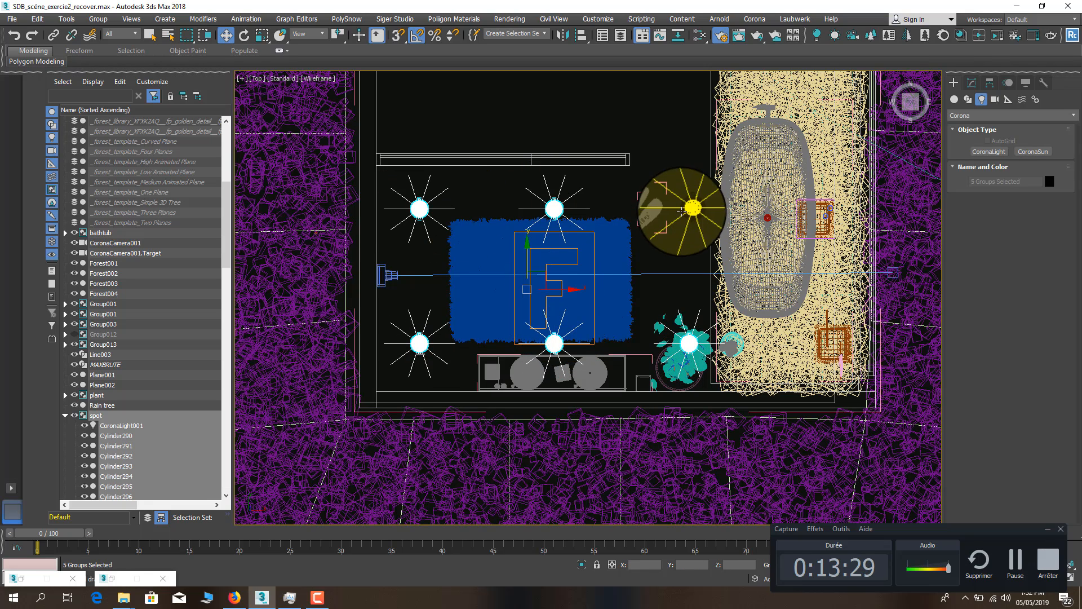
{"action": "left_click", "coordinate": [98, 18]}
{"action": "left_click", "coordinate": [112, 31]}
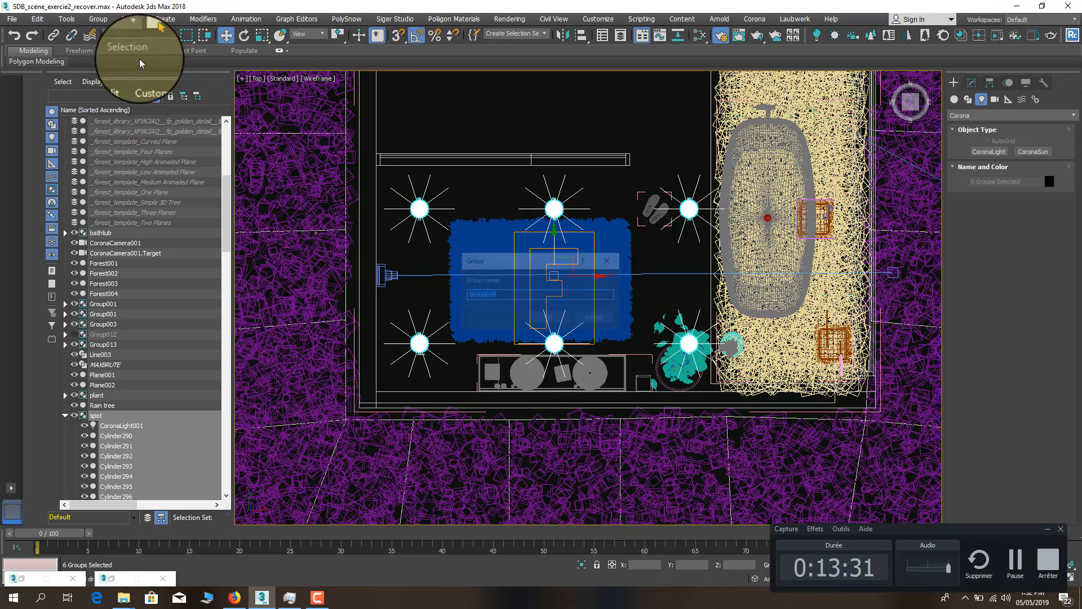
{"action": "left_click", "coordinate": [533, 320]}
Check the HDRI environment map assignment in the Environment and Effects settings and close them
{"action": "scroll", "coordinate": [553, 366], "scroll_direction": "down", "scroll_amount": 6}
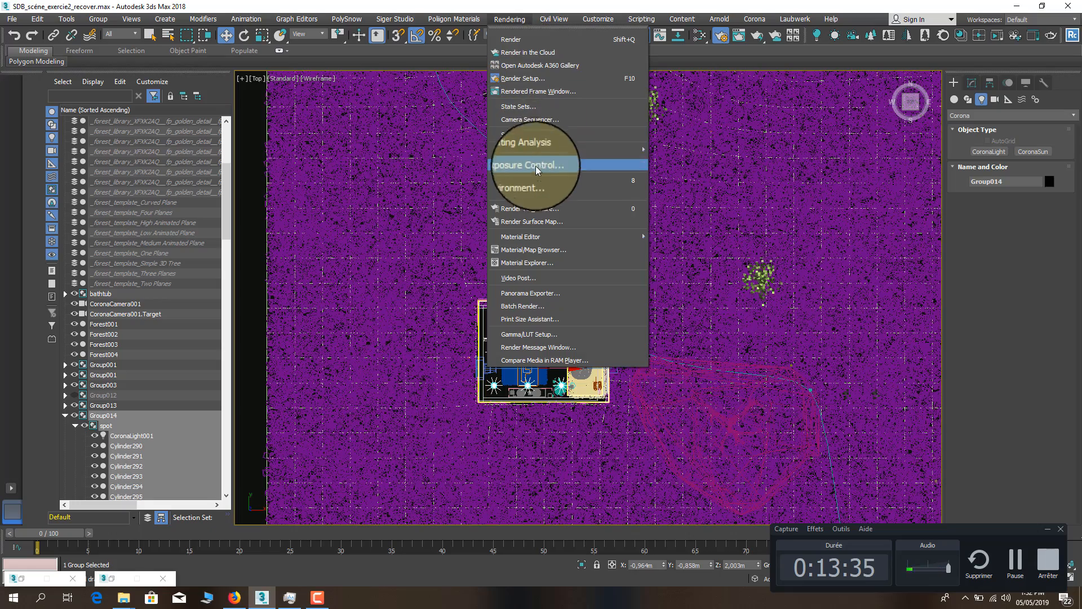
{"action": "left_click", "coordinate": [522, 181]}
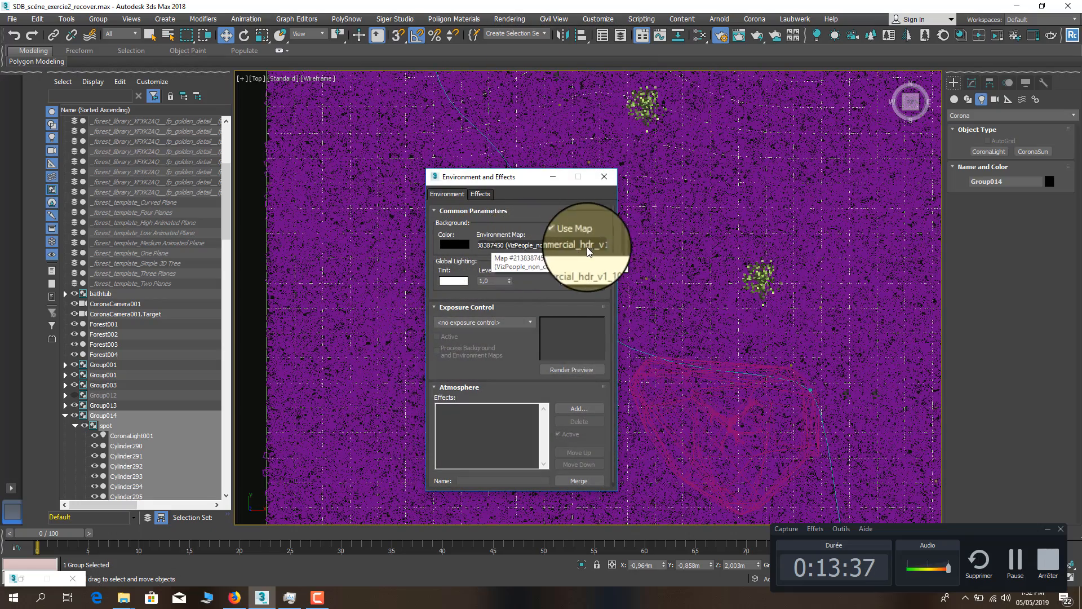
{"action": "left_click", "coordinate": [603, 176]}
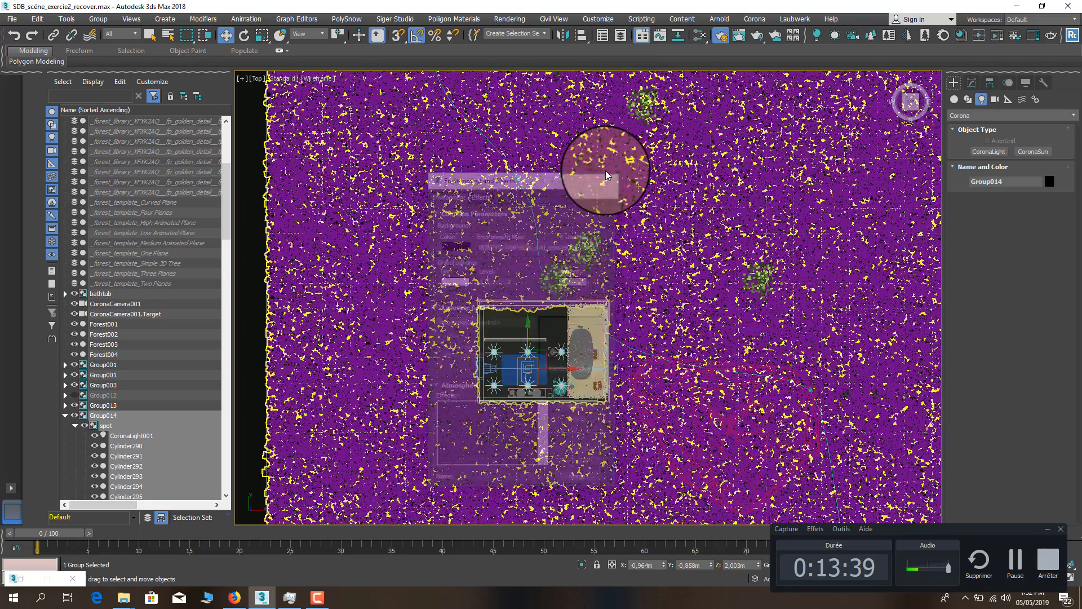
{"action": "scroll", "coordinate": [575, 438], "scroll_direction": "up", "scroll_amount": 3}
{"action": "scroll", "coordinate": [575, 438], "scroll_direction": "up", "scroll_amount": 6}
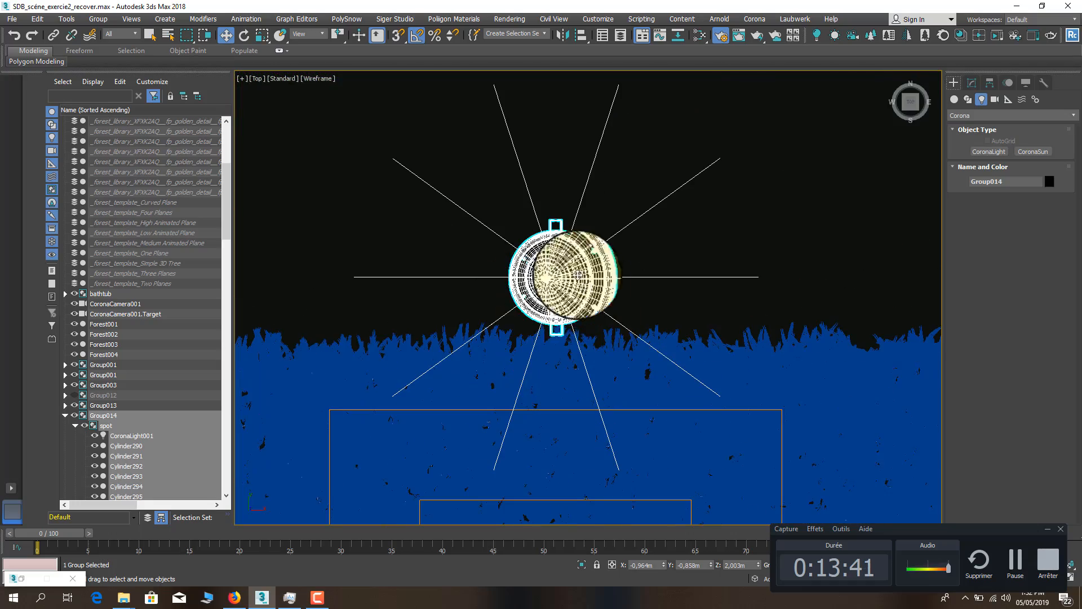
{"action": "scroll", "coordinate": [584, 292], "scroll_direction": "down", "scroll_amount": 5}
{"action": "scroll", "coordinate": [573, 289], "scroll_direction": "up", "scroll_amount": 5}
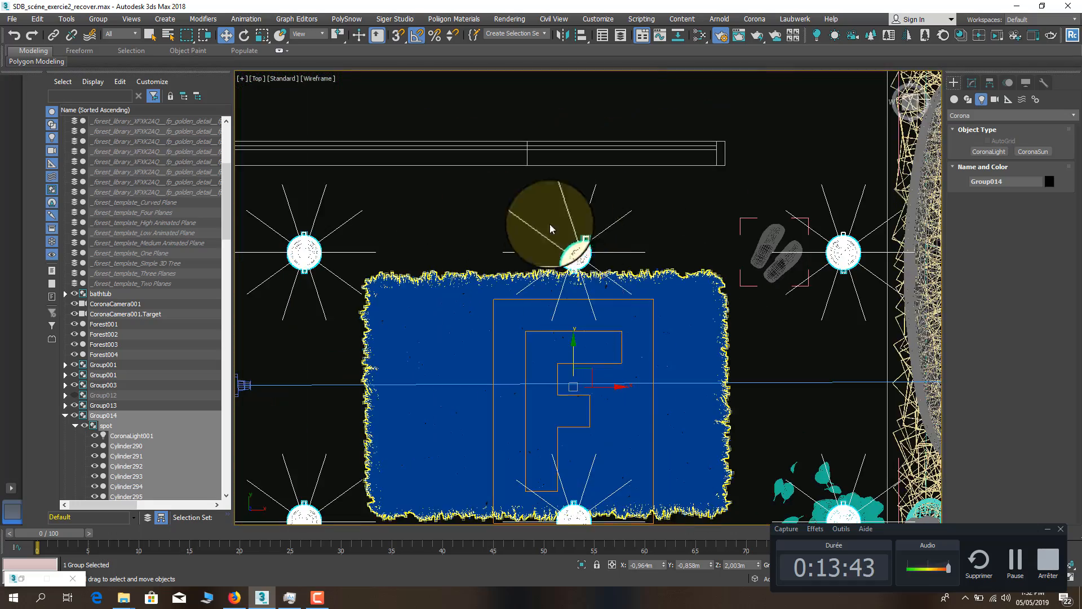
{"action": "scroll", "coordinate": [573, 263], "scroll_direction": "down", "scroll_amount": 5}
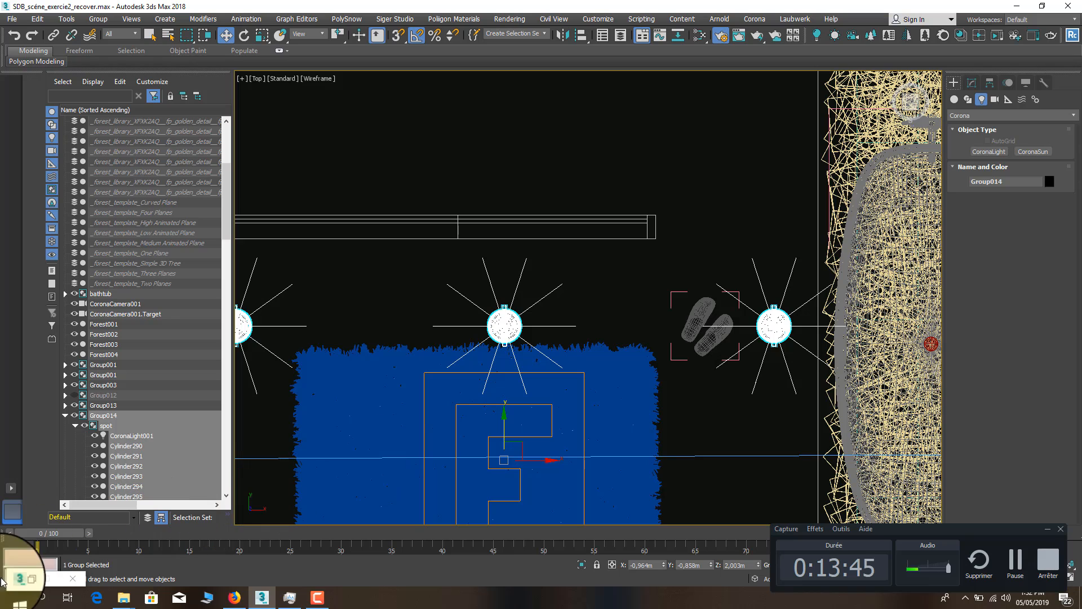
Open the render setup and generate Corona Interactive LightMix layers separated by Instanced Lights, included in denoising
{"action": "key", "text": "F10"}
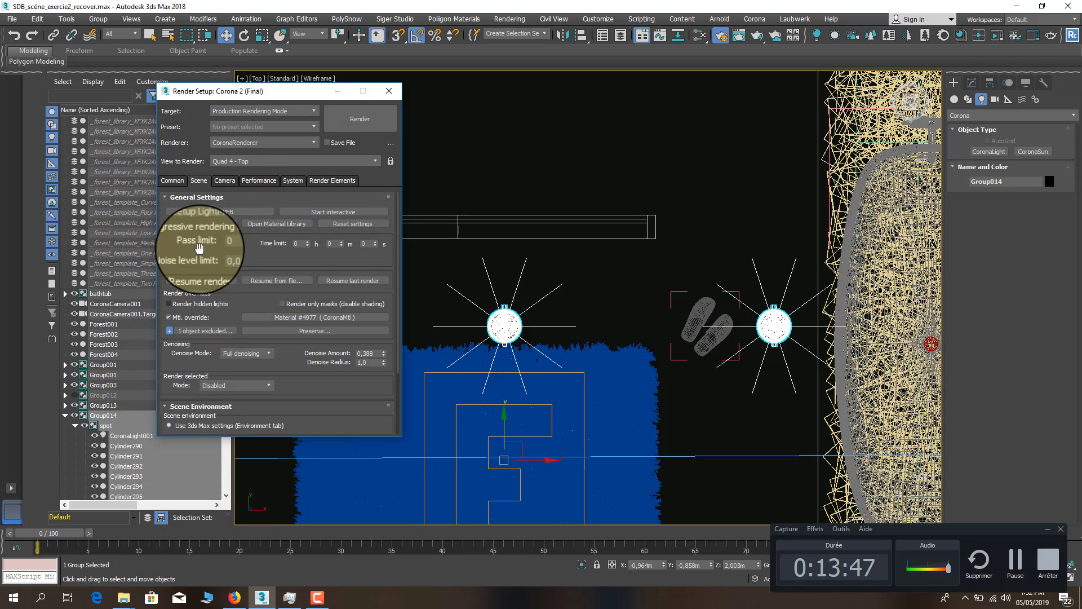
{"action": "left_click_drag", "start_coordinate": [278, 94], "coordinate": [451, 106]}
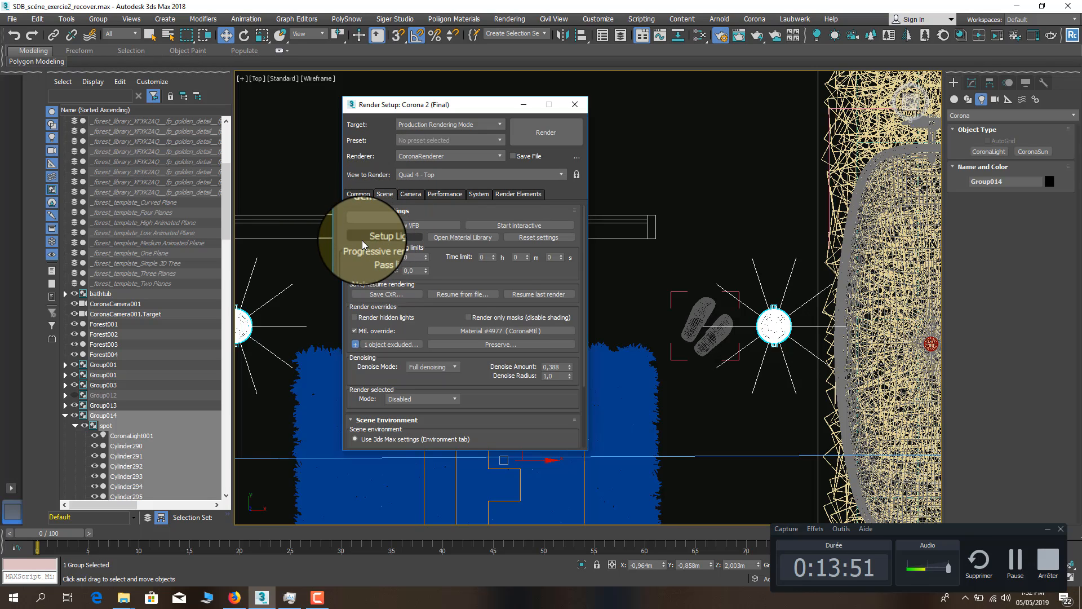
{"action": "left_click", "coordinate": [400, 238]}
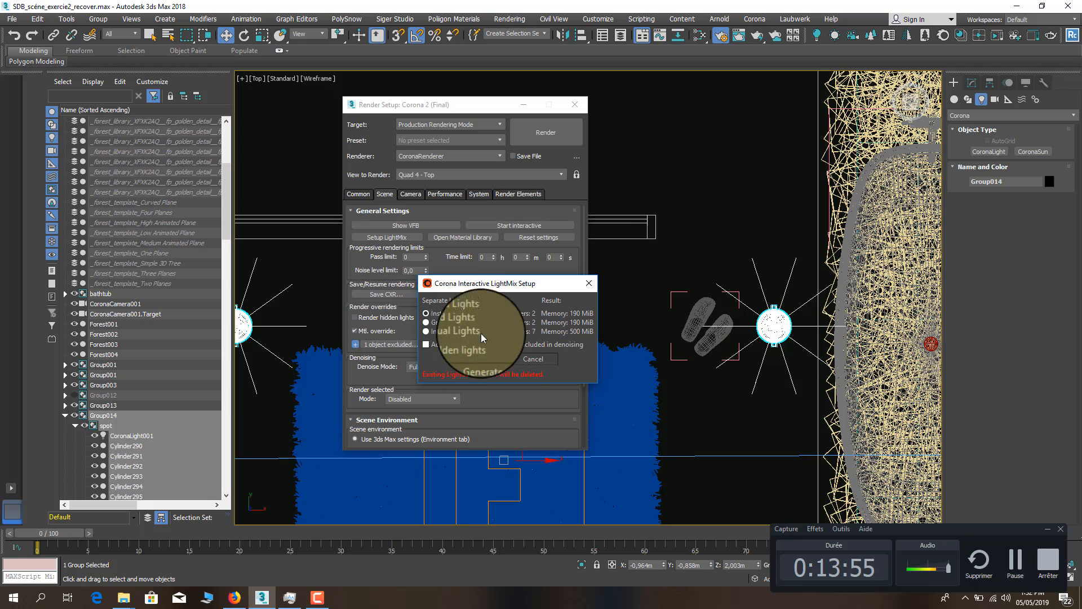
{"action": "left_click_drag", "start_coordinate": [502, 288], "coordinate": [516, 287]}
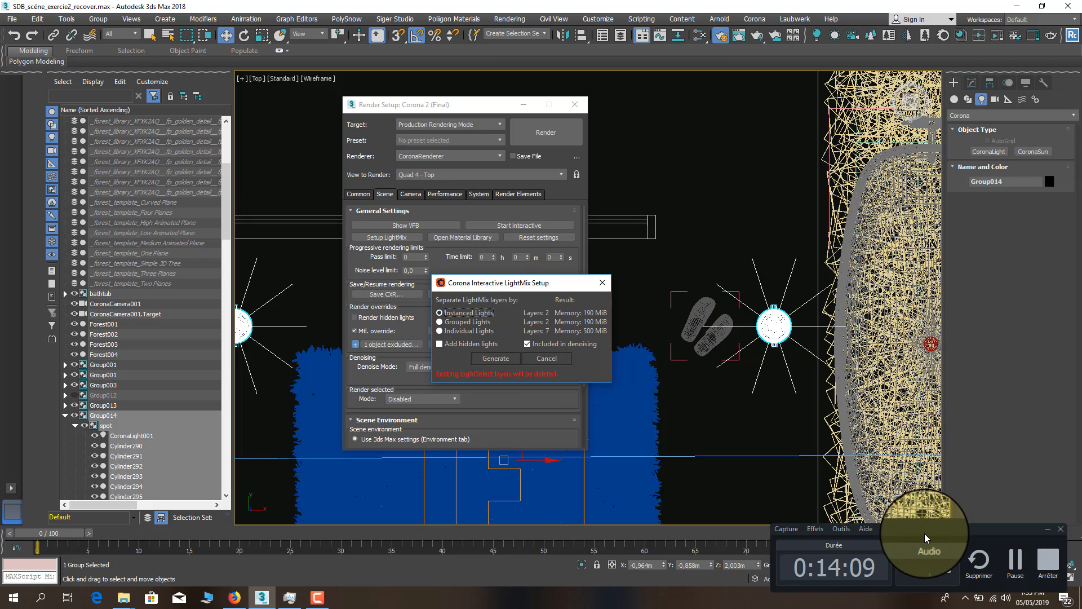
{"action": "left_click_drag", "start_coordinate": [922, 528], "coordinate": [919, 485]}
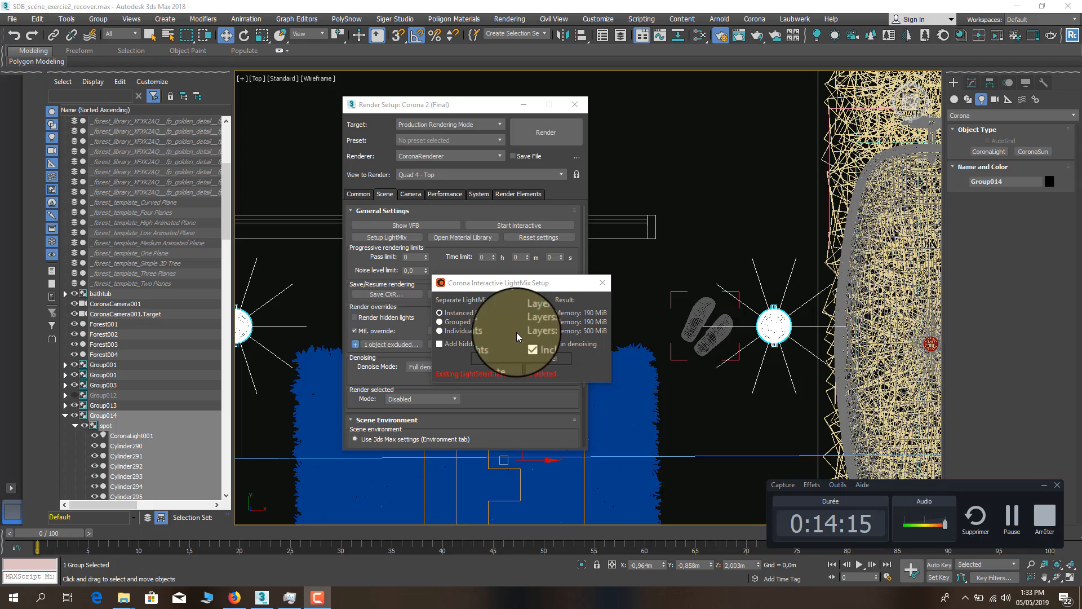
{"action": "left_click", "coordinate": [439, 330]}
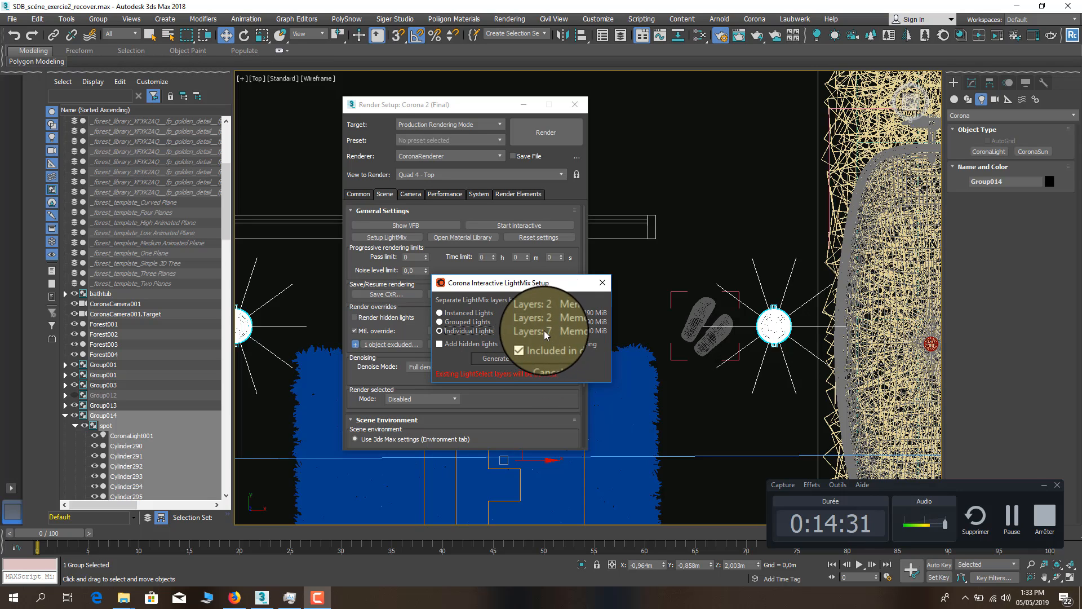
{"action": "left_click", "coordinate": [470, 312]}
{"action": "mouse_move", "coordinate": [500, 284]}
{"action": "left_mouse_down"}
{"action": "mouse_move", "coordinate": [484, 323]}
{"action": "mouse_move", "coordinate": [503, 286]}
{"action": "left_mouse_up"}
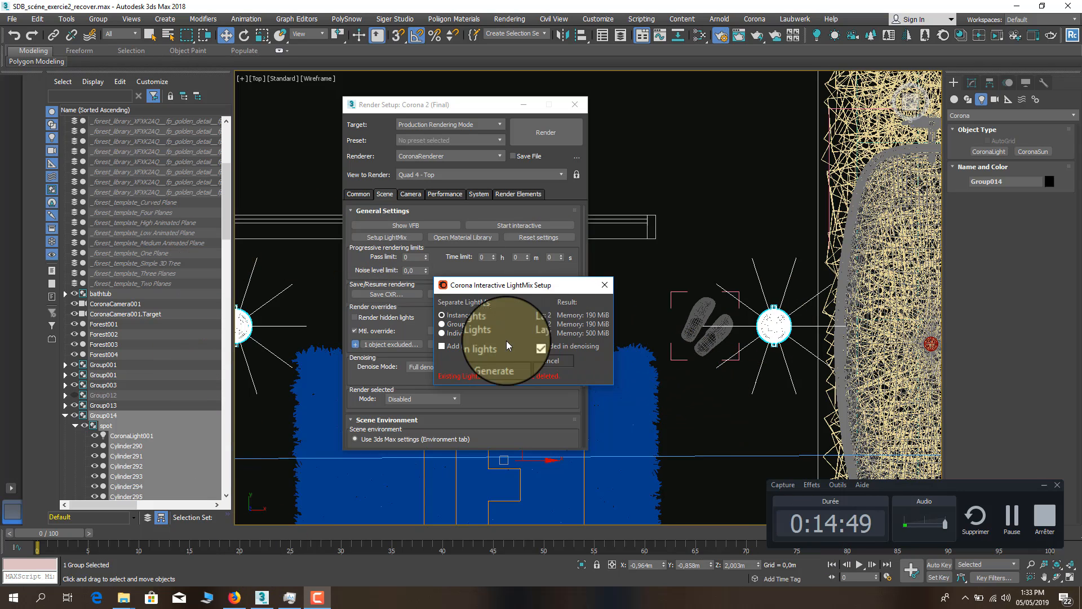
{"action": "left_click", "coordinate": [443, 333]}
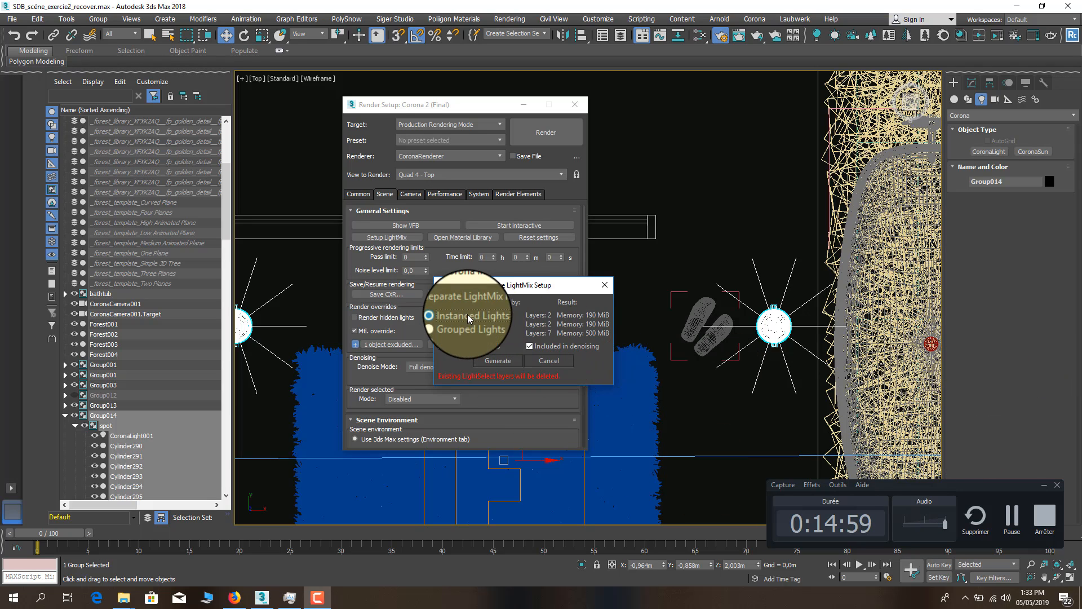
{"action": "left_click", "coordinate": [488, 364]}
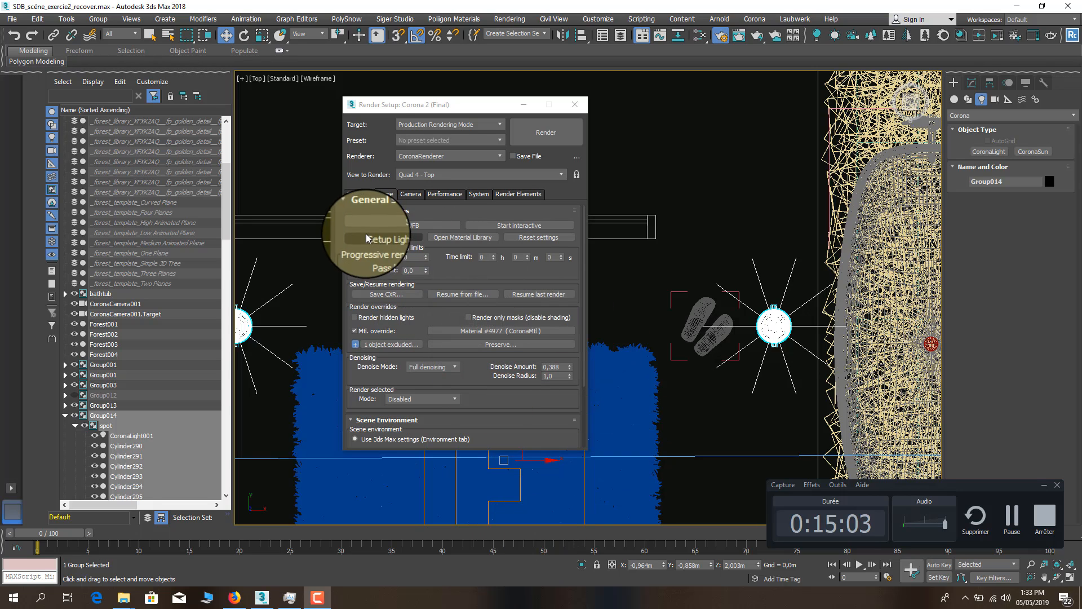
Review the Interactive LightMix, Environment and CoronaLight003 render elements and the common render parameters, and minimize the render setup
{"action": "left_click", "coordinate": [507, 195]}
{"action": "left_click_drag", "start_coordinate": [435, 248], "coordinate": [488, 249]}
{"action": "left_click", "coordinate": [407, 264]}
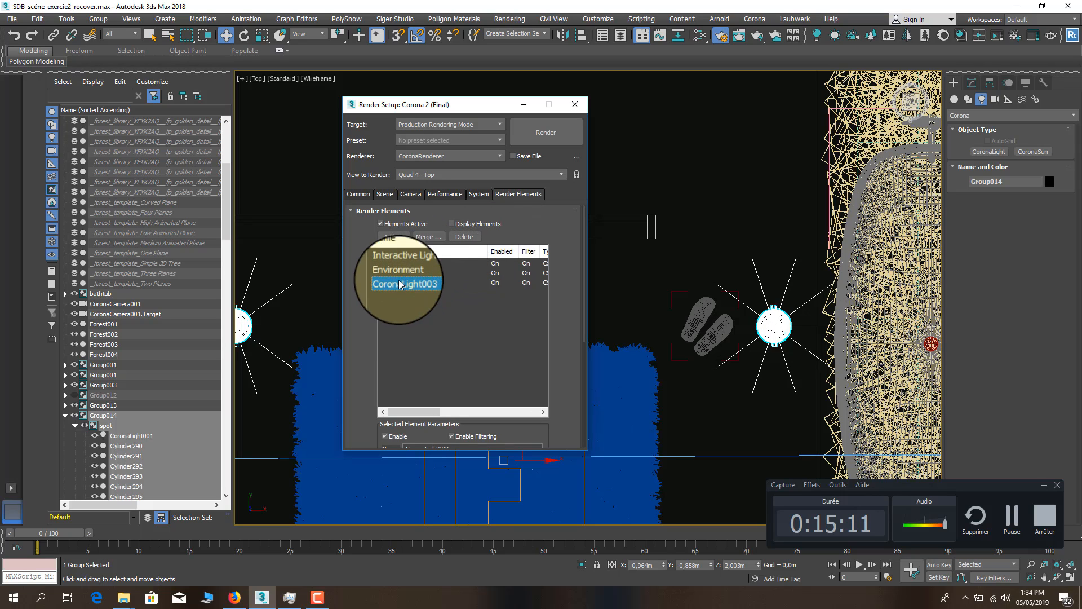
{"action": "left_click", "coordinate": [403, 264]}
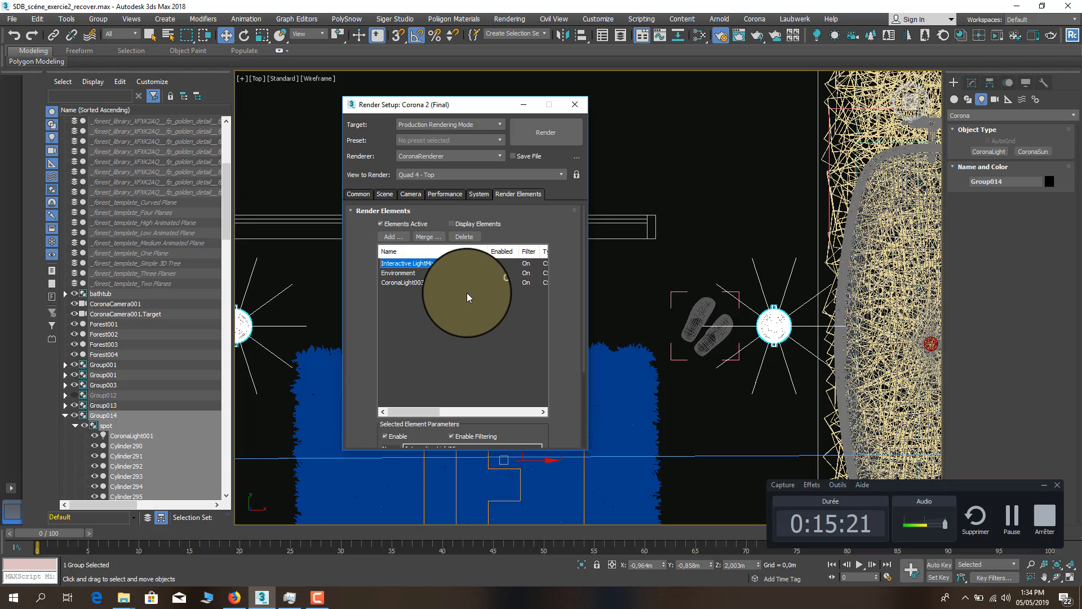
{"action": "left_click", "coordinate": [399, 273]}
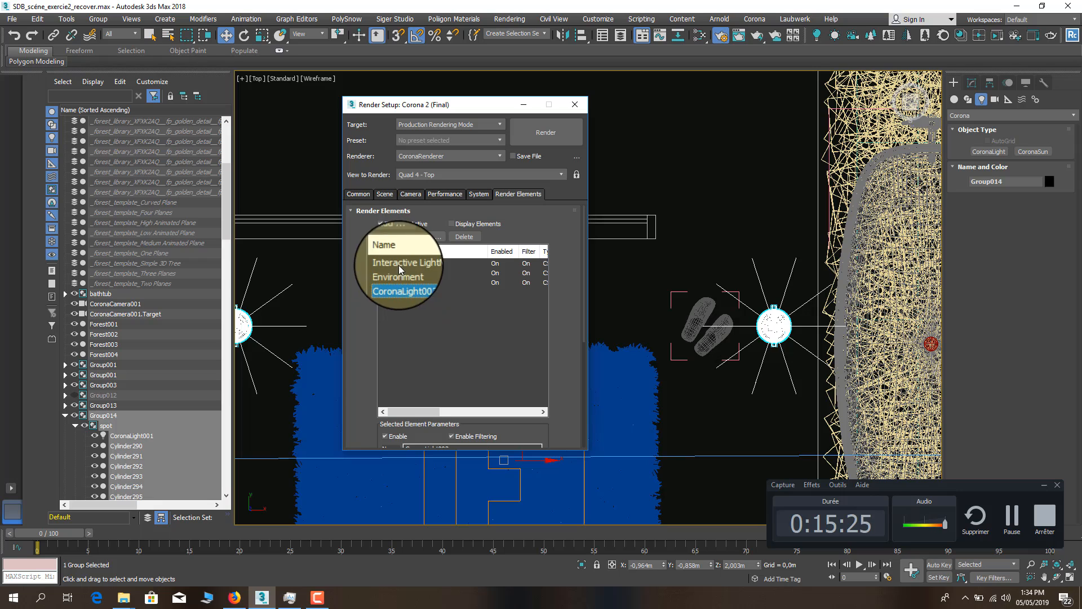
{"action": "left_click", "coordinate": [402, 283]}
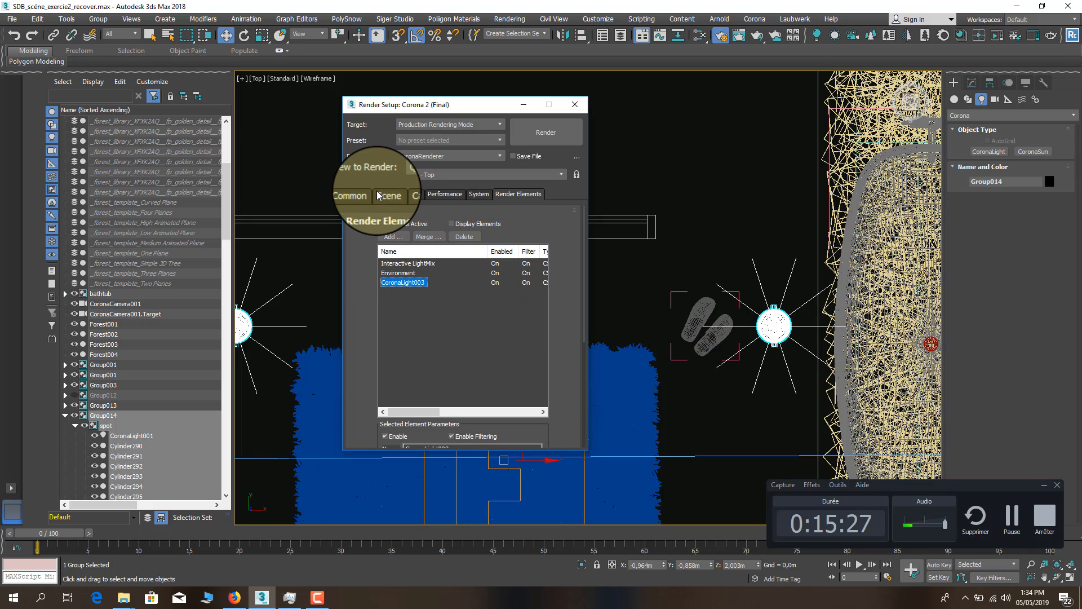
{"action": "left_click", "coordinate": [357, 194]}
{"action": "left_click_drag", "start_coordinate": [468, 110], "coordinate": [429, 121]}
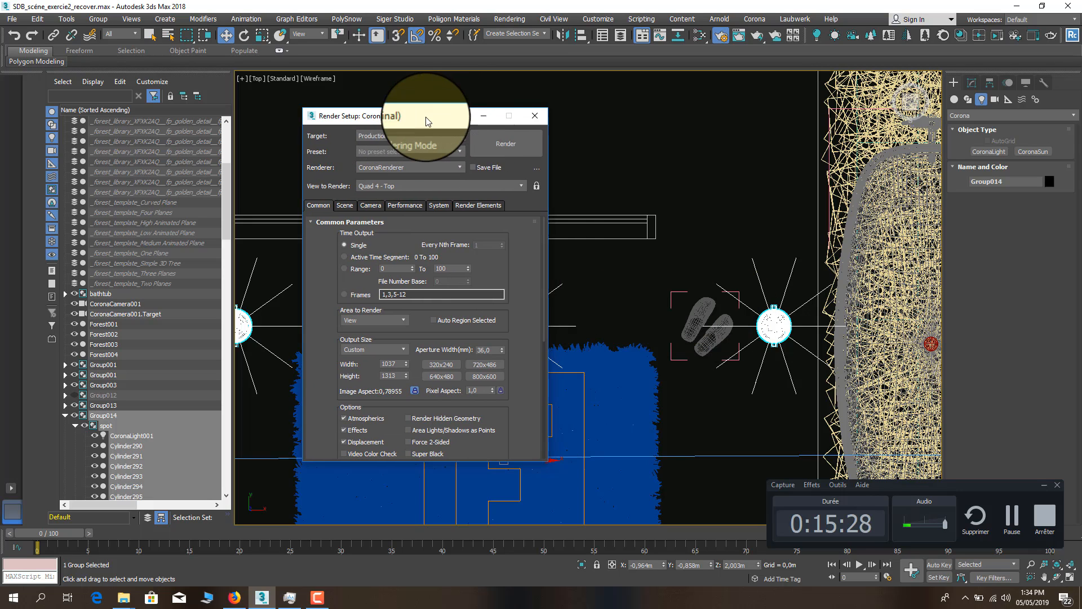
{"action": "left_click", "coordinate": [483, 116]}
Switch the viewport to the CoronaCamera001 view and show safe frames
{"action": "key", "text": "c"}
{"action": "left_click", "coordinate": [434, 171]}
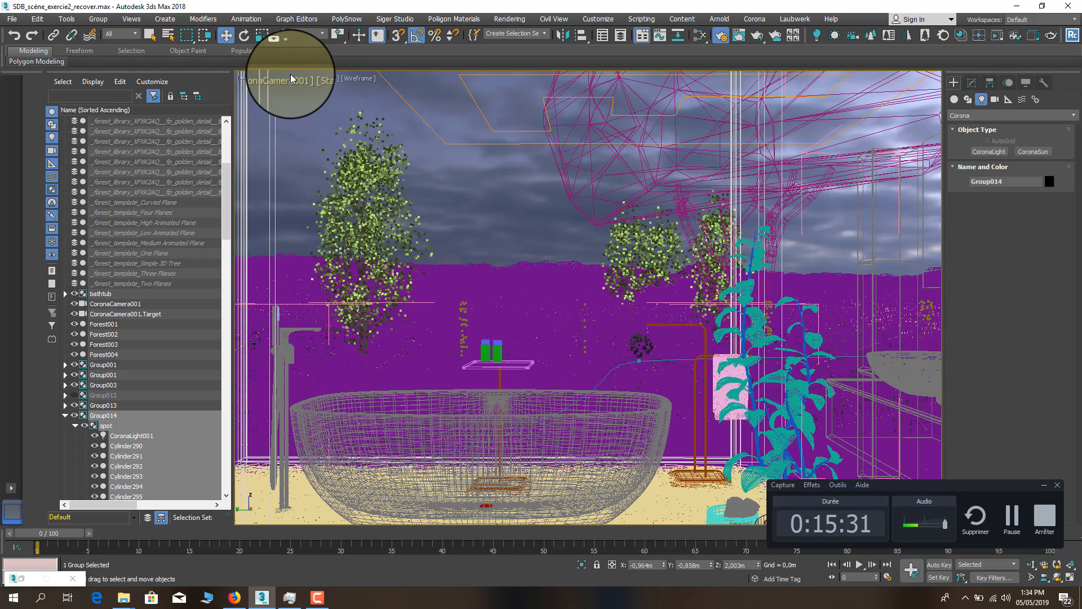
{"action": "left_click", "coordinate": [290, 76]}
{"action": "left_click", "coordinate": [373, 264]}
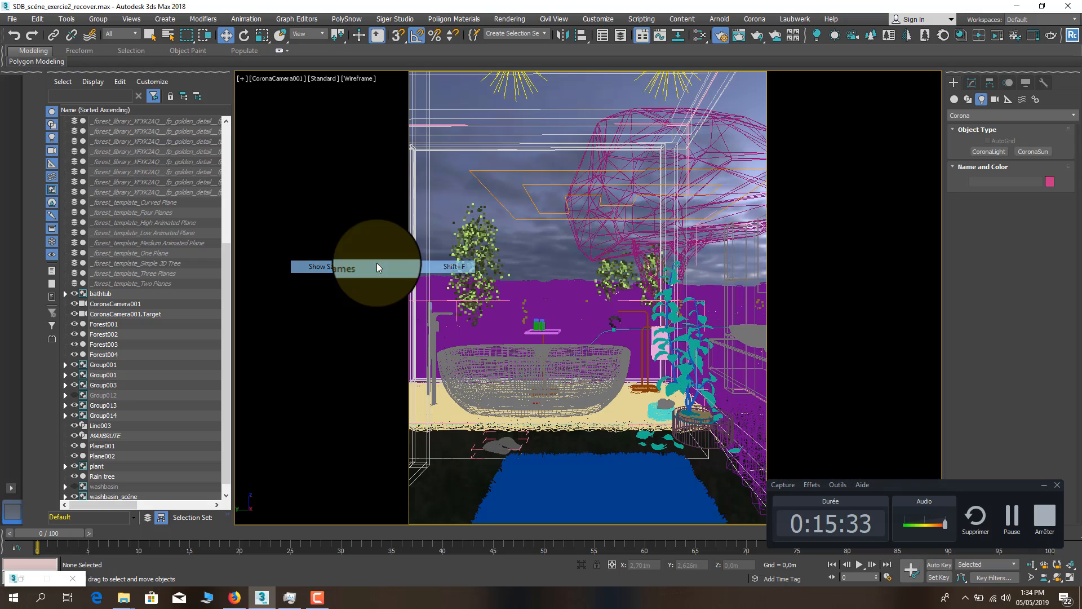
Dolly CoronaCamera001 slightly back from the bathtub and return to the Move tool
{"action": "left_click", "coordinate": [1030, 577]}
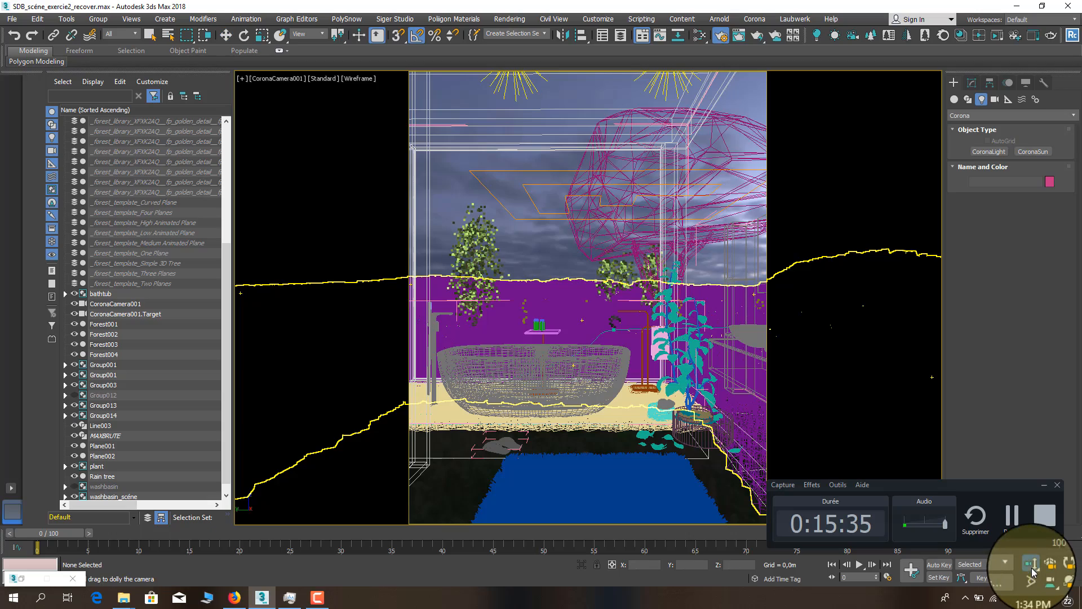
{"action": "left_click_drag", "start_coordinate": [719, 377], "coordinate": [727, 406]}
{"action": "left_click", "coordinate": [226, 35]}
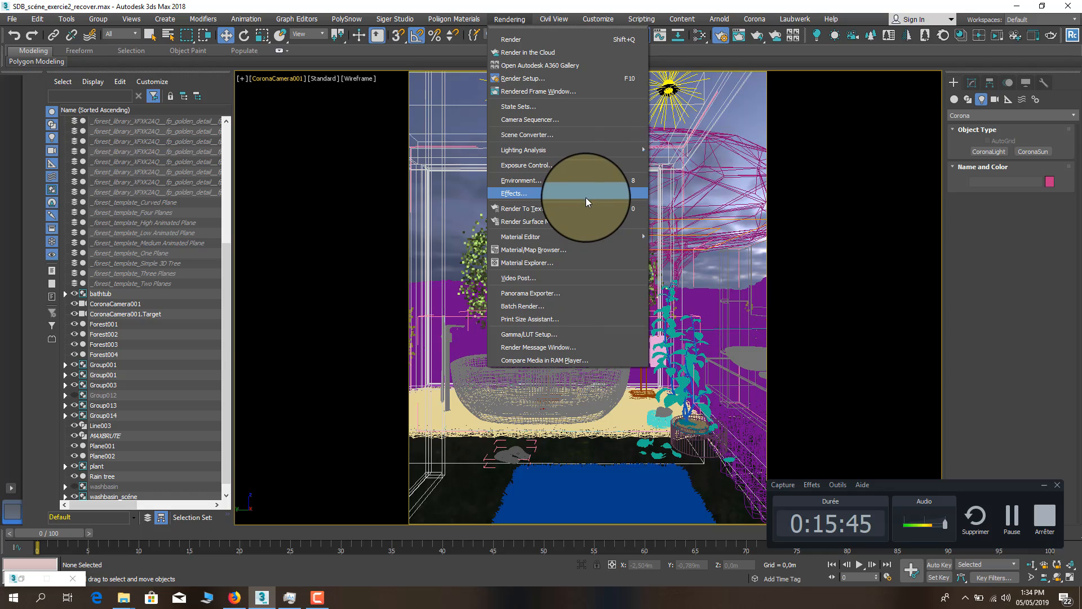
Render the CoronaCamera001 view and set the frame buffer and rendering progress windows apart
{"action": "left_click", "coordinate": [513, 39]}
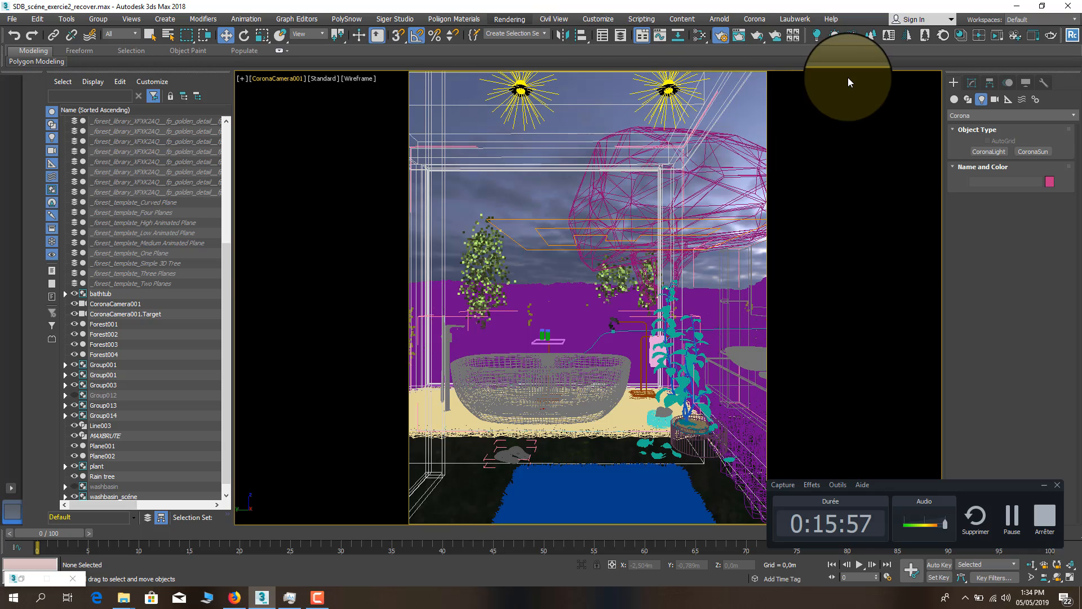
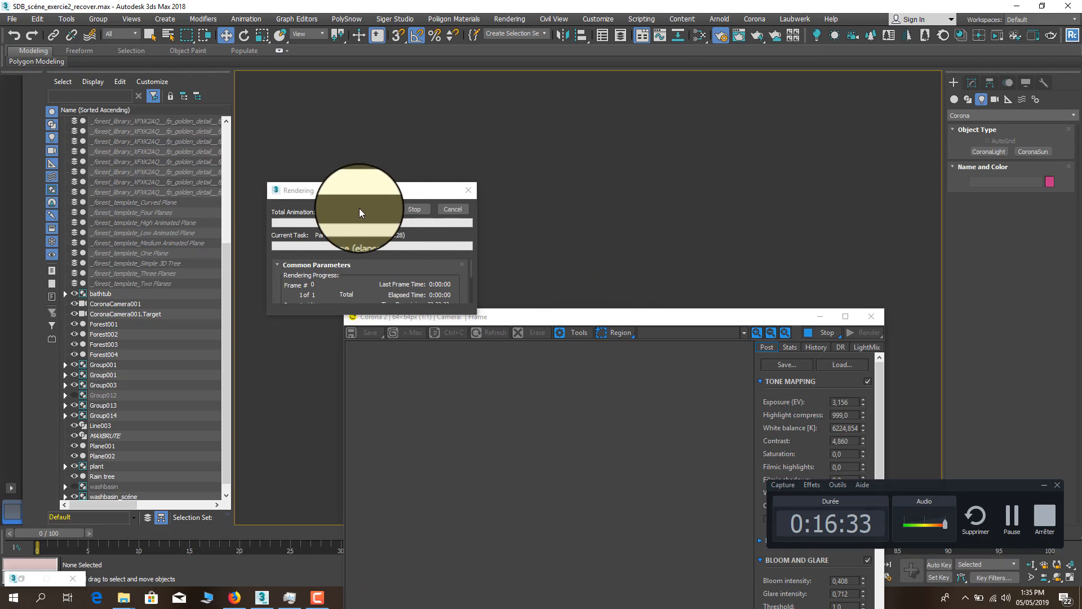
{"action": "left_click_drag", "start_coordinate": [428, 317], "coordinate": [473, 250]}
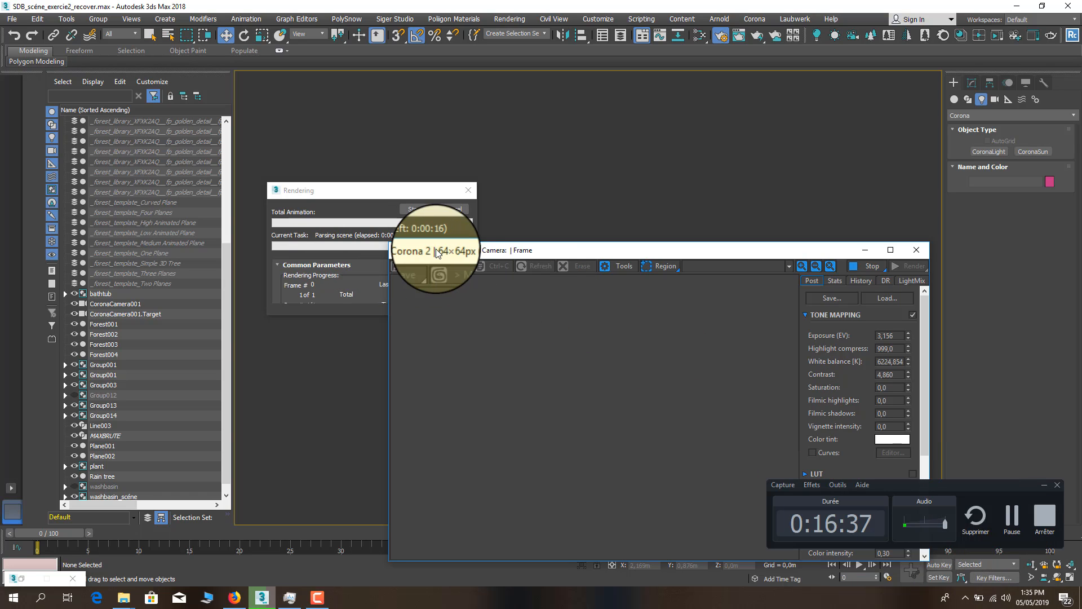
{"action": "left_click_drag", "start_coordinate": [438, 252], "coordinate": [462, 234]}
{"action": "left_click_drag", "start_coordinate": [310, 189], "coordinate": [257, 121]}
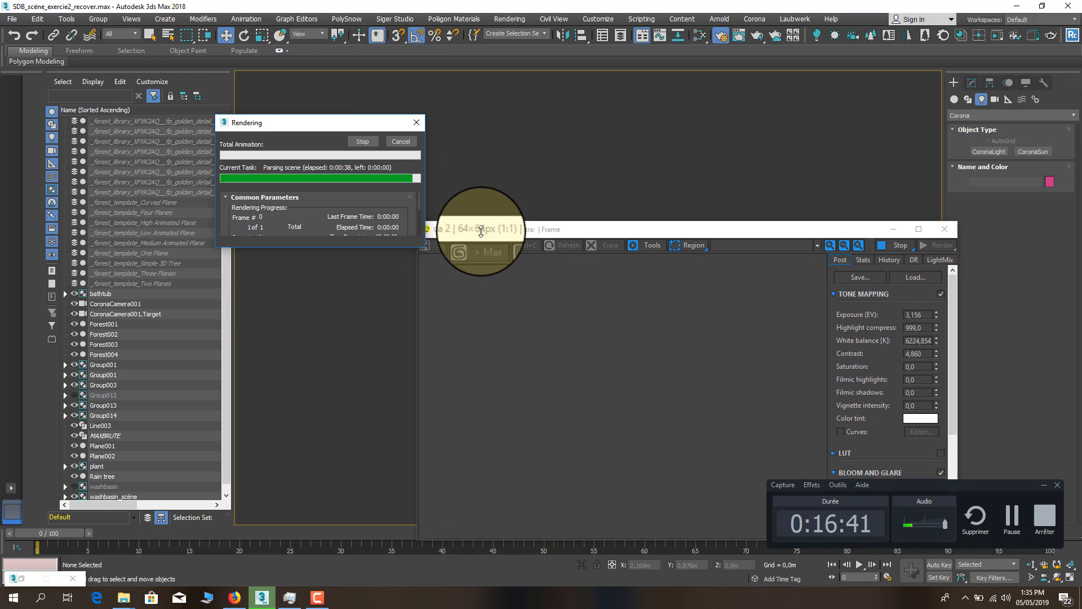
{"action": "left_click_drag", "start_coordinate": [481, 231], "coordinate": [441, 190]}
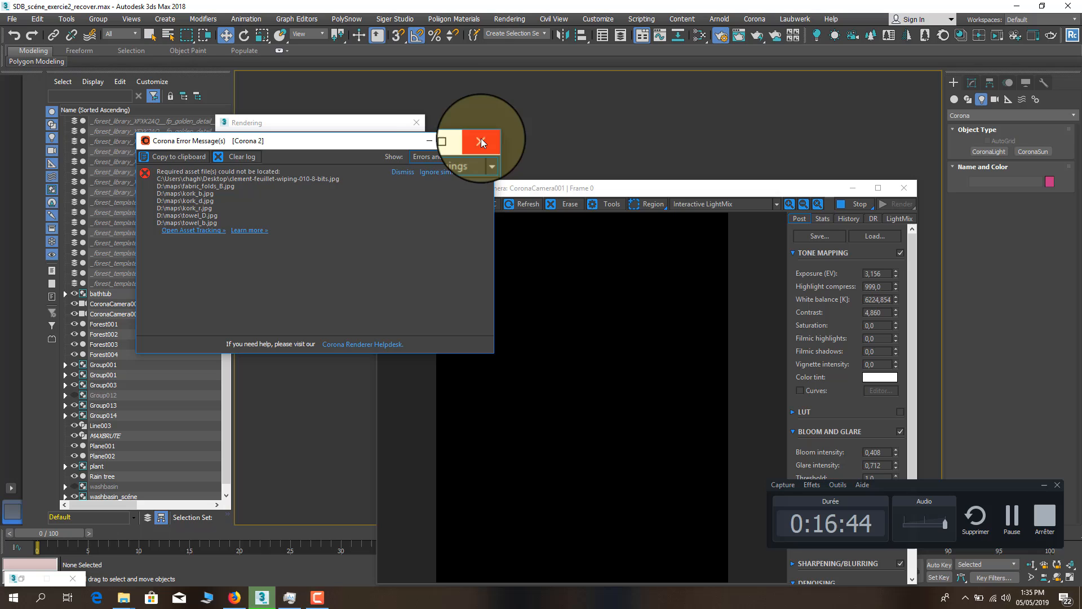
Minimize the Corona error message window and display the BEAUTY pass in the frame buffer beside the rendering progress
{"action": "left_click", "coordinate": [430, 141]}
{"action": "left_click_drag", "start_coordinate": [473, 189], "coordinate": [464, 99]}
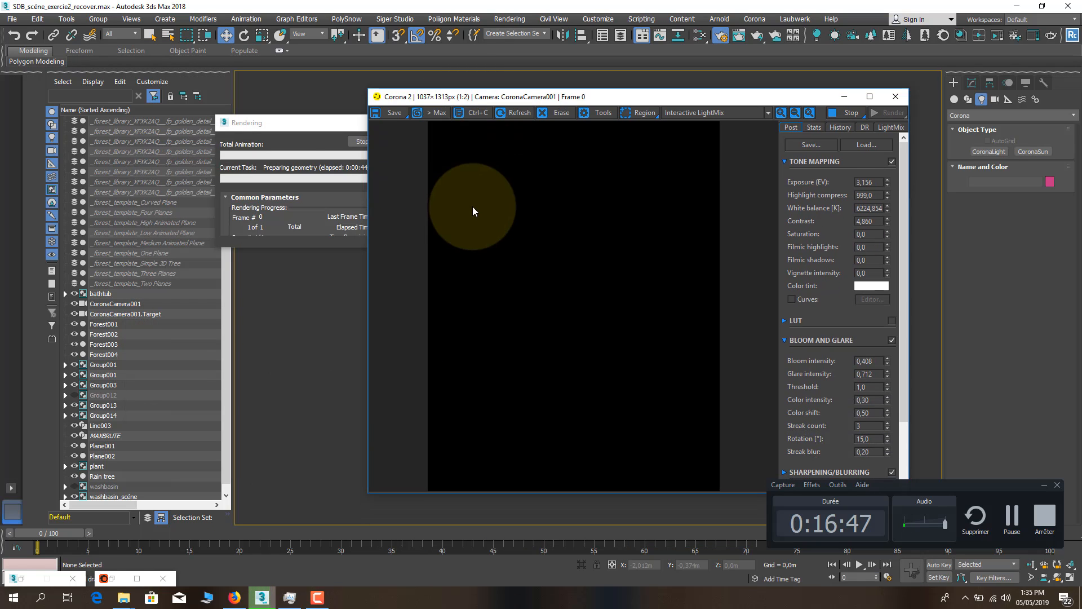
{"action": "left_click_drag", "start_coordinate": [295, 122], "coordinate": [224, 121]}
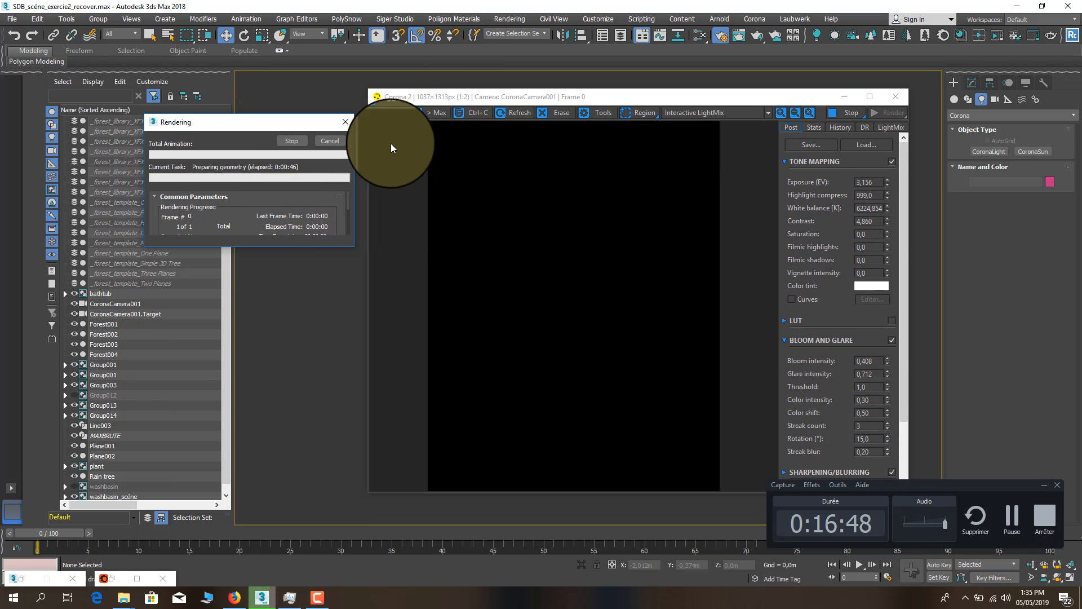
{"action": "left_click", "coordinate": [688, 113]}
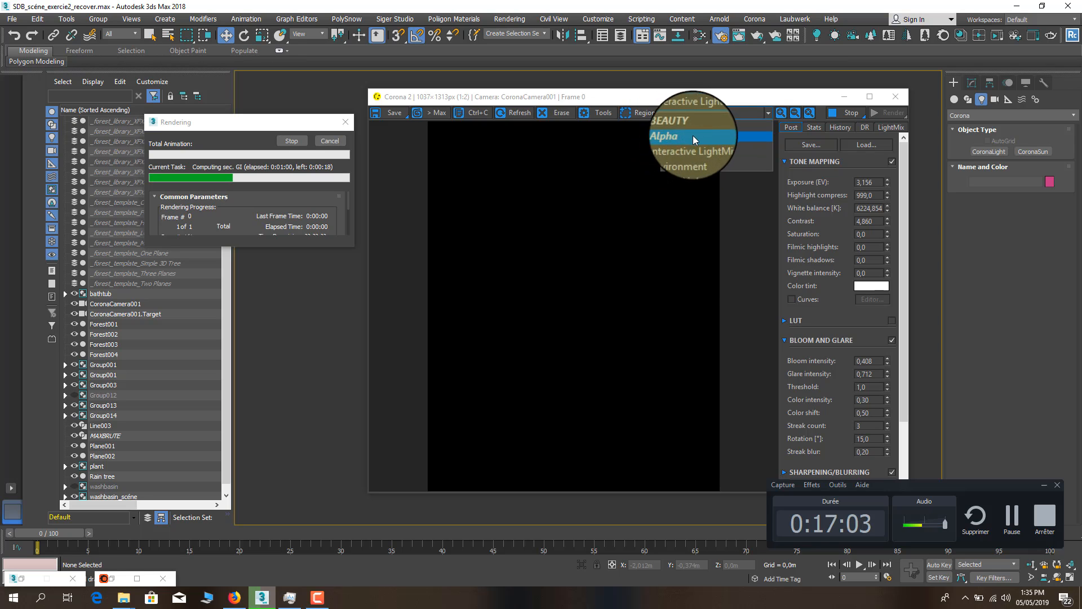
{"action": "left_click", "coordinate": [681, 127]}
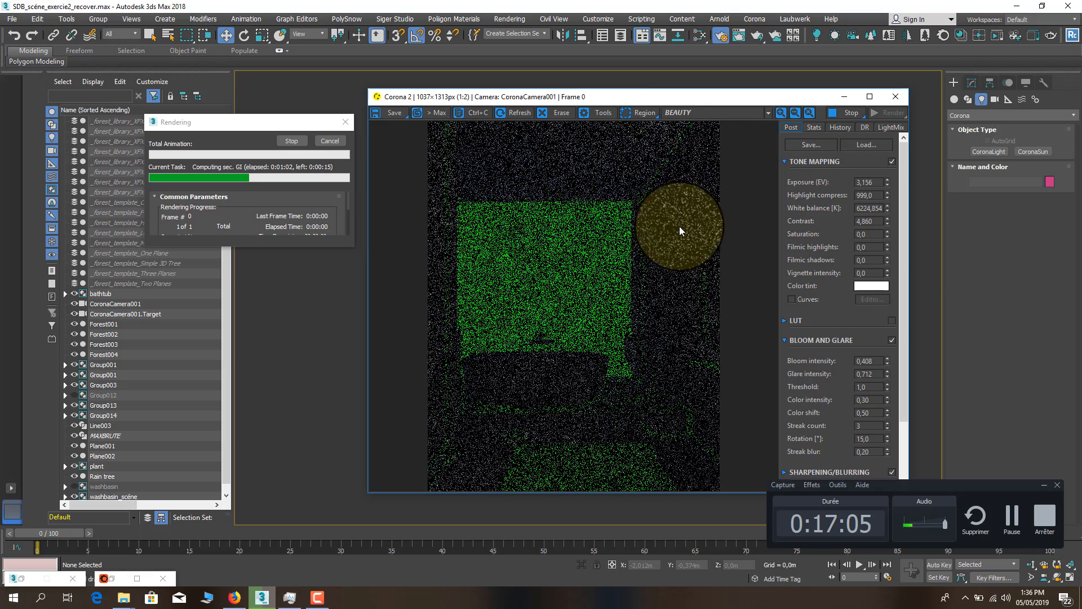
Reposition the frame buffer and preview the Interactive LightMix element, returning to the BEAUTY pass
{"action": "left_click_drag", "start_coordinate": [633, 98], "coordinate": [542, 90]}
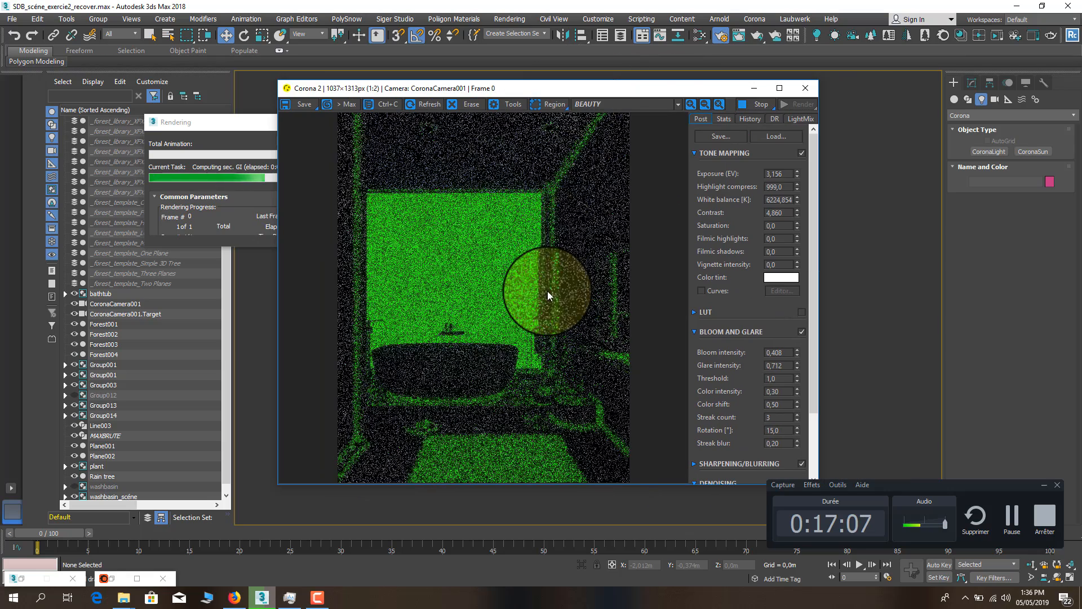
{"action": "left_click", "coordinate": [589, 105]}
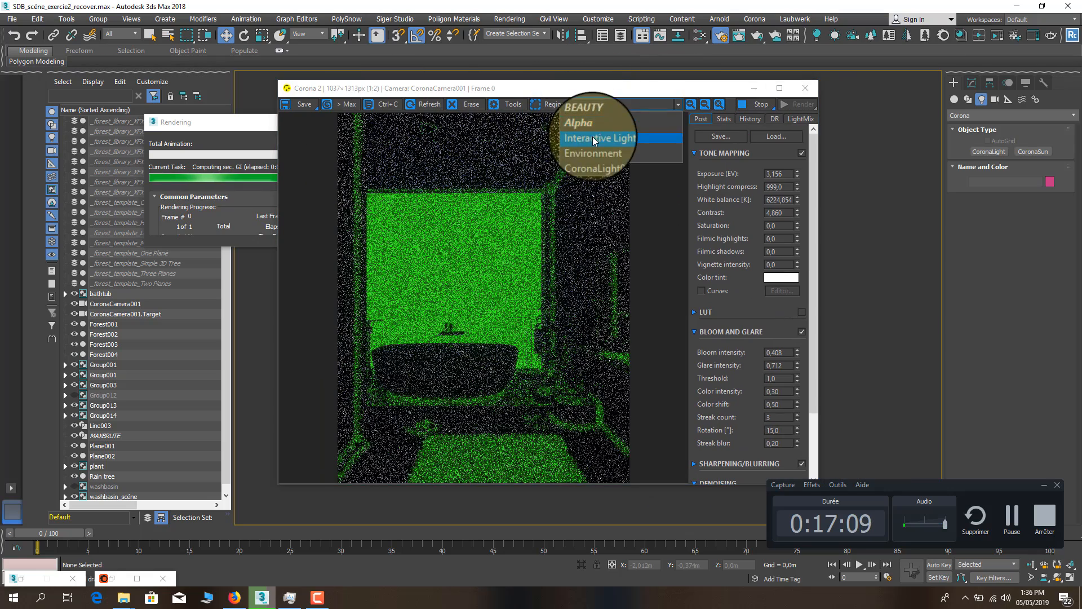
{"action": "left_click", "coordinate": [593, 138]}
{"action": "left_click", "coordinate": [593, 104]}
{"action": "left_click", "coordinate": [593, 117]}
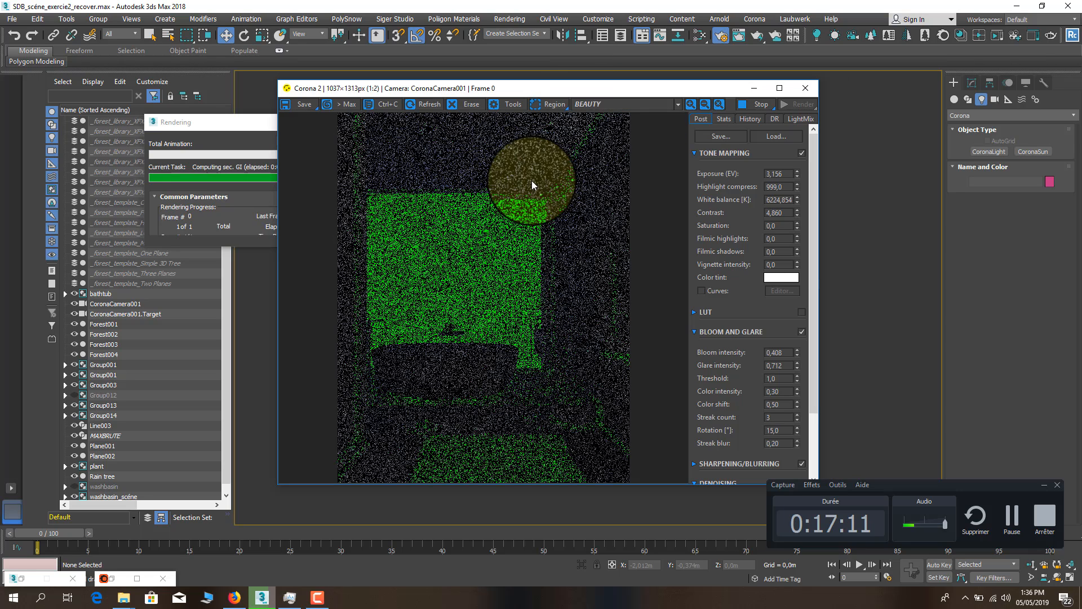
Rearrange the rendering progress and frame buffer windows and collapse the Common Parameters section
{"action": "left_click_drag", "start_coordinate": [225, 122], "coordinate": [243, 140]}
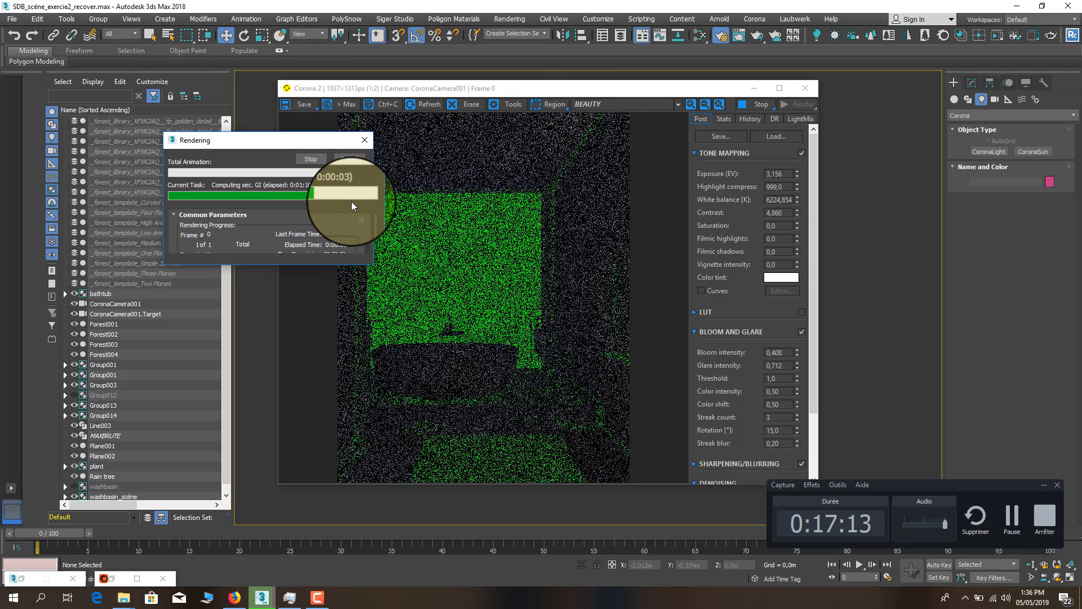
{"action": "left_click_drag", "start_coordinate": [586, 93], "coordinate": [628, 87]}
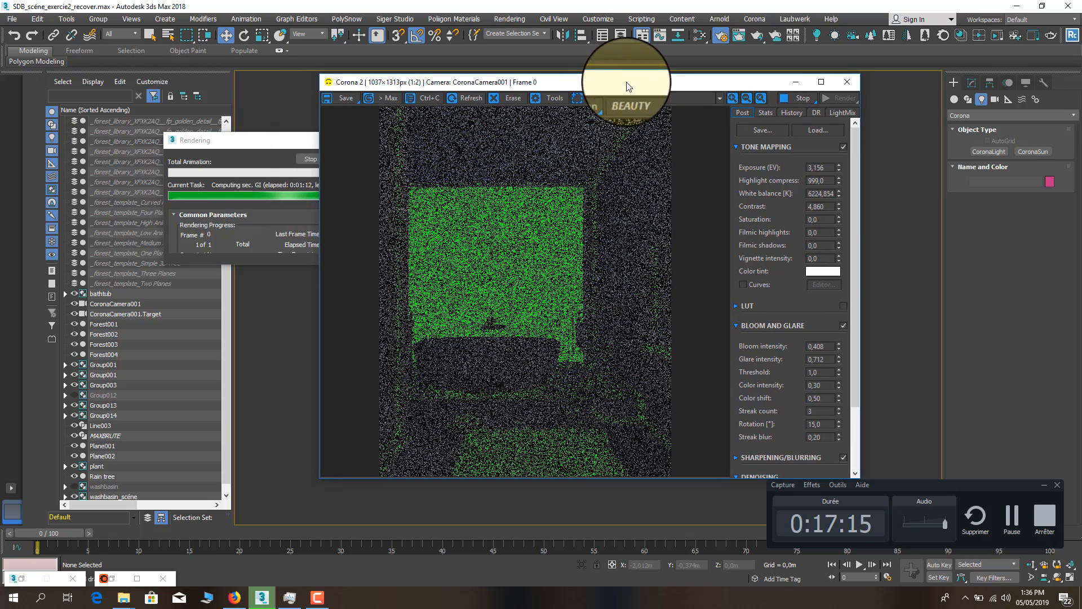
{"action": "left_click", "coordinate": [283, 217]}
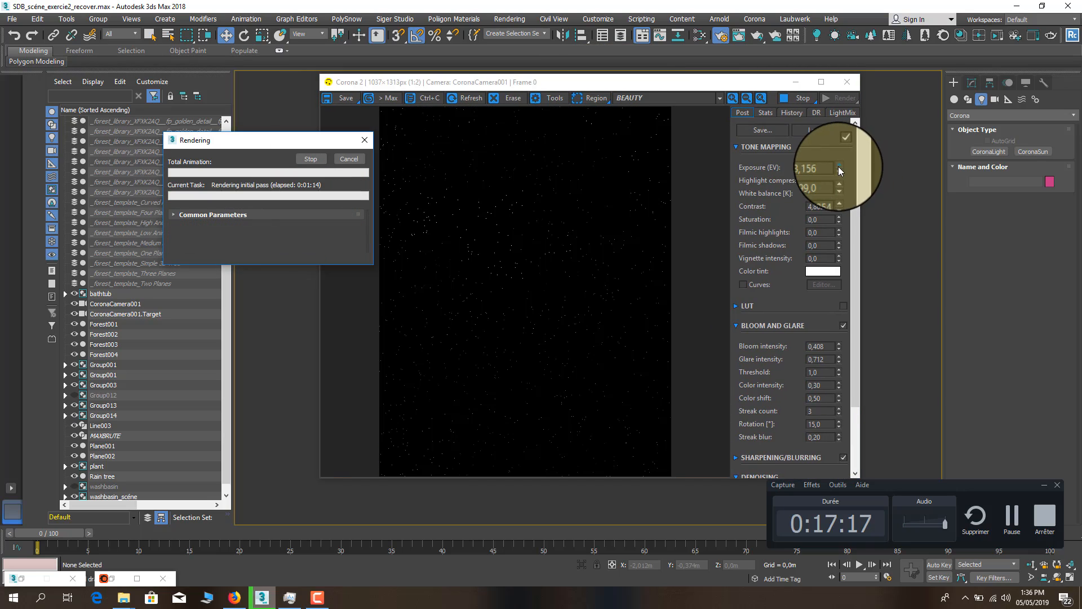
Try tone mapping exposures of about 3.102 and -1.670 EV, resetting the exposure to 0 before each
{"action": "left_click", "coordinate": [837, 167]}
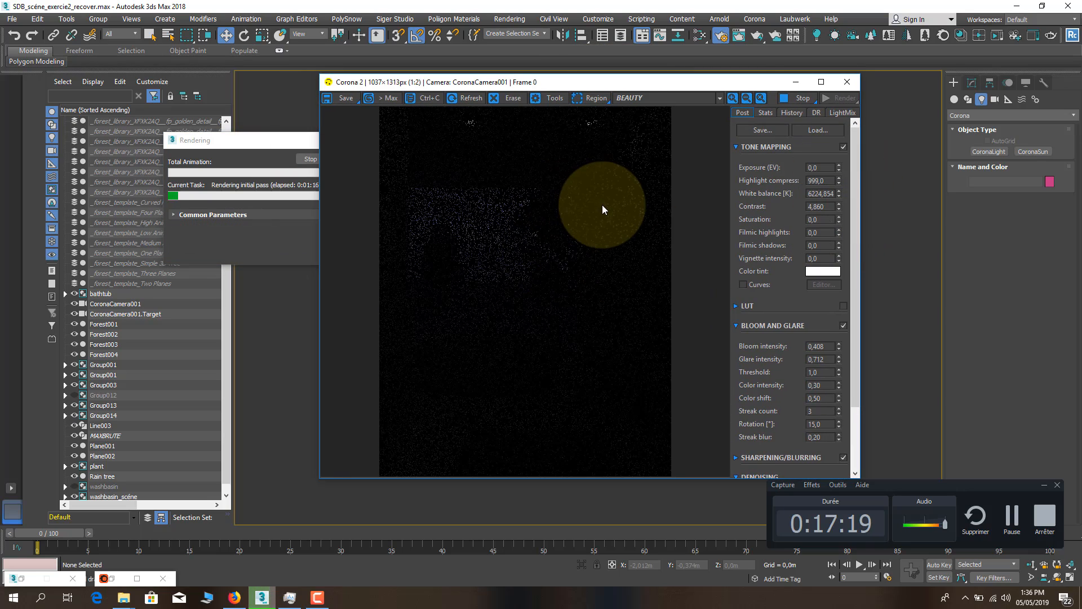
{"action": "left_click", "coordinate": [820, 167]}
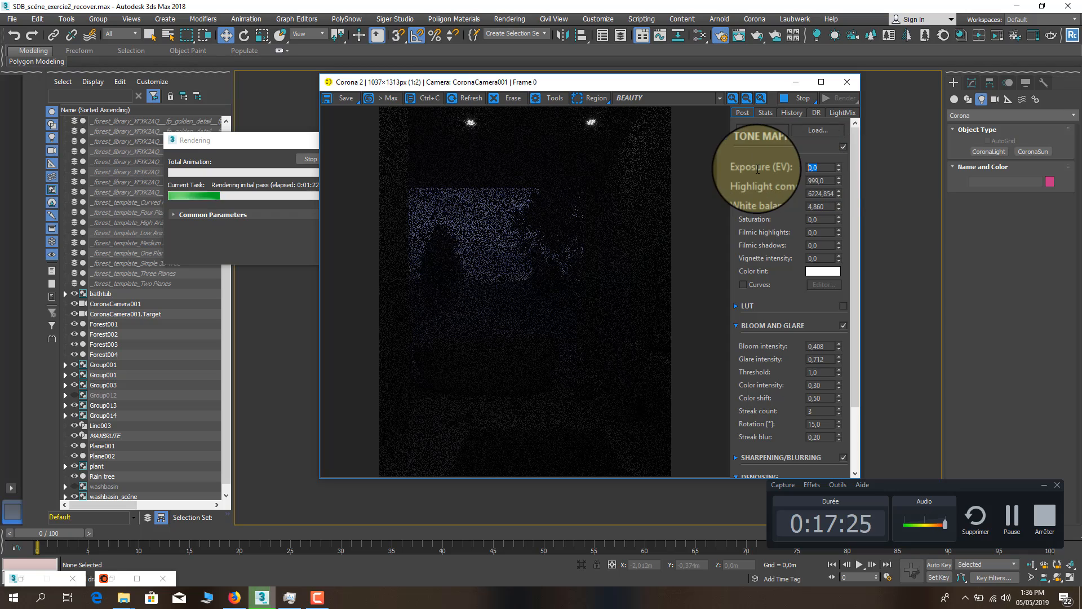
{"action": "left_click_drag", "start_coordinate": [840, 169], "coordinate": [857, 29]}
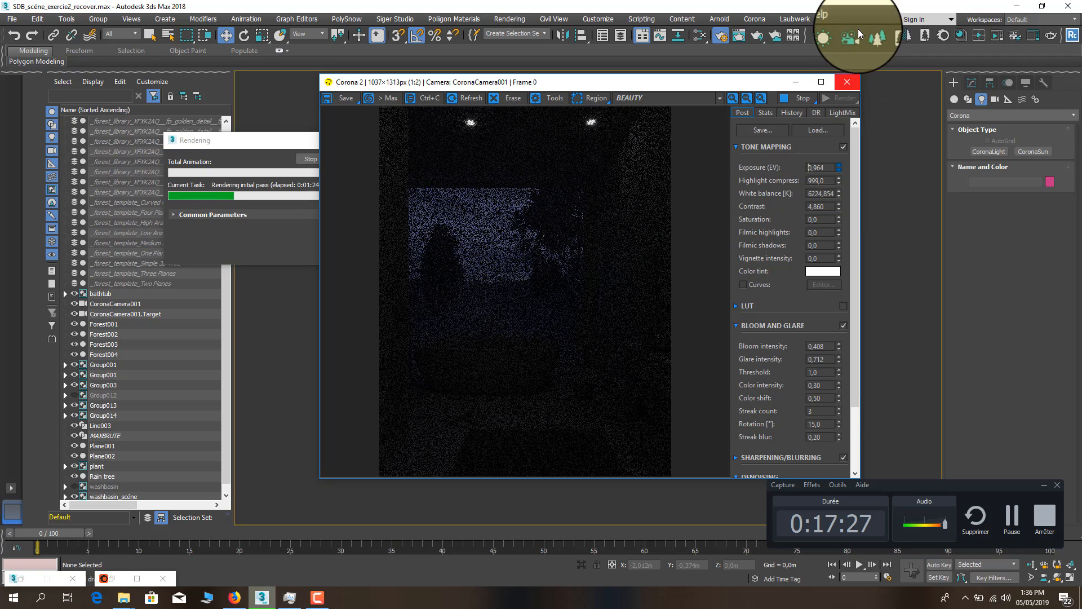
{"action": "left_click_drag", "start_coordinate": [860, 472], "coordinate": [858, 465]}
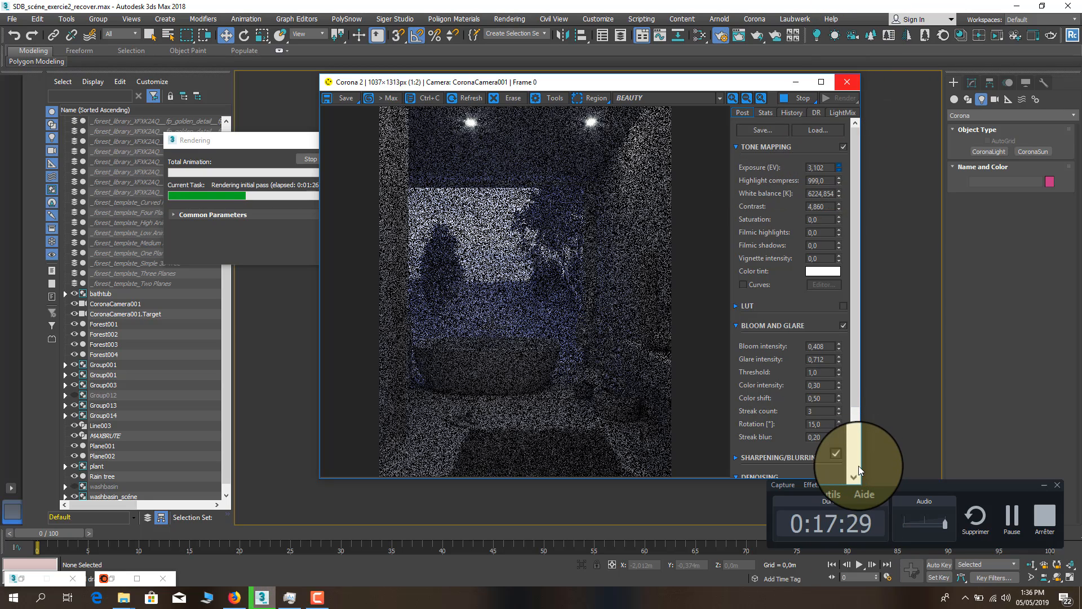
{"action": "right_click", "coordinate": [840, 169]}
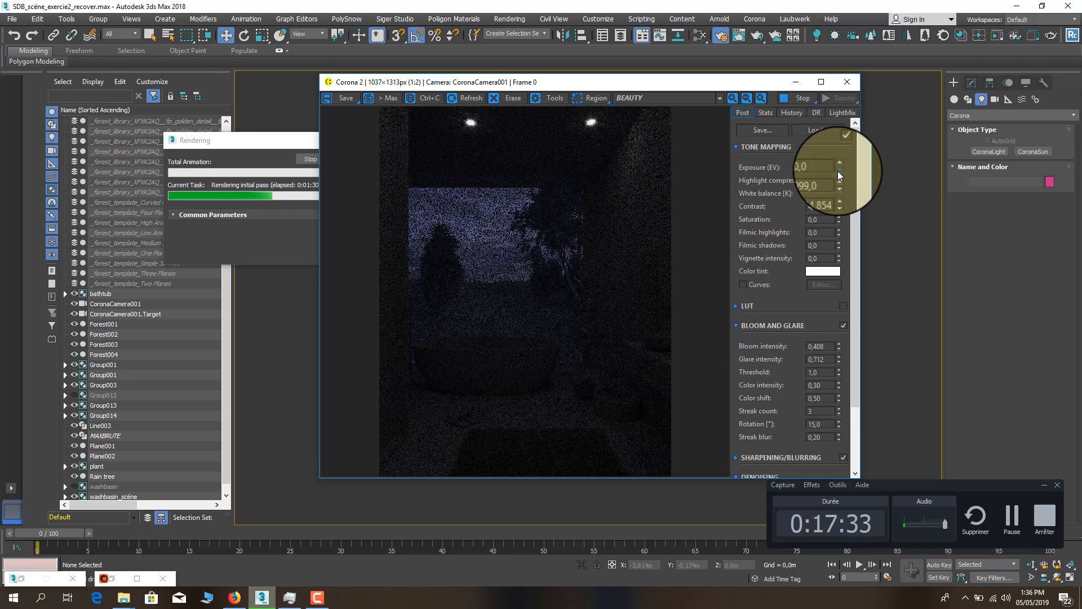
{"action": "left_click_drag", "start_coordinate": [839, 169], "coordinate": [837, 385]}
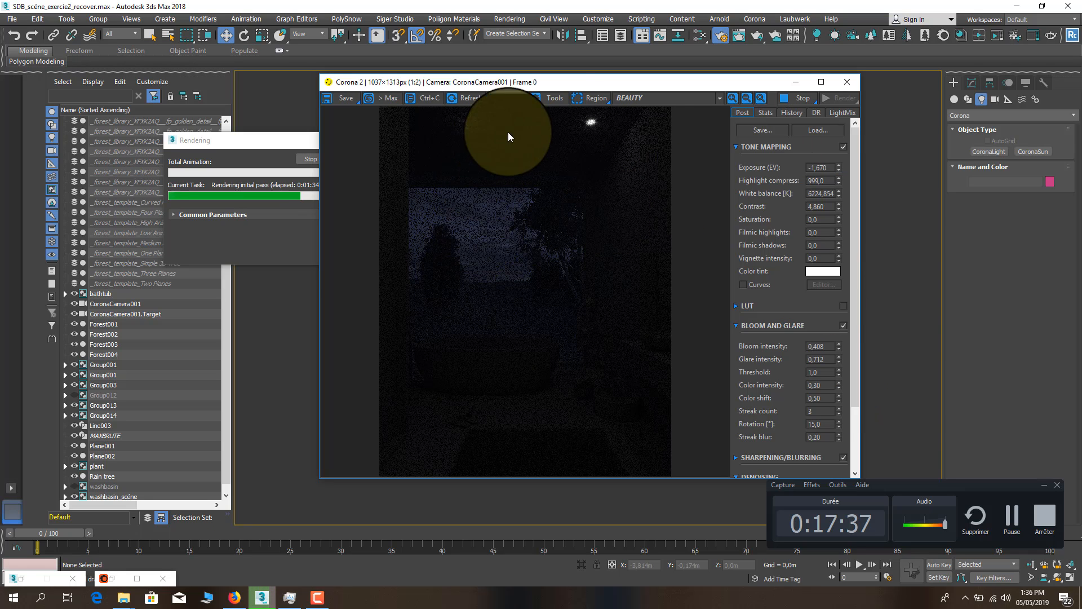
Set the tone mapping exposure to 3.587 EV and move the rendering progress window clear of the frame buffer
{"action": "right_click", "coordinate": [839, 168]}
{"action": "left_click_drag", "start_coordinate": [840, 168], "coordinate": [876, 465]}
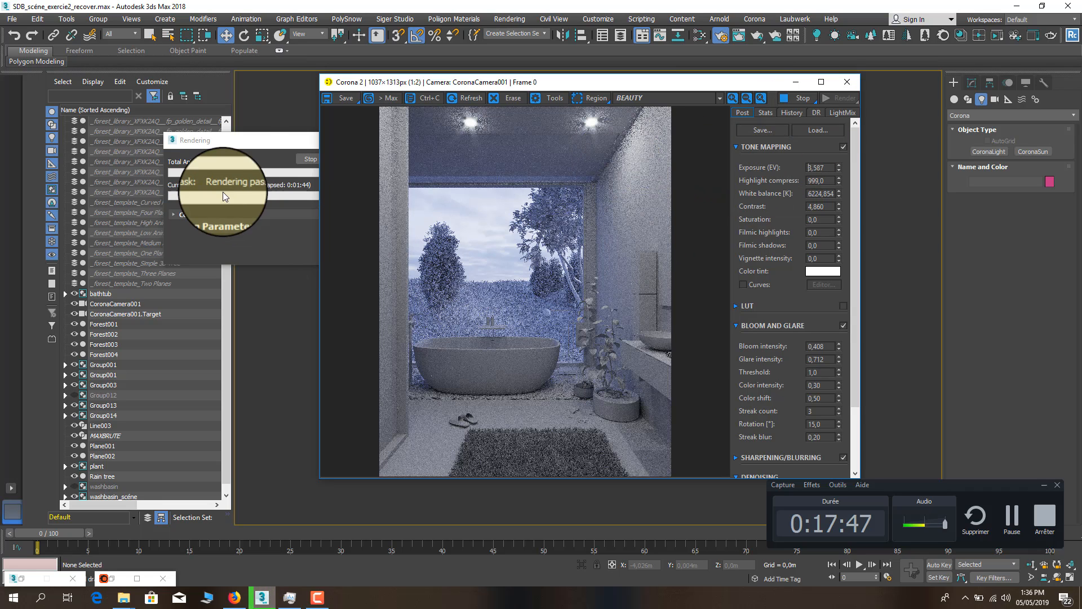
{"action": "left_click_drag", "start_coordinate": [235, 145], "coordinate": [154, 146]}
{"action": "left_click_drag", "start_coordinate": [255, 145], "coordinate": [174, 153]}
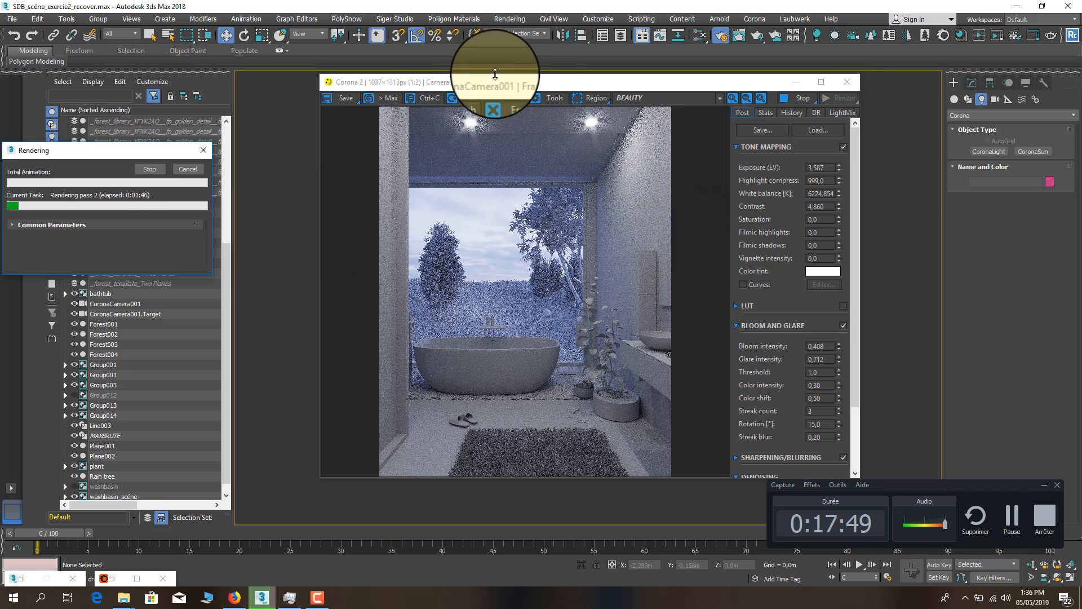
{"action": "left_click_drag", "start_coordinate": [522, 82], "coordinate": [510, 83]}
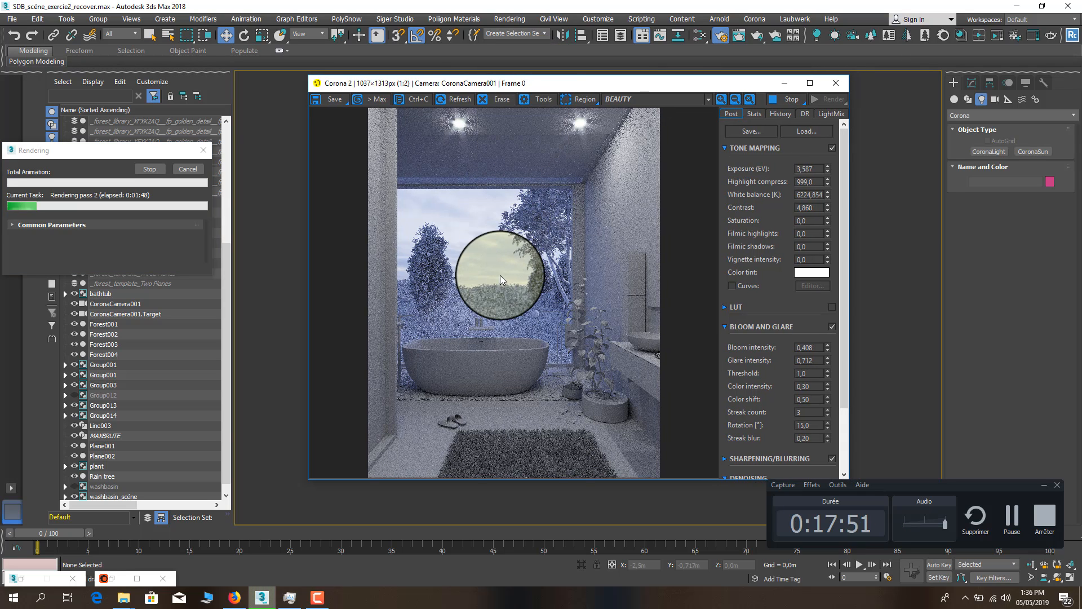
Compare the Alpha element with the BEAUTY pass to examine the mask of the window opening
{"action": "left_click", "coordinate": [622, 99]}
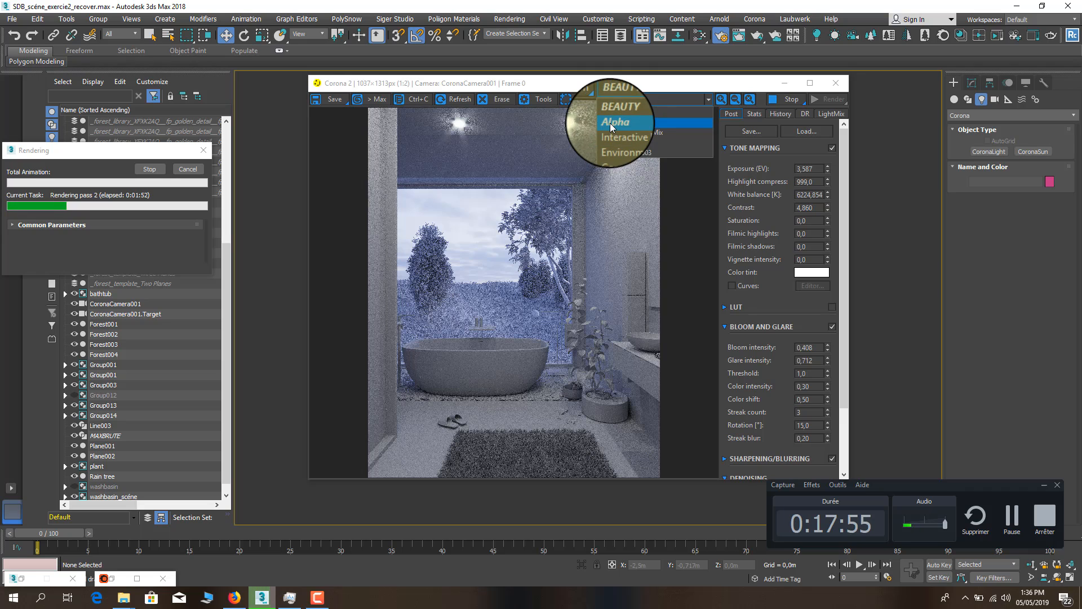
{"action": "left_click", "coordinate": [614, 126]}
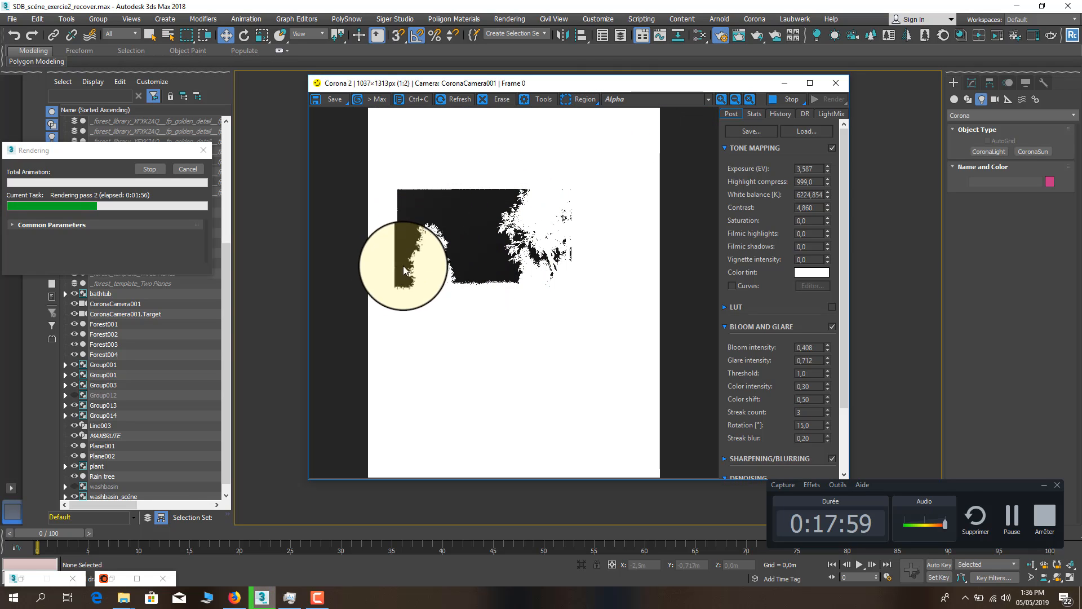
{"action": "left_click", "coordinate": [625, 99]}
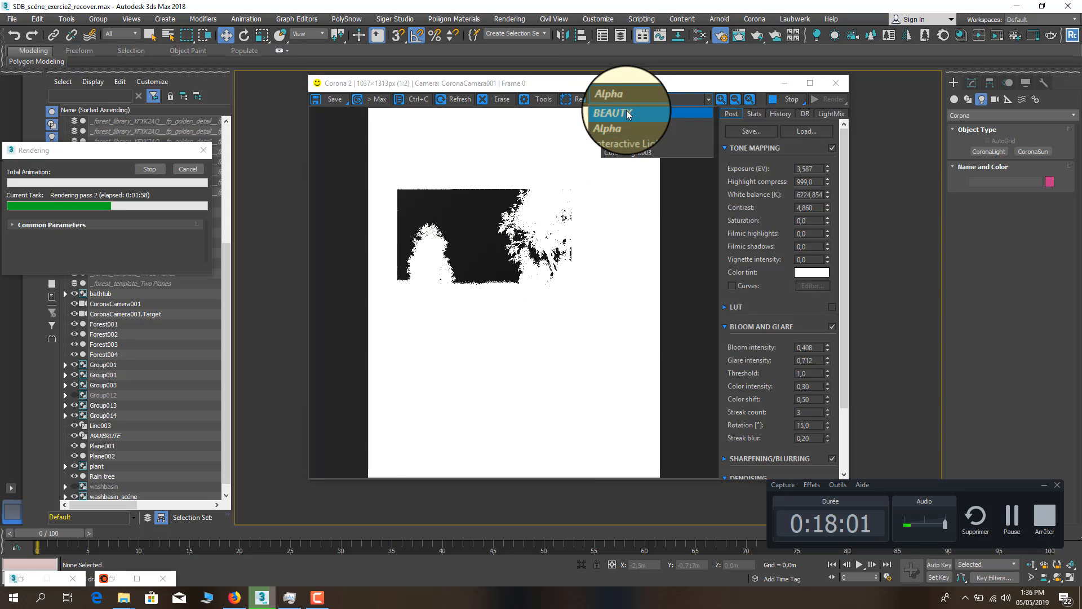
{"action": "left_click", "coordinate": [627, 109]}
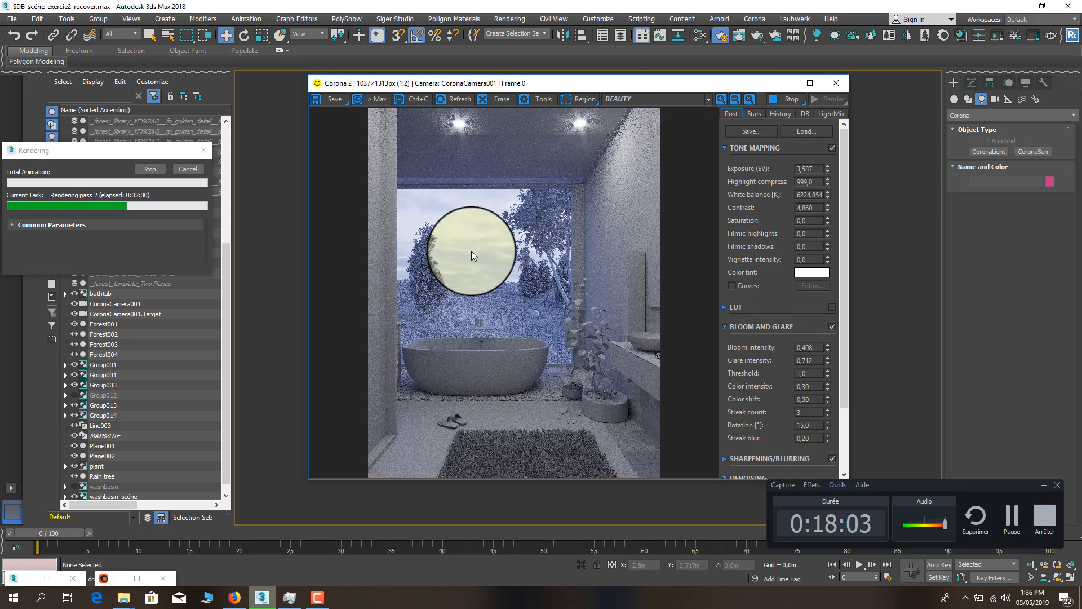
{"action": "left_click", "coordinate": [627, 104]}
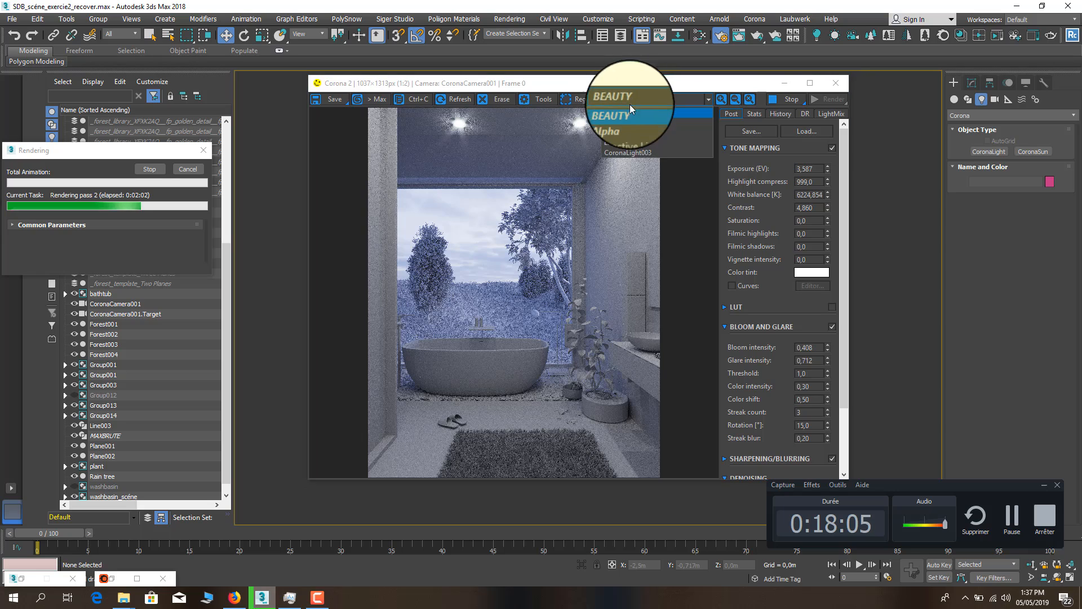
{"action": "left_click", "coordinate": [618, 144]}
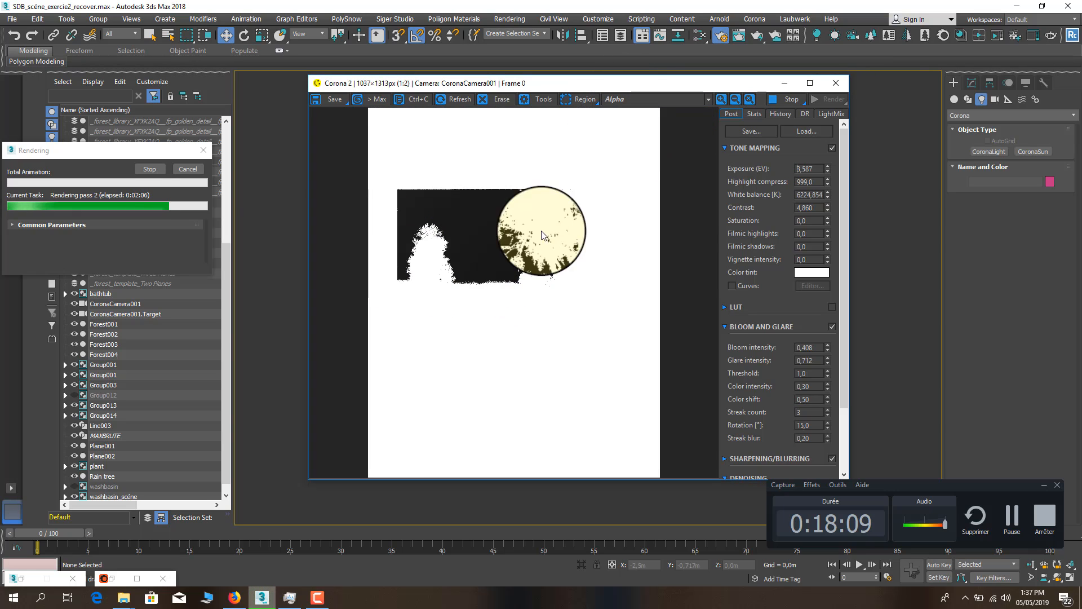
{"action": "left_click", "coordinate": [620, 96]}
{"action": "left_click", "coordinate": [617, 109]}
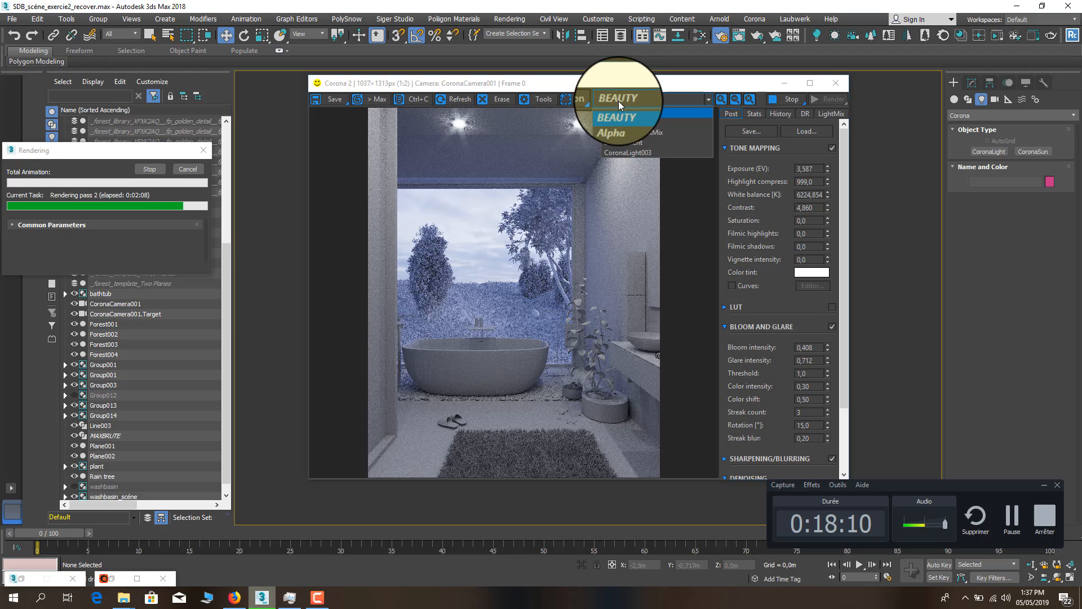
Compare Interactive LightMix with BEAUTY, leave Interactive LightMix displayed, and show the LightMix light controls
{"action": "left_click", "coordinate": [628, 131]}
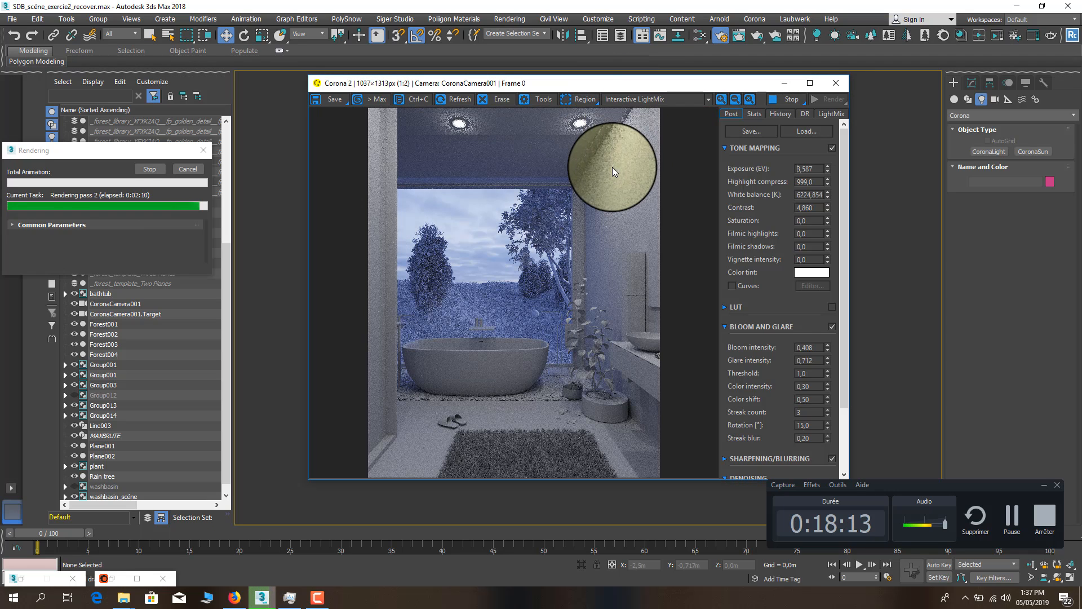
{"action": "left_click", "coordinate": [620, 99]}
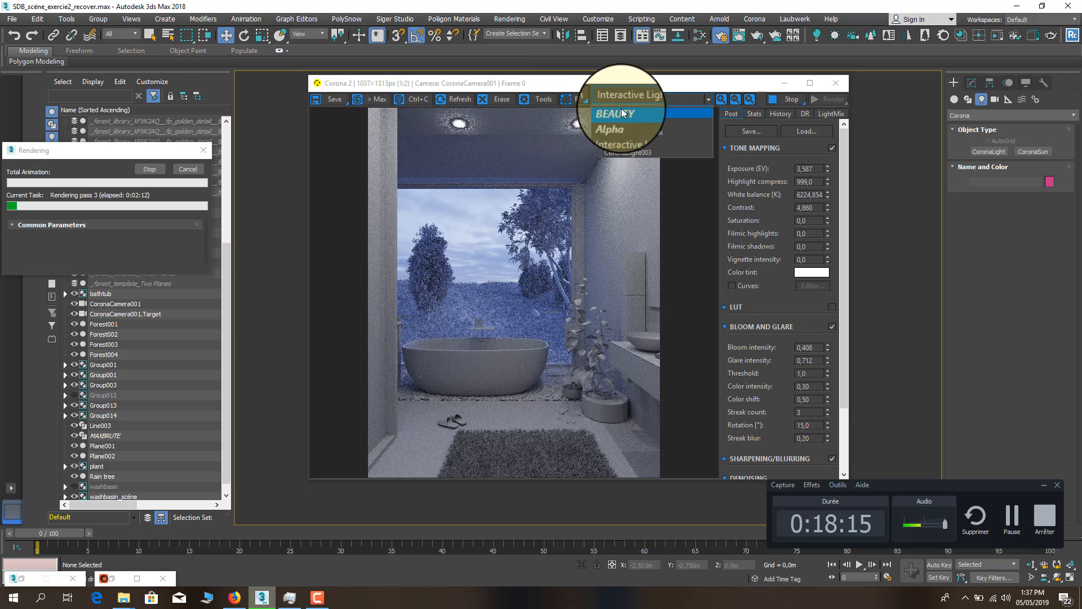
{"action": "left_click", "coordinate": [621, 108]}
{"action": "left_click", "coordinate": [624, 96]}
{"action": "left_click", "coordinate": [623, 132]}
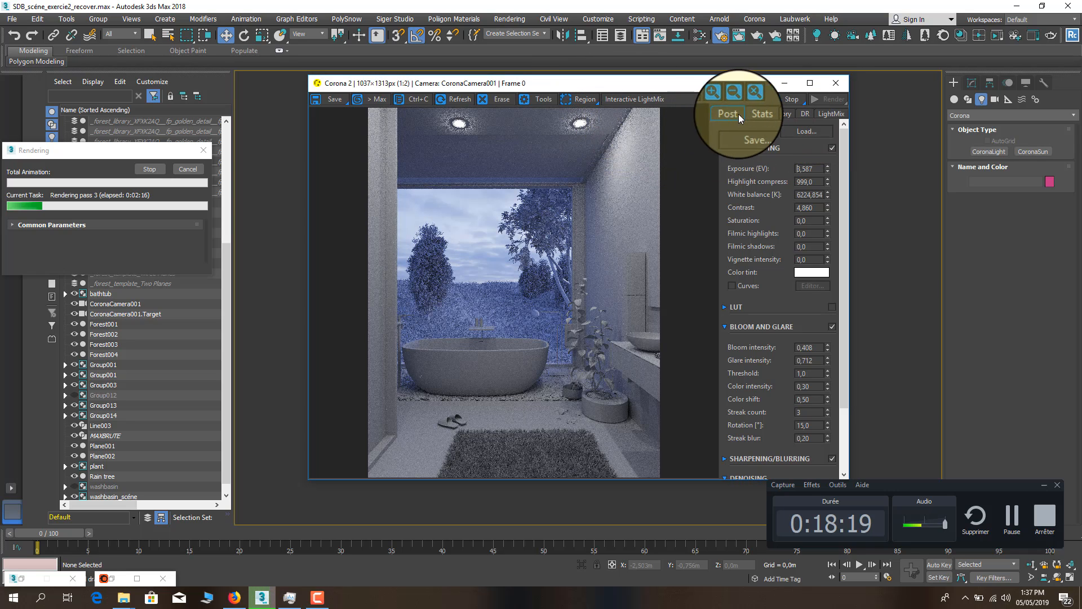
{"action": "left_click", "coordinate": [823, 115]}
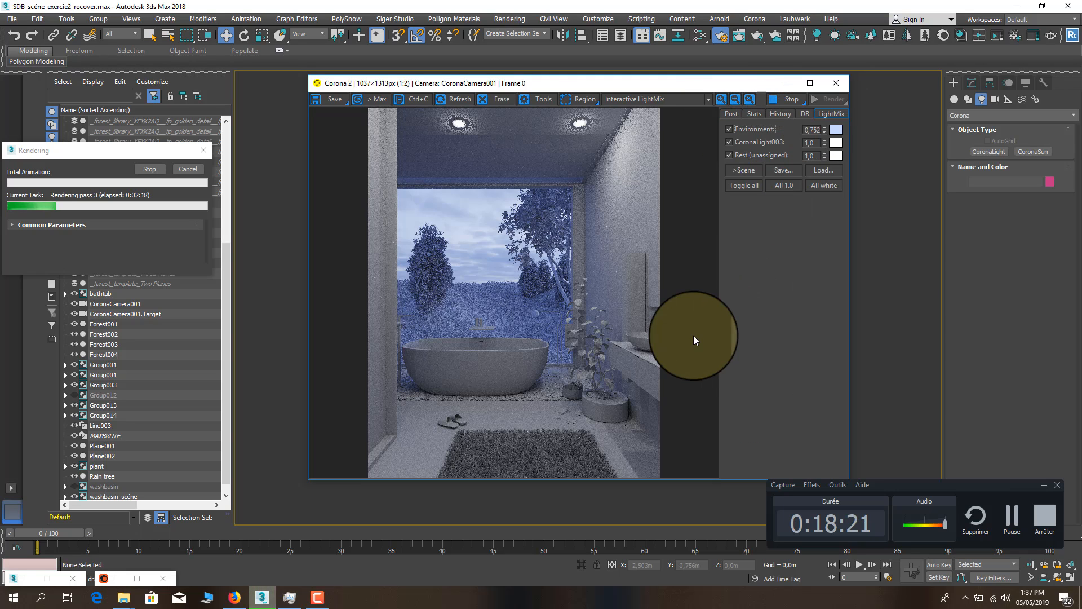
Switch LightMix light groups such as CoronaLight003 off and back on to examine their contribution to the render
{"action": "left_click", "coordinate": [729, 129]}
{"action": "left_click", "coordinate": [729, 127]}
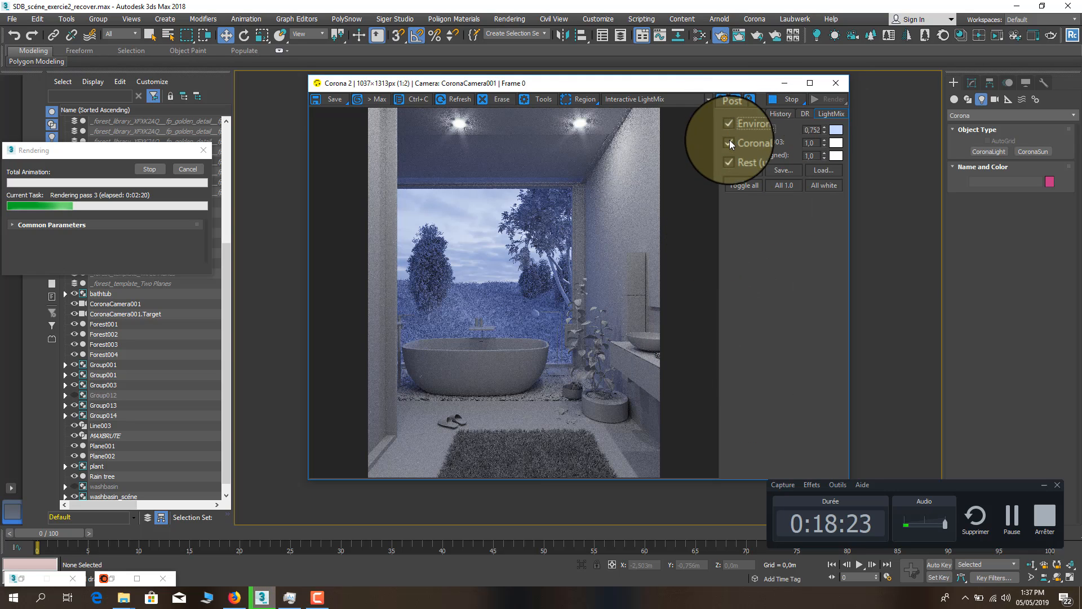
{"action": "left_click", "coordinate": [729, 144]}
{"action": "left_click", "coordinate": [730, 144]}
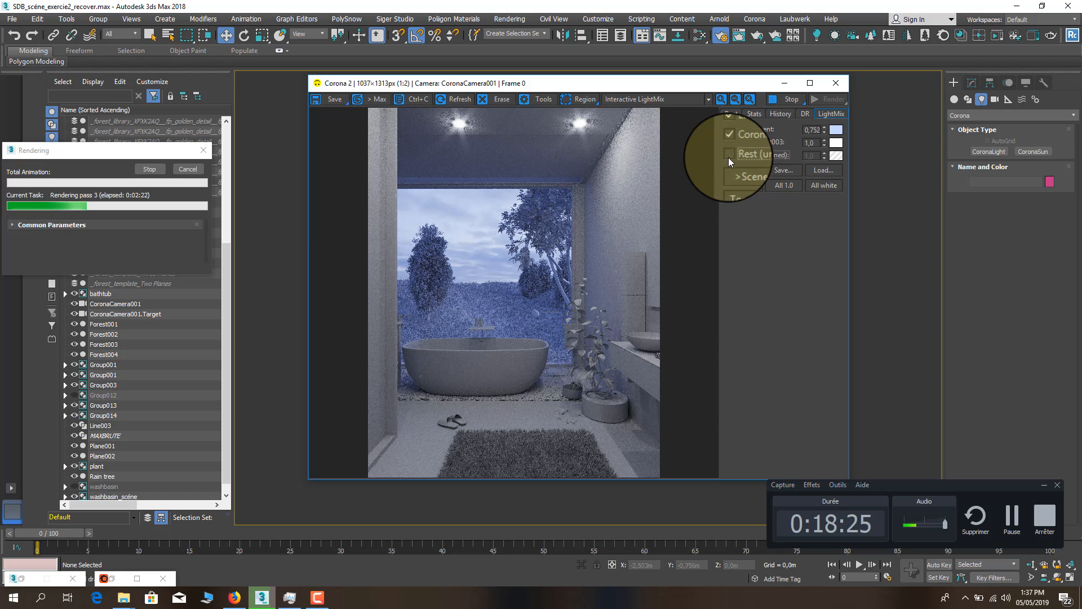
{"action": "left_click", "coordinate": [729, 145]}
{"action": "left_click", "coordinate": [728, 142]}
{"action": "left_click", "coordinate": [728, 142]}
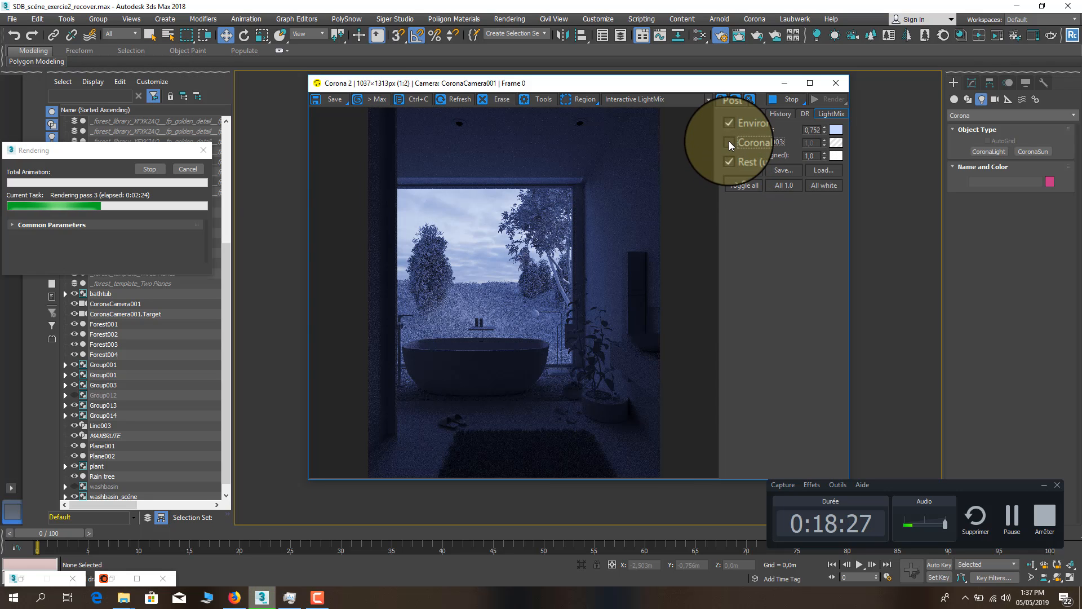
{"action": "left_click", "coordinate": [728, 142]}
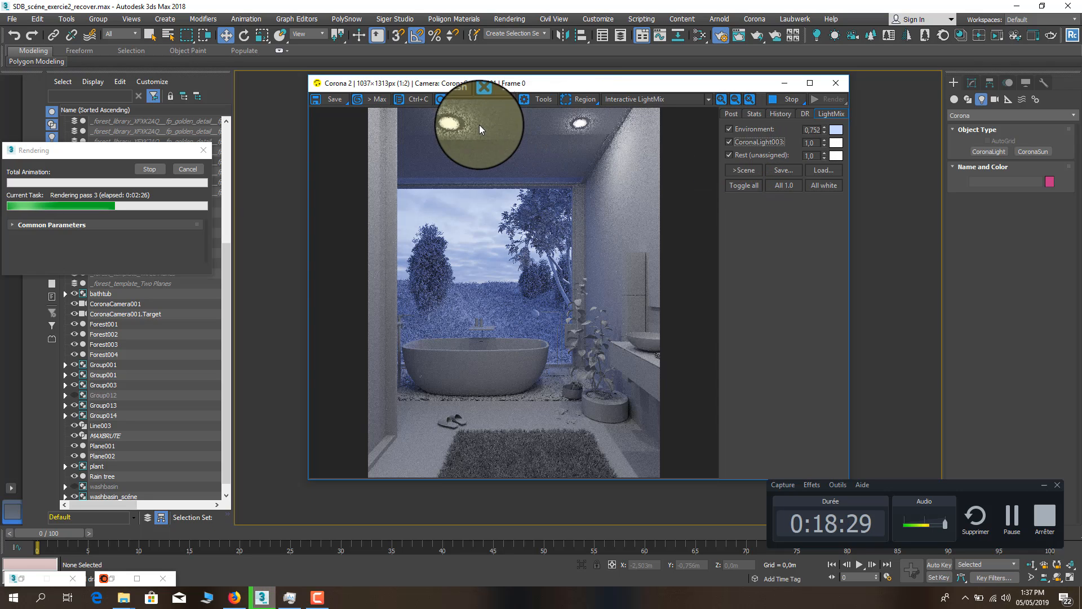
{"action": "left_click", "coordinate": [734, 143]}
{"action": "left_click", "coordinate": [734, 144]}
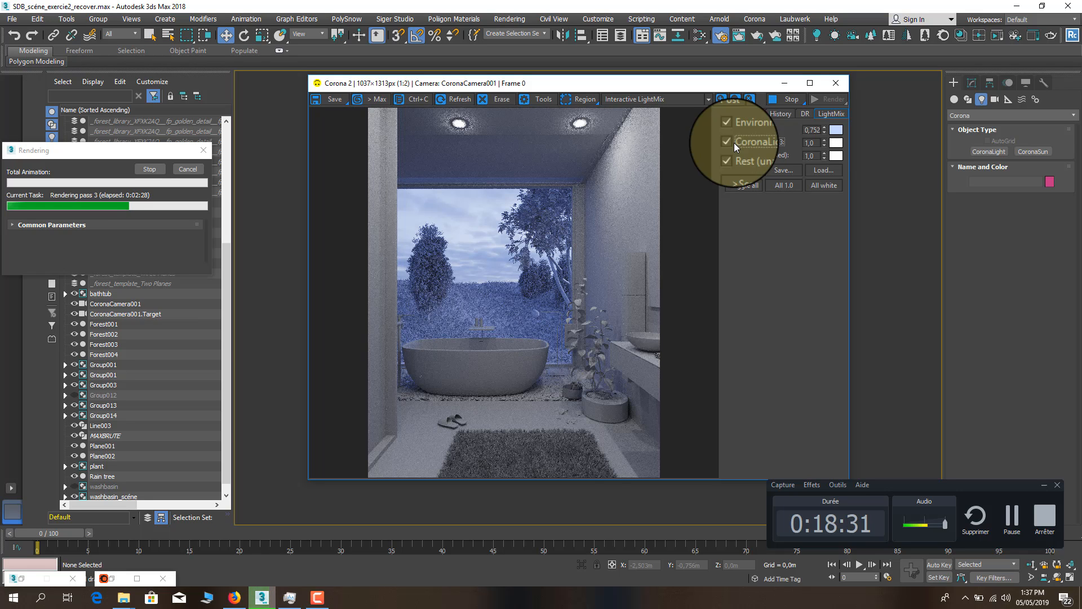
Set CoronaLight003's LightMix colour to a pale warm orange, hex FFE1BA, and raise its intensity to 1.991
{"action": "left_click", "coordinate": [835, 148]}
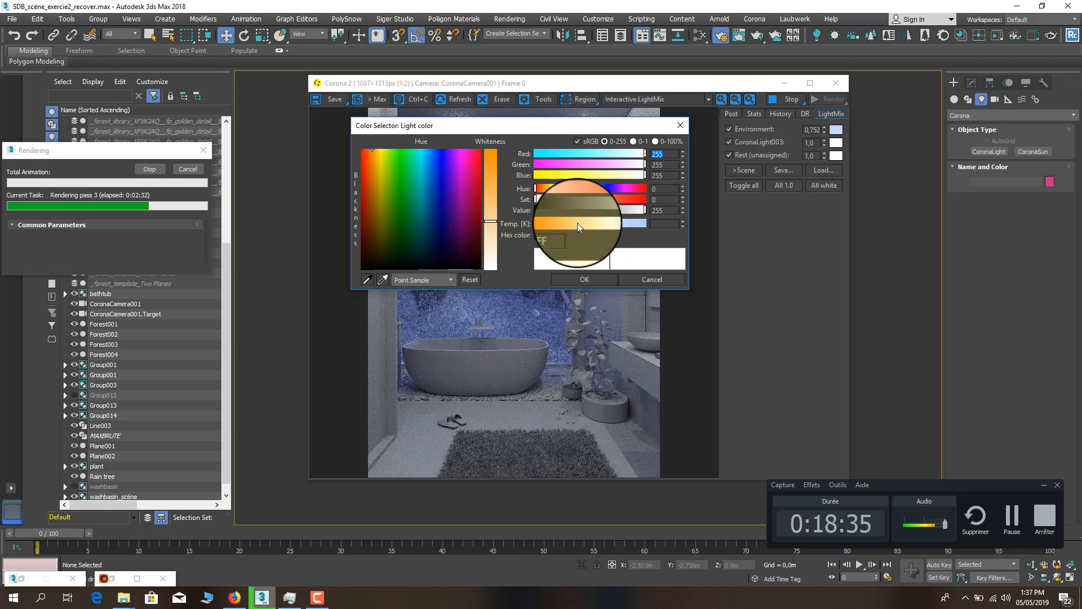
{"action": "left_click", "coordinate": [577, 223]}
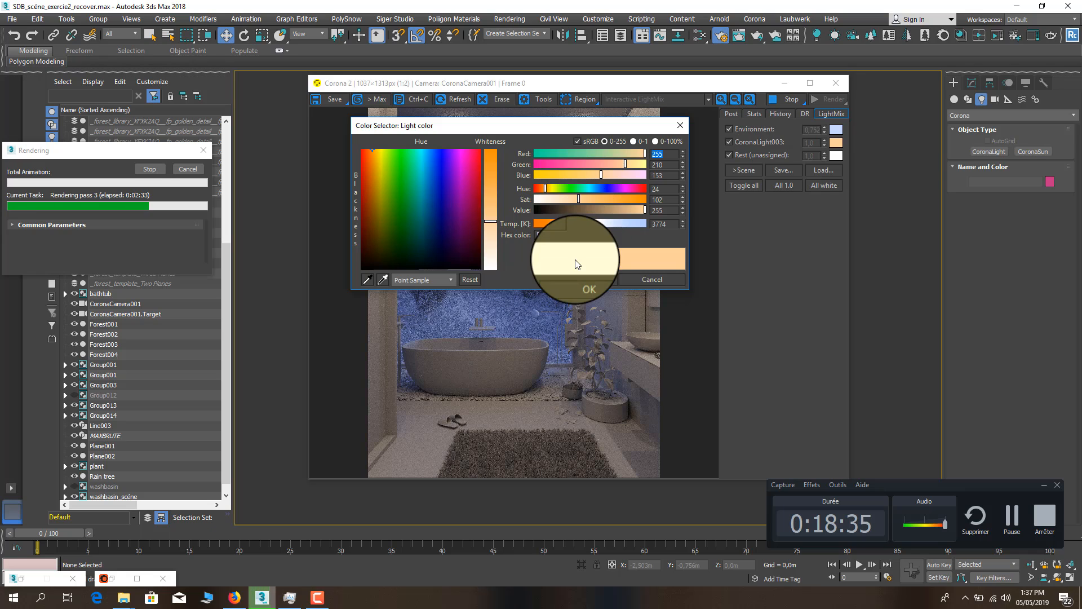
{"action": "left_click", "coordinate": [495, 154]}
{"action": "left_click_drag", "start_coordinate": [495, 126], "coordinate": [809, 176]}
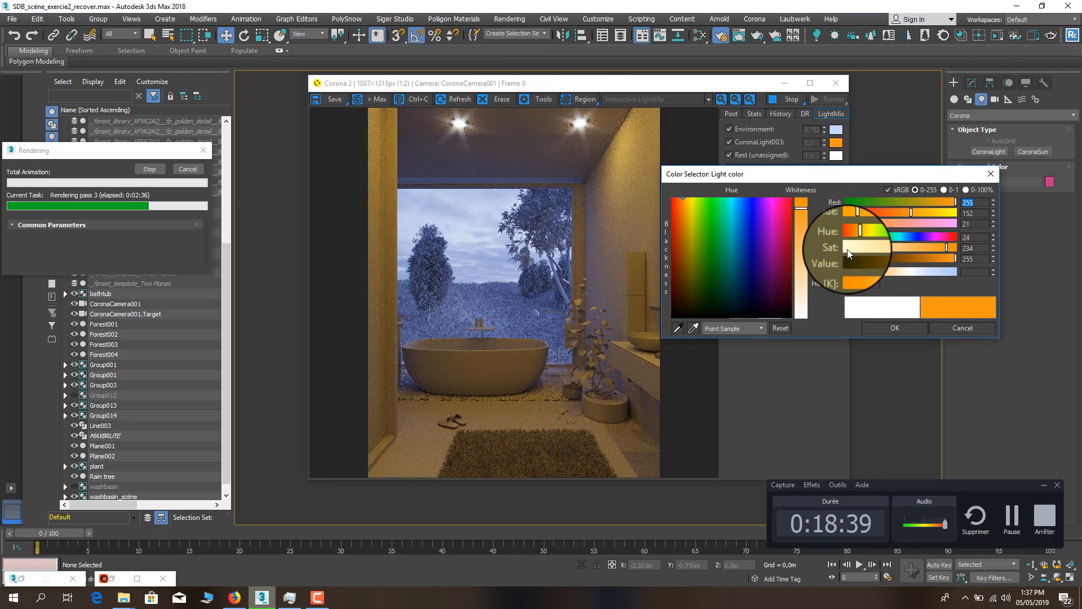
{"action": "left_click", "coordinate": [801, 287]}
{"action": "left_click", "coordinate": [803, 286]}
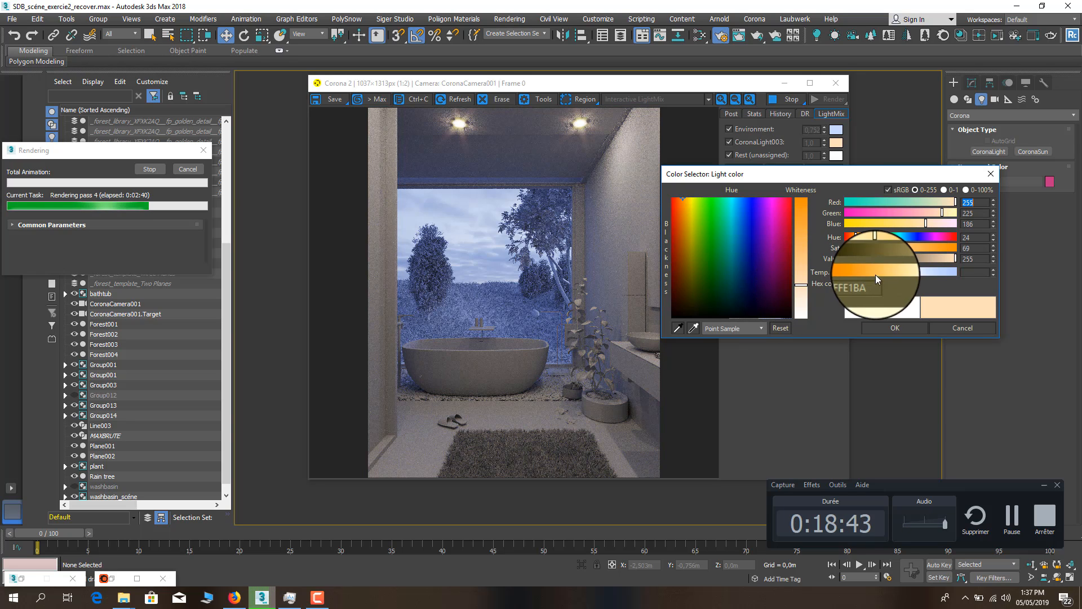
{"action": "left_click", "coordinate": [905, 327]}
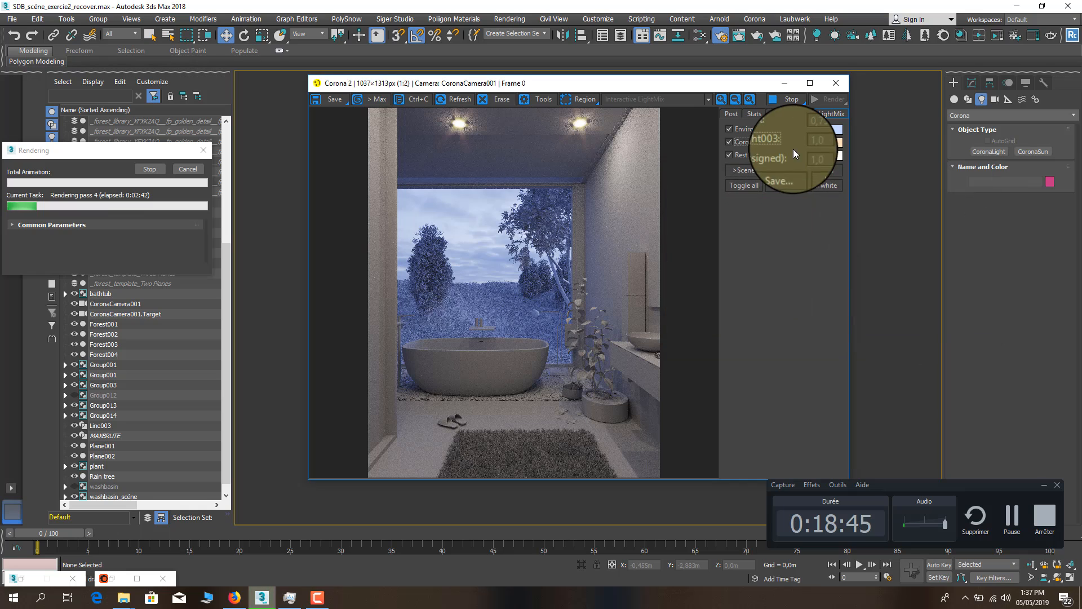
{"action": "left_click_drag", "start_coordinate": [827, 146], "coordinate": [828, 274]}
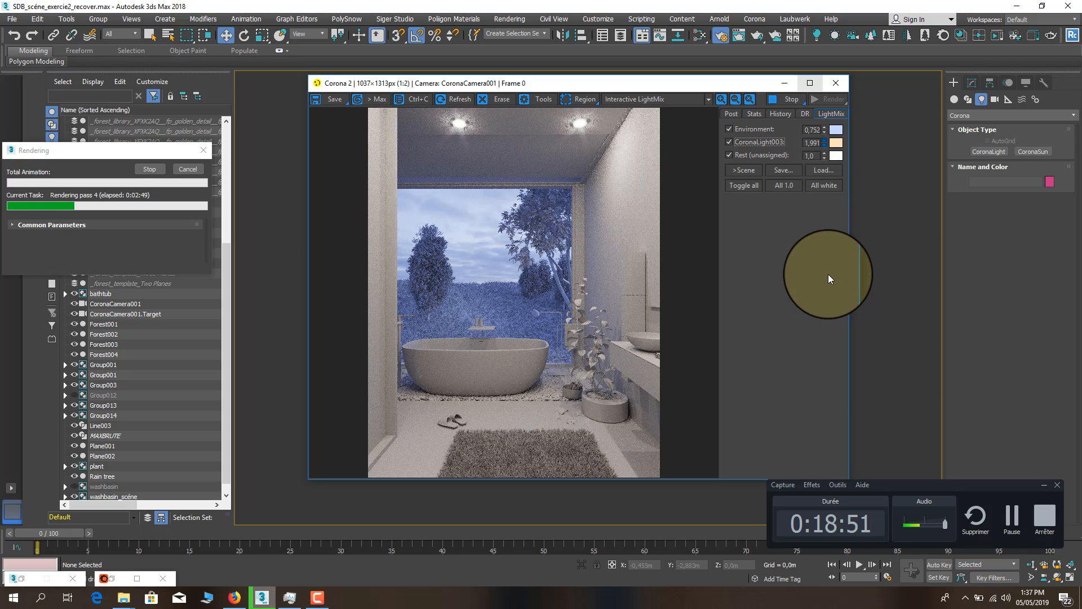
Change the Environment light's LightMix colour to a neutral grey, hex 9A9A9A, and accept it
{"action": "left_click", "coordinate": [836, 129]}
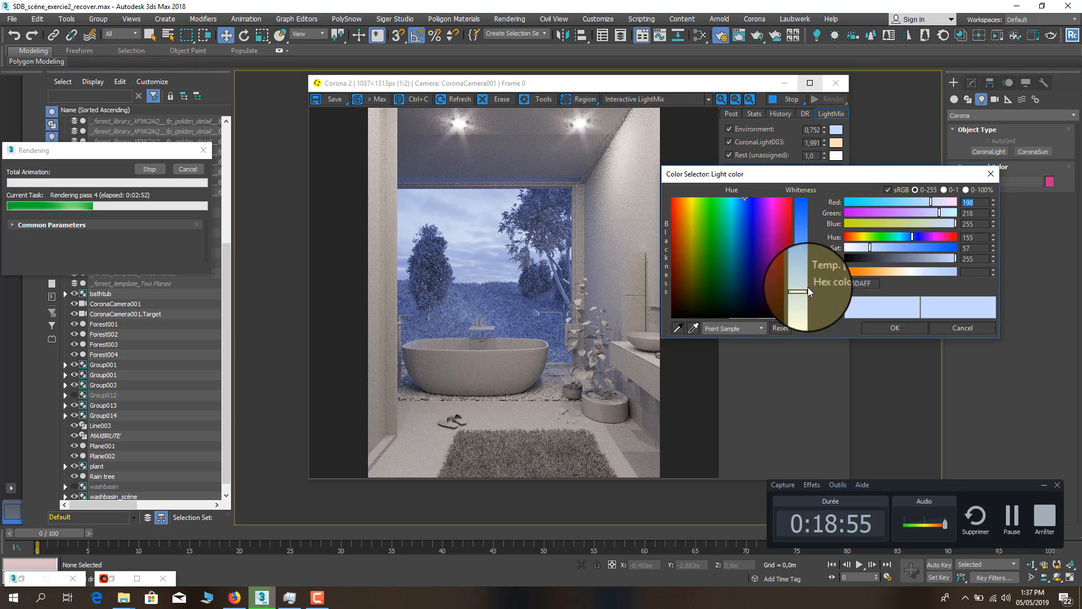
{"action": "left_click_drag", "start_coordinate": [805, 289], "coordinate": [805, 322]}
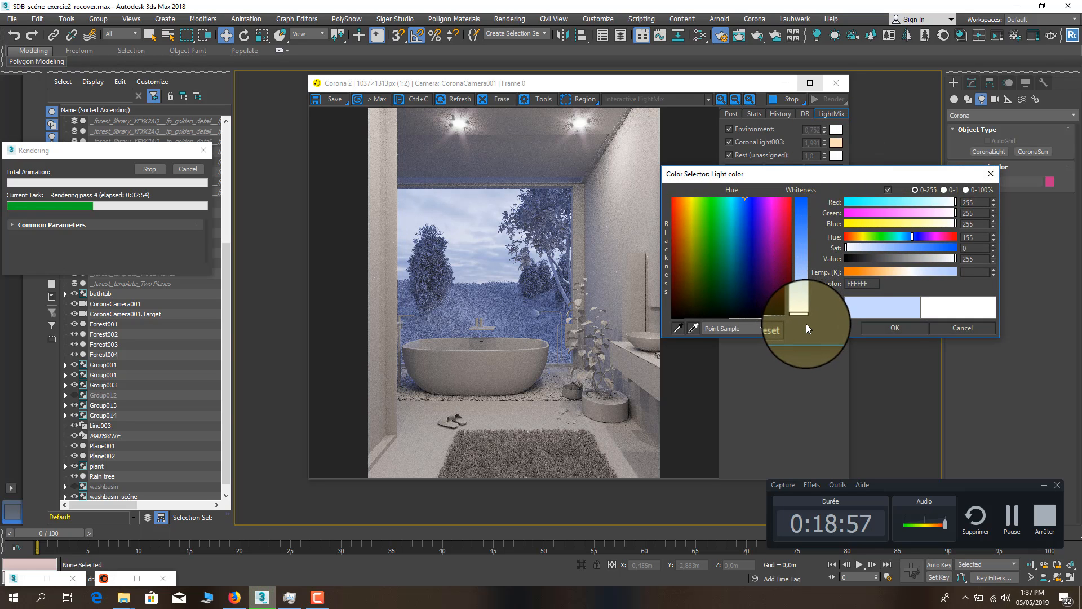
{"action": "left_click", "coordinate": [757, 292]}
{"action": "left_click_drag", "start_coordinate": [756, 292], "coordinate": [678, 235]}
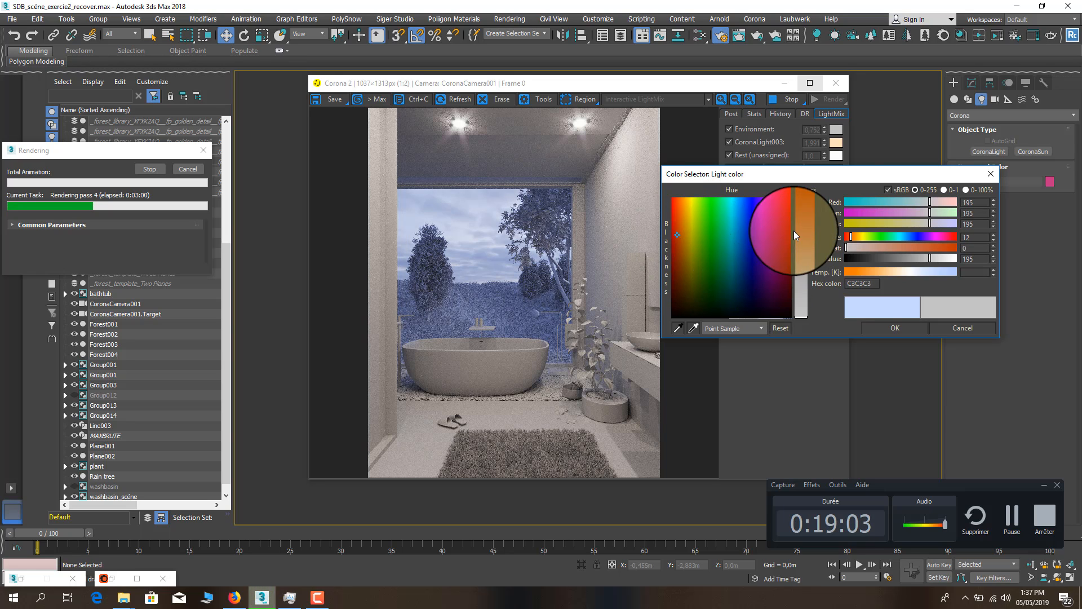
{"action": "left_click_drag", "start_coordinate": [800, 233], "coordinate": [802, 268]}
{"action": "left_click", "coordinate": [744, 306]}
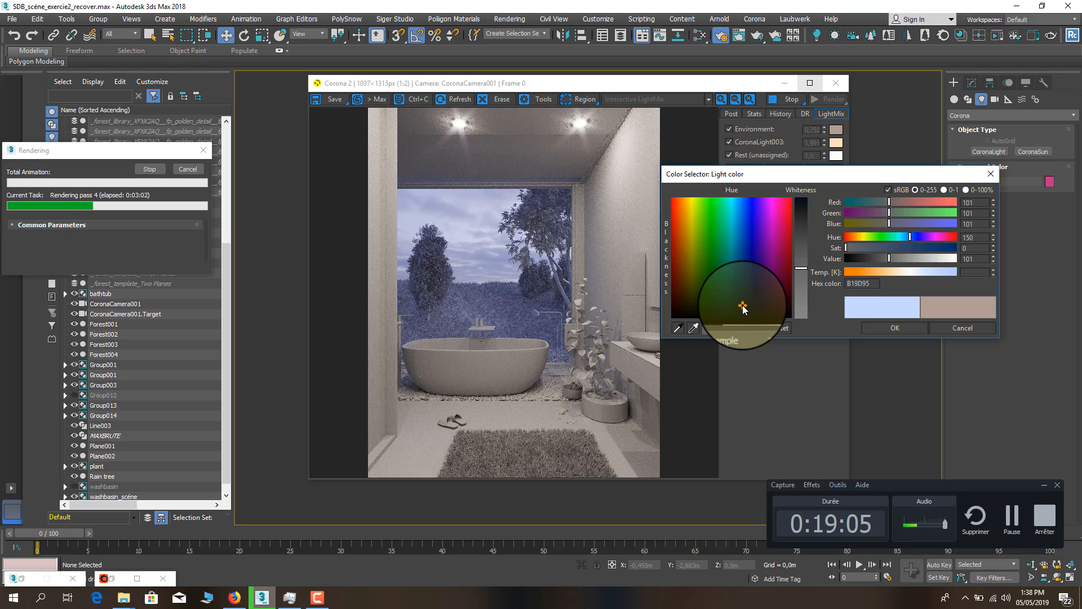
{"action": "left_click", "coordinate": [801, 306]}
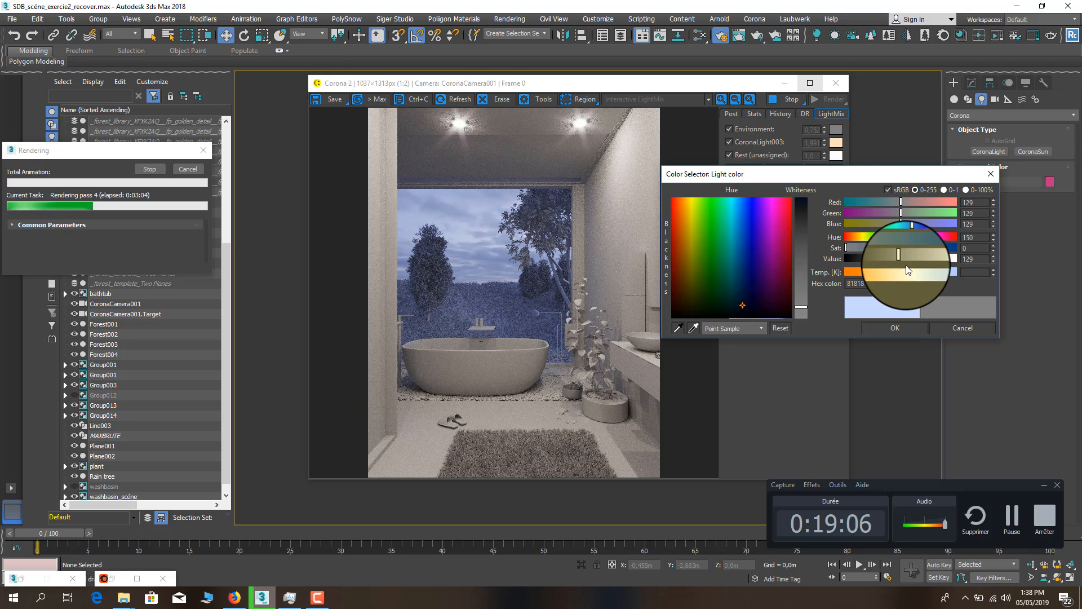
{"action": "left_click", "coordinate": [732, 276]}
{"action": "left_click", "coordinate": [804, 317]}
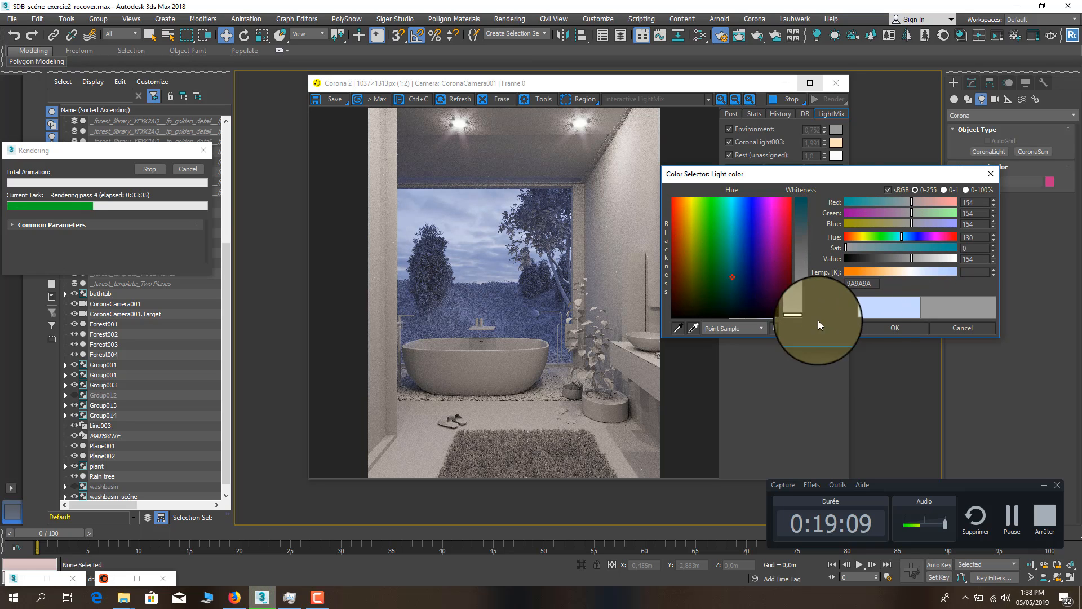
{"action": "left_click", "coordinate": [895, 327]}
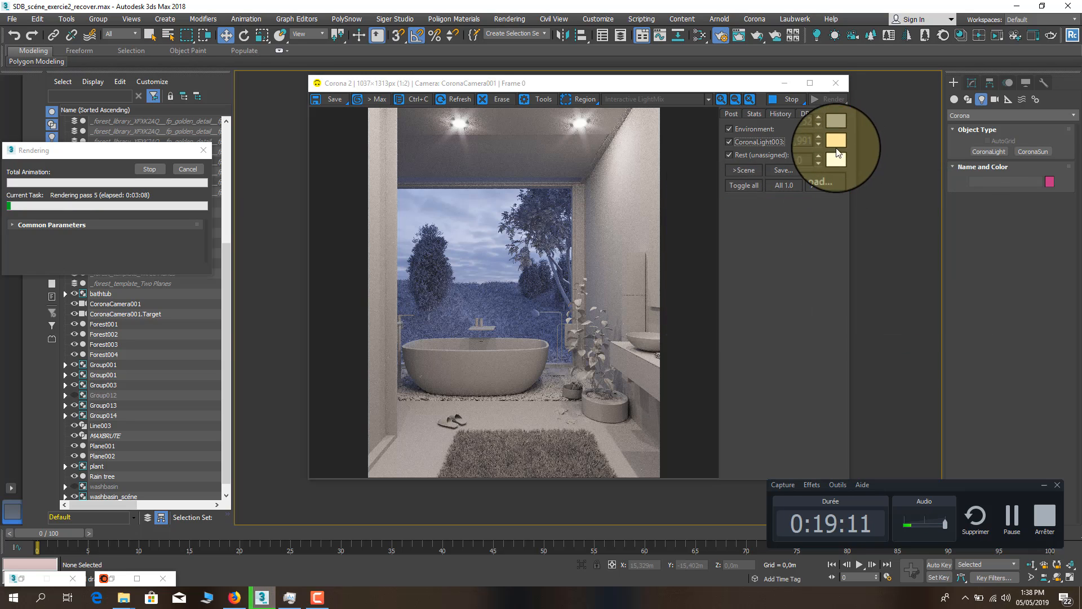
Warm CoronaLight003's LightMix colour by raising its saturation to 99, giving hex FFD39C
{"action": "left_click", "coordinate": [834, 142]}
{"action": "left_click", "coordinate": [804, 258]}
{"action": "left_click_drag", "start_coordinate": [804, 262], "coordinate": [804, 275]}
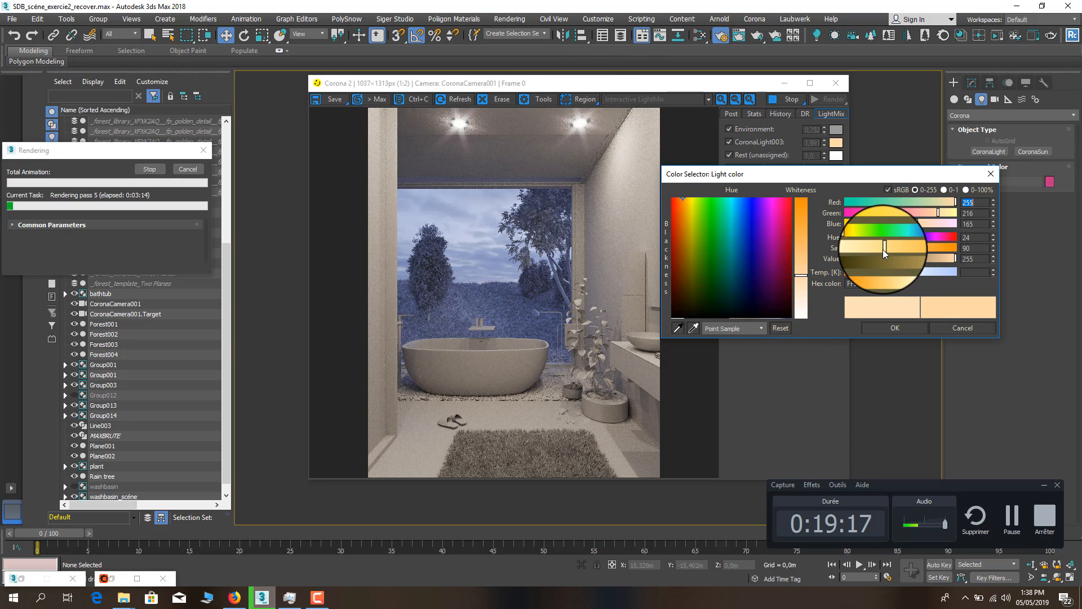
{"action": "left_click_drag", "start_coordinate": [883, 249], "coordinate": [888, 249]}
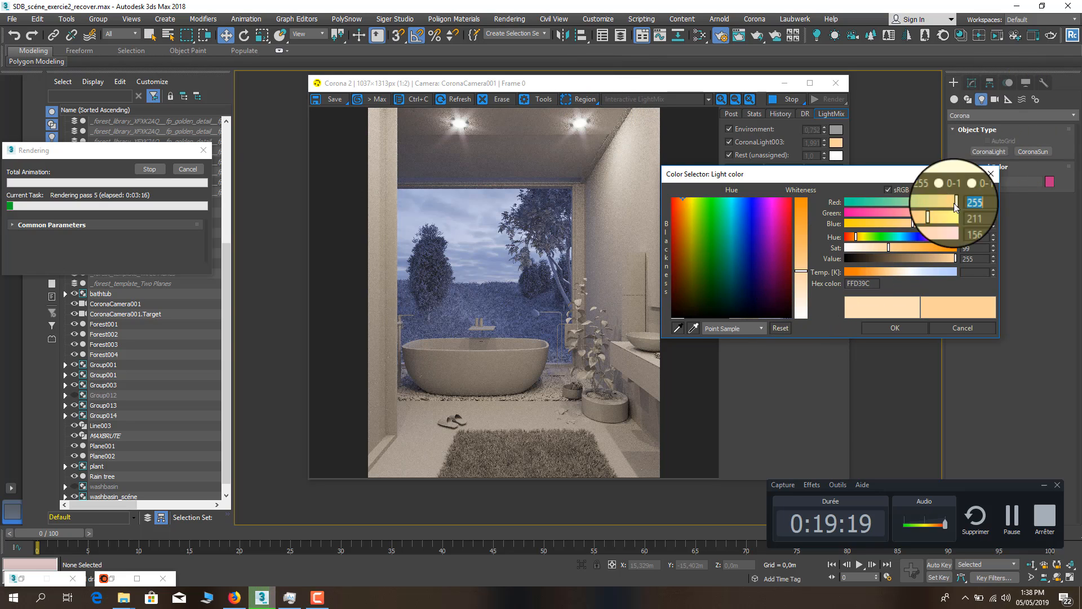
Show the CoronaLight creation parameters to examine the Kelvin temp option, keeping the colour selector clear of them
{"action": "left_click", "coordinate": [970, 86]}
{"action": "left_click", "coordinate": [954, 84]}
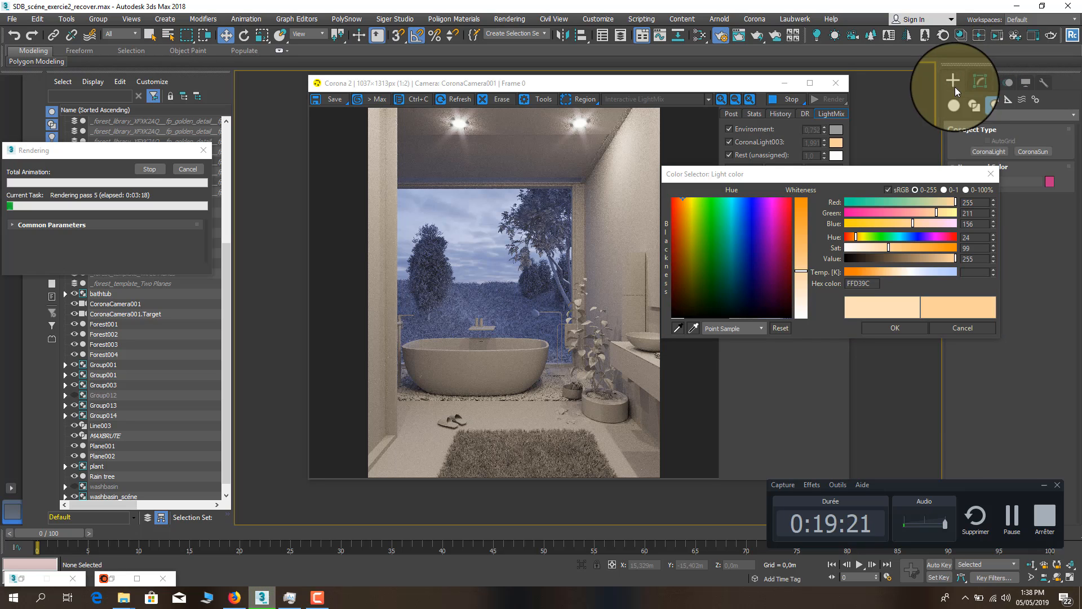
{"action": "left_click", "coordinate": [983, 151]}
{"action": "left_click_drag", "start_coordinate": [906, 179], "coordinate": [703, 155]}
{"action": "left_click_drag", "start_coordinate": [649, 177], "coordinate": [661, 177]}
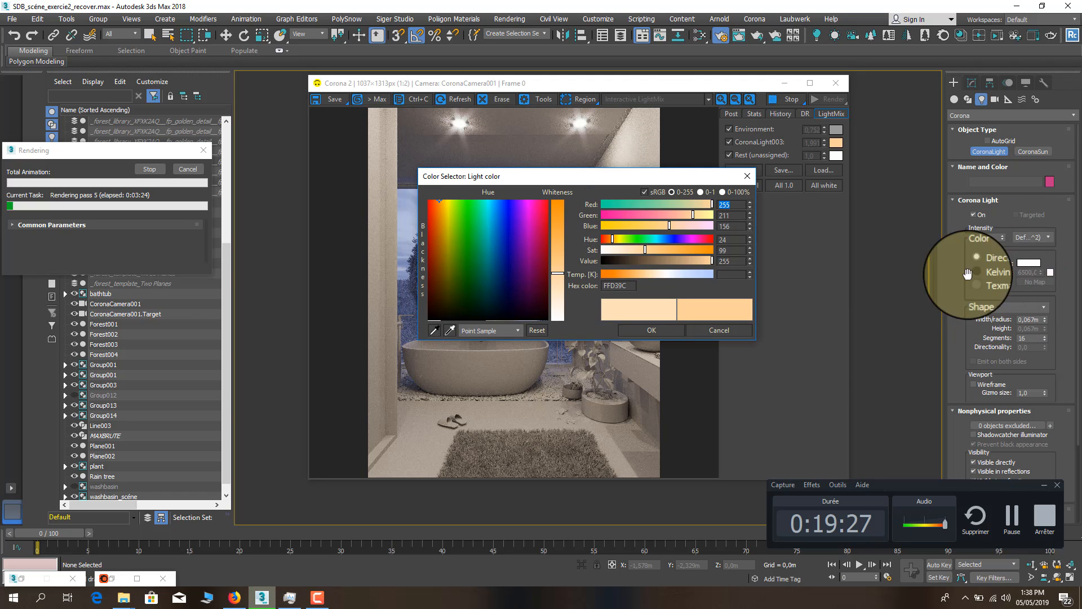
Set CoronaLight003's light colour temperature to about 4052 K and accept the colour
{"action": "mouse_move", "coordinate": [661, 272]}
{"action": "left_mouse_down"}
{"action": "mouse_move", "coordinate": [637, 276]}
{"action": "mouse_move", "coordinate": [654, 275]}
{"action": "mouse_move", "coordinate": [603, 189]}
{"action": "mouse_move", "coordinate": [647, 276]}
{"action": "left_mouse_up"}
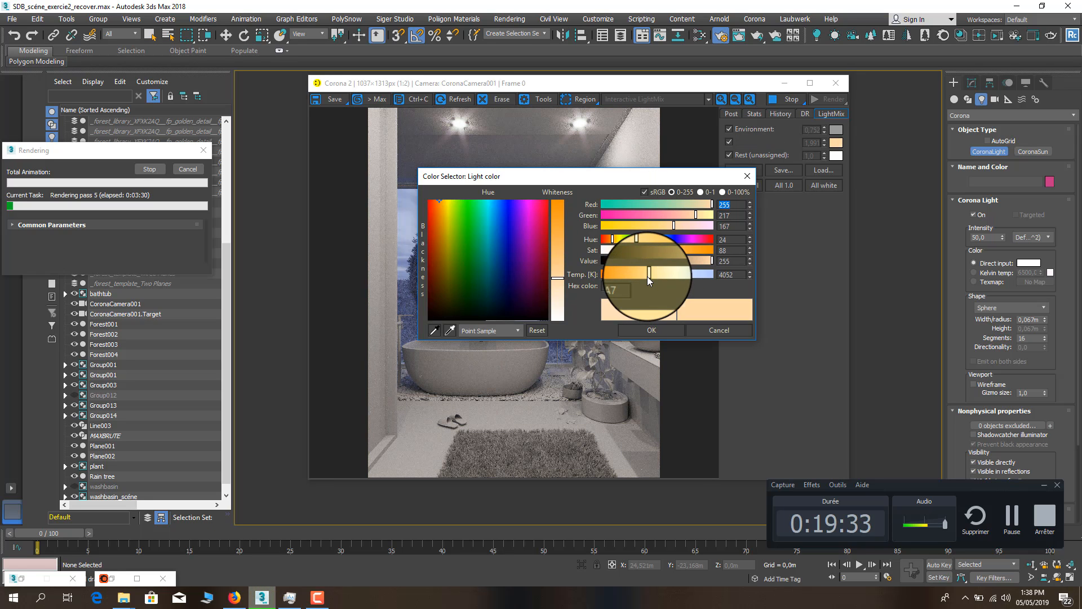
{"action": "left_click_drag", "start_coordinate": [612, 178], "coordinate": [672, 192]}
{"action": "left_click_drag", "start_coordinate": [507, 218], "coordinate": [687, 248]}
{"action": "left_click", "coordinate": [755, 402]}
Switch off CoronaLight003 in the LightMix and examine the window, bathtub and garden without it
{"action": "scroll", "coordinate": [560, 274], "scroll_direction": "up", "scroll_amount": 1}
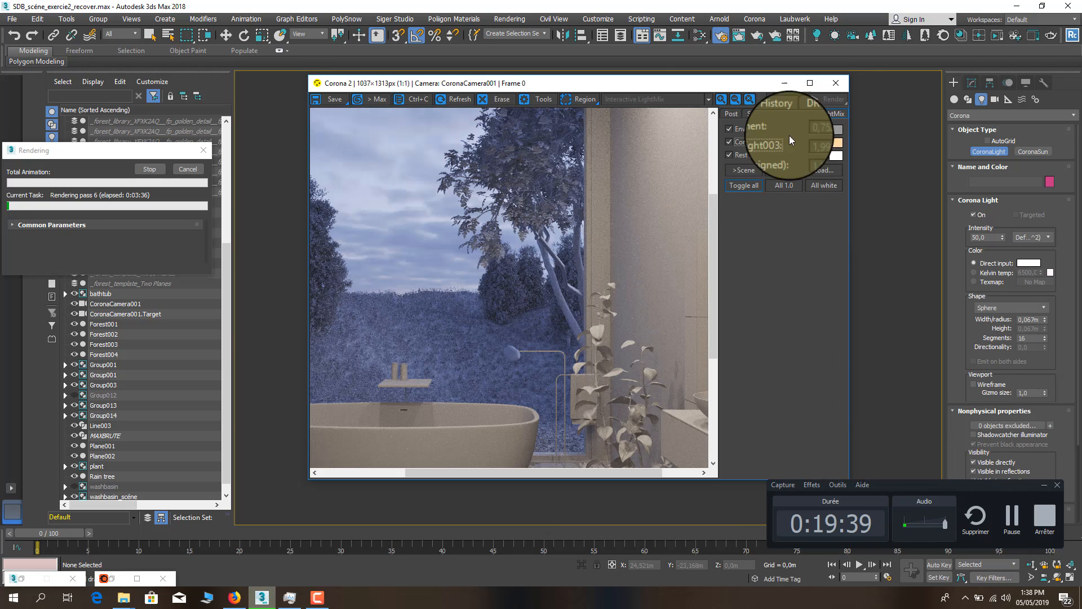
{"action": "left_click", "coordinate": [732, 142]}
{"action": "scroll", "coordinate": [597, 265], "scroll_direction": "down", "scroll_amount": 2}
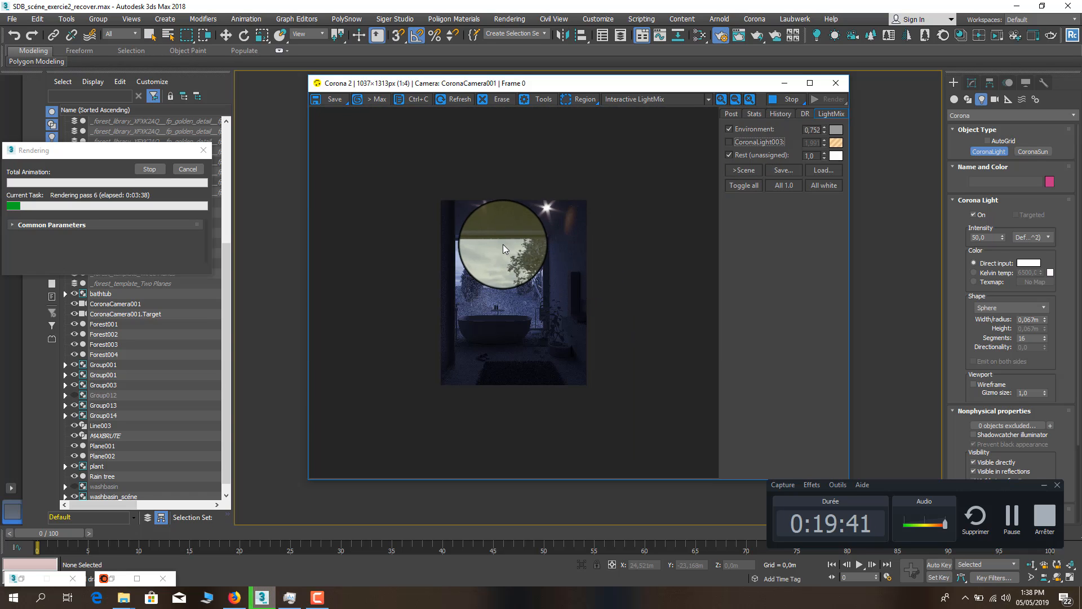
{"action": "scroll", "coordinate": [515, 194], "scroll_direction": "up", "scroll_amount": 1}
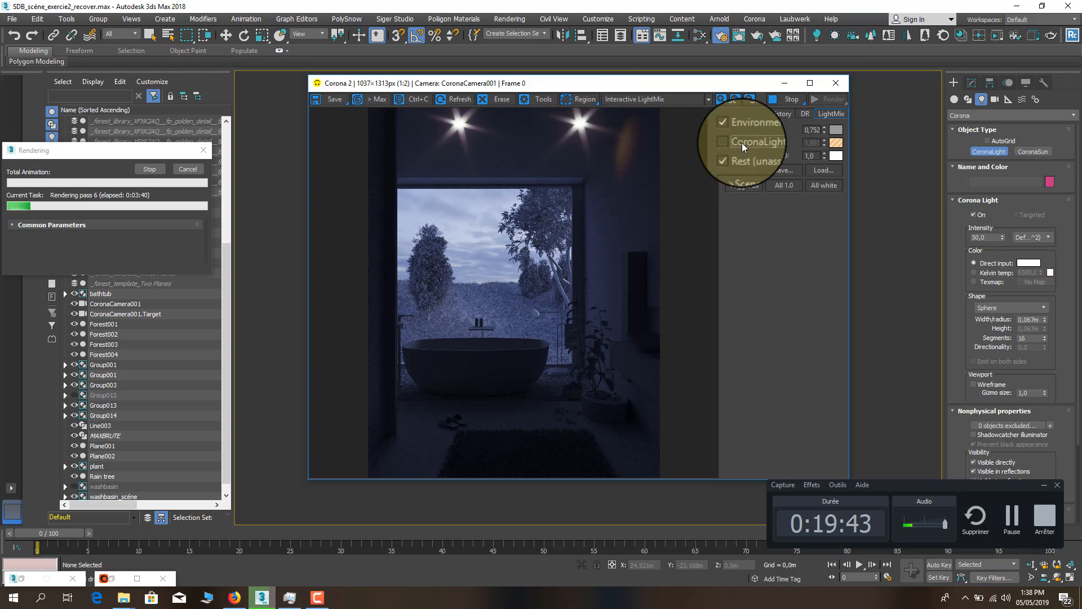
{"action": "scroll", "coordinate": [563, 317], "scroll_direction": "up", "scroll_amount": 1}
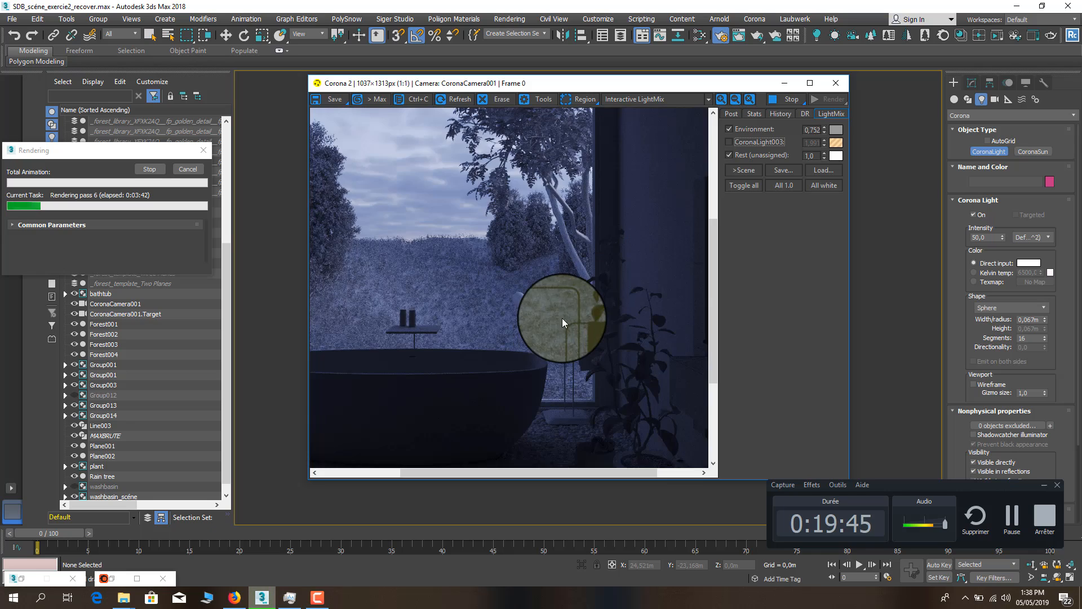
{"action": "scroll", "coordinate": [564, 317], "scroll_direction": "down", "scroll_amount": 1}
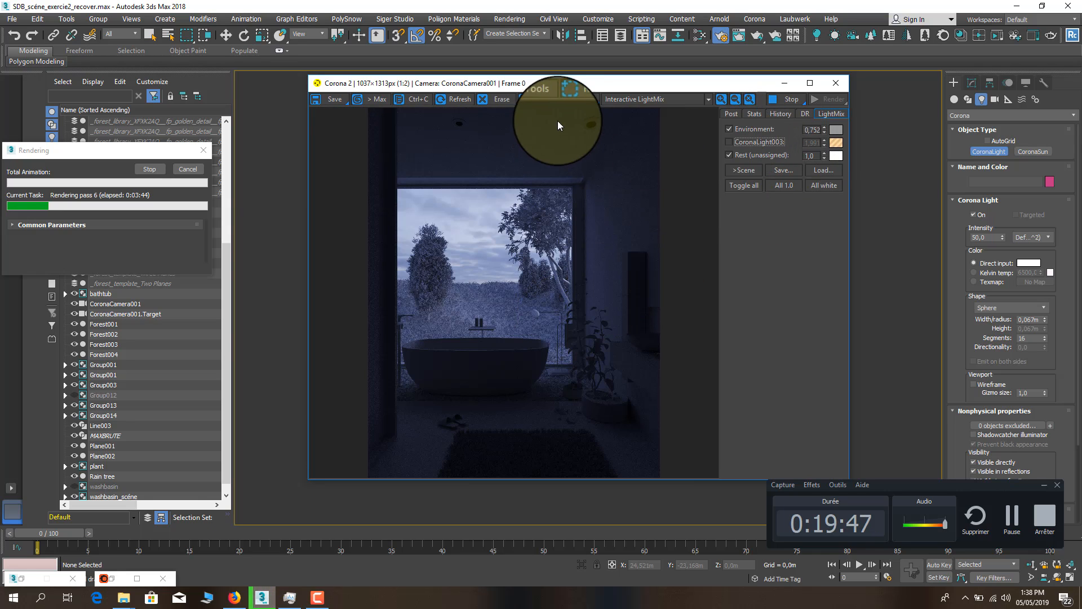
{"action": "scroll", "coordinate": [580, 121], "scroll_direction": "up", "scroll_amount": 1}
{"action": "scroll", "coordinate": [589, 265], "scroll_direction": "down", "scroll_amount": 1}
{"action": "scroll", "coordinate": [441, 258], "scroll_direction": "up", "scroll_amount": 1}
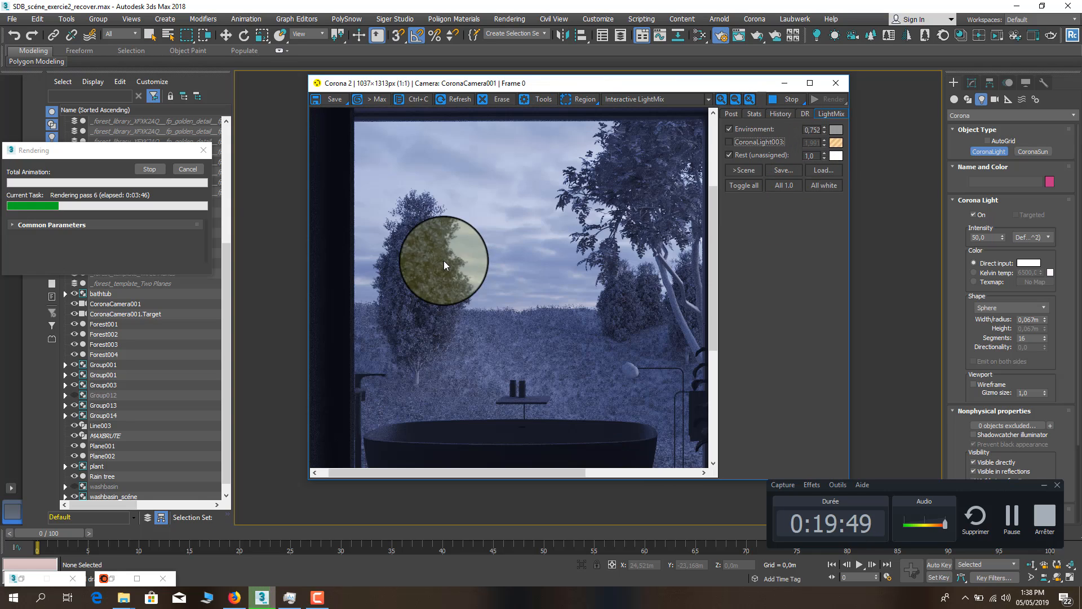
Set the Environment LightMix intensity to 0.760 and the tone mapping exposure to 6.080 EV
{"action": "mouse_move", "coordinate": [824, 133]}
{"action": "left_mouse_down"}
{"action": "mouse_move", "coordinate": [830, 201]}
{"action": "mouse_move", "coordinate": [823, 48]}
{"action": "mouse_move", "coordinate": [828, 130]}
{"action": "left_mouse_up"}
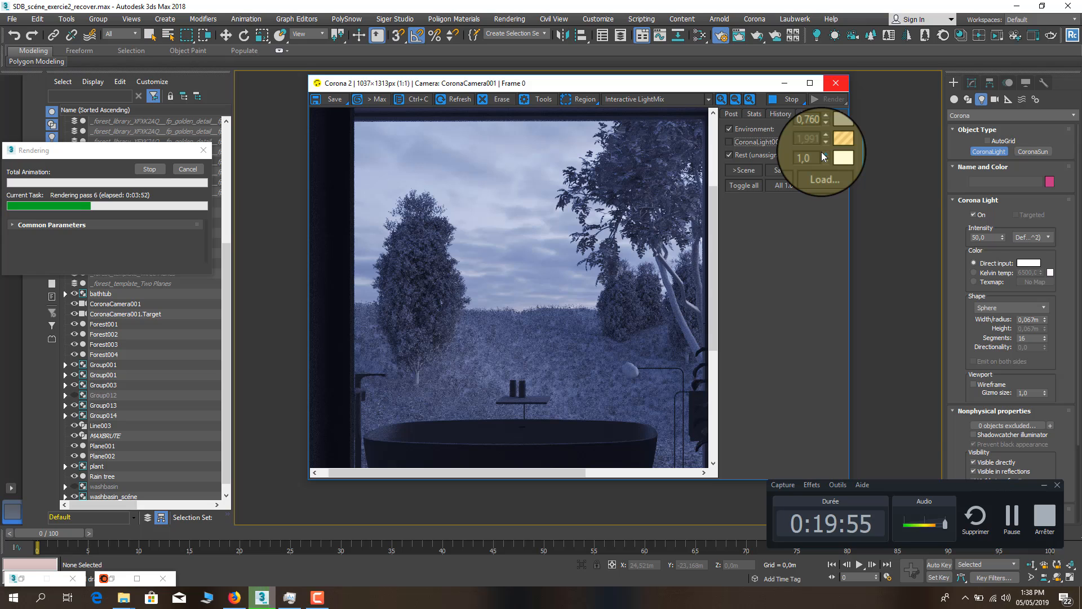
{"action": "scroll", "coordinate": [699, 304], "scroll_direction": "down", "scroll_amount": 1}
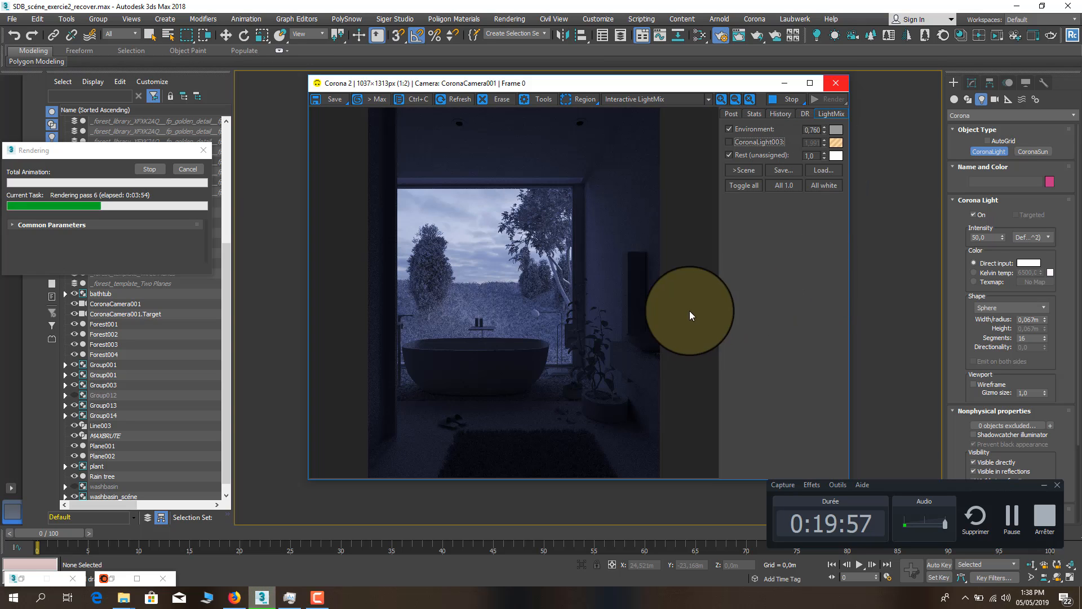
{"action": "left_click", "coordinate": [731, 113]}
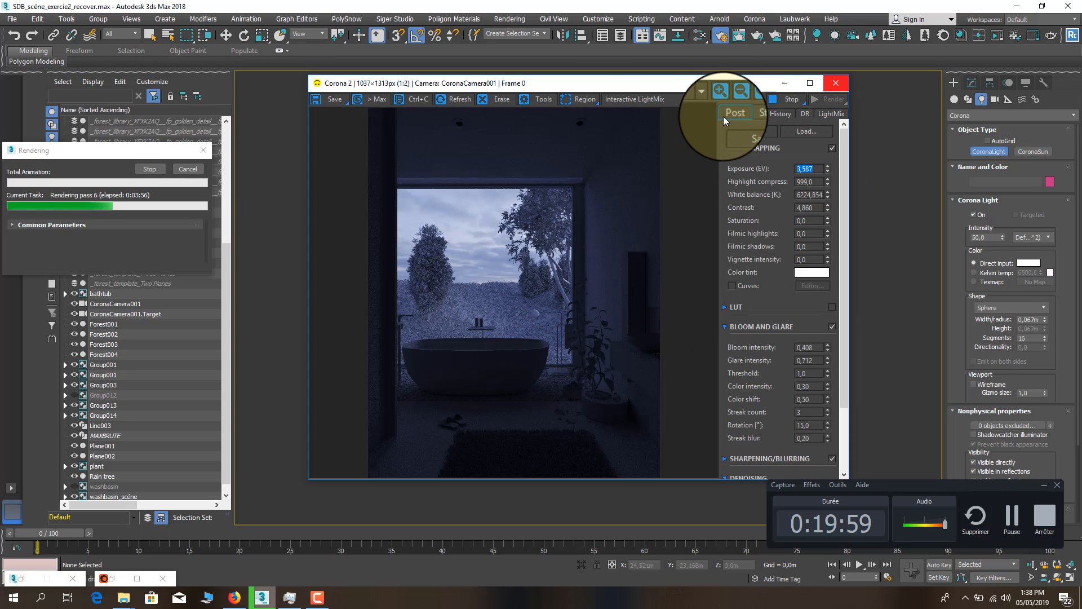
{"action": "left_click_drag", "start_coordinate": [827, 169], "coordinate": [853, 360]}
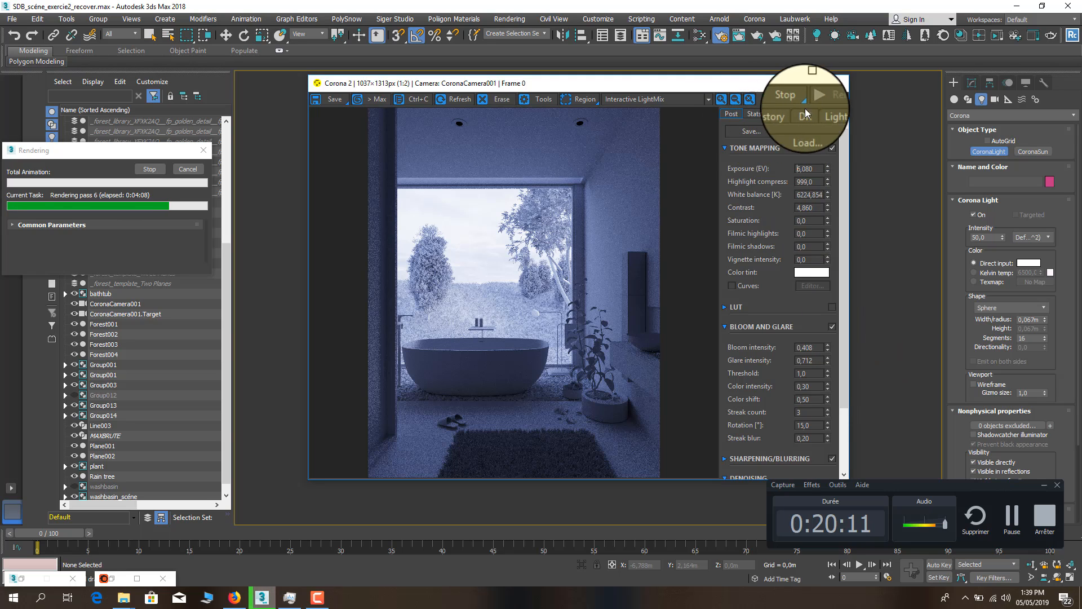
Toggle the Environment and CoronaLight003 groups in the LightMix to compare their contributions, leaving only CoronaLight003 off
{"action": "left_click", "coordinate": [823, 113]}
{"action": "left_click", "coordinate": [731, 127]}
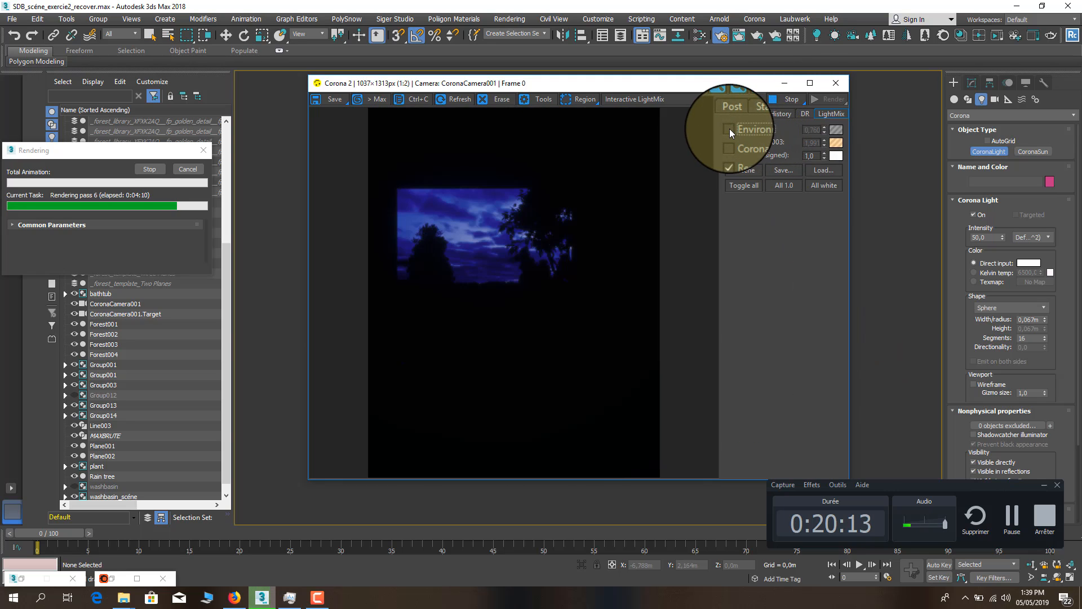
{"action": "left_click", "coordinate": [729, 129]}
{"action": "left_click", "coordinate": [733, 143]}
{"action": "left_click", "coordinate": [727, 143]}
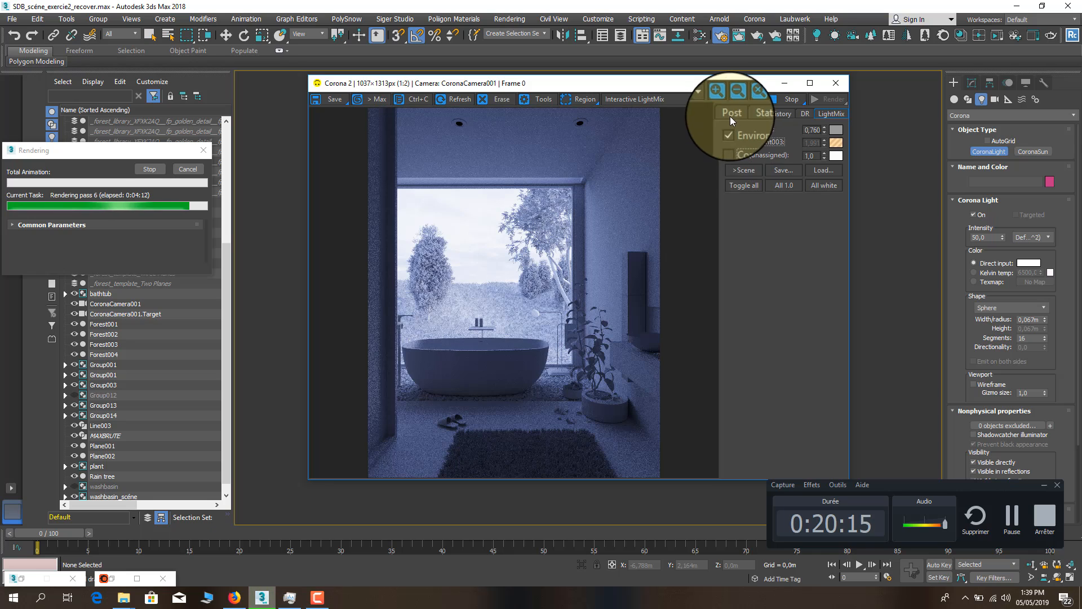
Review the tone mapping settings and inspect the render up close around the bathtub and potted plants
{"action": "left_click", "coordinate": [730, 114]}
{"action": "left_click", "coordinate": [801, 168]}
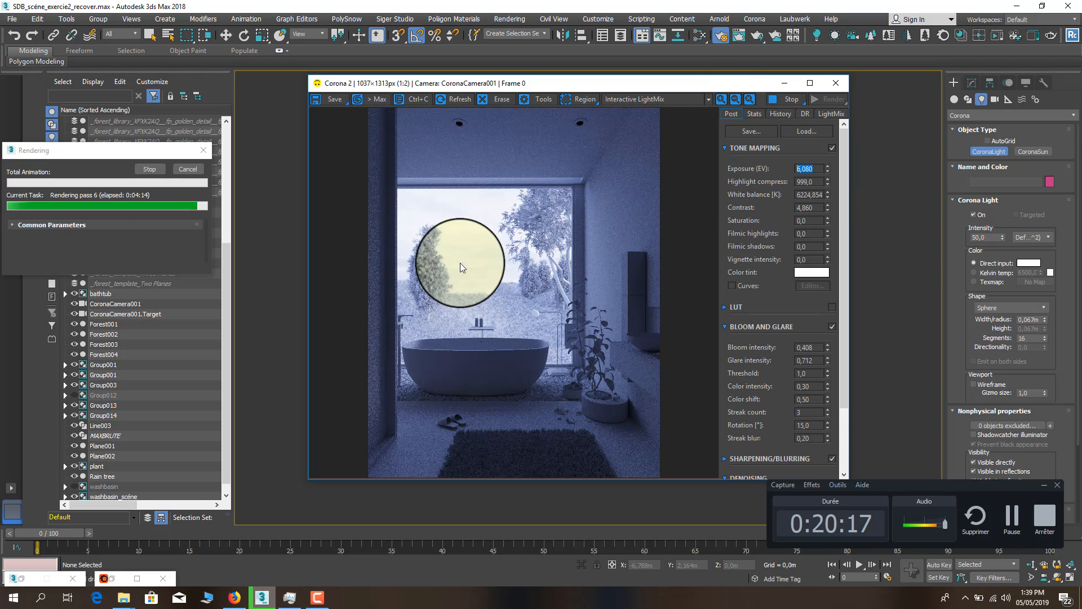
{"action": "scroll", "coordinate": [473, 239], "scroll_direction": "up", "scroll_amount": 1}
{"action": "scroll", "coordinate": [433, 323], "scroll_direction": "down", "scroll_amount": 1}
{"action": "scroll", "coordinate": [581, 434], "scroll_direction": "up", "scroll_amount": 1}
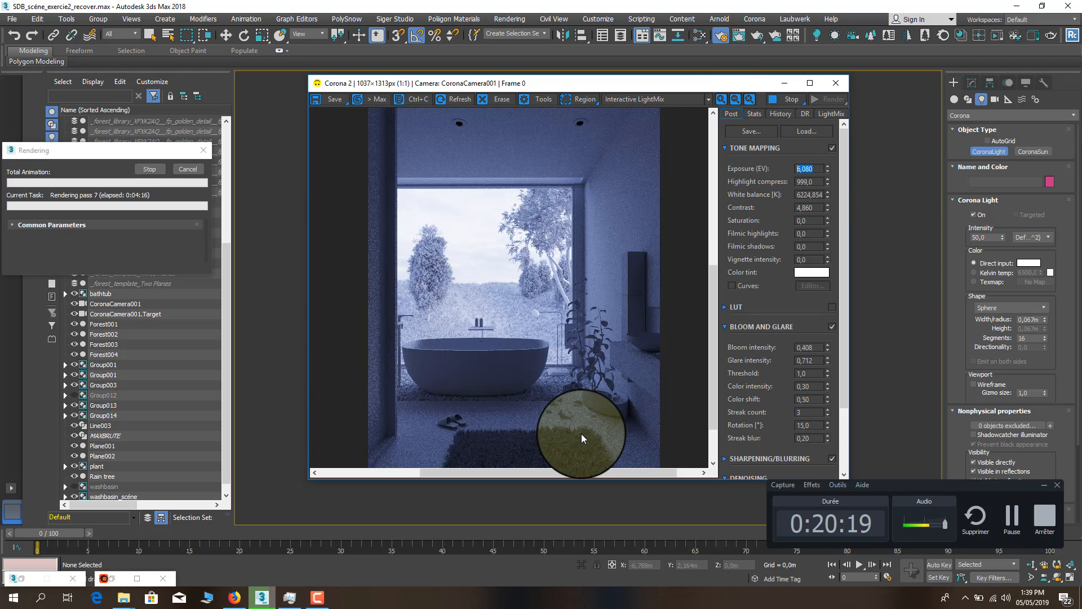
{"action": "left_click_drag", "start_coordinate": [714, 377], "coordinate": [711, 293]}
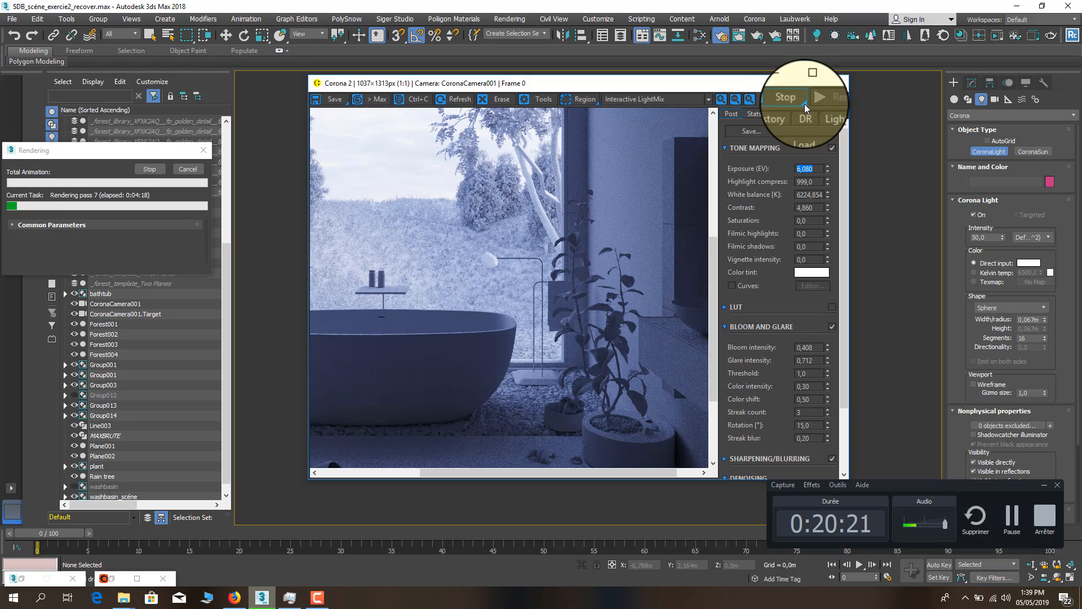
Change the Environment group's LightMix colour to a warm ochre, hex A78548, and inspect the window, bathtub and plants
{"action": "left_click", "coordinate": [831, 114]}
{"action": "left_click", "coordinate": [836, 130]}
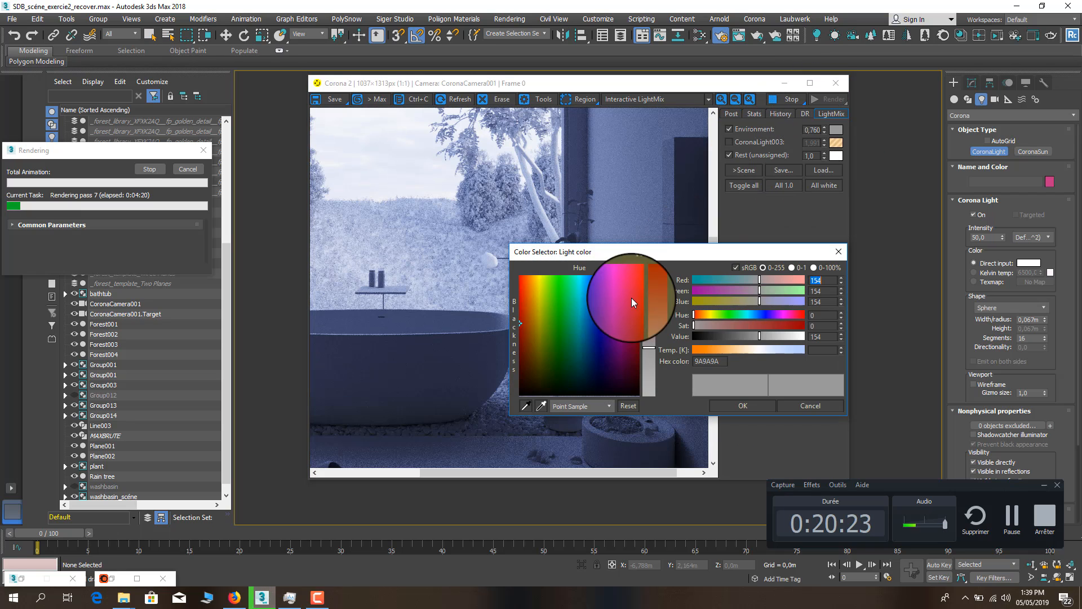
{"action": "mouse_move", "coordinate": [631, 297]}
{"action": "left_mouse_down"}
{"action": "mouse_move", "coordinate": [561, 323]}
{"action": "mouse_move", "coordinate": [540, 356]}
{"action": "mouse_move", "coordinate": [532, 317]}
{"action": "left_mouse_up"}
{"action": "left_click_drag", "start_coordinate": [646, 332], "coordinate": [648, 309]}
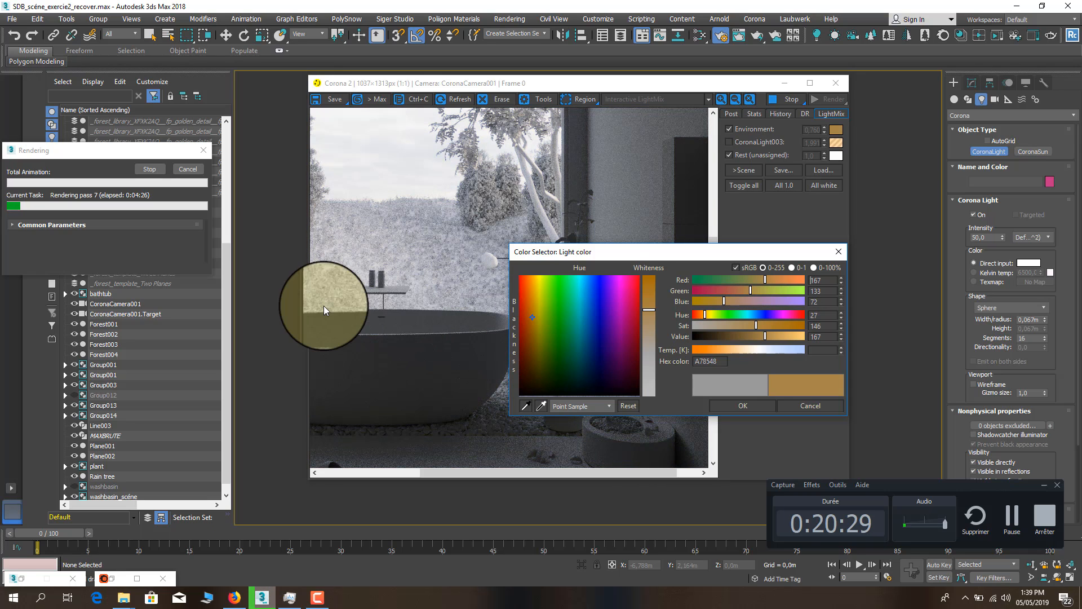
{"action": "left_click", "coordinate": [739, 405]}
{"action": "scroll", "coordinate": [522, 347], "scroll_direction": "down", "scroll_amount": 1}
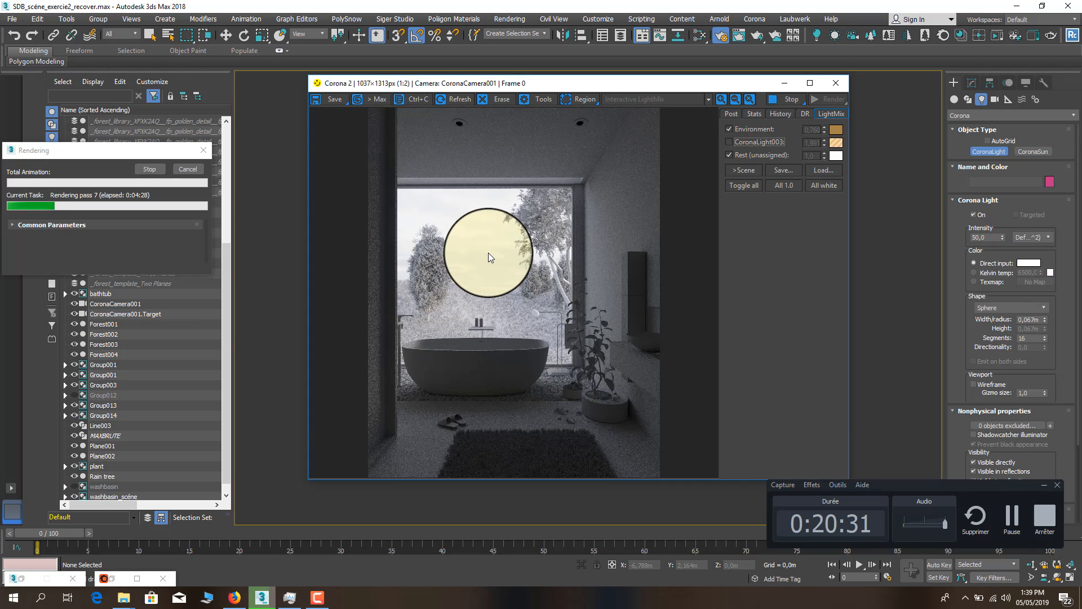
{"action": "scroll", "coordinate": [488, 252], "scroll_direction": "up", "scroll_amount": 1}
{"action": "left_click_drag", "start_coordinate": [713, 329], "coordinate": [652, 472]}
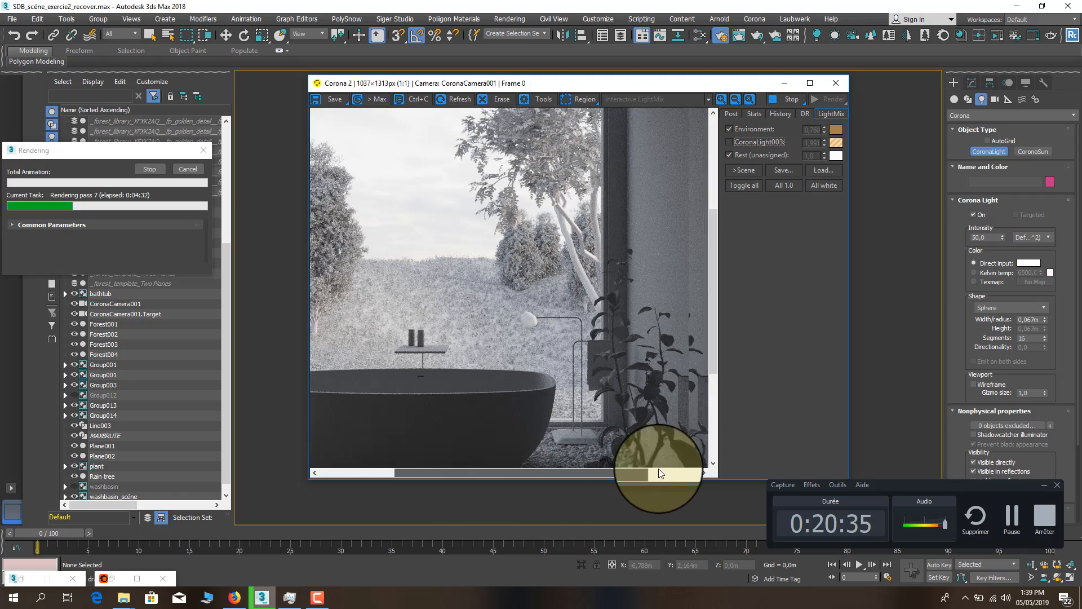
{"action": "scroll", "coordinate": [570, 294], "scroll_direction": "down", "scroll_amount": 1}
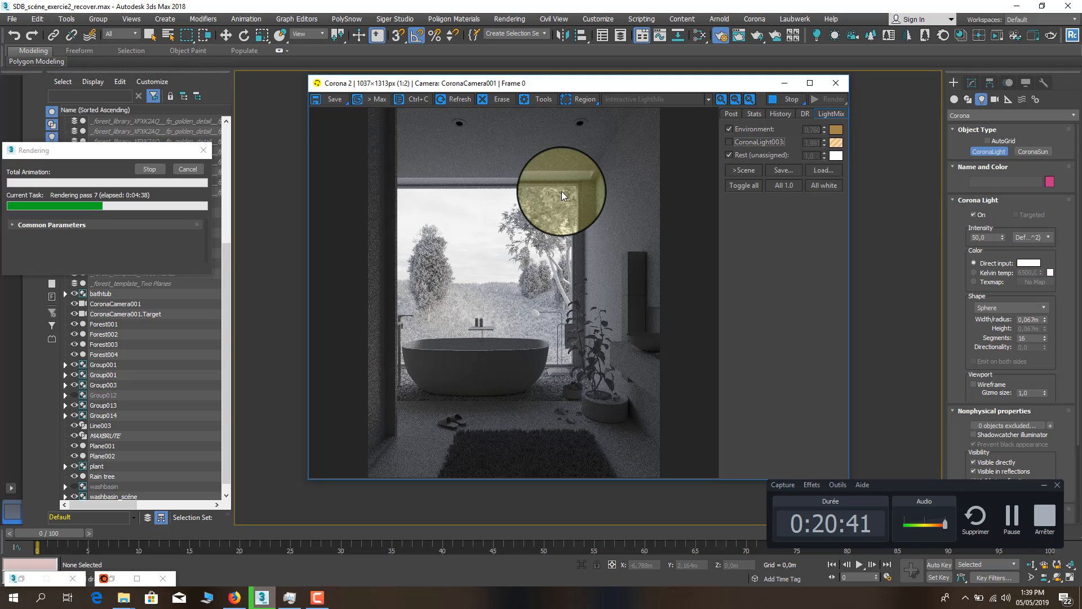
Display the BEAUTY pass and set the tone mapping exposure to 4.710 EV
{"action": "left_click", "coordinate": [728, 113]}
{"action": "left_click", "coordinate": [669, 100]}
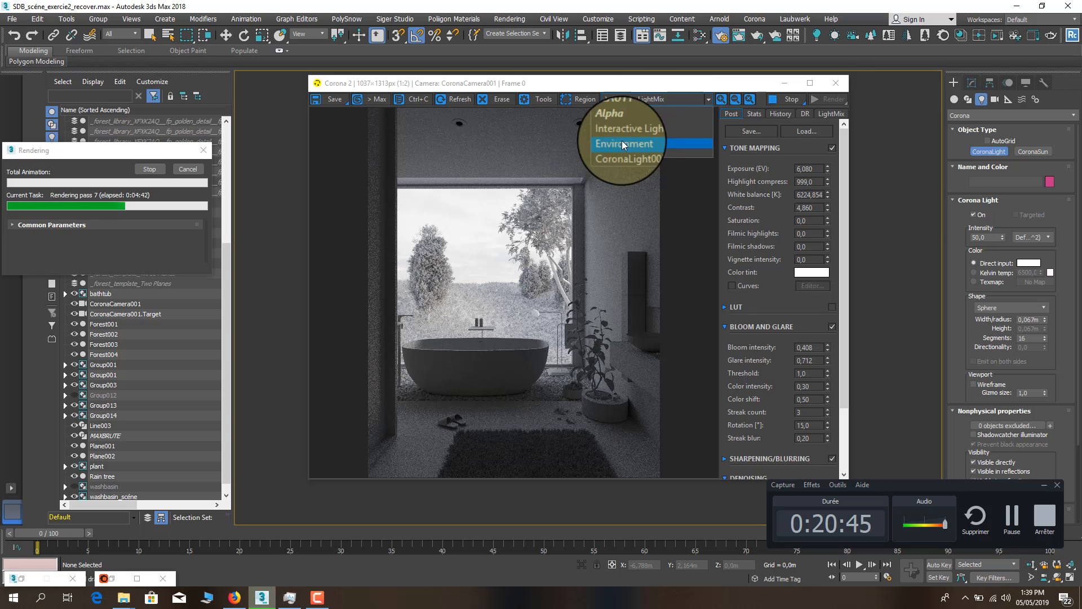
{"action": "left_click", "coordinate": [627, 112]}
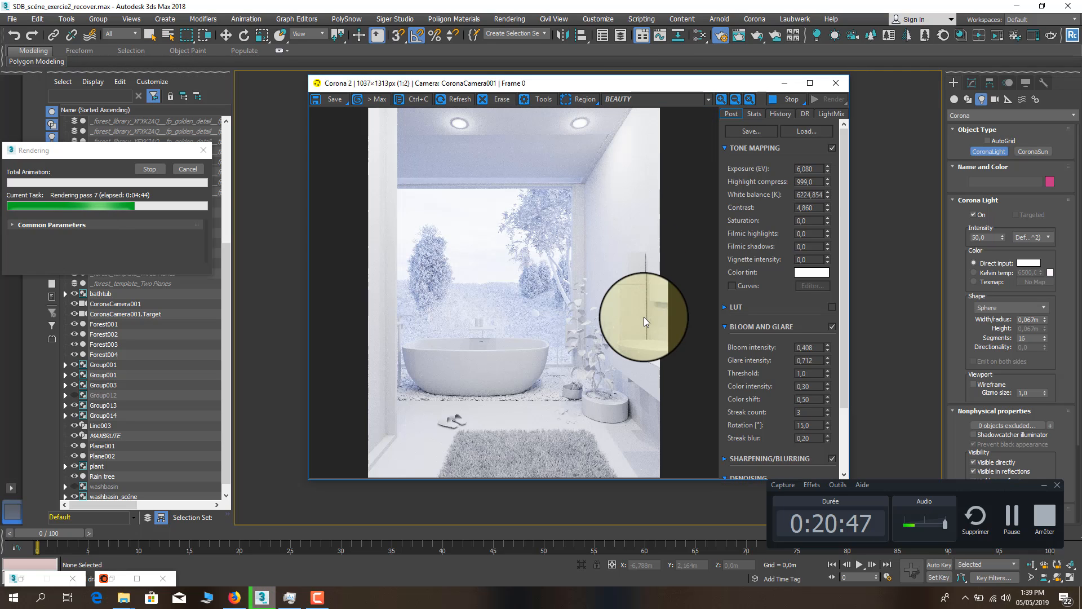
{"action": "left_click_drag", "start_coordinate": [827, 170], "coordinate": [832, 202]}
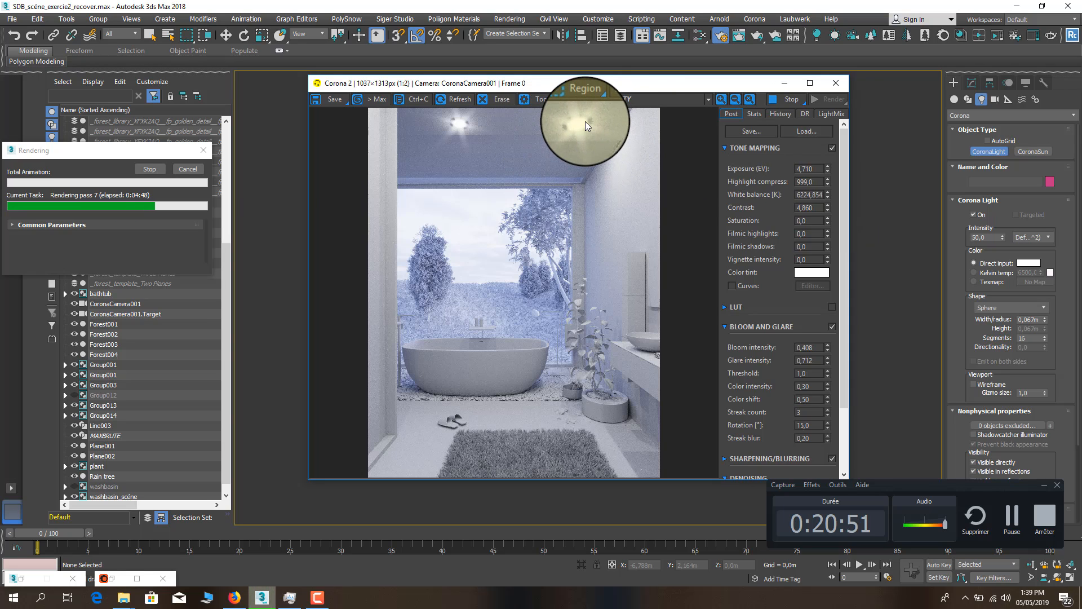
{"action": "left_click", "coordinate": [622, 103]}
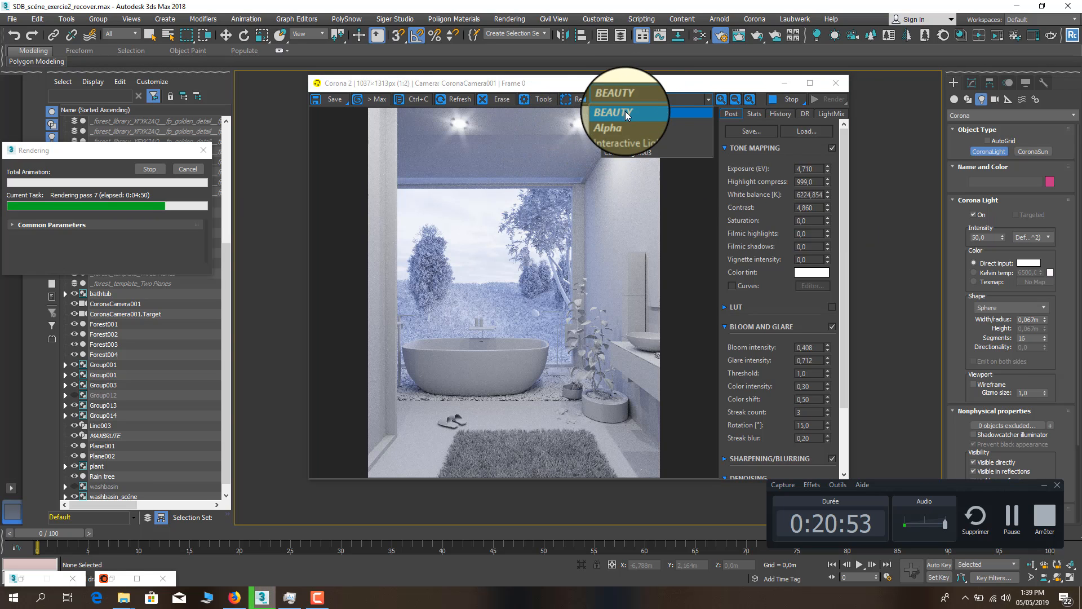
{"action": "left_click", "coordinate": [632, 111]}
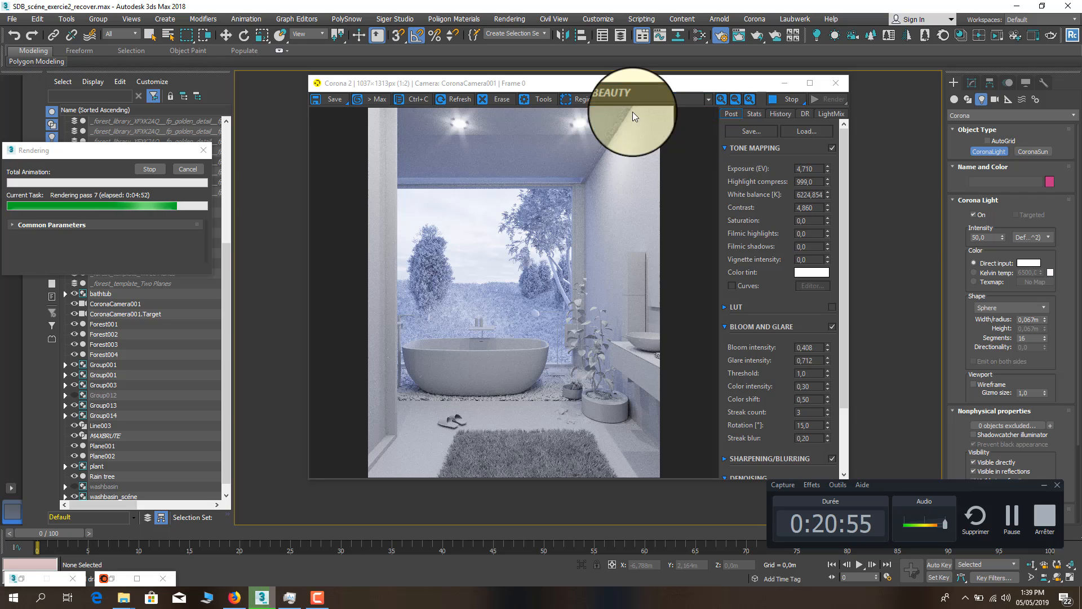
Stop the running render passes and keep the BEAUTY pass displayed
{"action": "left_click", "coordinate": [151, 169]}
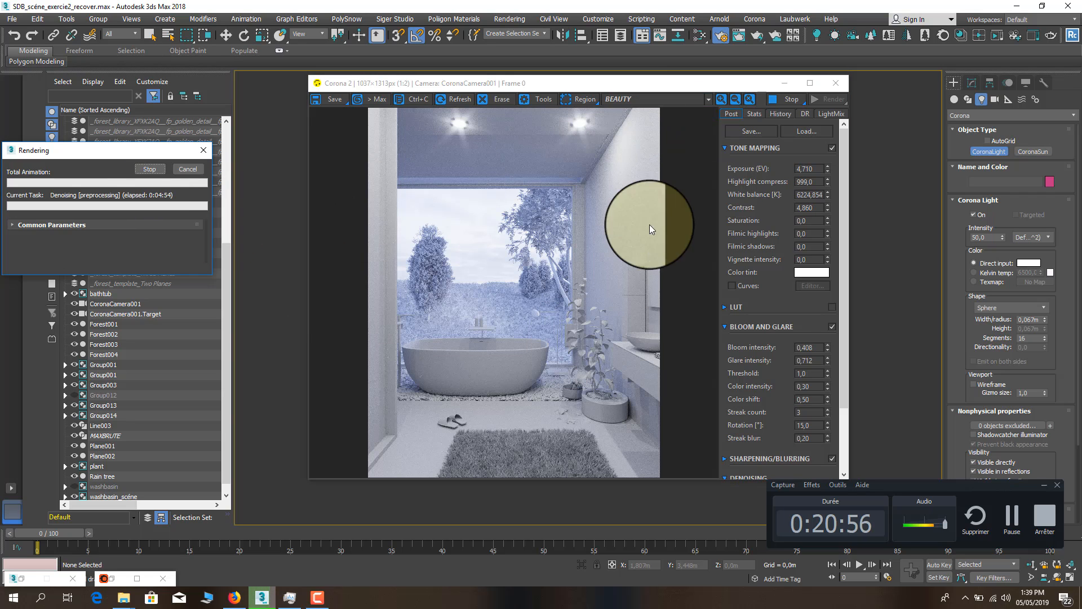
{"action": "left_click", "coordinate": [624, 101]}
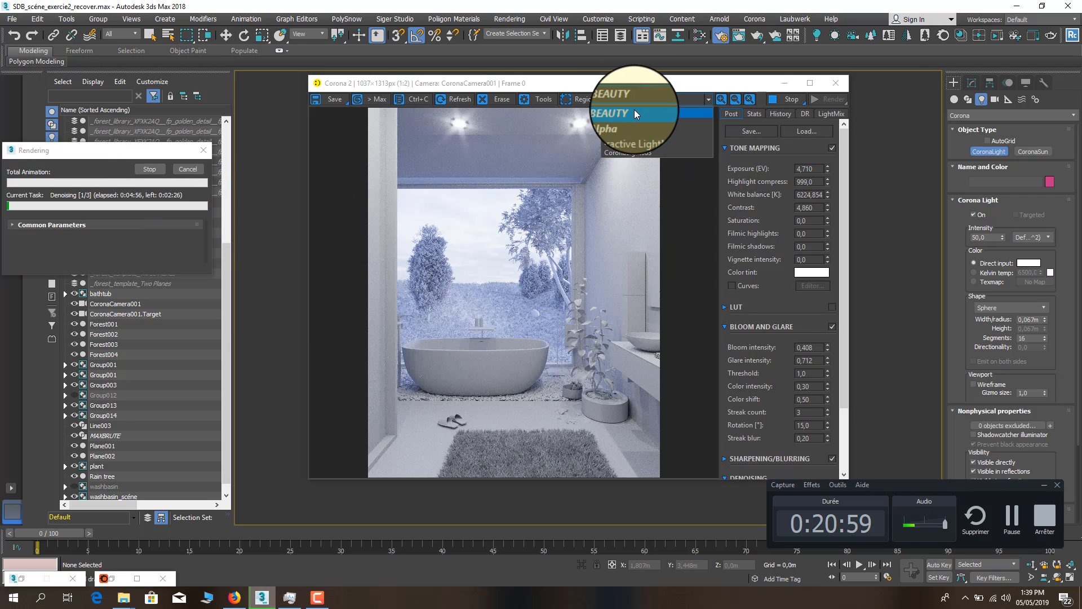
{"action": "left_click", "coordinate": [637, 108]}
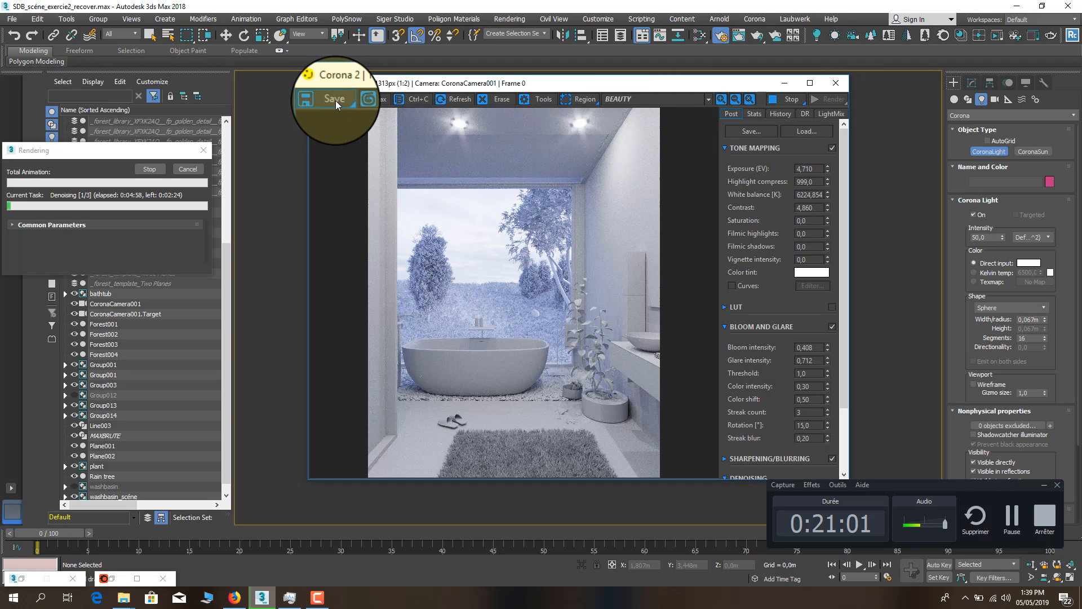
Display the Interactive LightMix pass, set the exposure to 8.037 EV and inspect the garden through the window
{"action": "left_click", "coordinate": [635, 99]}
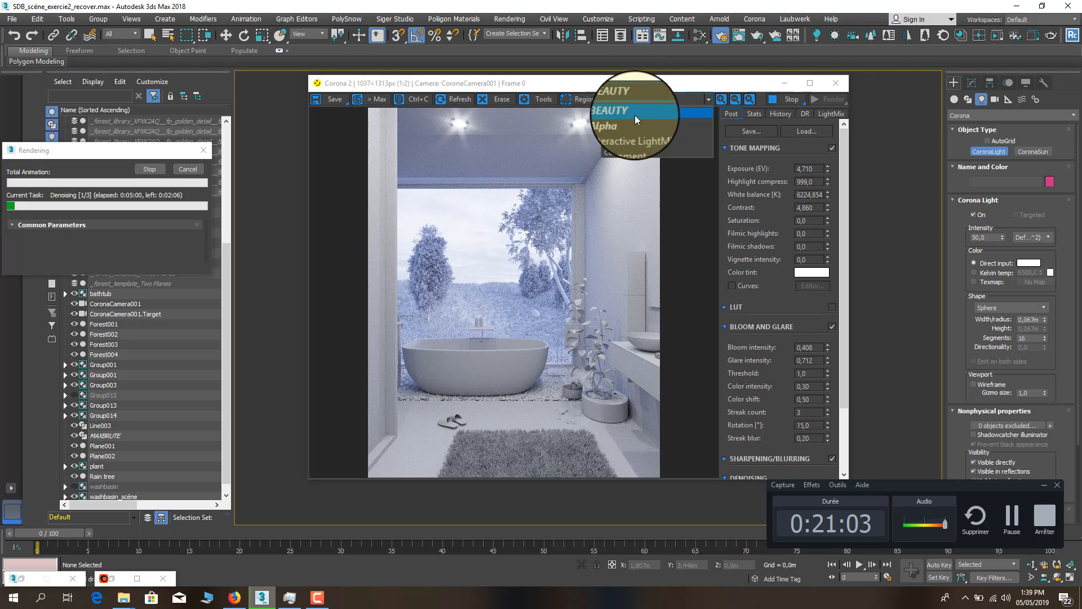
{"action": "left_click", "coordinate": [633, 133]}
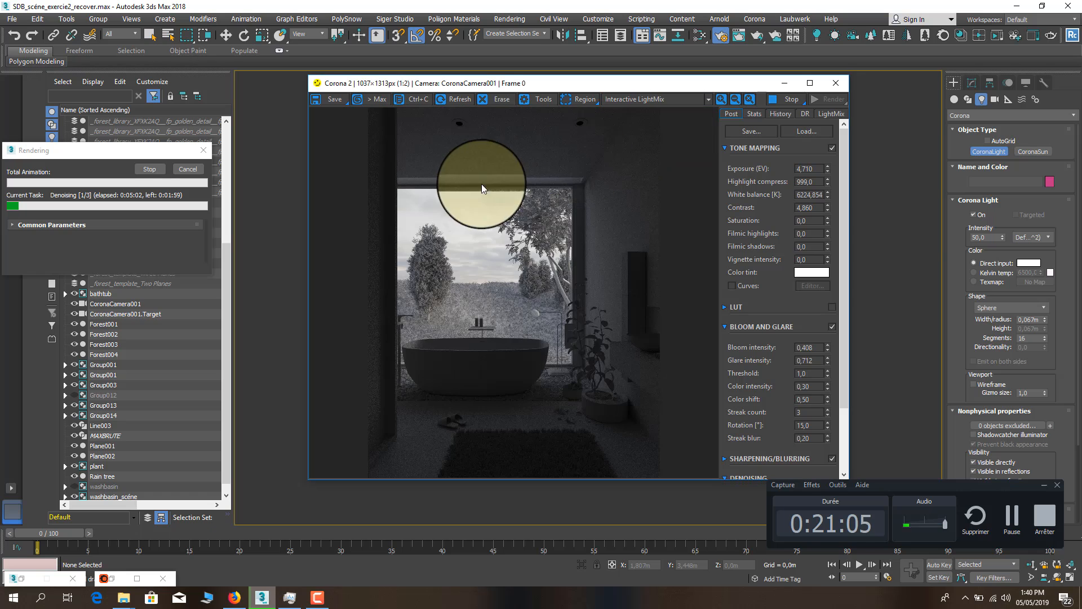
{"action": "left_click_drag", "start_coordinate": [827, 169], "coordinate": [855, 82]}
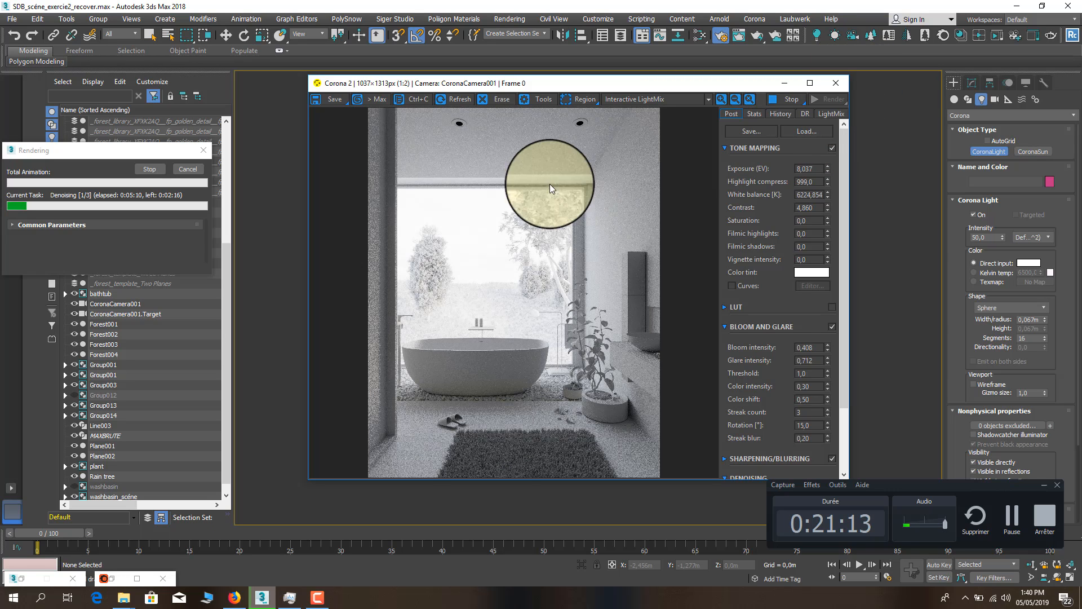
{"action": "scroll", "coordinate": [437, 273], "scroll_direction": "up", "scroll_amount": 1}
{"action": "left_click_drag", "start_coordinate": [444, 467], "coordinate": [434, 486]}
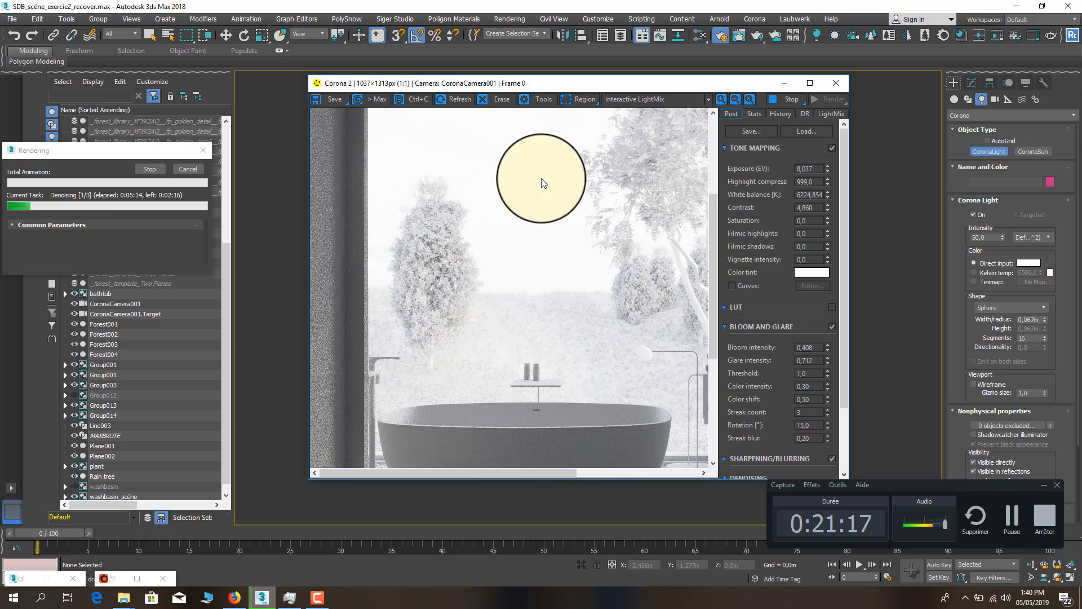
Reset the tone mapping exposure, set it to 6.693 EV and check the whole image
{"action": "right_click", "coordinate": [828, 167]}
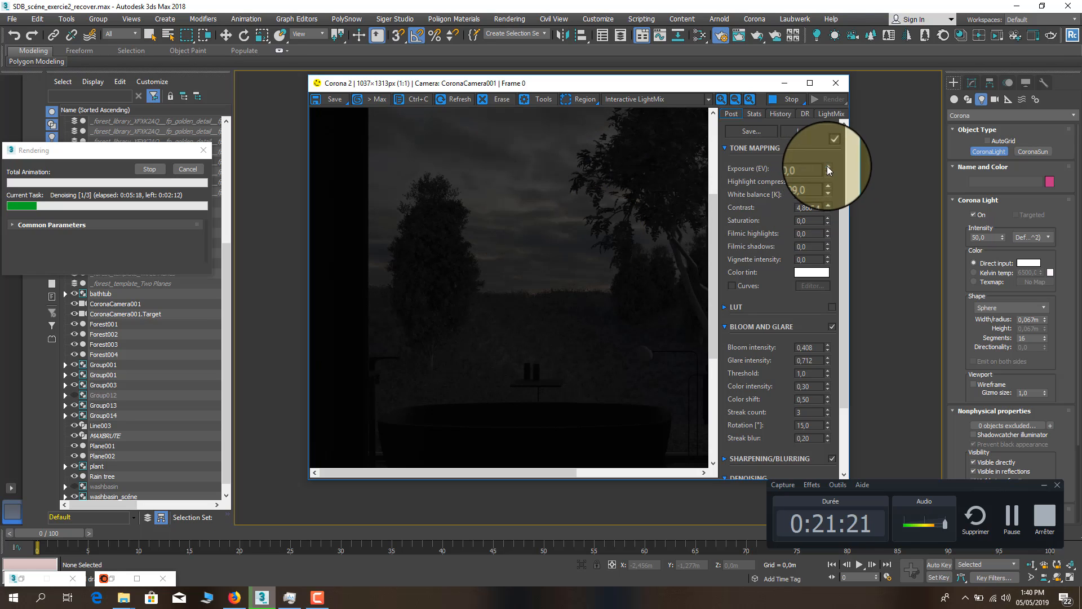
{"action": "left_click_drag", "start_coordinate": [827, 168], "coordinate": [830, 340]}
{"action": "scroll", "coordinate": [480, 353], "scroll_direction": "down", "scroll_amount": 2}
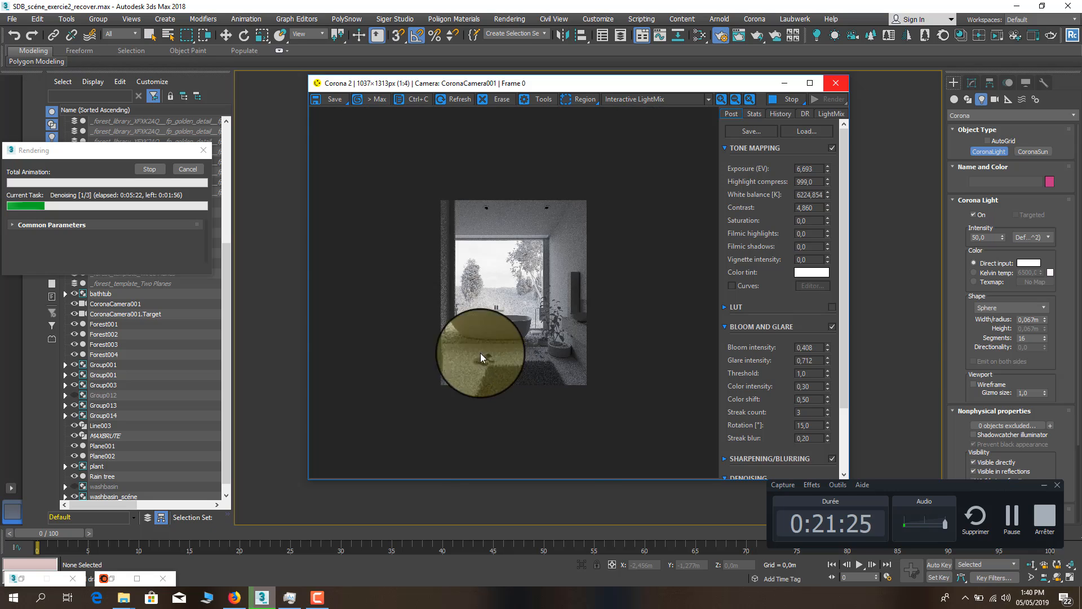
Set the tone mapping exposure to 8.635 EV and compare the interior with the garden outside
{"action": "scroll", "coordinate": [494, 336], "scroll_direction": "up", "scroll_amount": 1}
{"action": "left_click_drag", "start_coordinate": [827, 166], "coordinate": [838, 127]}
{"action": "scroll", "coordinate": [480, 310], "scroll_direction": "up", "scroll_amount": 1}
{"action": "scroll", "coordinate": [519, 296], "scroll_direction": "down", "scroll_amount": 1}
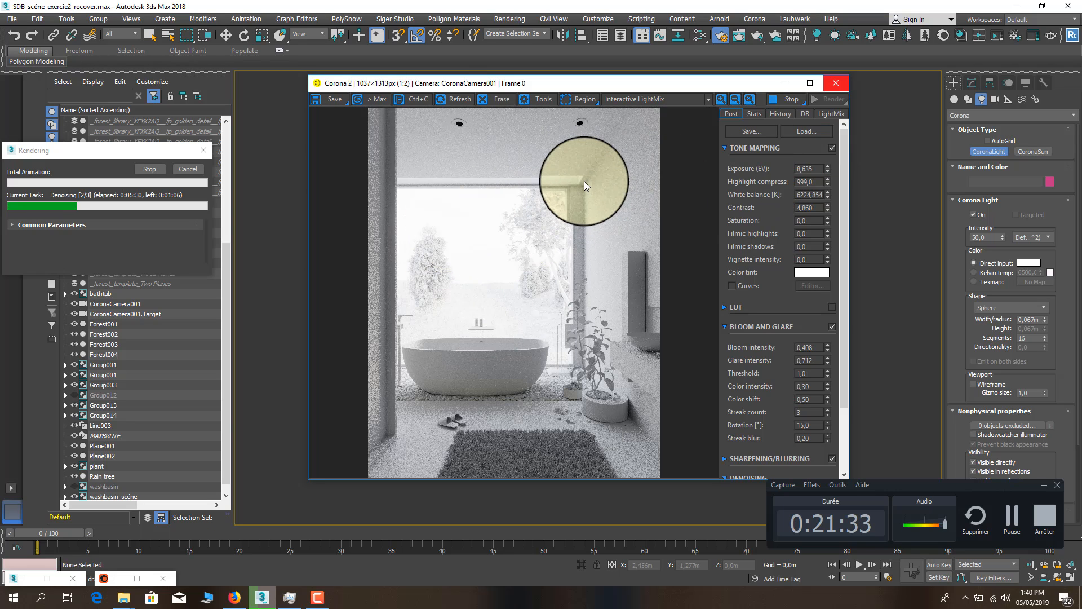
{"action": "scroll", "coordinate": [584, 181], "scroll_direction": "up", "scroll_amount": 1}
{"action": "scroll", "coordinate": [584, 202], "scroll_direction": "down", "scroll_amount": 1}
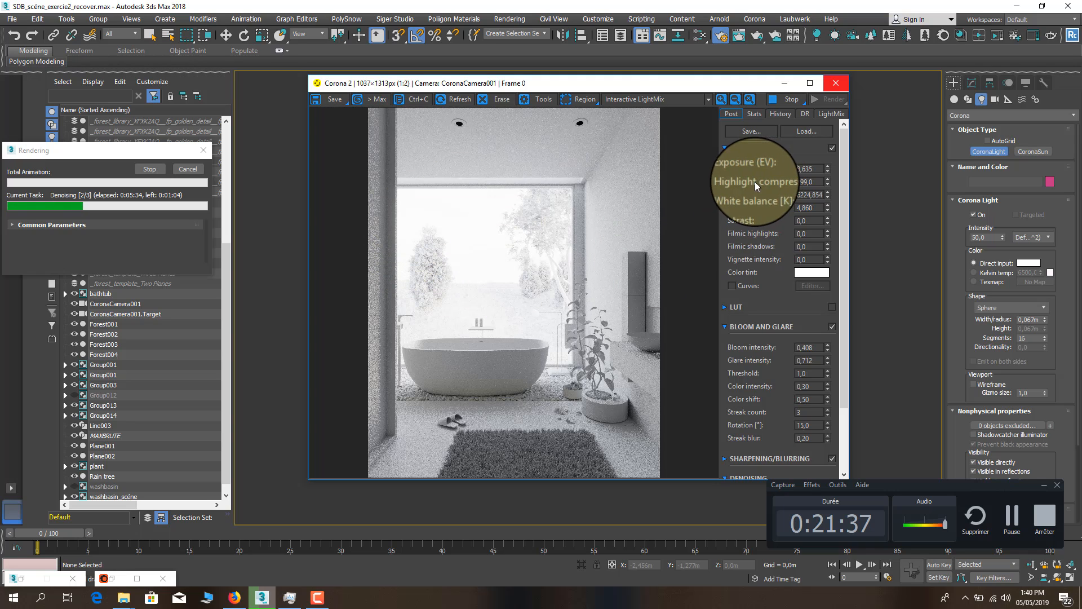
Try tone mapping exposures of 6.390 and 7.859 EV, inspecting the bathtub and garden view in between
{"action": "double_click", "coordinate": [806, 181]}
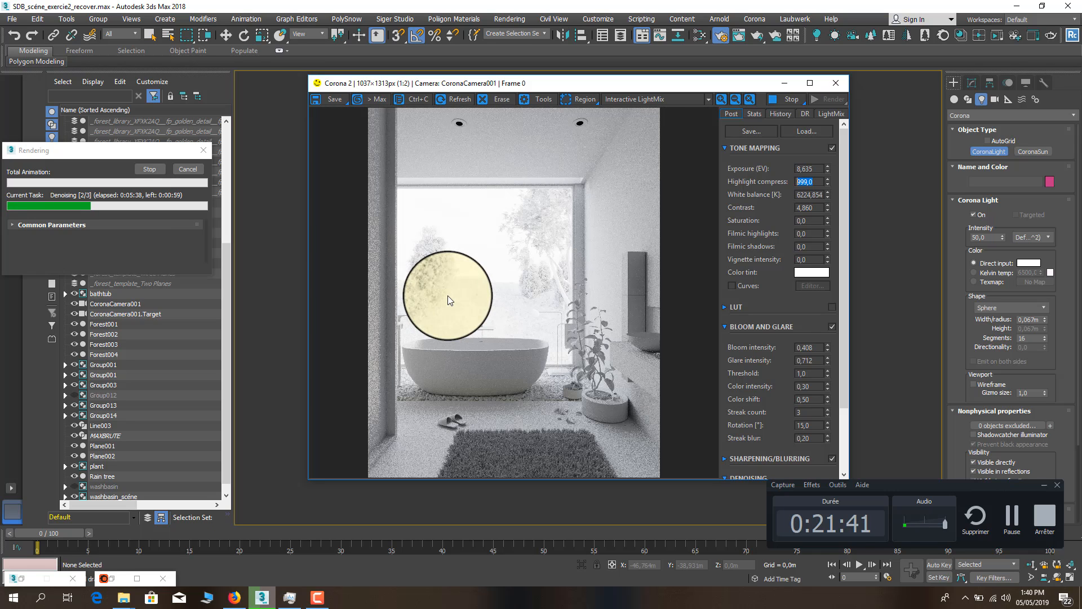
{"action": "left_click_drag", "start_coordinate": [826, 171], "coordinate": [830, 214]}
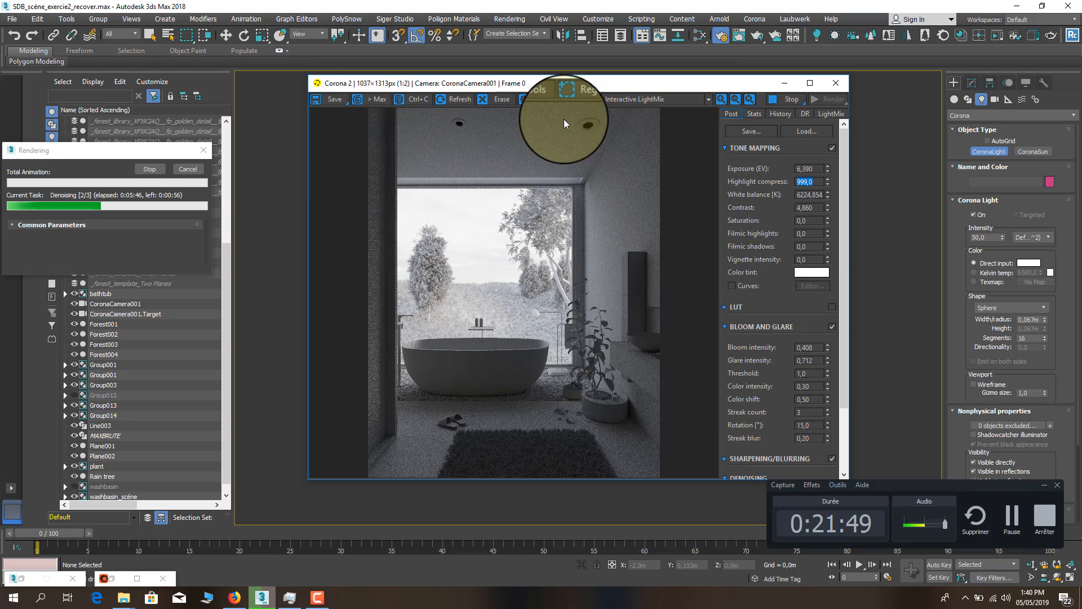
{"action": "scroll", "coordinate": [553, 319], "scroll_direction": "up", "scroll_amount": 1}
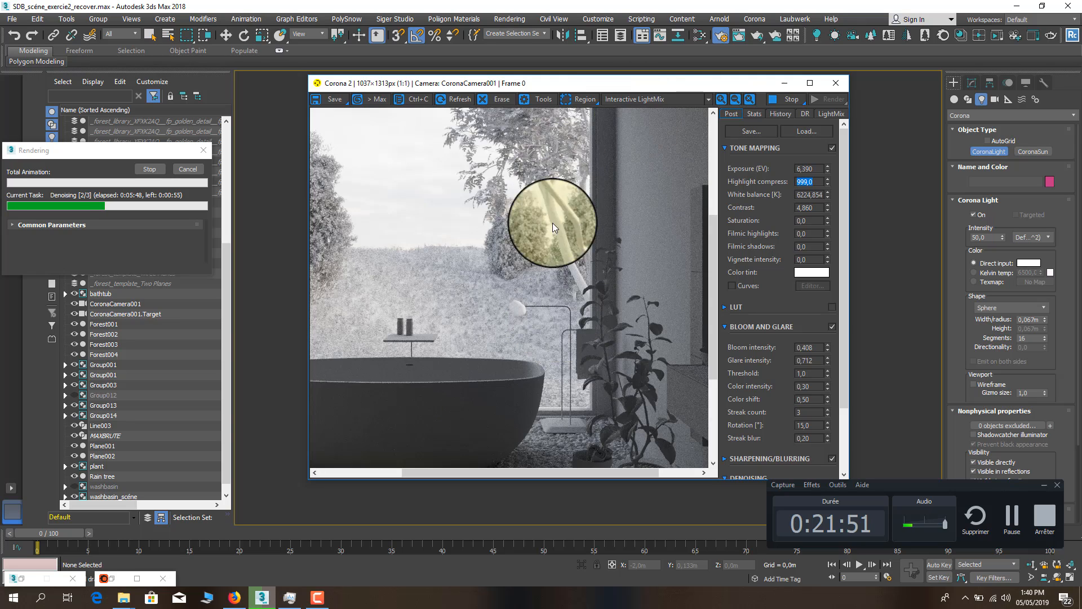
{"action": "scroll", "coordinate": [459, 296], "scroll_direction": "down", "scroll_amount": 2}
{"action": "scroll", "coordinate": [459, 296], "scroll_direction": "up", "scroll_amount": 1}
{"action": "left_click_drag", "start_coordinate": [826, 168], "coordinate": [830, 135]}
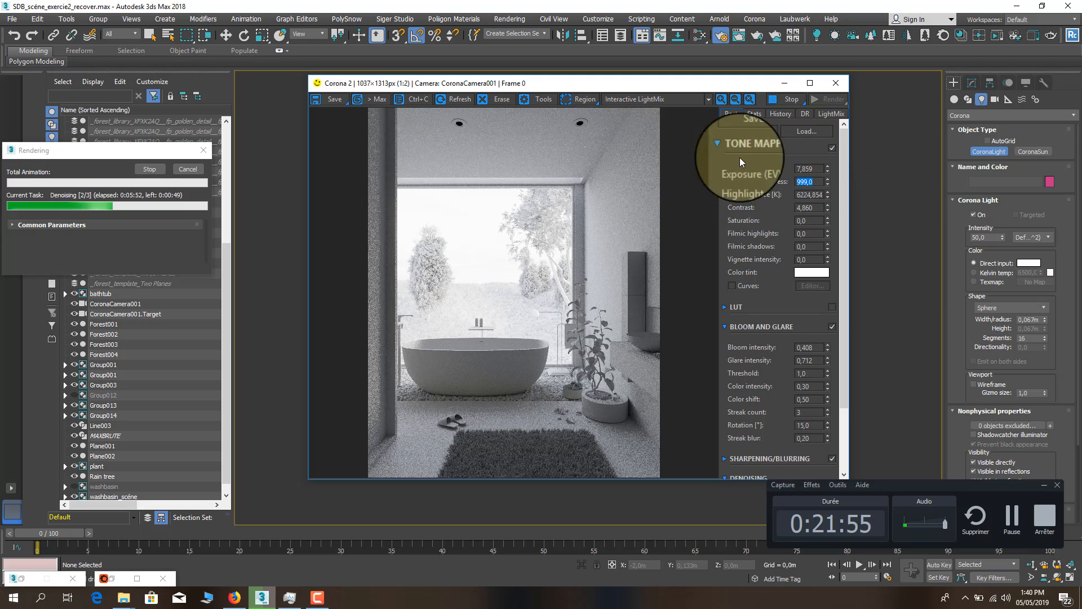
Switch CoronaLight003 back on in the LightMix and set the tone mapping exposure to 4.259 EV
{"action": "left_click_drag", "start_coordinate": [108, 151], "coordinate": [184, 152]}
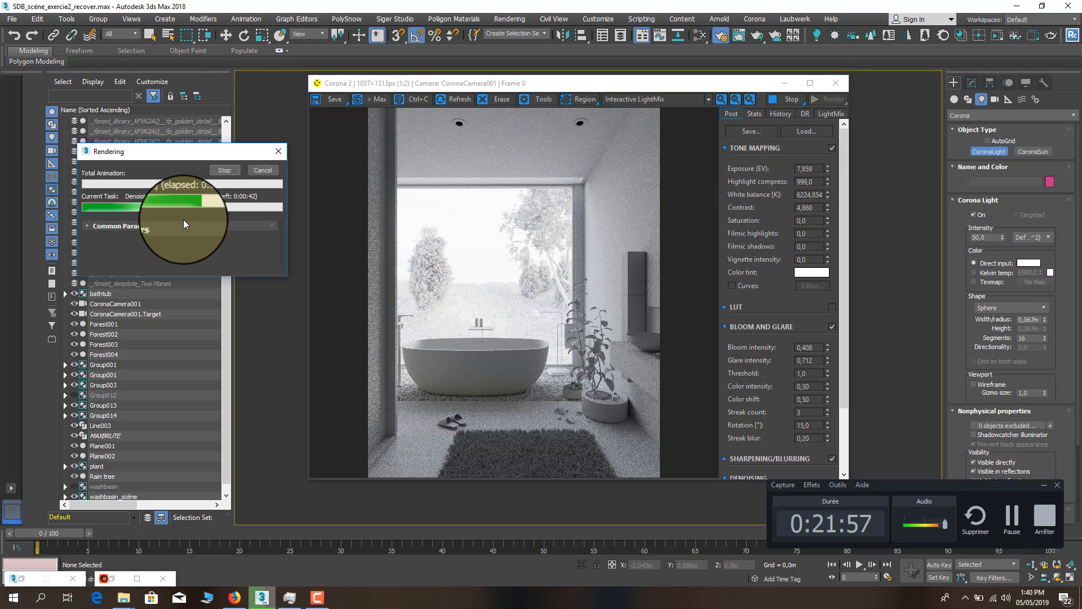
{"action": "left_click", "coordinate": [824, 116]}
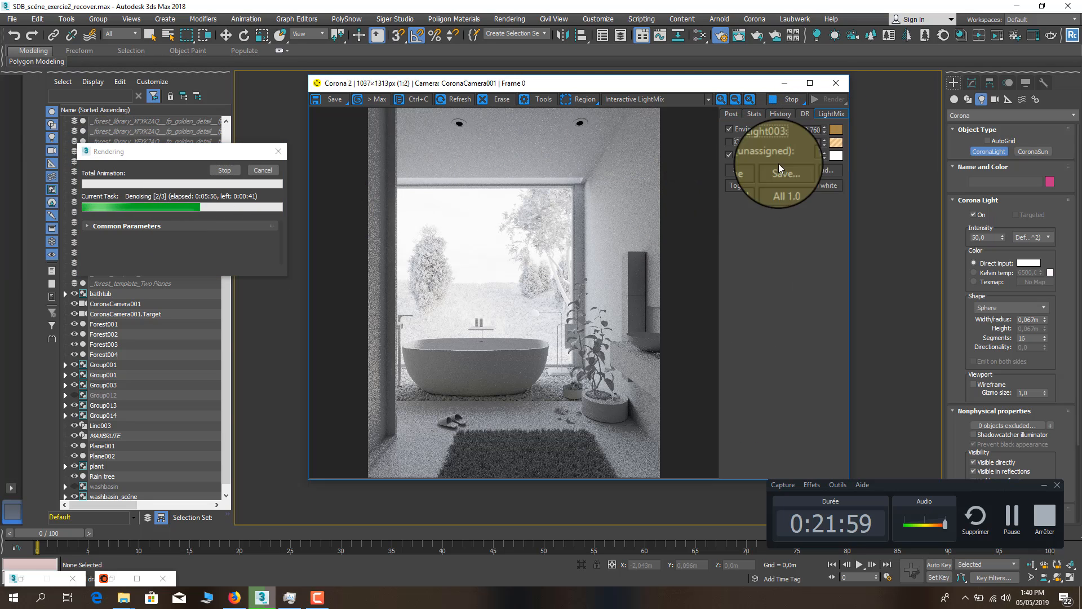
{"action": "left_click", "coordinate": [729, 142]}
{"action": "left_click", "coordinate": [731, 114]}
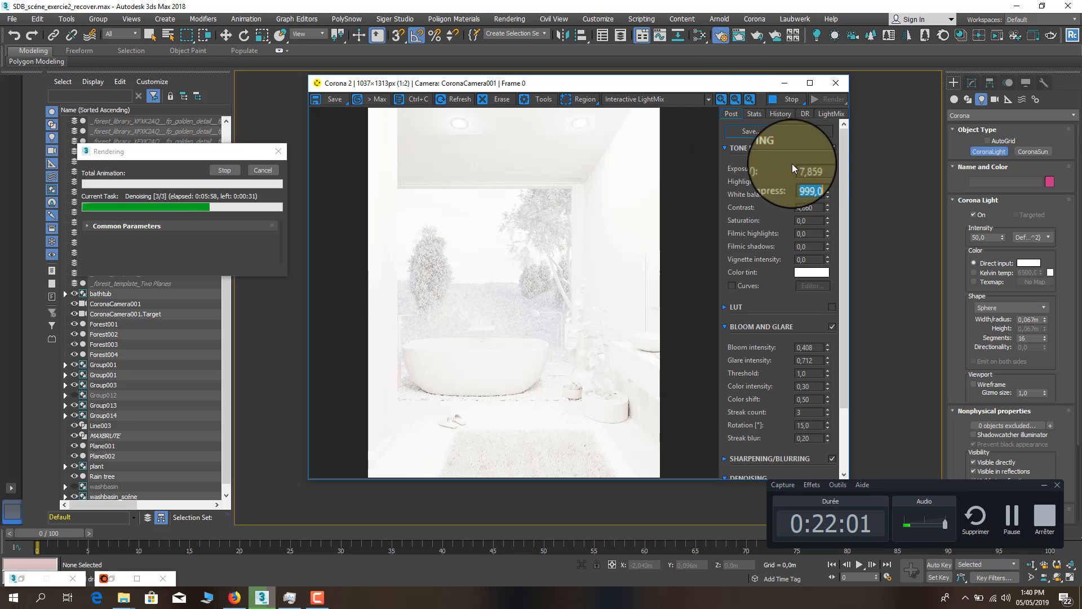
{"action": "left_click_drag", "start_coordinate": [827, 171], "coordinate": [837, 257]}
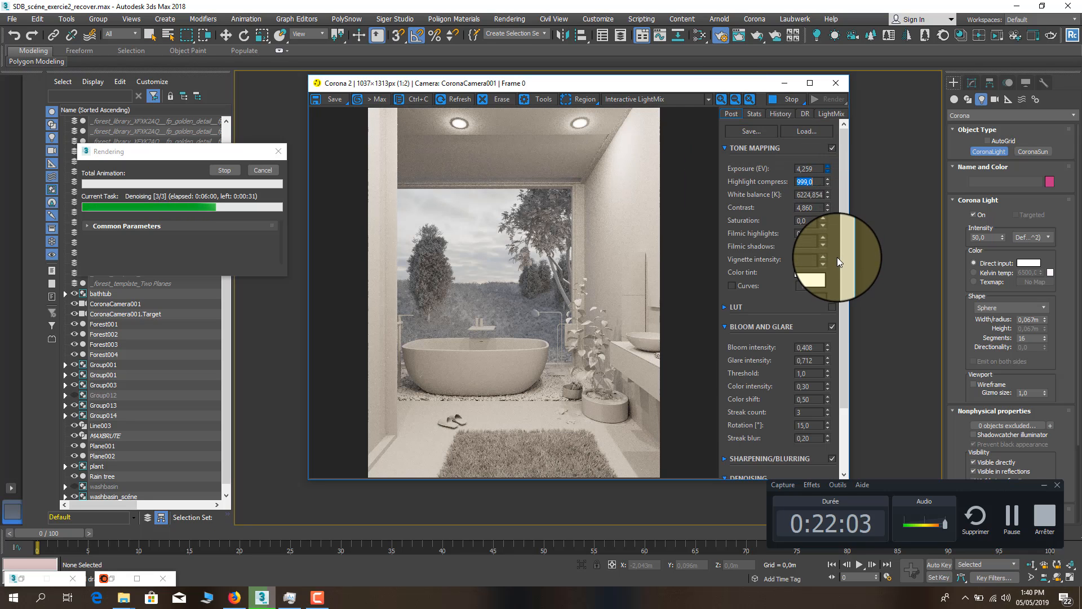
Turn off Bloom and Glare and inspect the ceiling spotlights and the garden view up close
{"action": "left_click", "coordinate": [833, 329]}
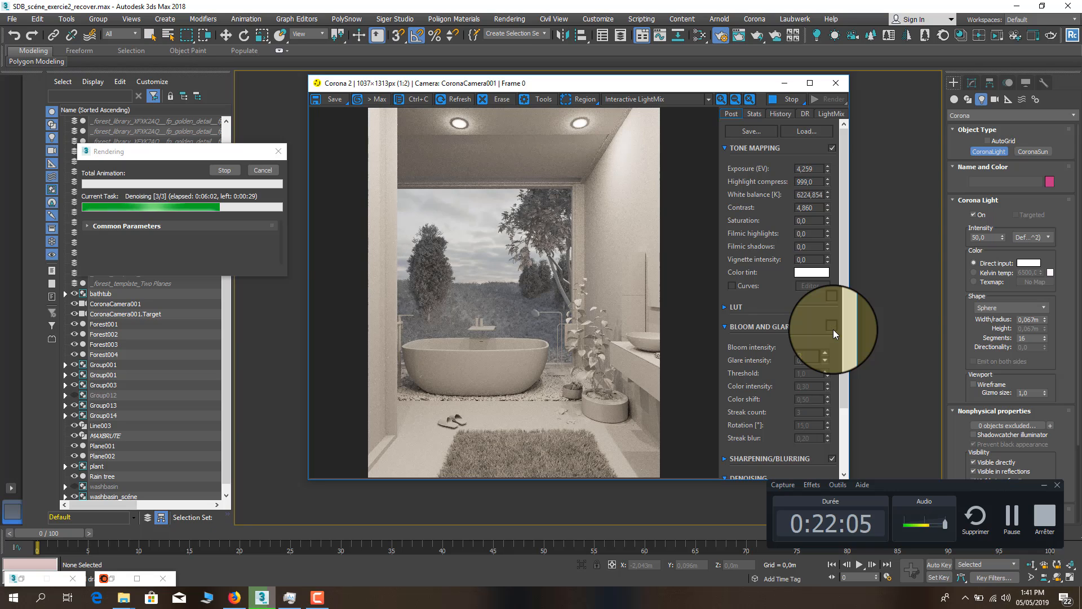
{"action": "scroll", "coordinate": [592, 112], "scroll_direction": "up", "scroll_amount": 3}
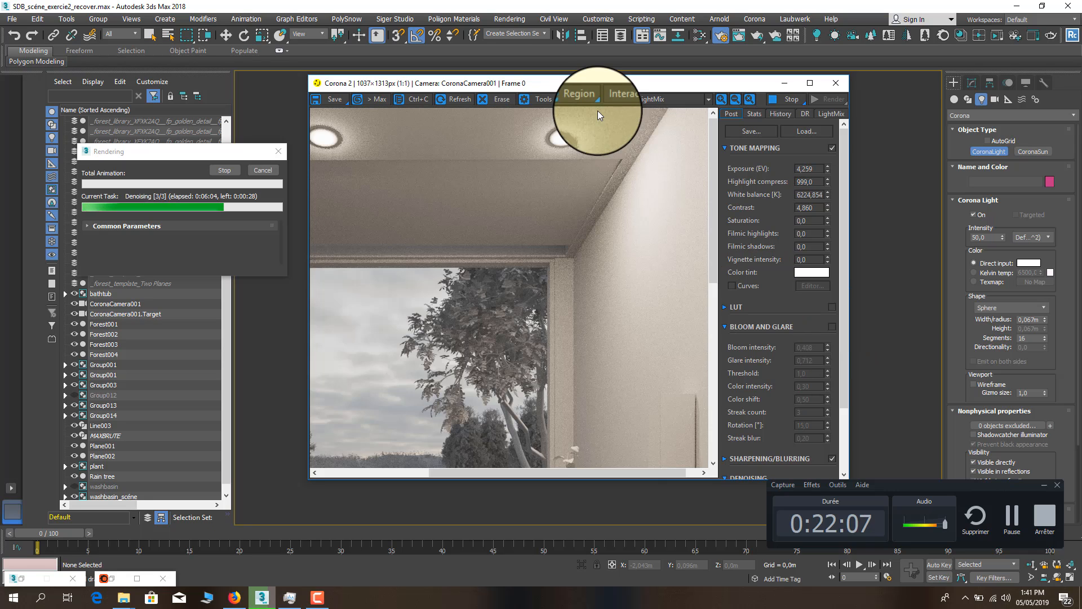
{"action": "scroll", "coordinate": [491, 232], "scroll_direction": "down", "scroll_amount": 2}
{"action": "scroll", "coordinate": [500, 150], "scroll_direction": "up", "scroll_amount": 2}
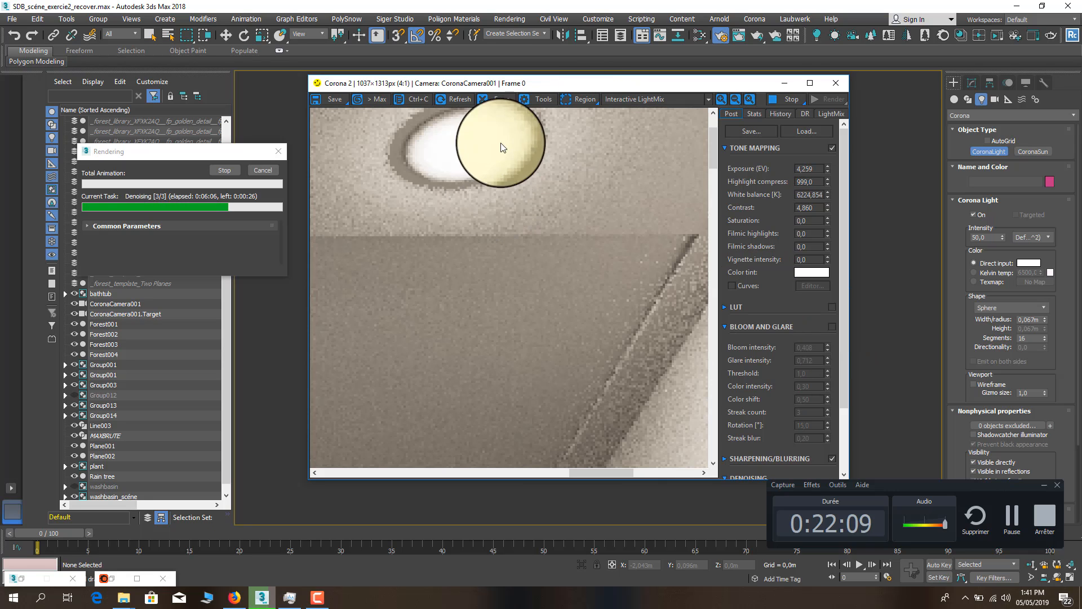
{"action": "scroll", "coordinate": [482, 184], "scroll_direction": "down", "scroll_amount": 3}
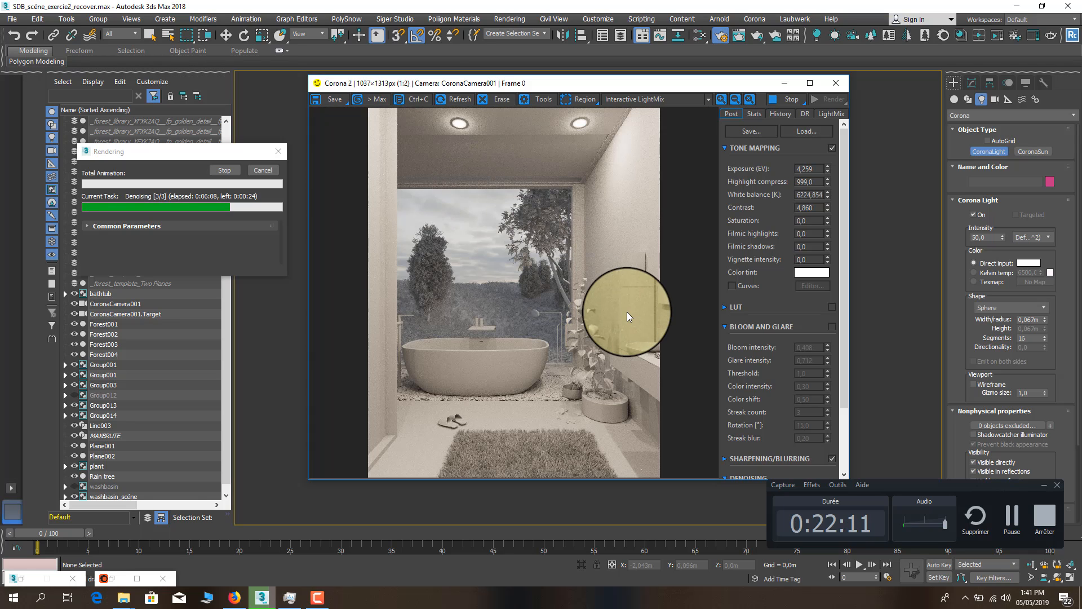
{"action": "scroll", "coordinate": [446, 133], "scroll_direction": "up", "scroll_amount": 2}
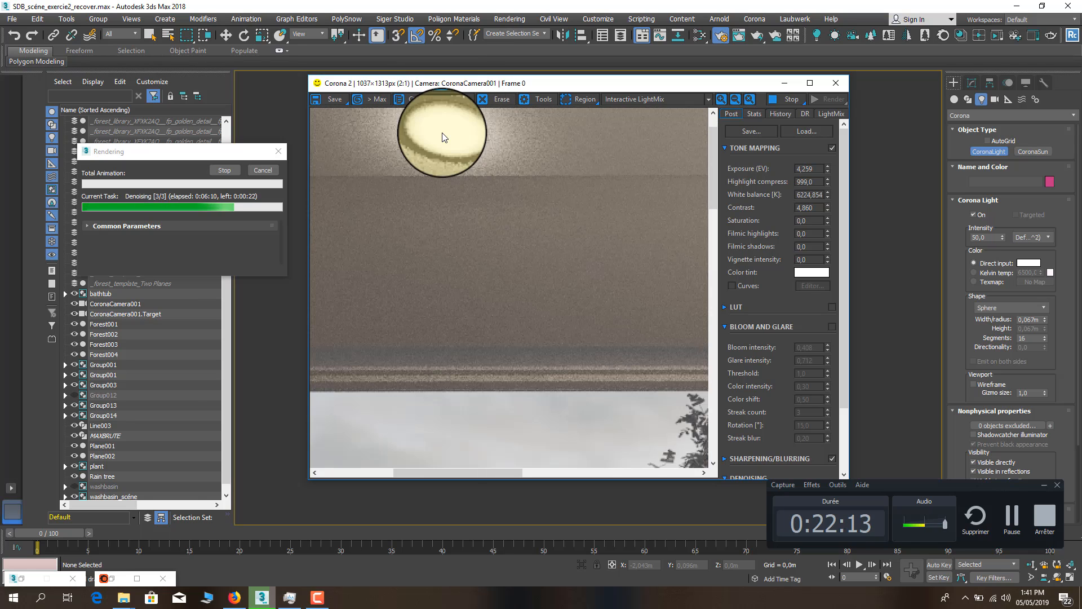
{"action": "left_click_drag", "start_coordinate": [712, 208], "coordinate": [711, 279]}
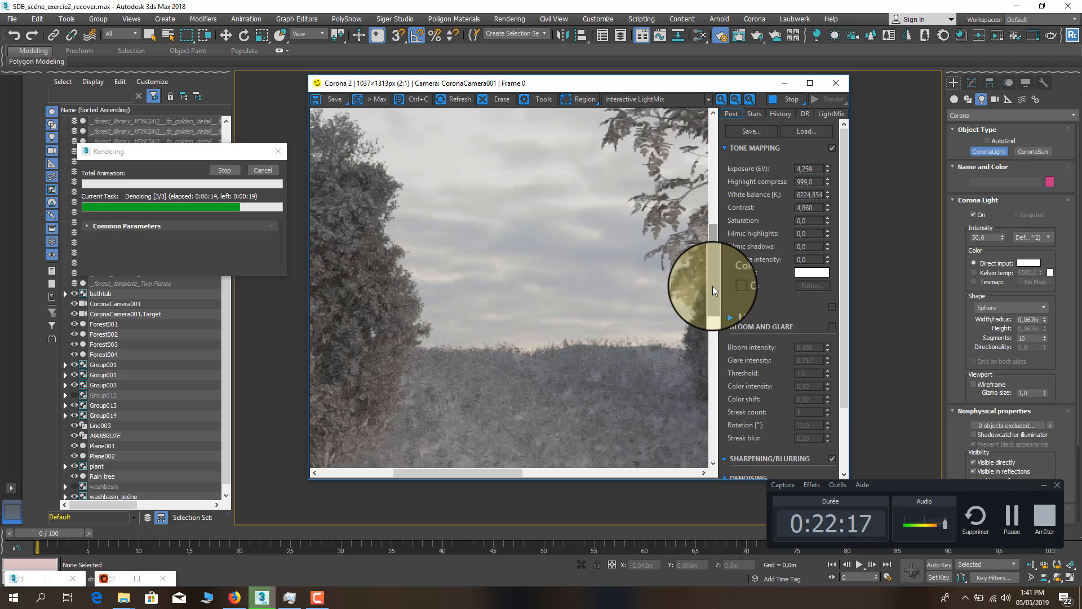
Turn on Bloom and Glare and inspect the ceiling spotlights at different zoom levels
{"action": "left_click_drag", "start_coordinate": [713, 285], "coordinate": [712, 168]}
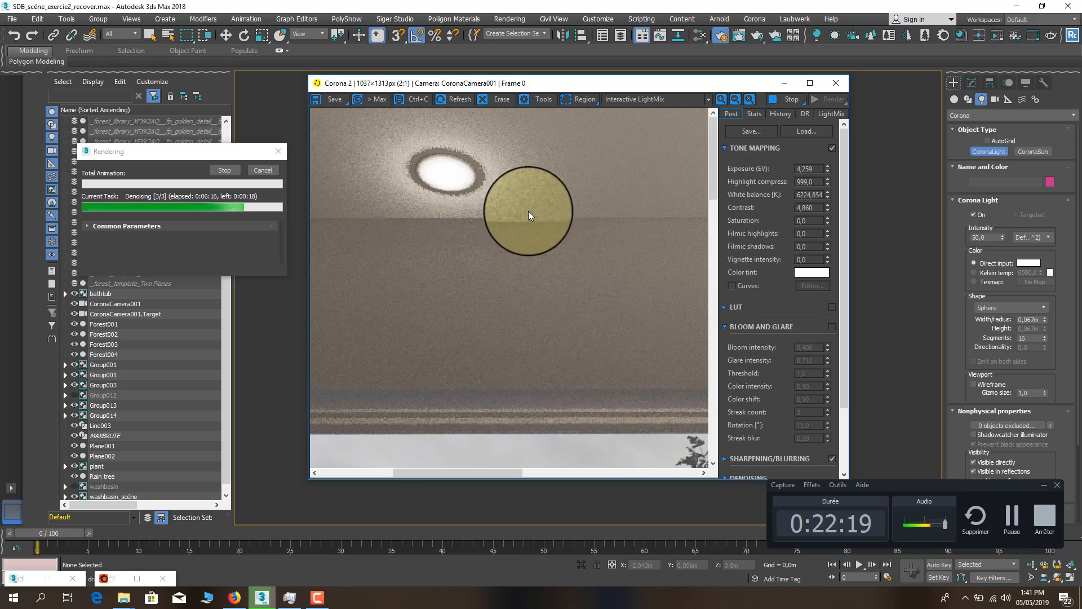
{"action": "left_click", "coordinate": [832, 327]}
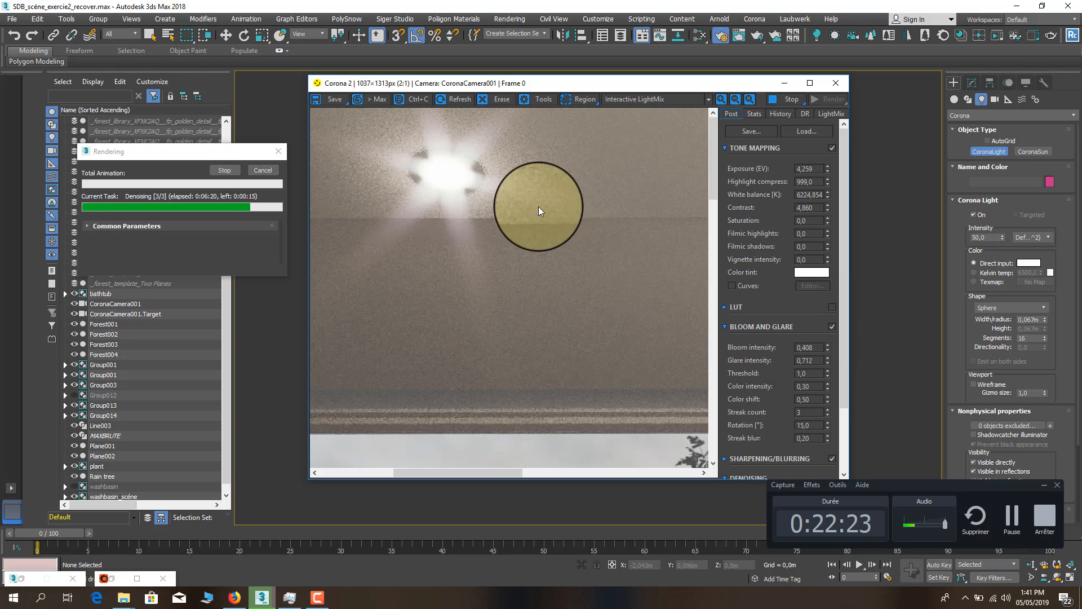
{"action": "scroll", "coordinate": [491, 219], "scroll_direction": "down", "scroll_amount": 1}
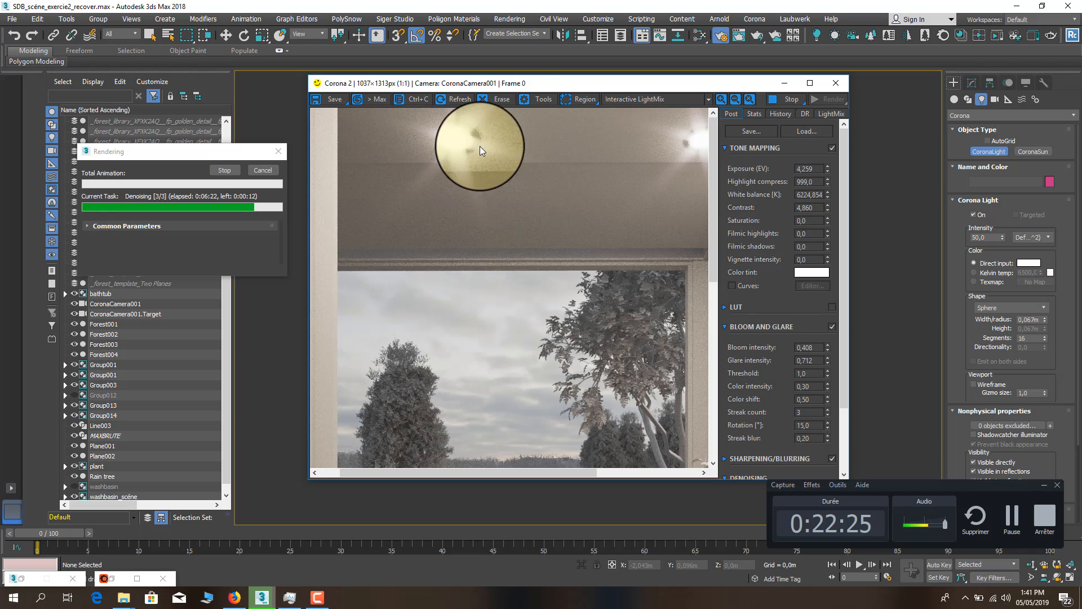
{"action": "scroll", "coordinate": [479, 146], "scroll_direction": "down", "scroll_amount": 1}
{"action": "scroll", "coordinate": [584, 117], "scroll_direction": "up", "scroll_amount": 1}
{"action": "scroll", "coordinate": [587, 118], "scroll_direction": "up", "scroll_amount": 1}
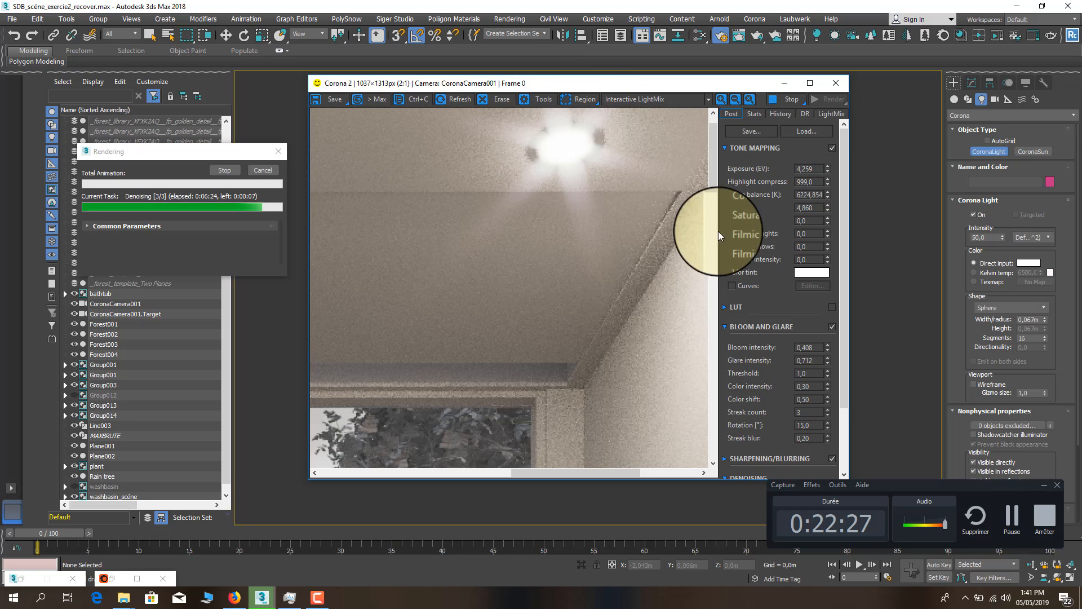
Compare the ceiling spotlight with Bloom and Glare off and on, leaving the effect enabled
{"action": "left_click", "coordinate": [833, 328]}
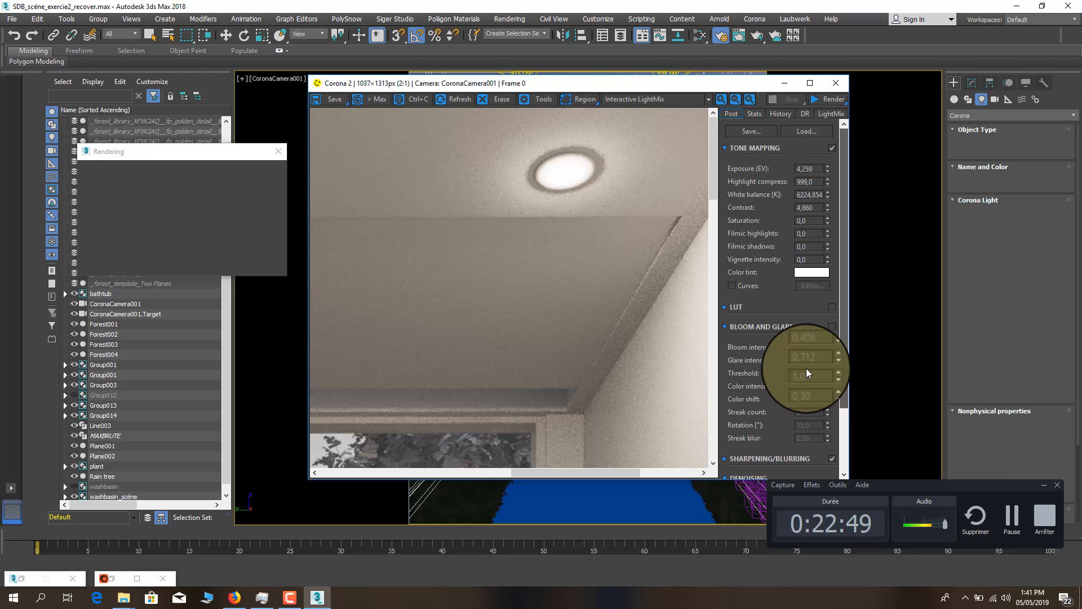
{"action": "left_click", "coordinate": [624, 346]}
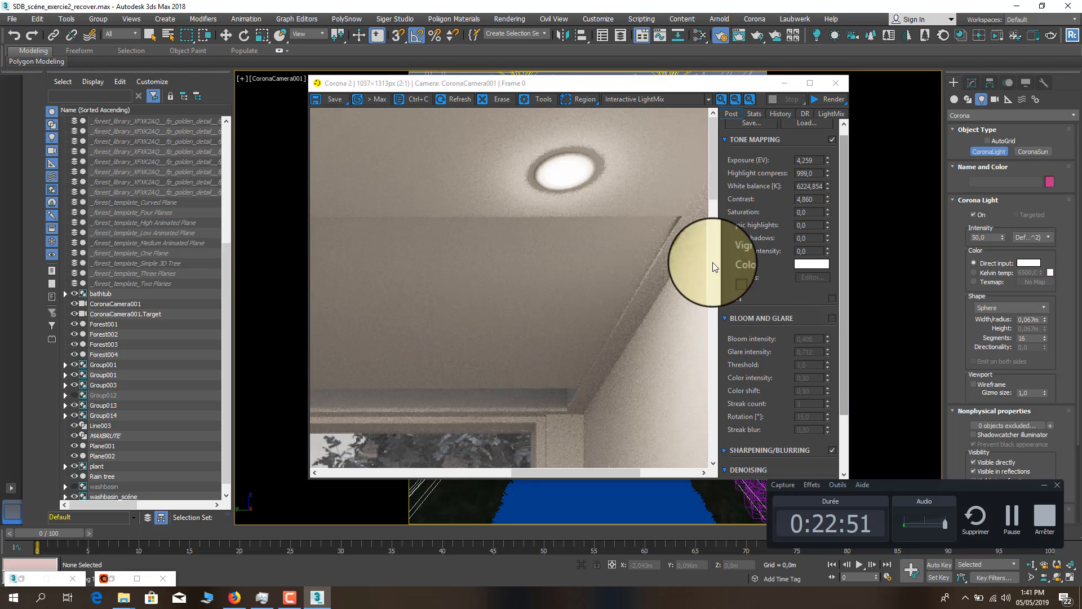
{"action": "left_click", "coordinate": [831, 317]}
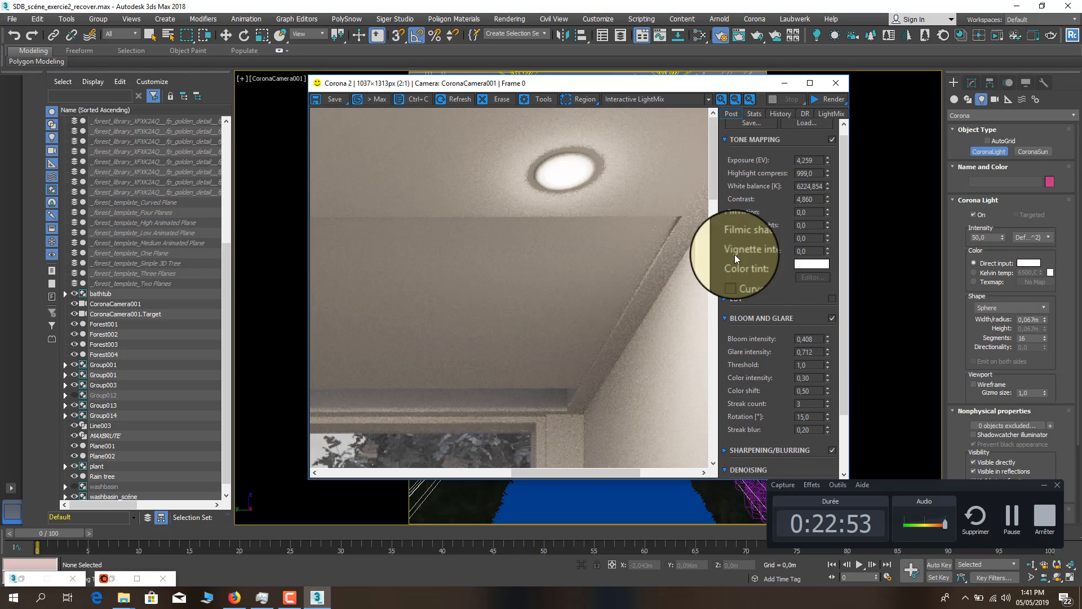
{"action": "left_click", "coordinate": [832, 319]}
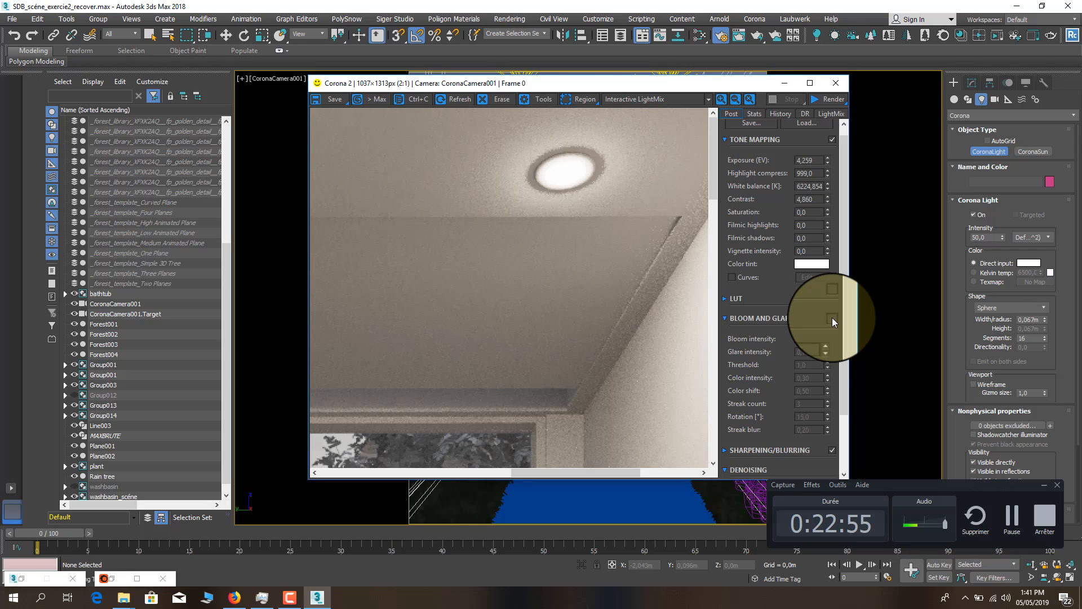
{"action": "left_click", "coordinate": [832, 318]}
{"action": "left_click_drag", "start_coordinate": [843, 330], "coordinate": [855, 353]}
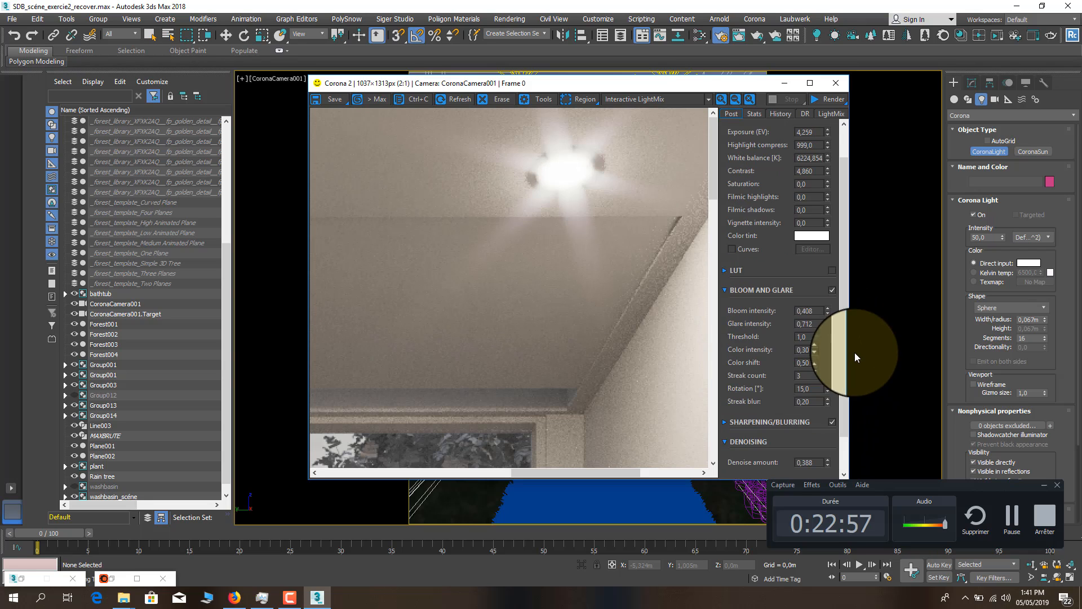
Set the bloom intensity to 0.156 and the glare intensity to 0.248
{"action": "mouse_move", "coordinate": [827, 314]}
{"action": "left_mouse_down"}
{"action": "mouse_move", "coordinate": [847, 412]}
{"action": "mouse_move", "coordinate": [840, 390]}
{"action": "left_mouse_up"}
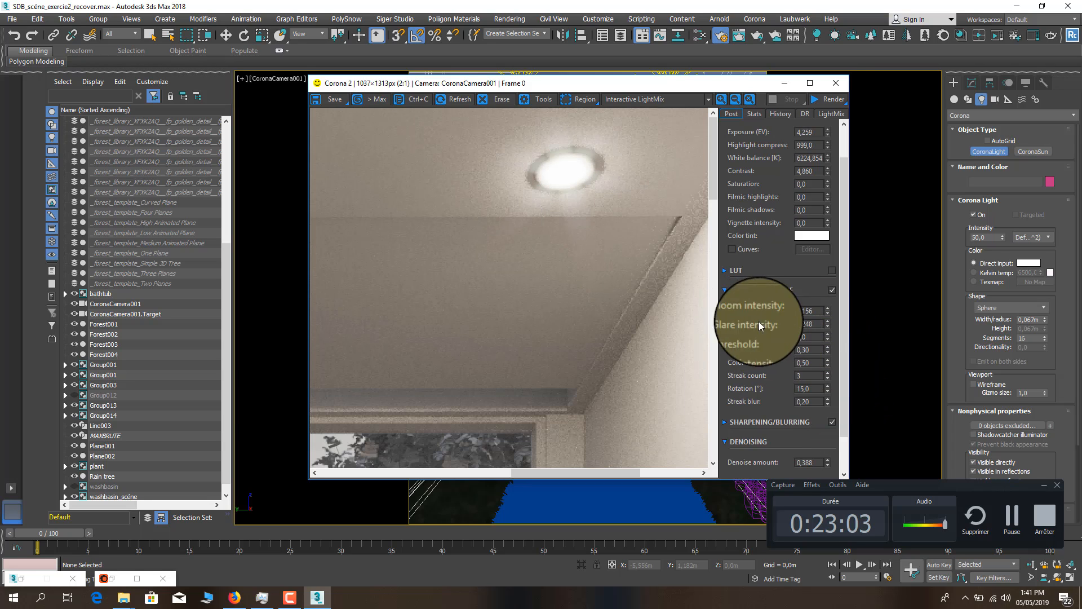
{"action": "double_click", "coordinate": [805, 326]}
{"action": "left_click_drag", "start_coordinate": [816, 310], "coordinate": [780, 306]}
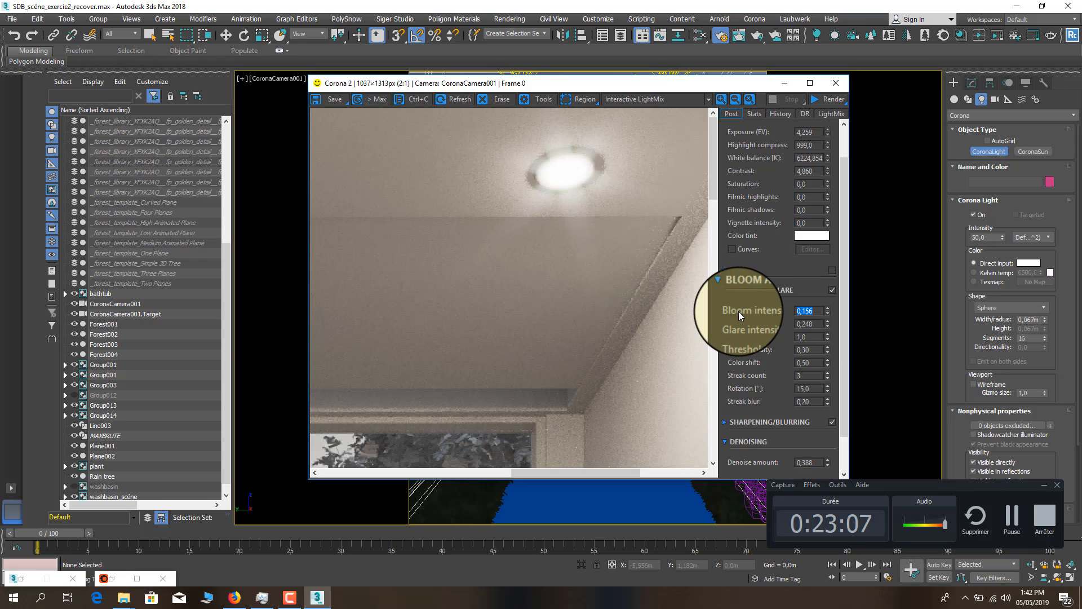
{"action": "scroll", "coordinate": [469, 307], "scroll_direction": "down", "scroll_amount": 3}
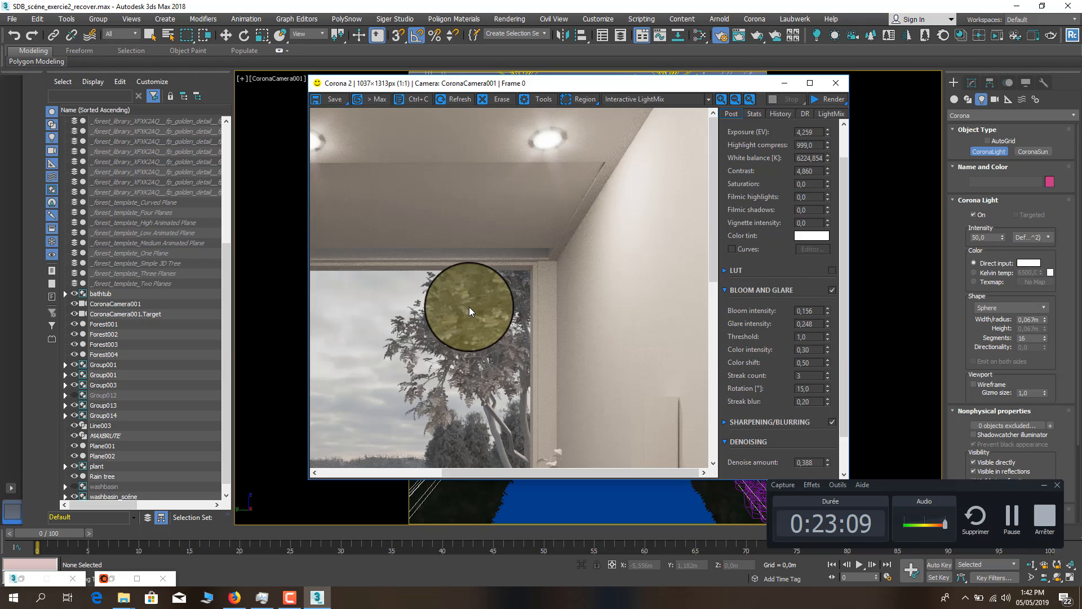
{"action": "scroll", "coordinate": [469, 310], "scroll_direction": "up", "scroll_amount": 1}
Switch off CoronaLight003 in the LightMix and set the tone mapping exposure to 6.381 EV
{"action": "left_click", "coordinate": [830, 114]}
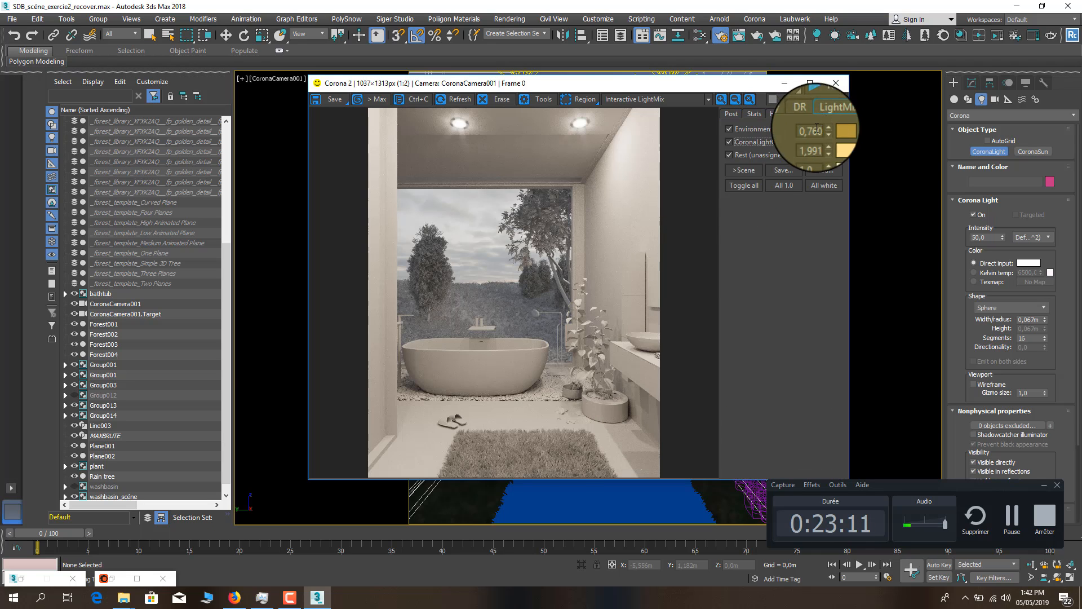
{"action": "left_click", "coordinate": [729, 116]}
{"action": "scroll", "coordinate": [550, 246], "scroll_direction": "up", "scroll_amount": 1}
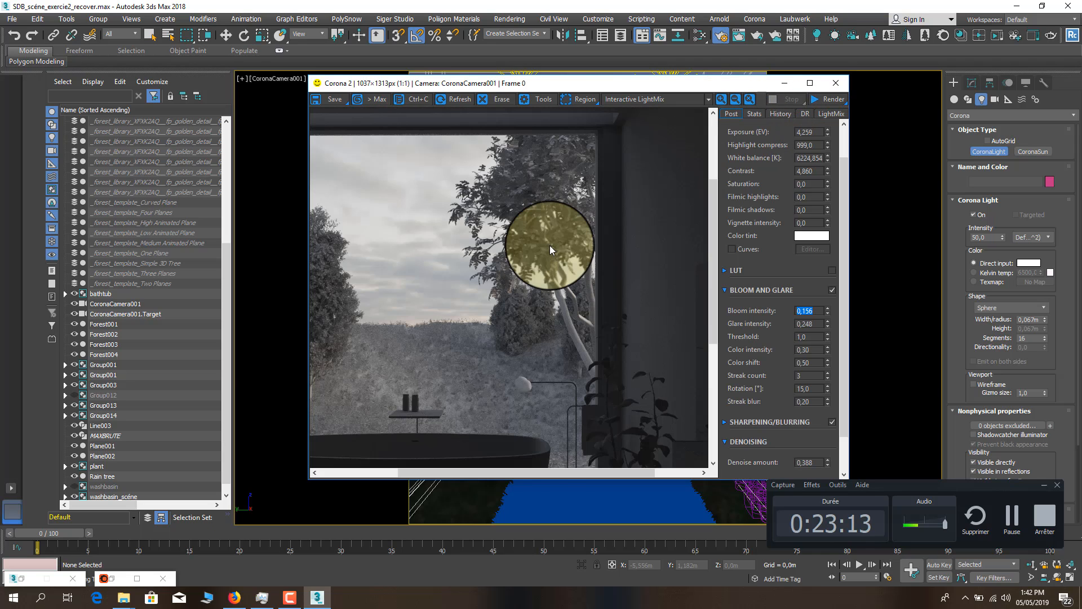
{"action": "scroll", "coordinate": [550, 246], "scroll_direction": "down", "scroll_amount": 1}
{"action": "scroll", "coordinate": [550, 245], "scroll_direction": "up", "scroll_amount": 1}
{"action": "scroll", "coordinate": [550, 245], "scroll_direction": "down", "scroll_amount": 1}
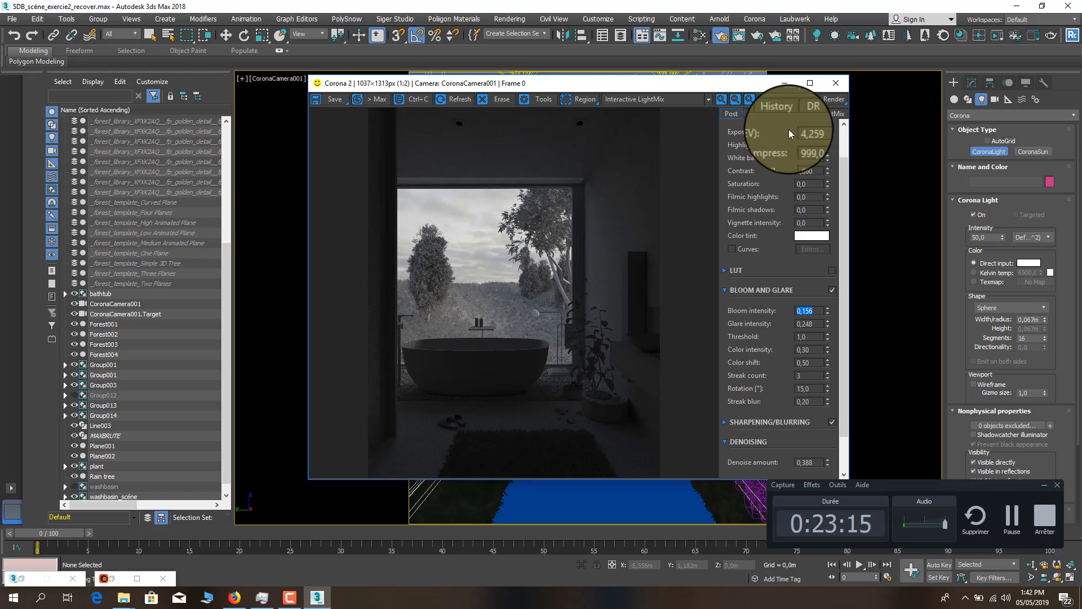
{"action": "left_click_drag", "start_coordinate": [829, 134], "coordinate": [834, 70]}
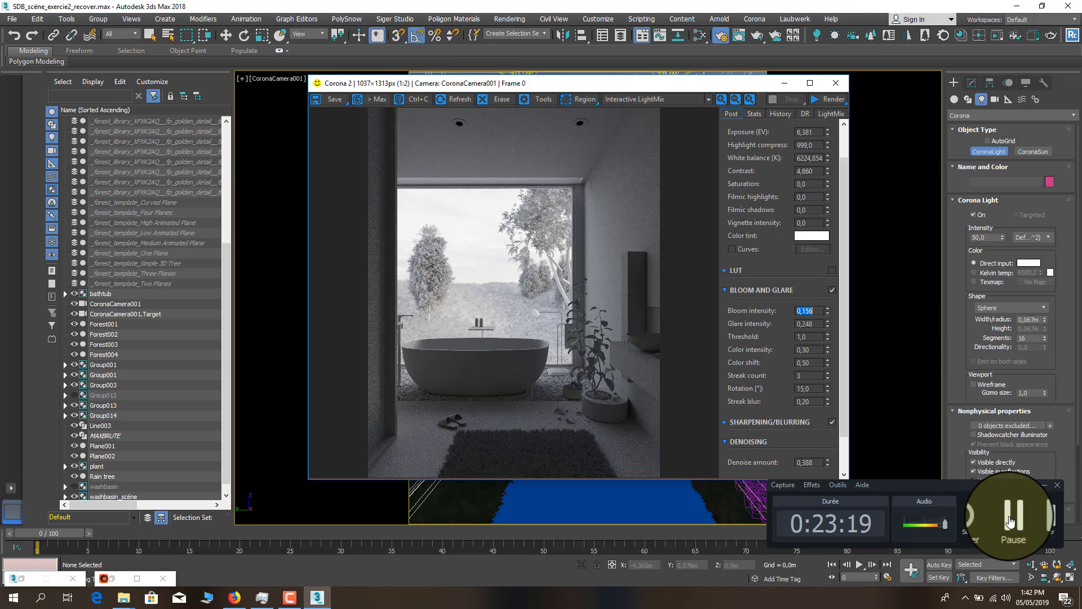
Close the frame buffer and clear the HDR environment map from the scene's background
{"action": "left_click", "coordinate": [836, 83]}
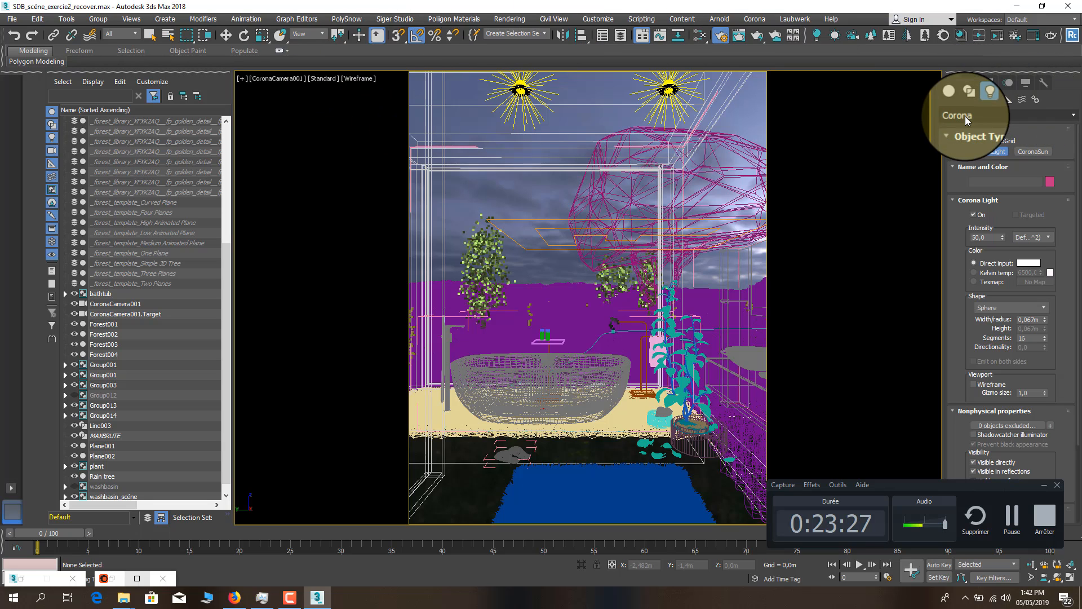
{"action": "left_click", "coordinate": [956, 99]}
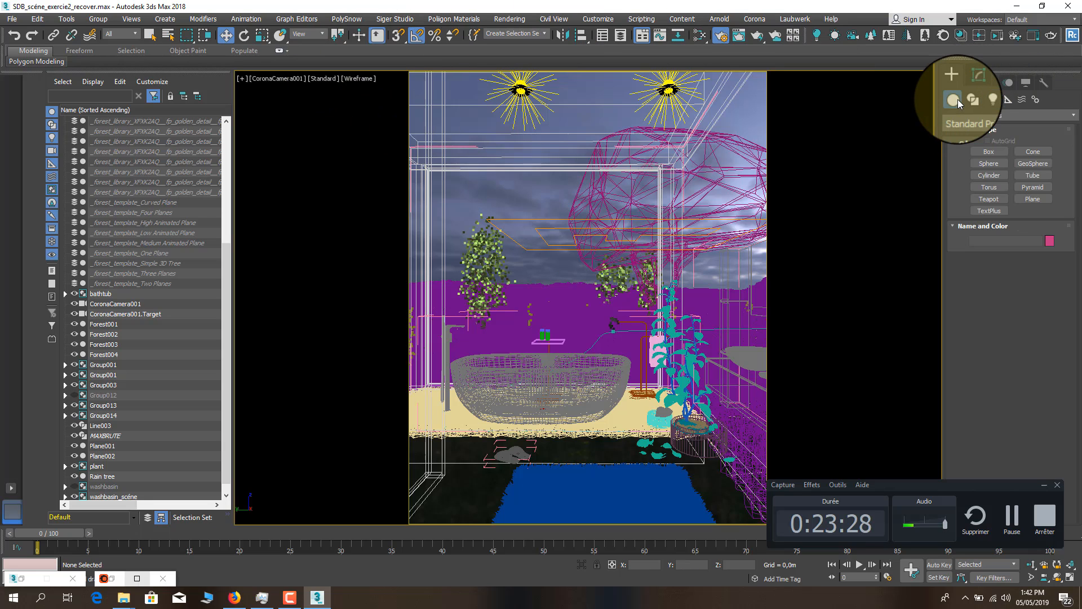
{"action": "left_click", "coordinate": [509, 18]}
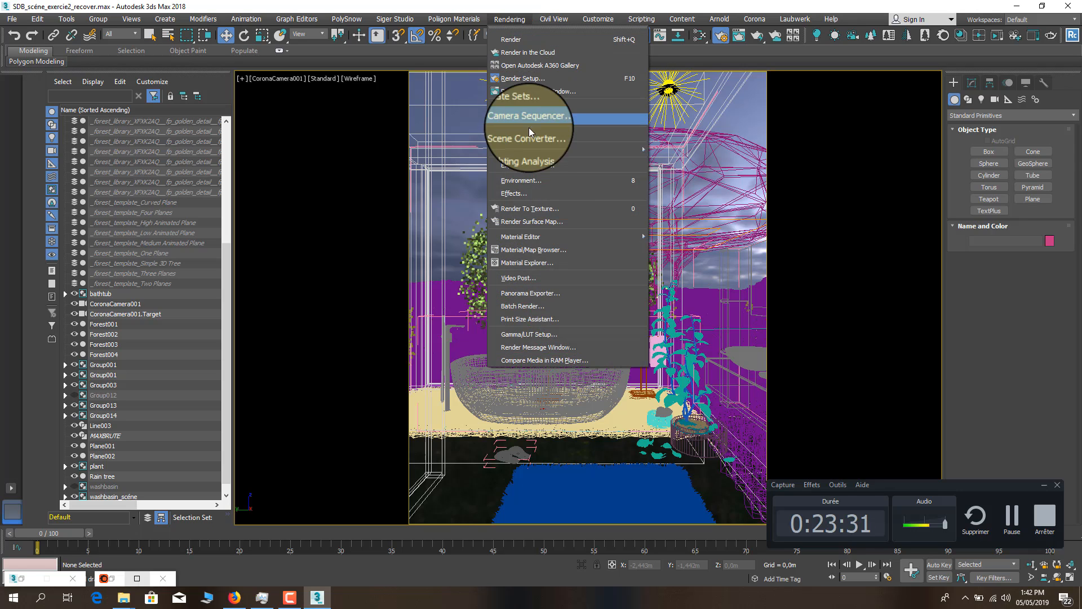
{"action": "left_click", "coordinate": [540, 178]}
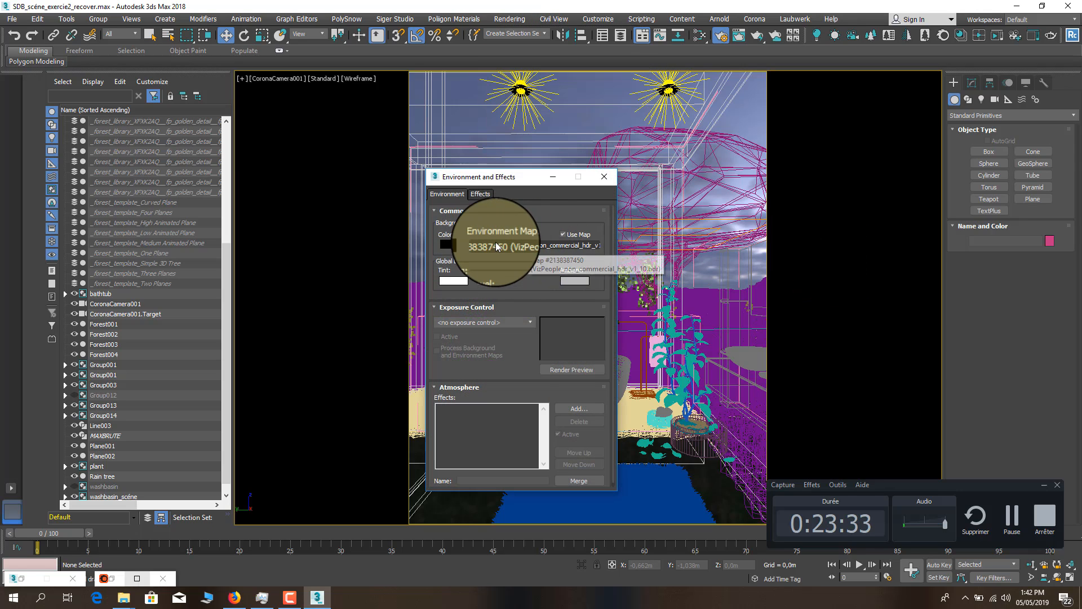
{"action": "right_click", "coordinate": [496, 245]}
{"action": "left_click", "coordinate": [507, 255]}
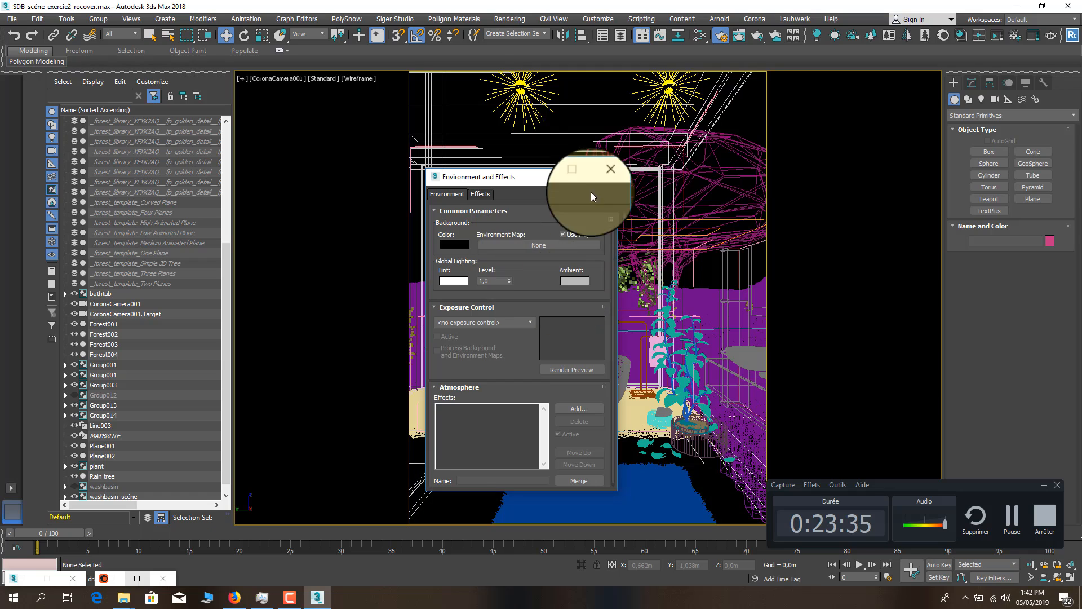
{"action": "left_click", "coordinate": [604, 176]}
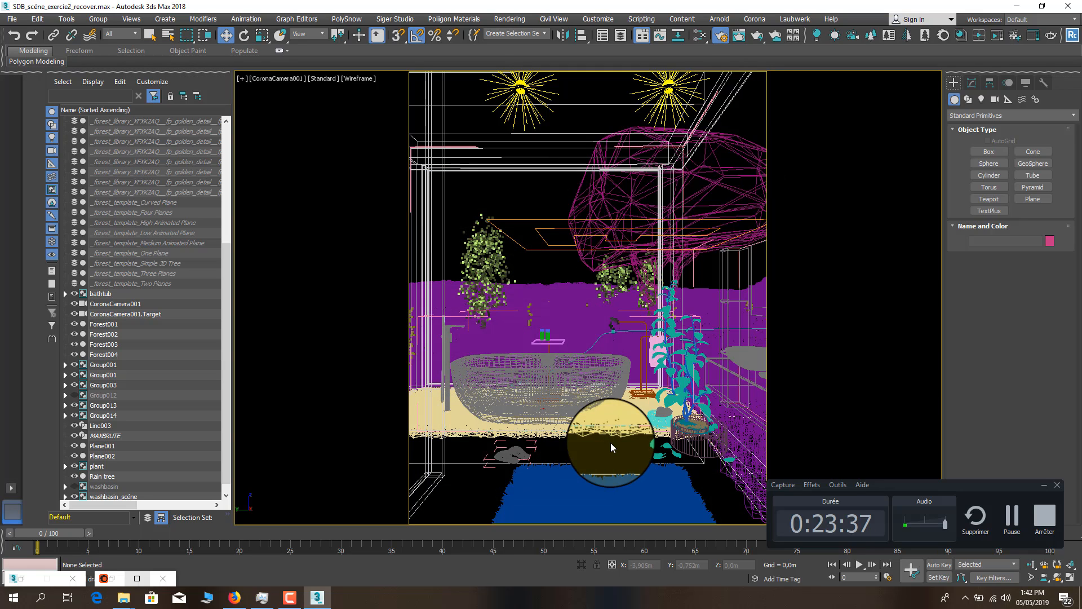
Select the ceiling spotlight group and examine the house and surrounding terrain from the top view
{"action": "left_click", "coordinate": [521, 89]}
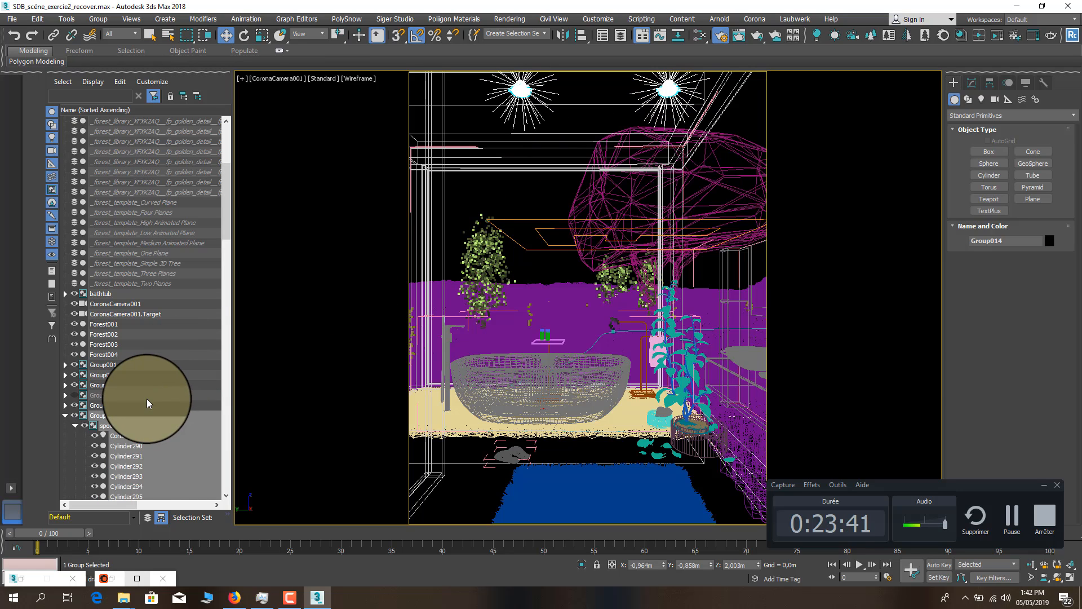
{"action": "left_click", "coordinate": [225, 392]}
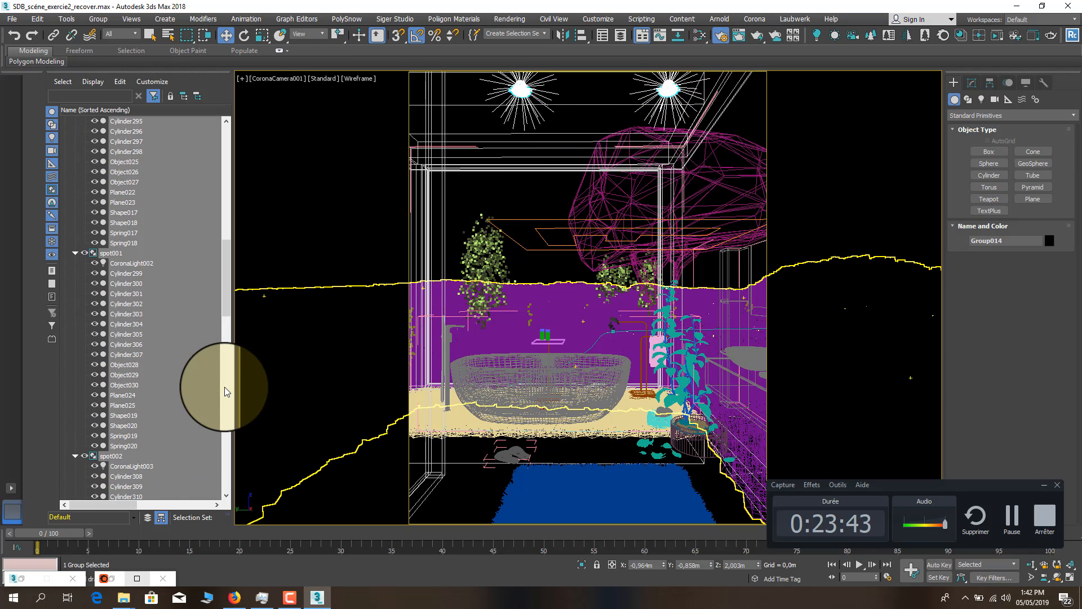
{"action": "left_click_drag", "start_coordinate": [226, 309], "coordinate": [225, 181]}
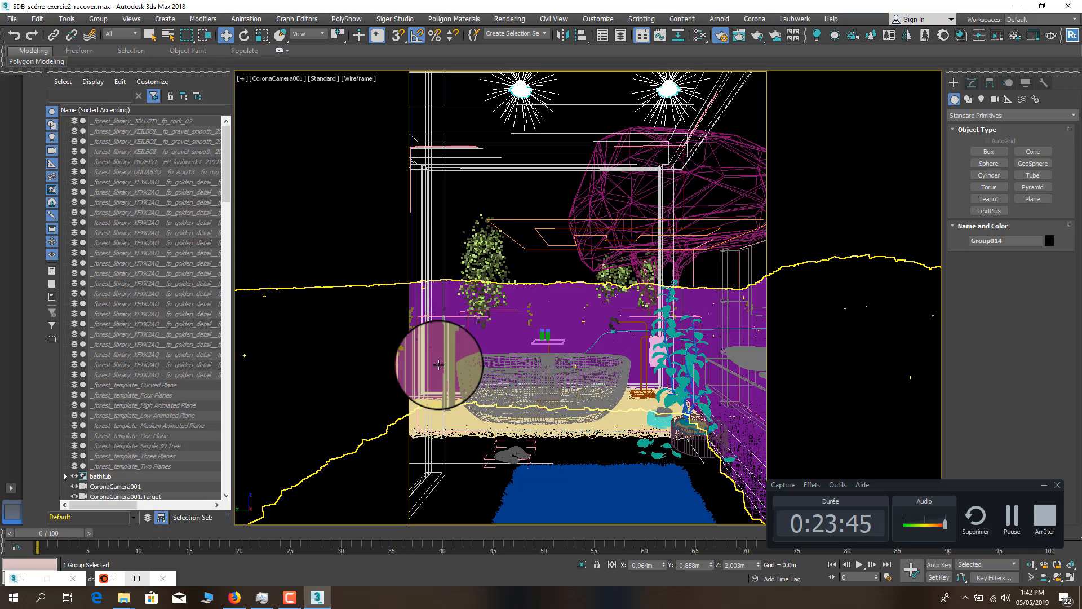
{"action": "key", "text": "t"}
{"action": "key", "text": "z"}
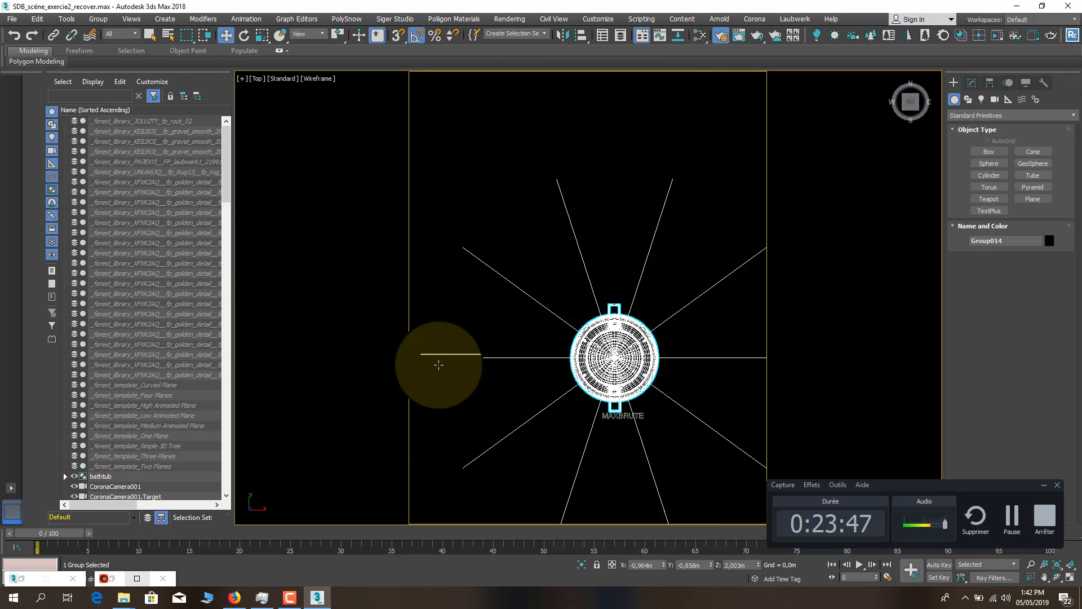
{"action": "scroll", "coordinate": [436, 369], "scroll_direction": "down", "scroll_amount": 10}
{"action": "scroll", "coordinate": [461, 337], "scroll_direction": "up", "scroll_amount": 8}
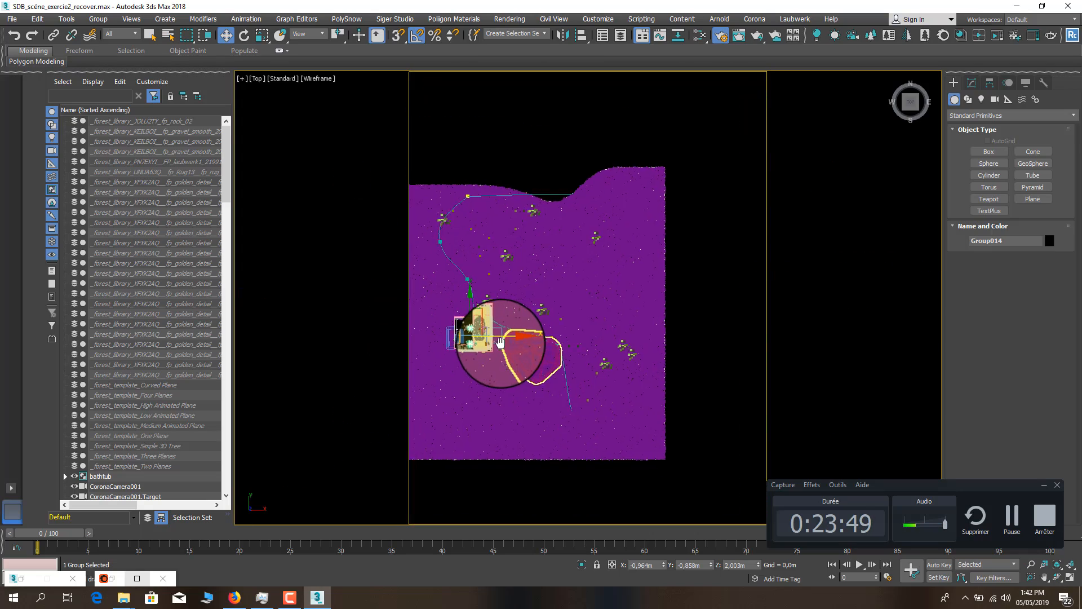
{"action": "scroll", "coordinate": [488, 368], "scroll_direction": "up", "scroll_amount": 6}
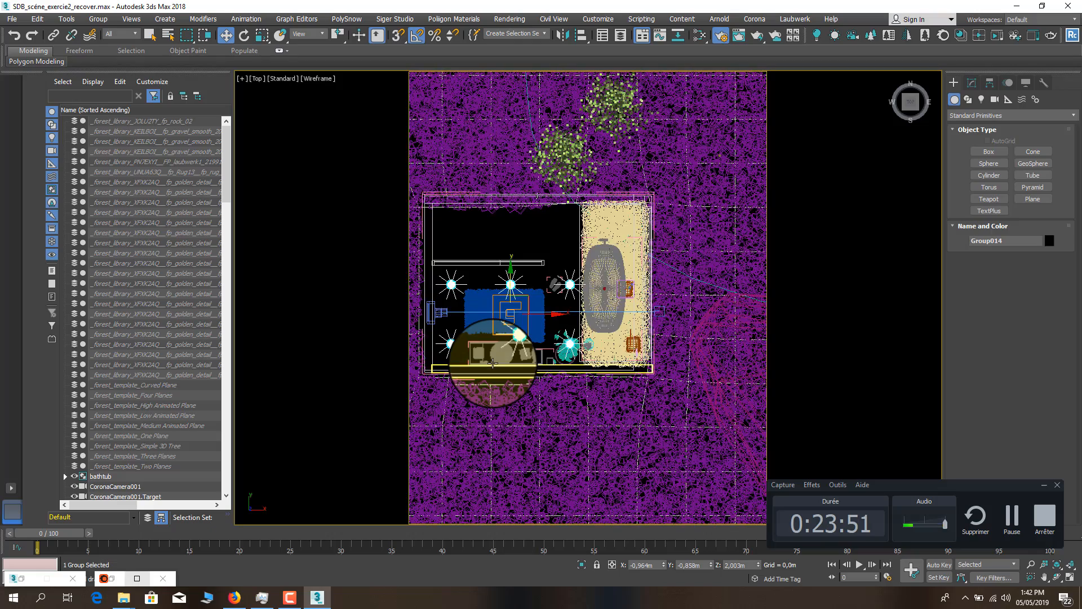
{"action": "scroll", "coordinate": [496, 361], "scroll_direction": "down", "scroll_amount": 5}
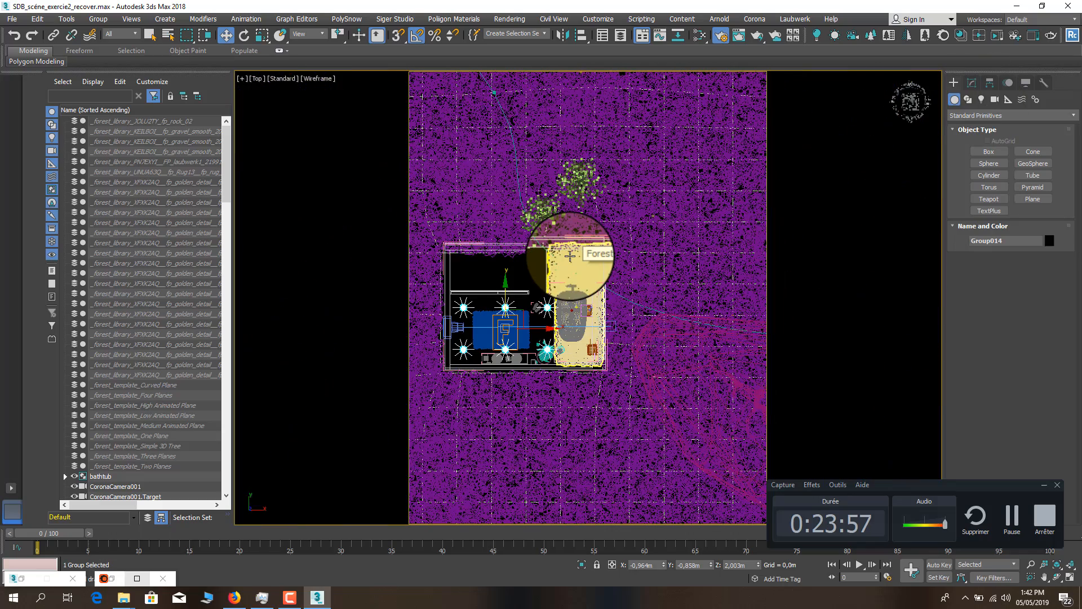
{"action": "scroll", "coordinate": [570, 256], "scroll_direction": "up", "scroll_amount": 4}
{"action": "scroll", "coordinate": [575, 287], "scroll_direction": "down", "scroll_amount": 9}
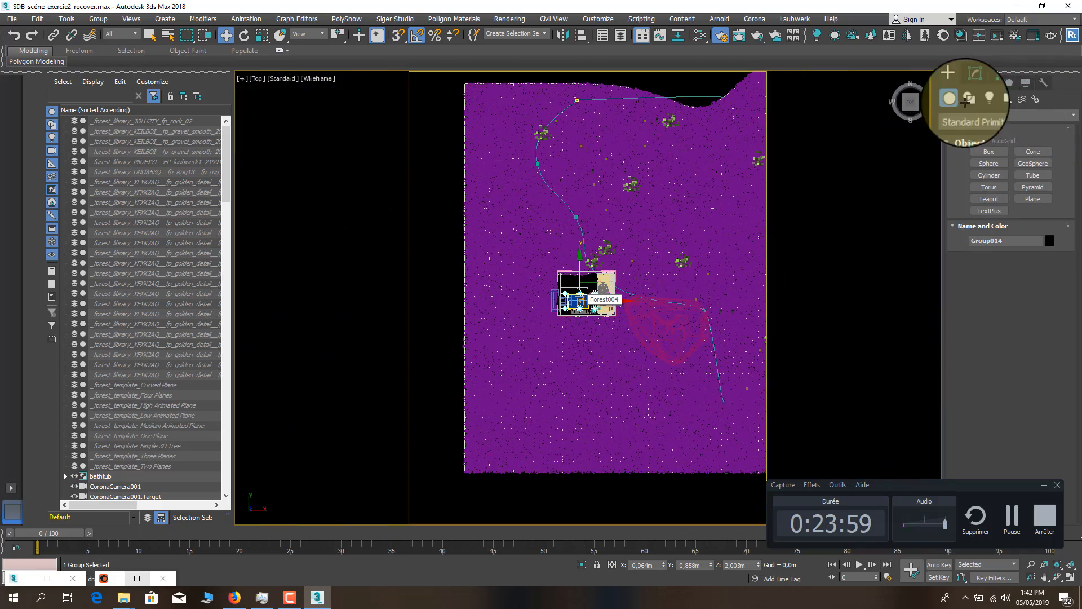
Create a targeted CoronaSun in the top view, with the sun southeast of the house and its target to the northwest
{"action": "left_click", "coordinate": [982, 101]}
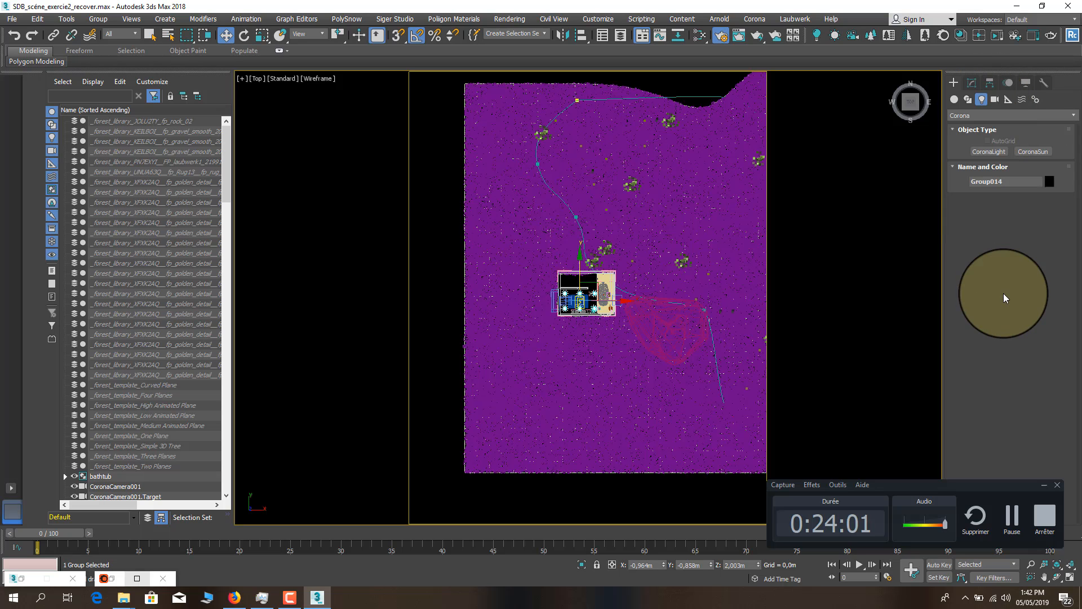
{"action": "left_click", "coordinate": [1032, 151]}
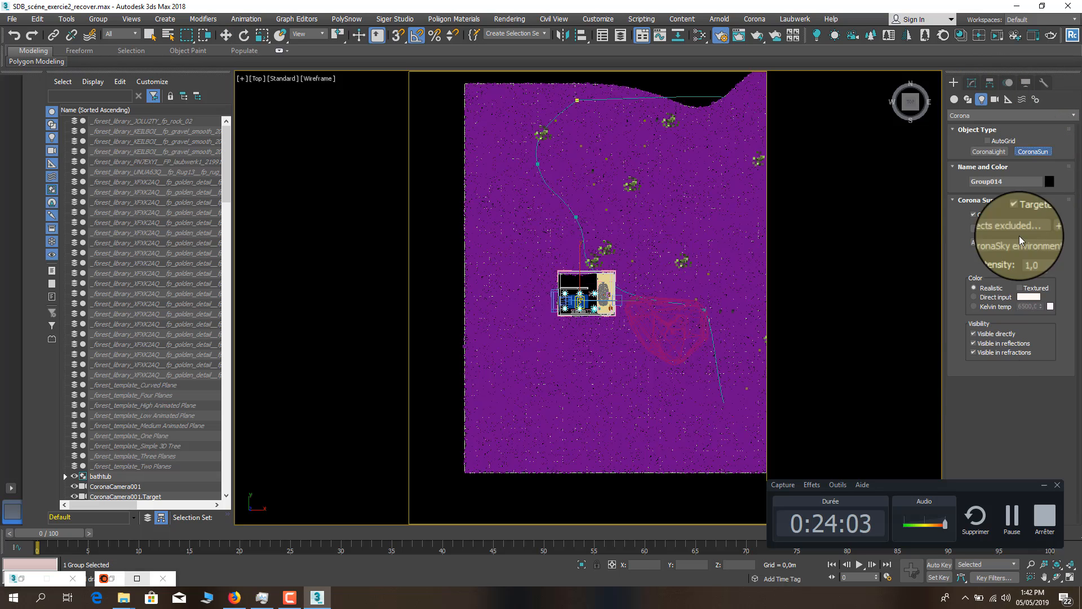
{"action": "scroll", "coordinate": [623, 386], "scroll_direction": "down", "scroll_amount": 1}
{"action": "scroll", "coordinate": [631, 355], "scroll_direction": "up", "scroll_amount": 4}
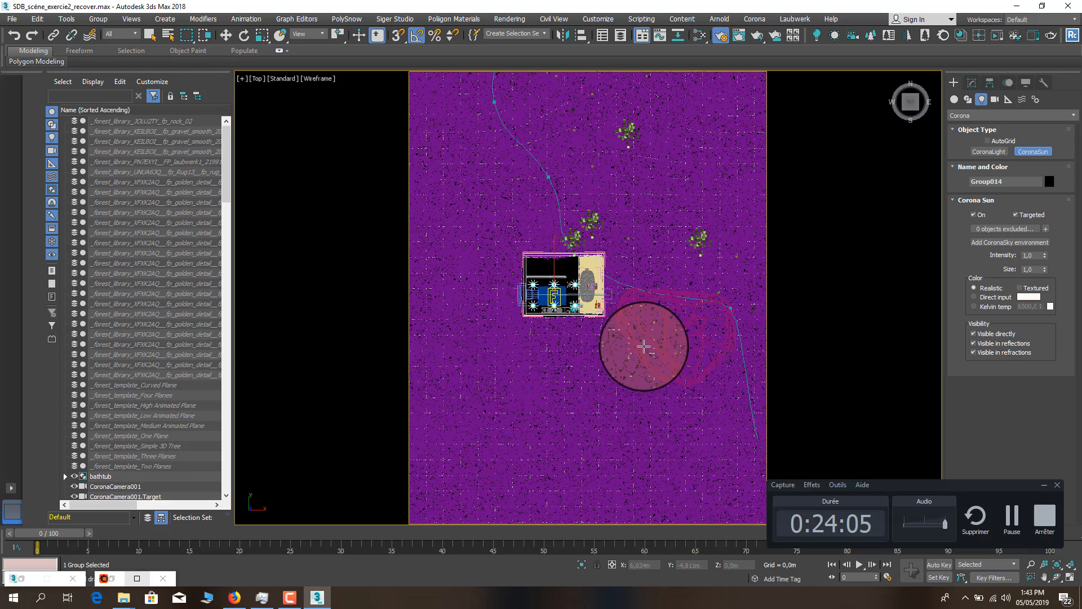
{"action": "left_click_drag", "start_coordinate": [678, 366], "coordinate": [506, 266]}
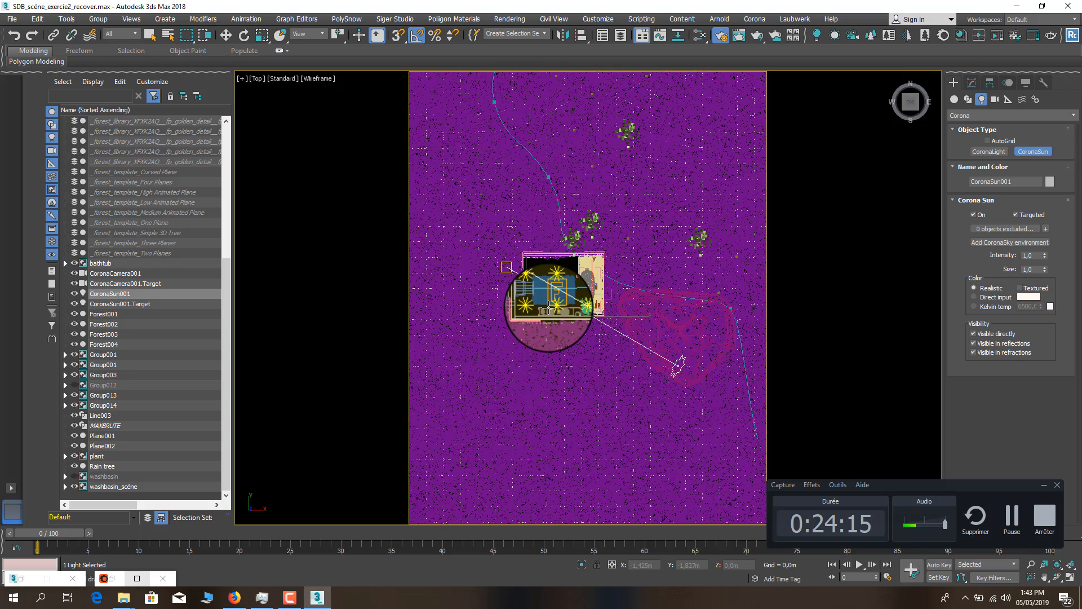
{"action": "left_click", "coordinate": [228, 35]}
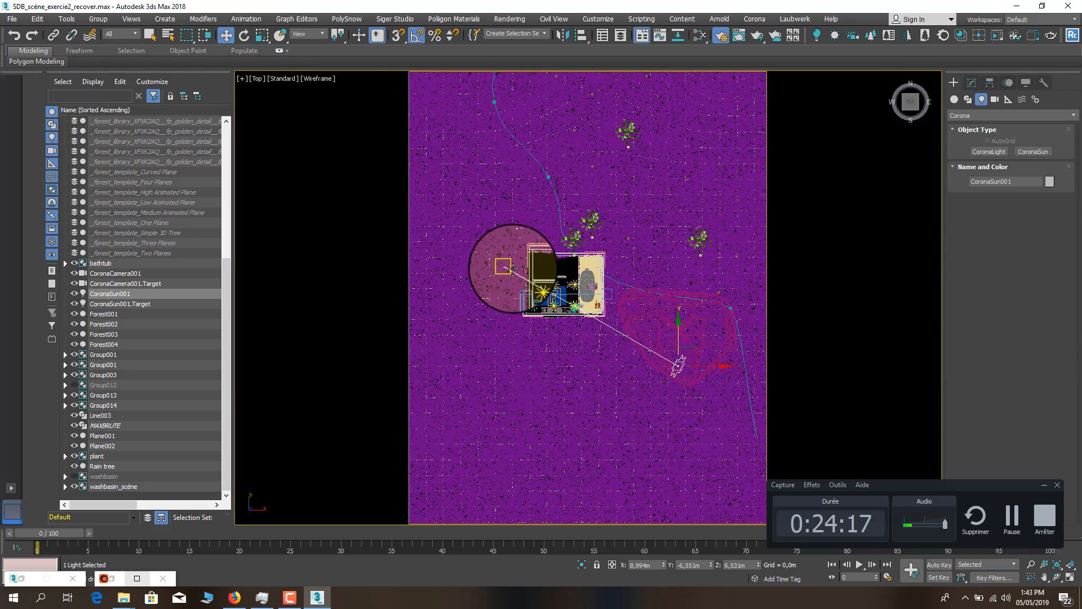
In the top view, move the sun's target beside the bathtub and the sun farther southeast to about X 13,014 m, Y -9,212 m
{"action": "left_click_drag", "start_coordinate": [506, 263], "coordinate": [591, 274]}
{"action": "left_click", "coordinate": [674, 365]}
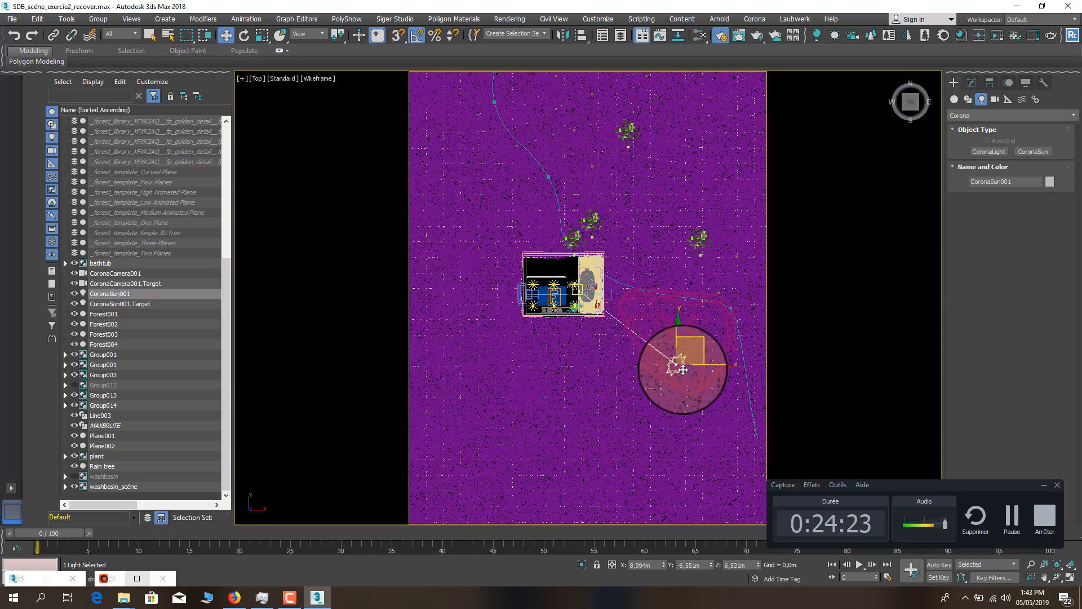
{"action": "scroll", "coordinate": [703, 362], "scroll_direction": "up", "scroll_amount": 2}
{"action": "scroll", "coordinate": [702, 362], "scroll_direction": "down", "scroll_amount": 2}
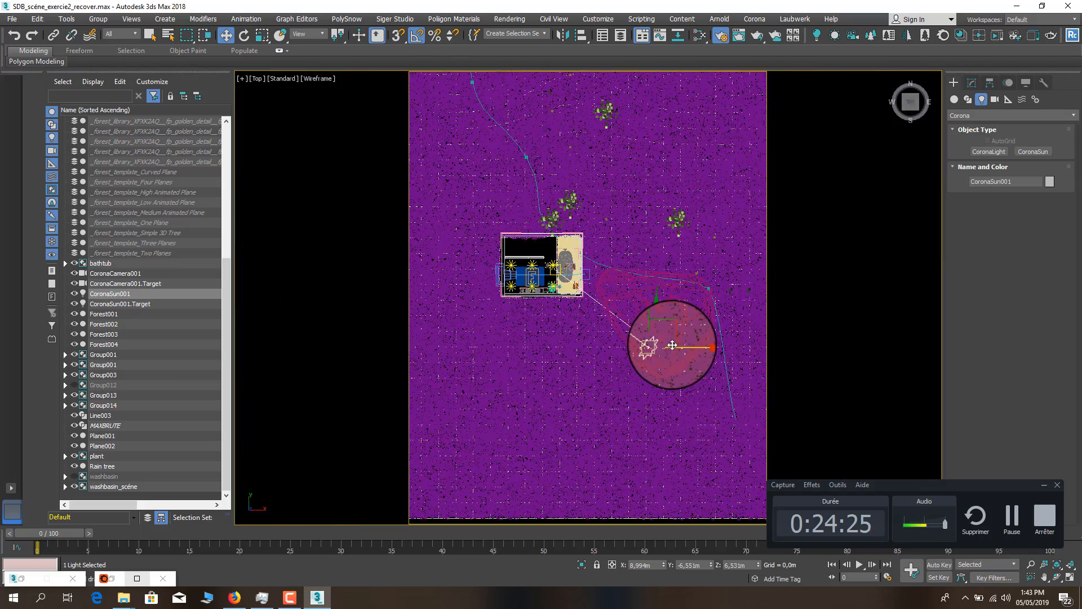
{"action": "left_click_drag", "start_coordinate": [708, 365], "coordinate": [717, 406]}
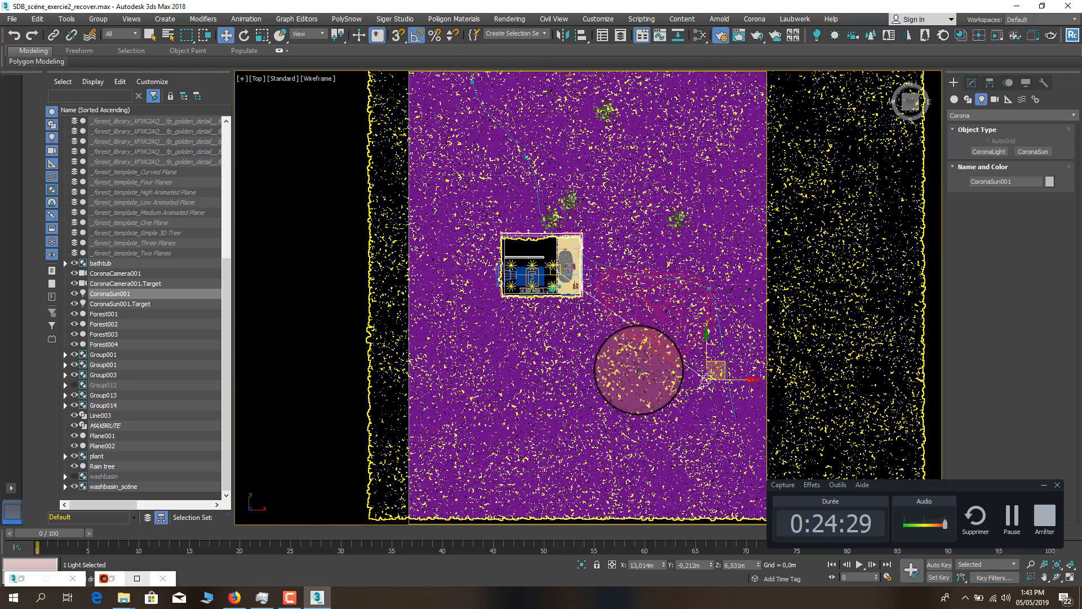
In the front view, lower the Corona sun to a height of about 5,978 m
{"action": "key", "text": "f"}
{"action": "scroll", "coordinate": [638, 370], "scroll_direction": "down", "scroll_amount": 7}
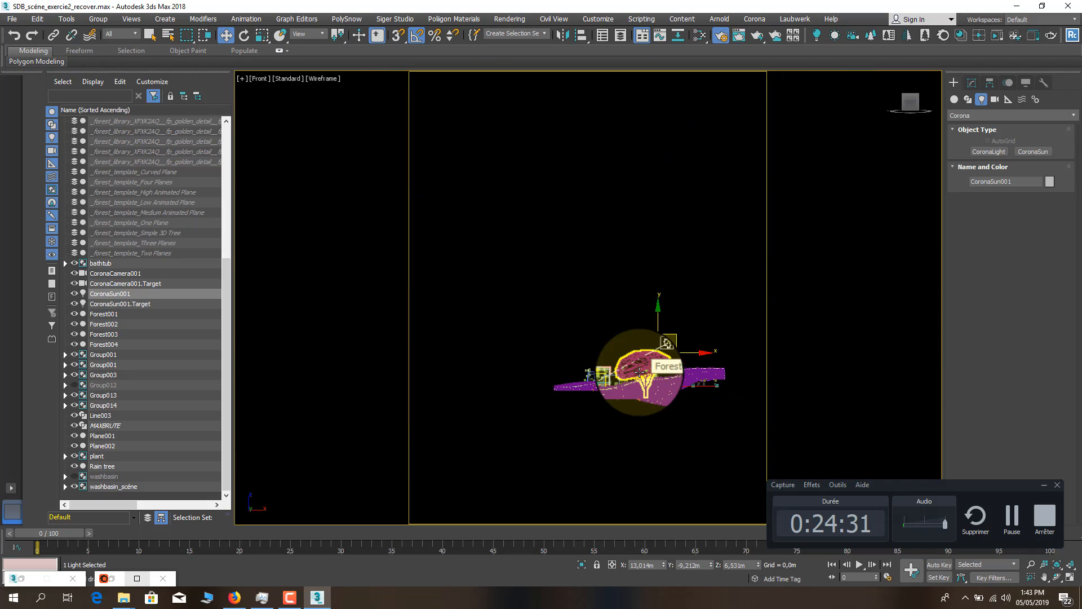
{"action": "scroll", "coordinate": [638, 370], "scroll_direction": "up", "scroll_amount": 4}
{"action": "mouse_move", "coordinate": [716, 256]}
{"action": "left_mouse_down"}
{"action": "mouse_move", "coordinate": [710, 126]}
{"action": "mouse_move", "coordinate": [721, 202]}
{"action": "mouse_move", "coordinate": [707, 345]}
{"action": "mouse_move", "coordinate": [698, 264]}
{"action": "left_mouse_up"}
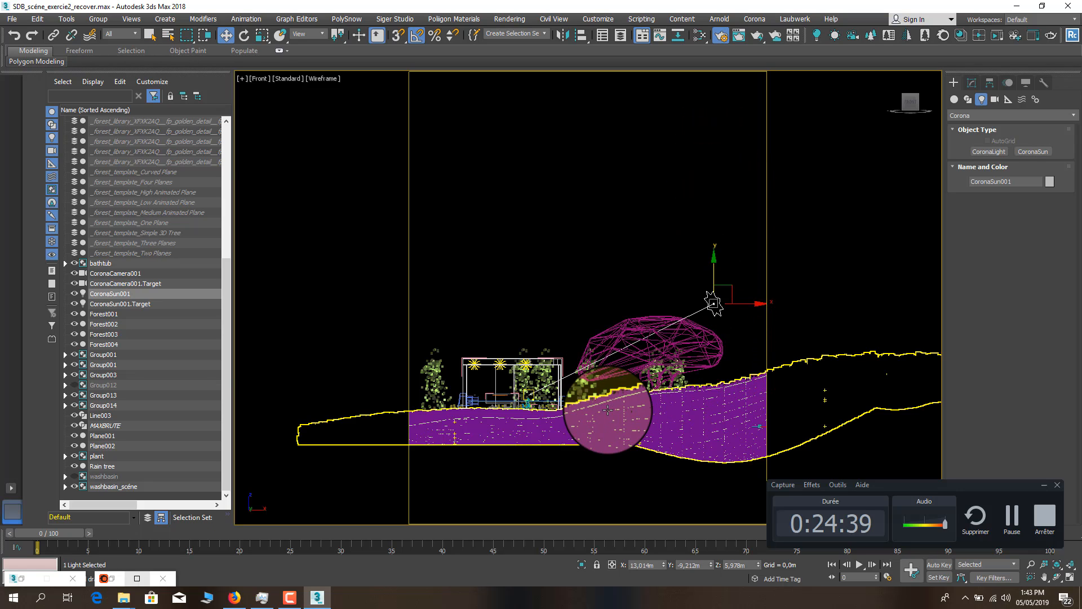
Return to the CoronaCamera001 view and hide the ceiling spotlight group Group014
{"action": "key", "text": "c"}
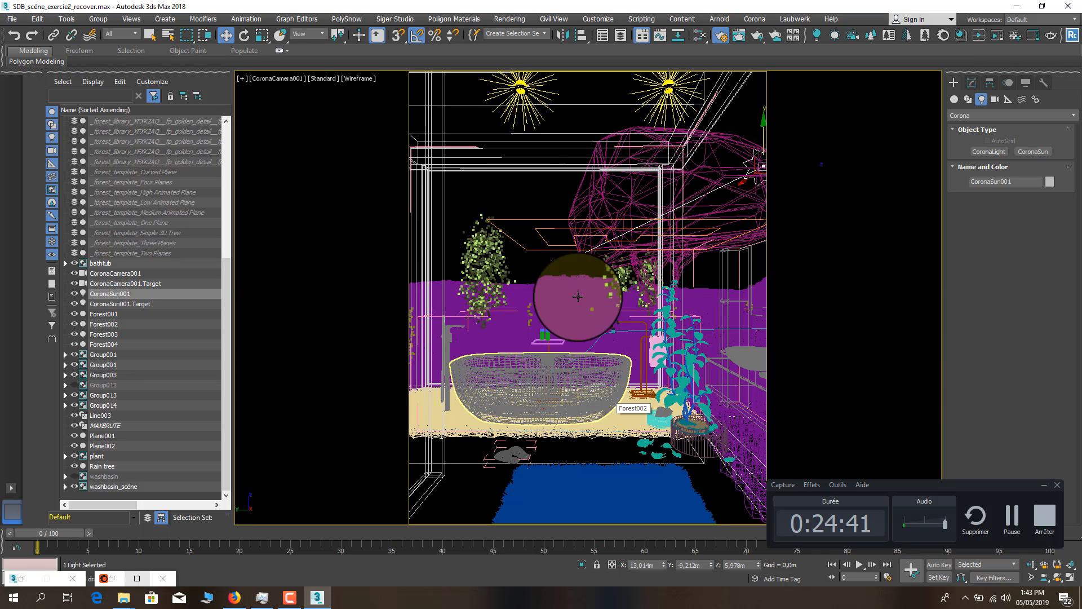
{"action": "left_click", "coordinate": [517, 109]}
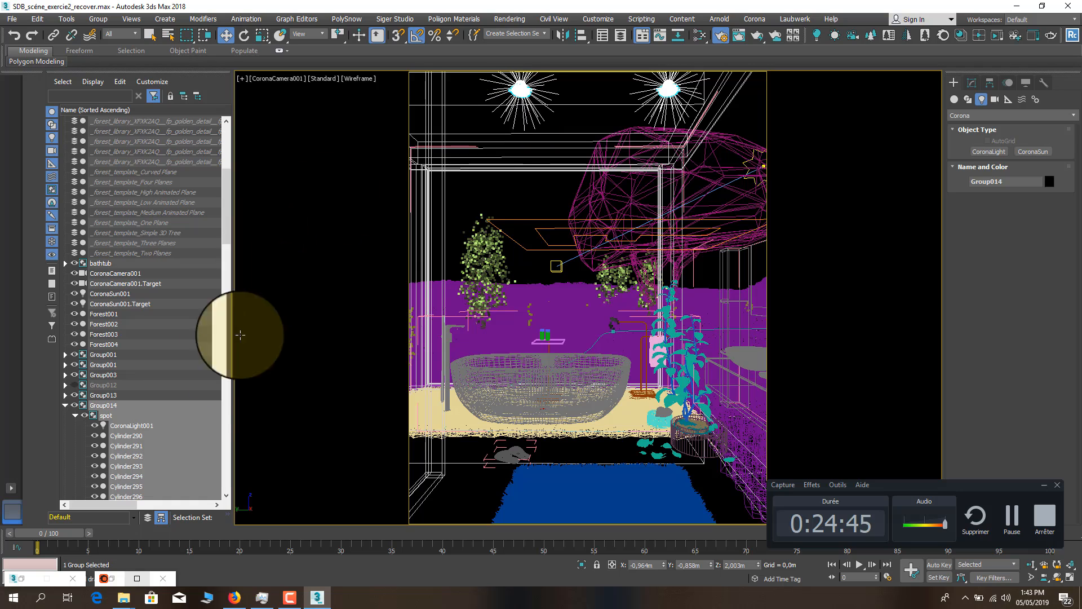
{"action": "scroll", "coordinate": [231, 208], "scroll_direction": "up", "scroll_amount": 5}
{"action": "left_click_drag", "start_coordinate": [231, 207], "coordinate": [229, 450]}
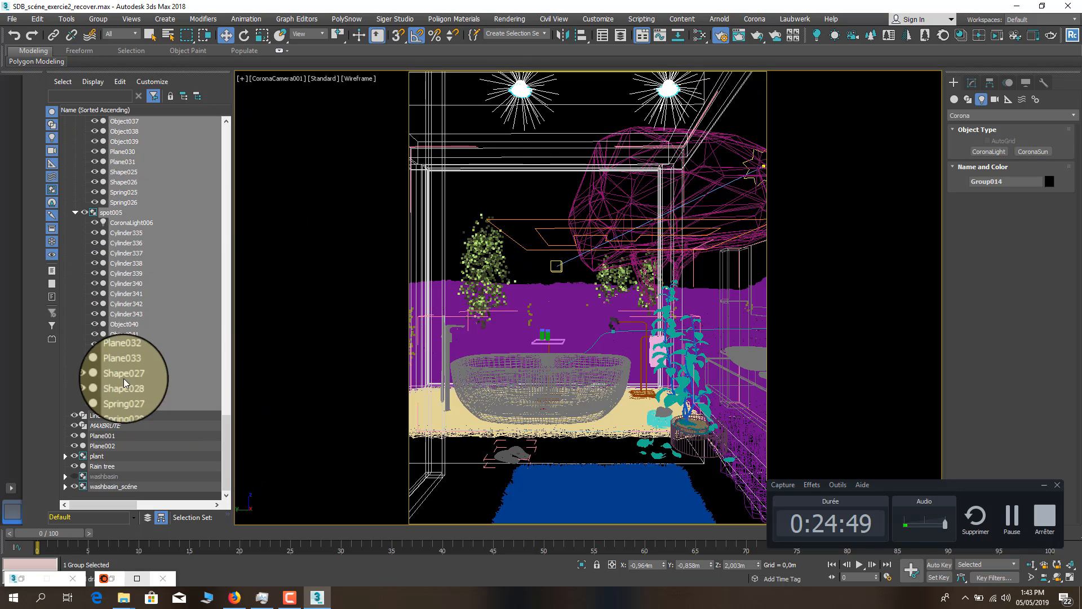
{"action": "left_click", "coordinate": [93, 225]}
{"action": "left_click", "coordinate": [93, 225]}
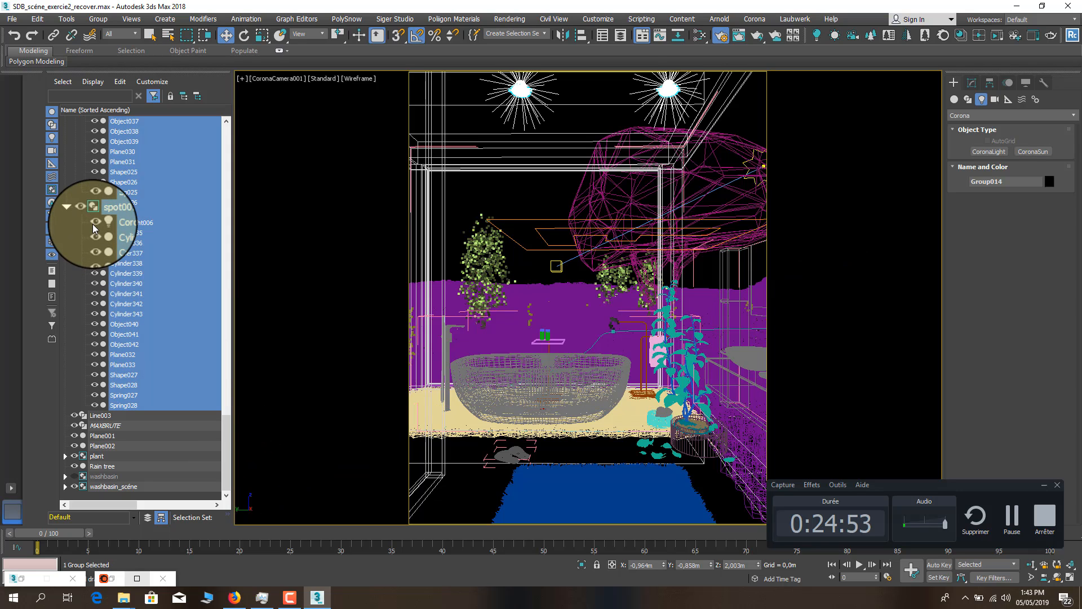
{"action": "left_click", "coordinate": [94, 225]}
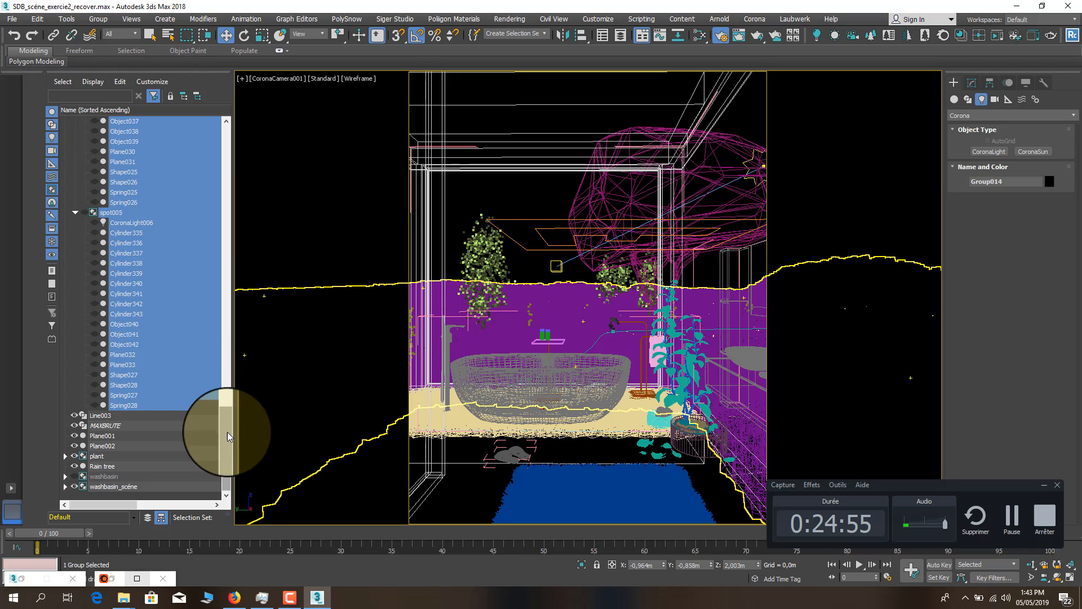
{"action": "left_click_drag", "start_coordinate": [222, 435], "coordinate": [224, 413]}
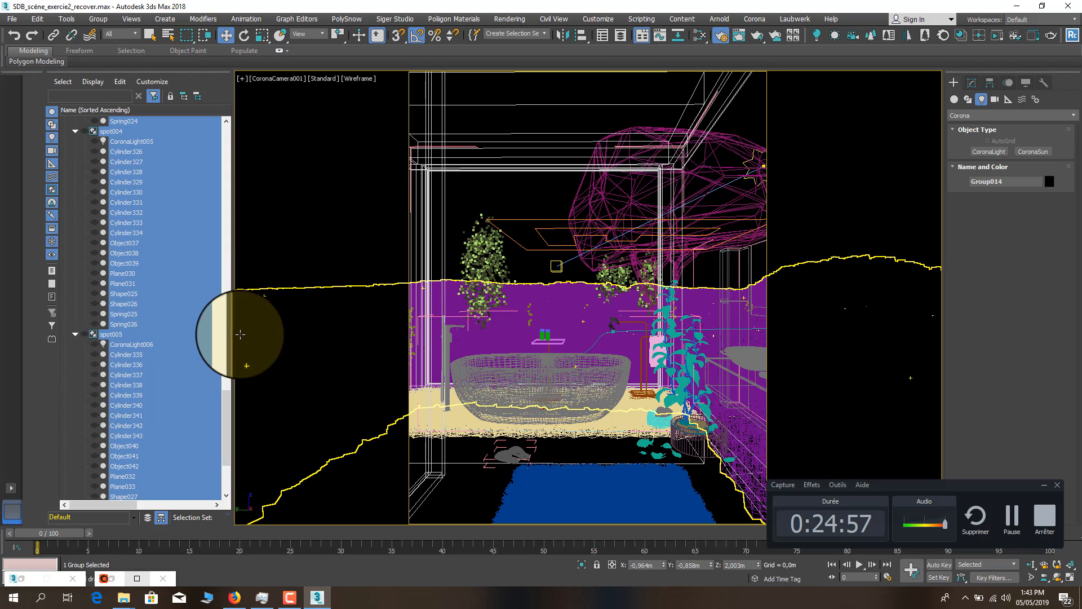
Switch the camera view from wireframe to Facets shading
{"action": "left_click", "coordinate": [353, 81]}
{"action": "left_click", "coordinate": [353, 77]}
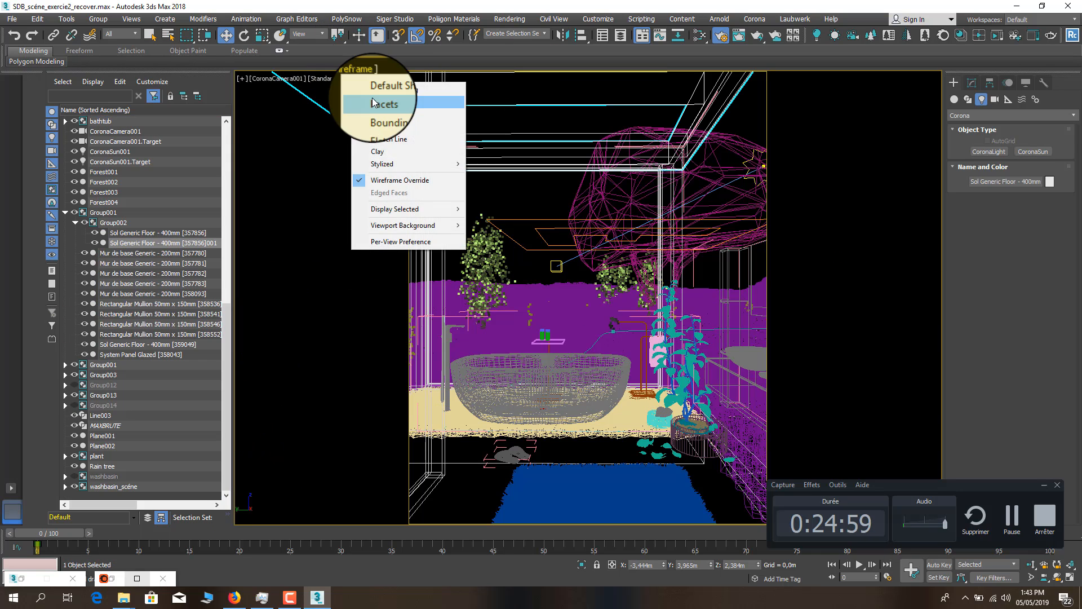
{"action": "left_click", "coordinate": [372, 102]}
{"action": "left_click", "coordinate": [593, 115]}
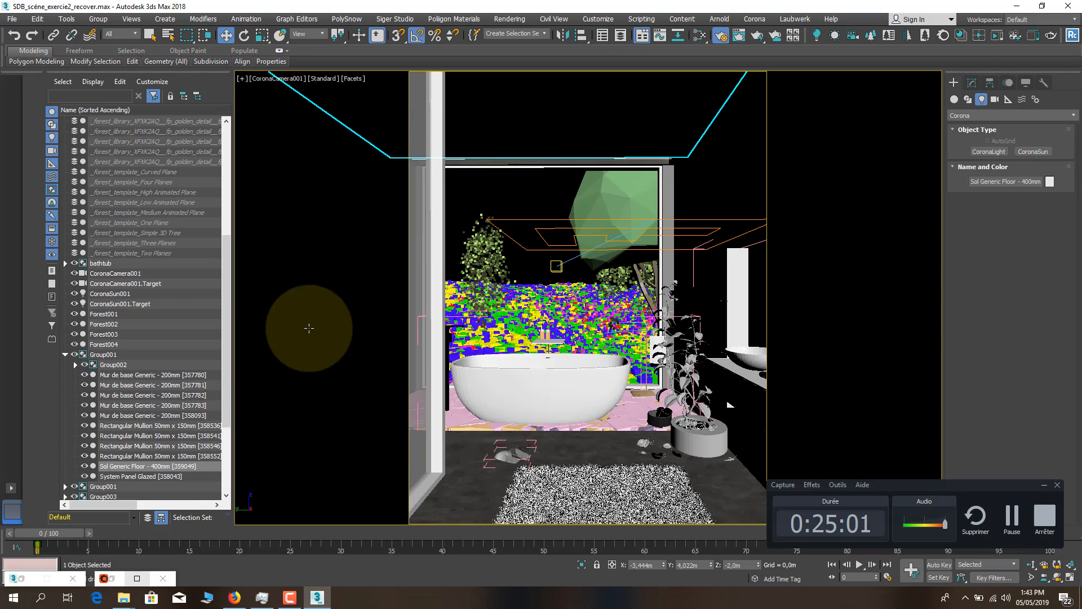
{"action": "left_click_drag", "start_coordinate": [225, 323], "coordinate": [225, 303]}
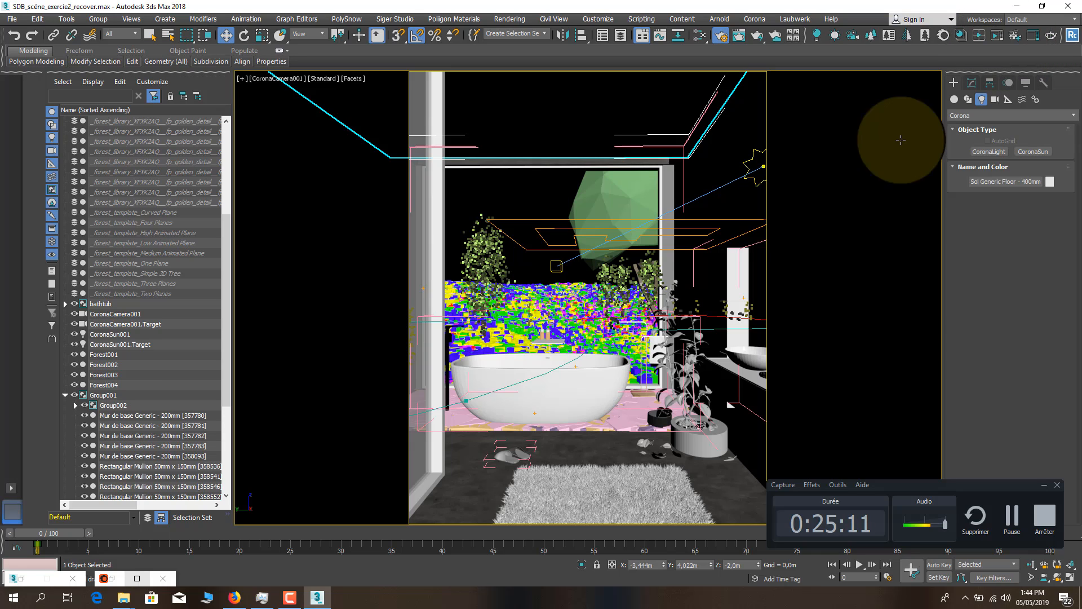
Move the sun's target down to the floor in front of the bathtub, at about X 0,367 m, Z -1,938 m
{"action": "left_click", "coordinate": [563, 269]}
{"action": "left_click", "coordinate": [558, 251]}
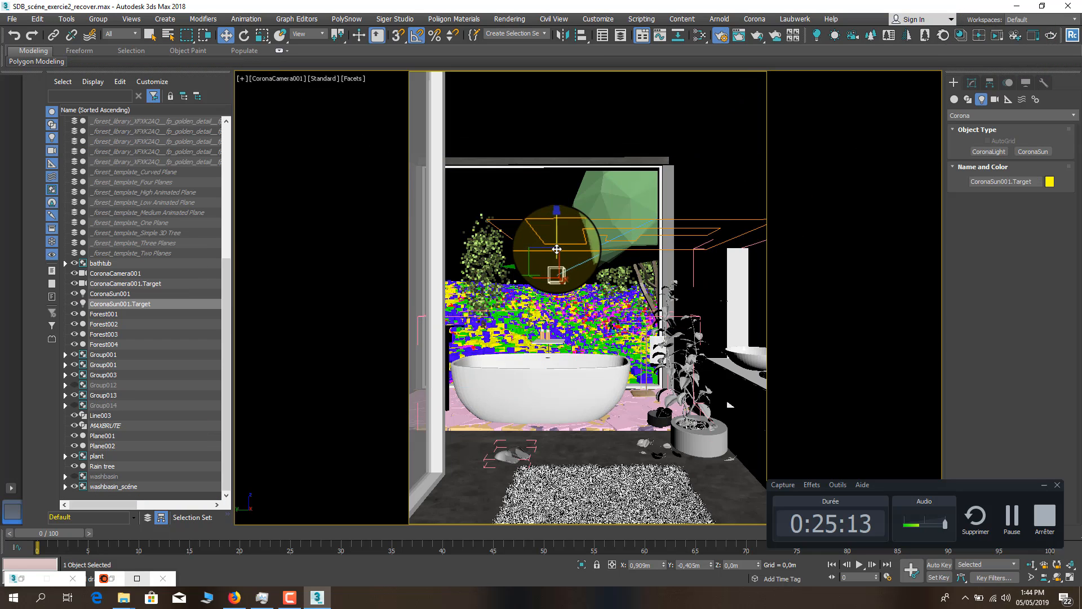
{"action": "left_click_drag", "start_coordinate": [525, 416], "coordinate": [553, 423]}
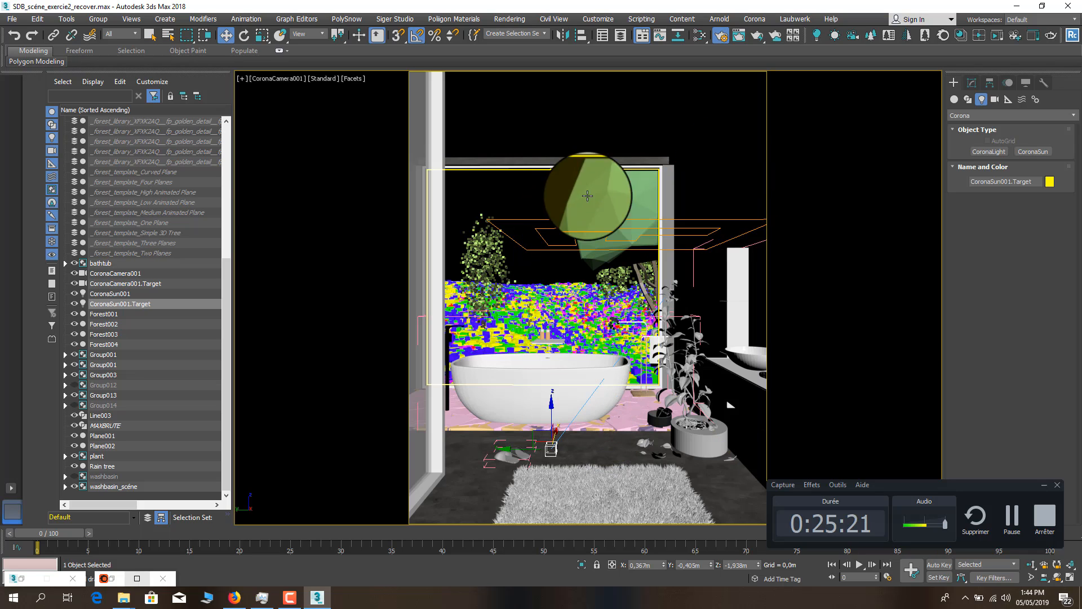
Render the camera view with Corona to check the sunlight, and minimize the frame buffer
{"action": "left_click", "coordinate": [997, 35]}
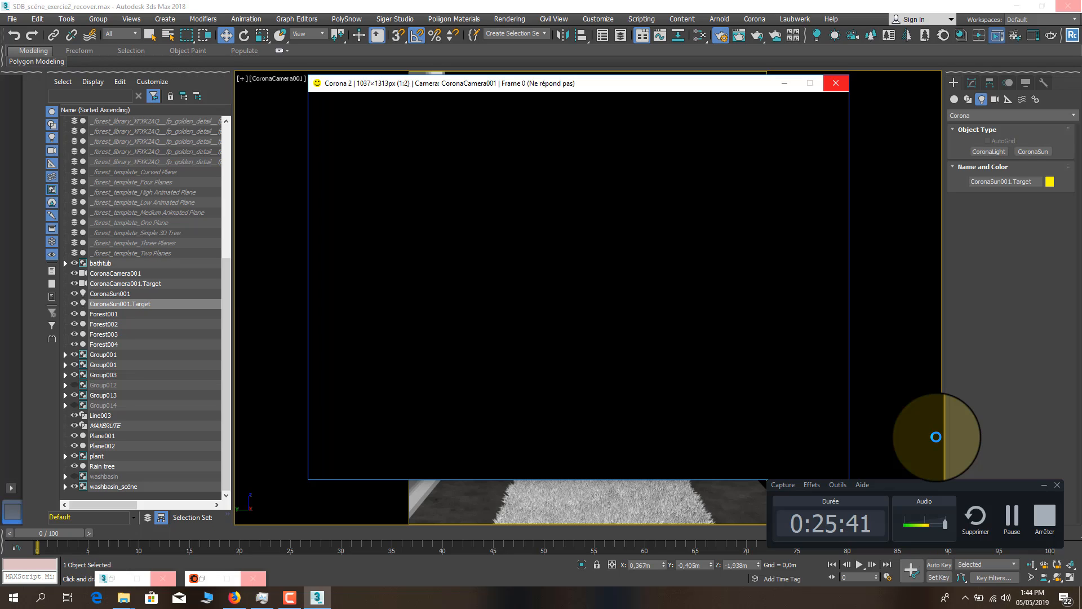
{"action": "left_click_drag", "start_coordinate": [620, 83], "coordinate": [347, 94]}
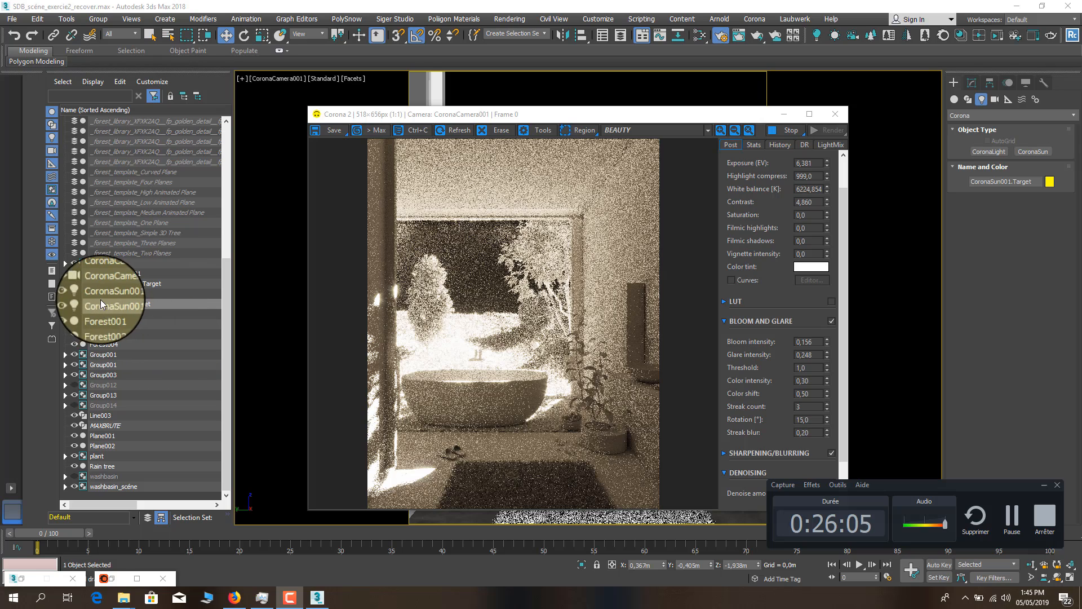
{"action": "left_click", "coordinate": [784, 114]}
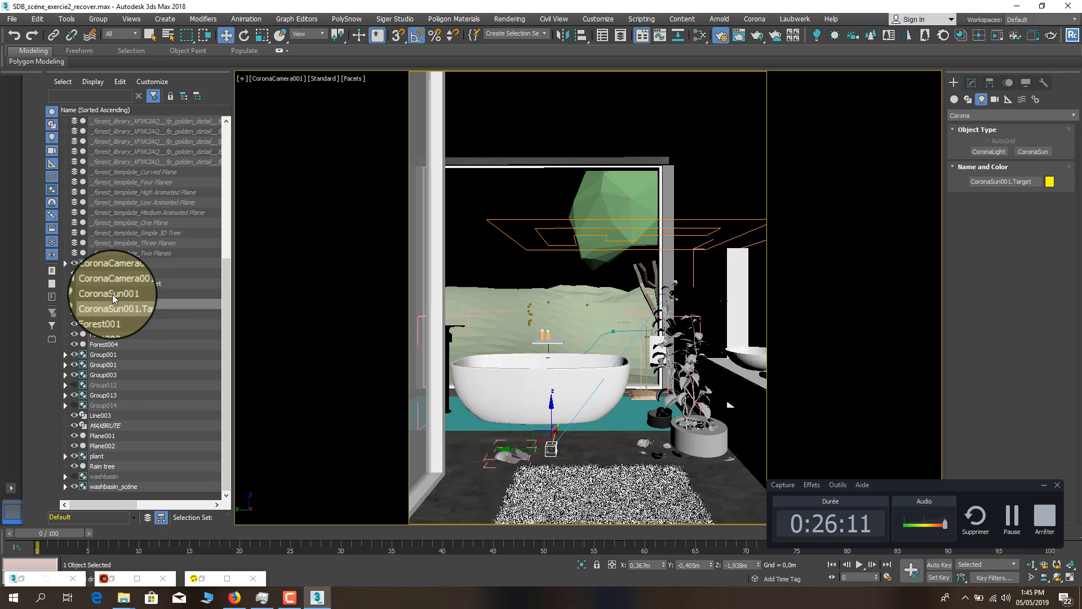
Add a CoronaSky environment from the CoronaSun001 parameters and render the camera view again
{"action": "left_click", "coordinate": [113, 294]}
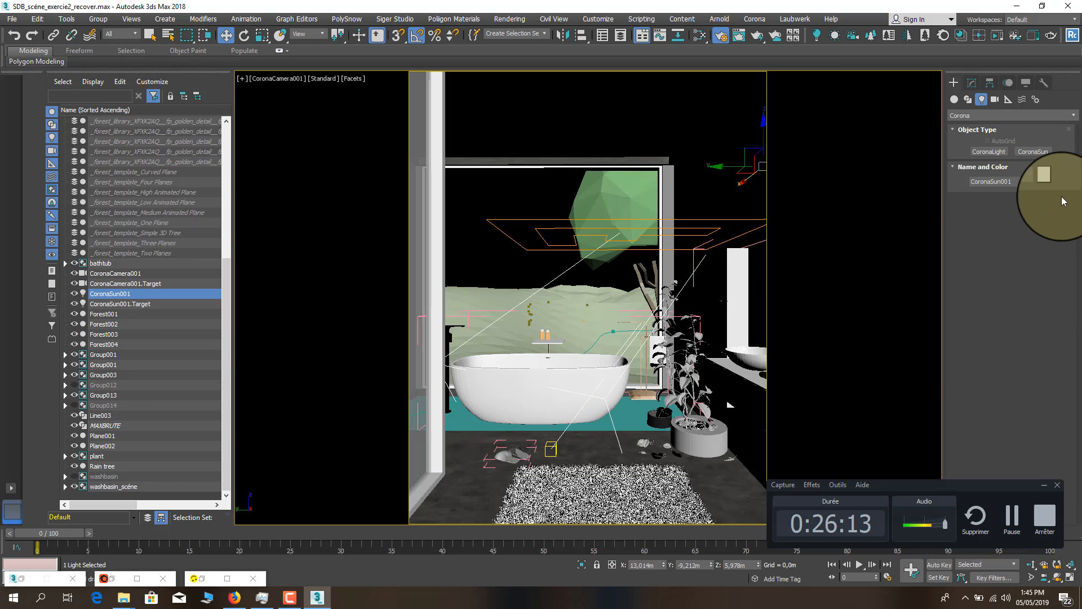
{"action": "left_click", "coordinate": [972, 83]}
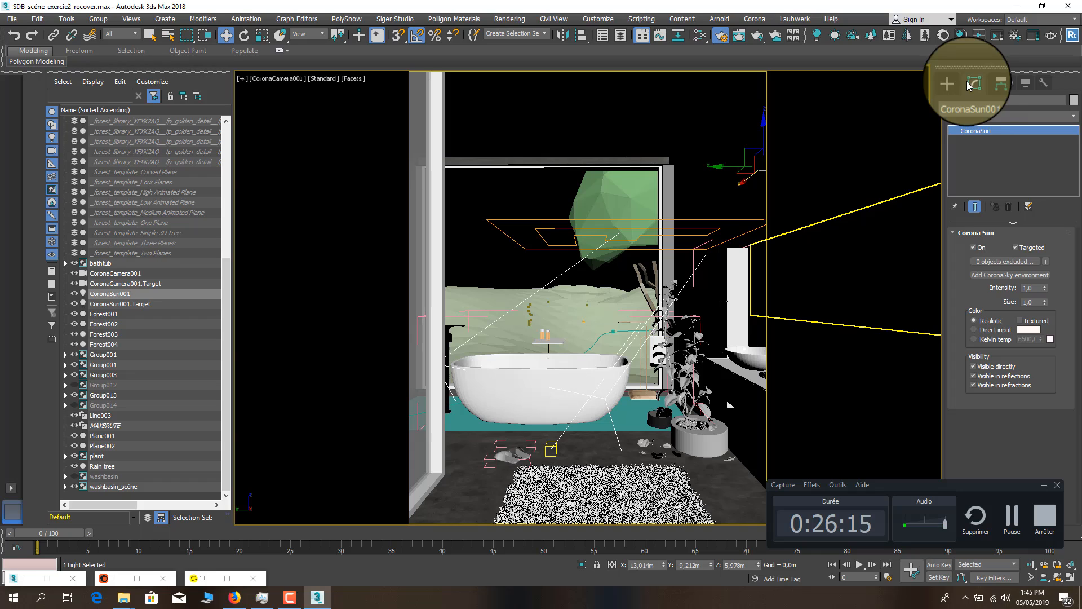
{"action": "left_click", "coordinate": [975, 275]}
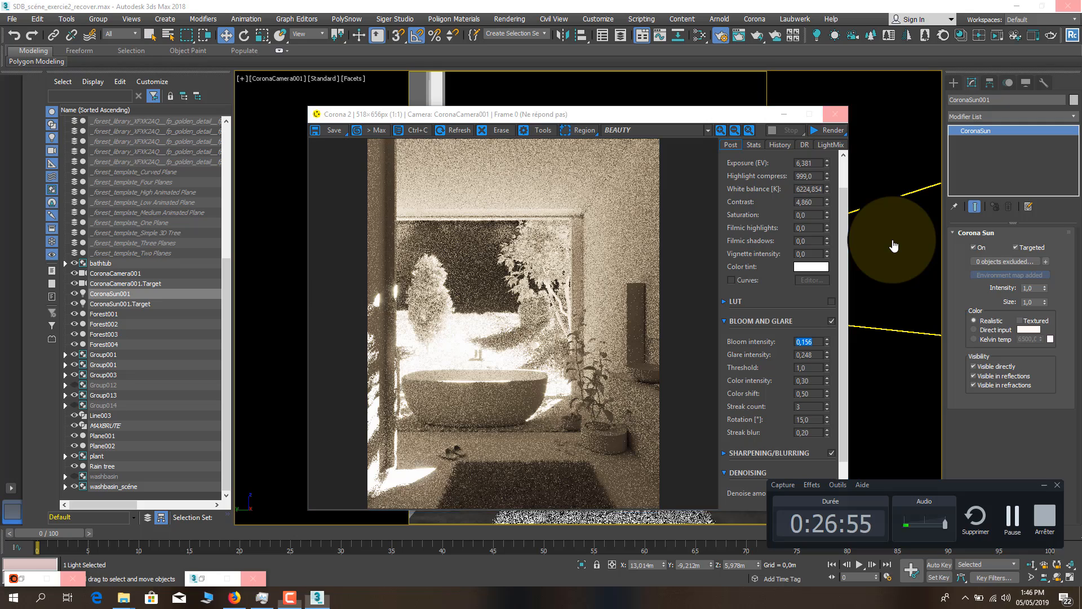
{"action": "left_click", "coordinate": [286, 597]}
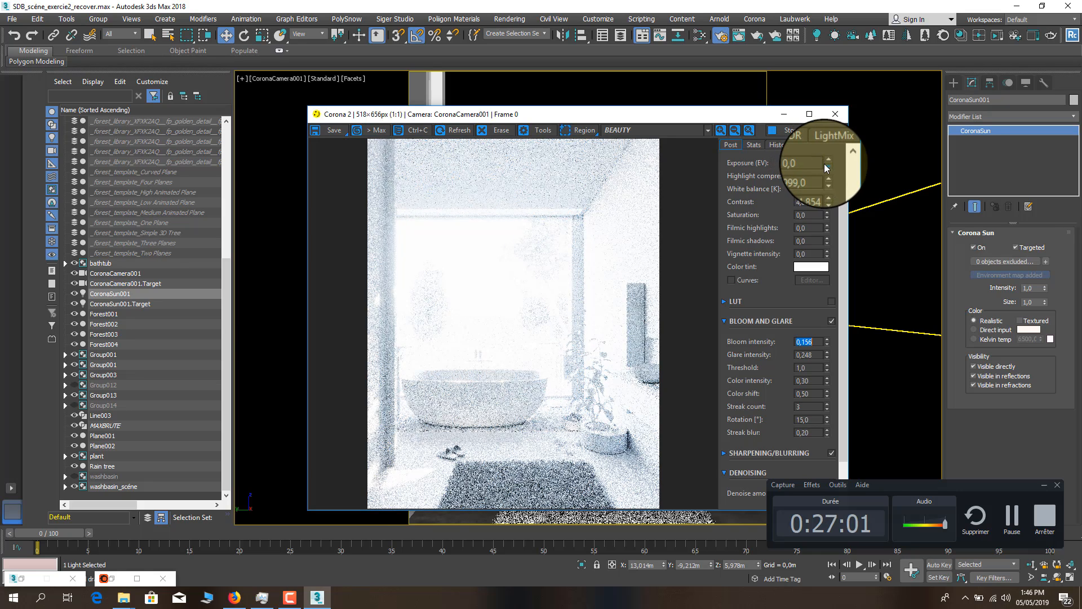
Set the tone mapping exposure to 2,490 EV and turn off bloom and glare
{"action": "right_click", "coordinate": [826, 163]}
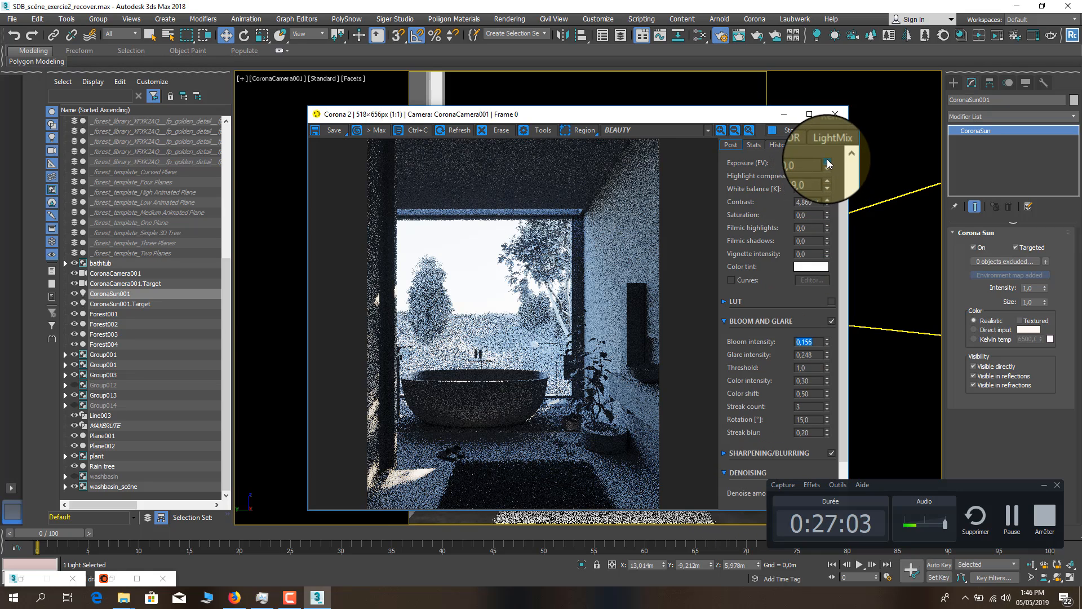
{"action": "left_click_drag", "start_coordinate": [827, 164], "coordinate": [843, 24]}
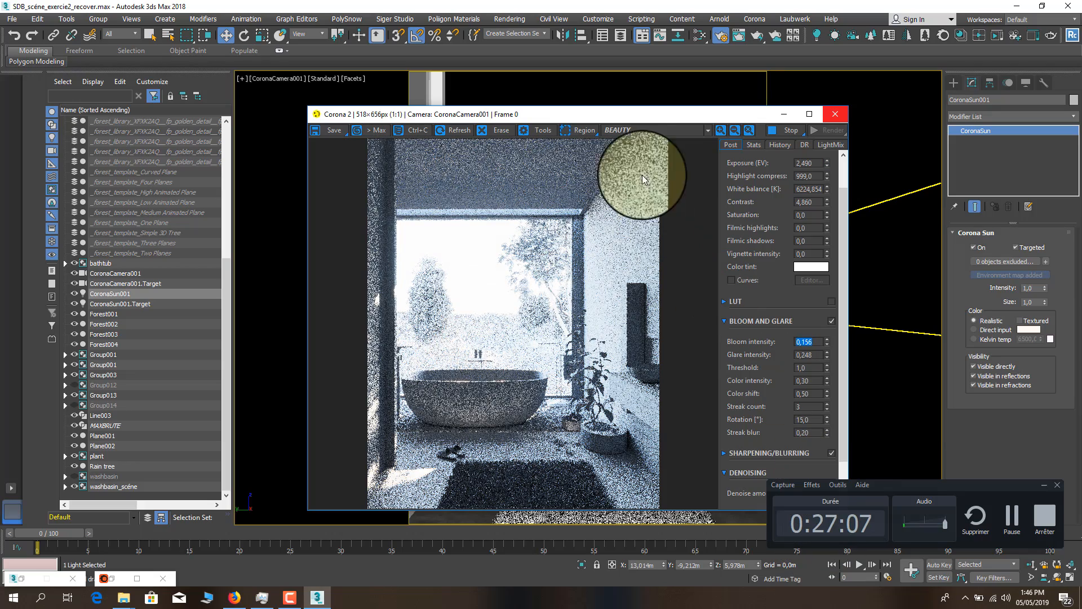
{"action": "scroll", "coordinate": [426, 410], "scroll_direction": "up", "scroll_amount": 1}
{"action": "scroll", "coordinate": [515, 342], "scroll_direction": "down", "scroll_amount": 1}
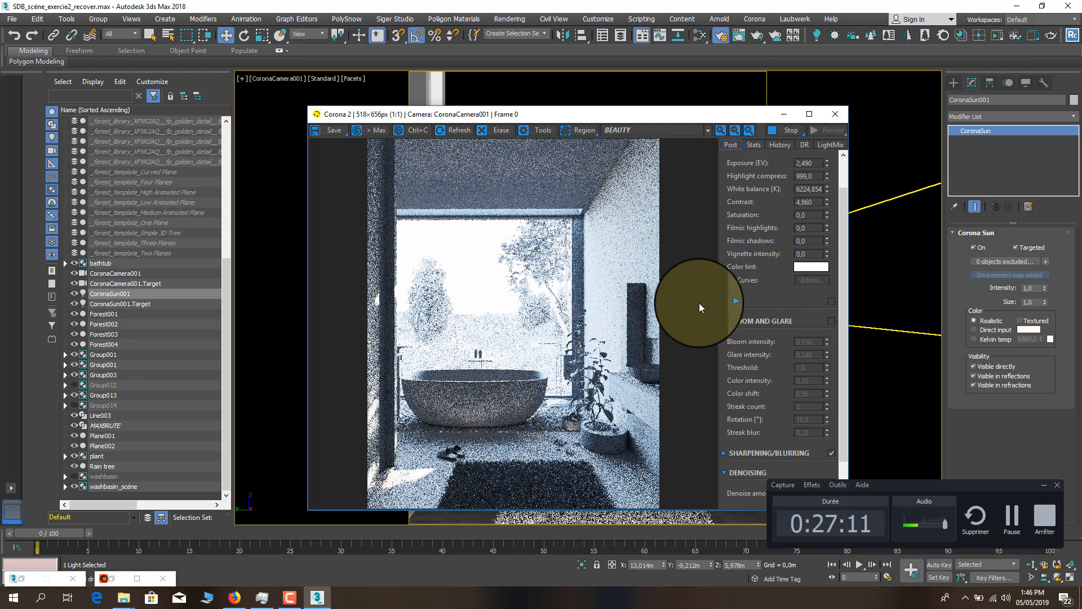
Compare the interactive LightMix with the BEAUTY pass and examine the bathtub area of the render up close
{"action": "left_click", "coordinate": [831, 144]}
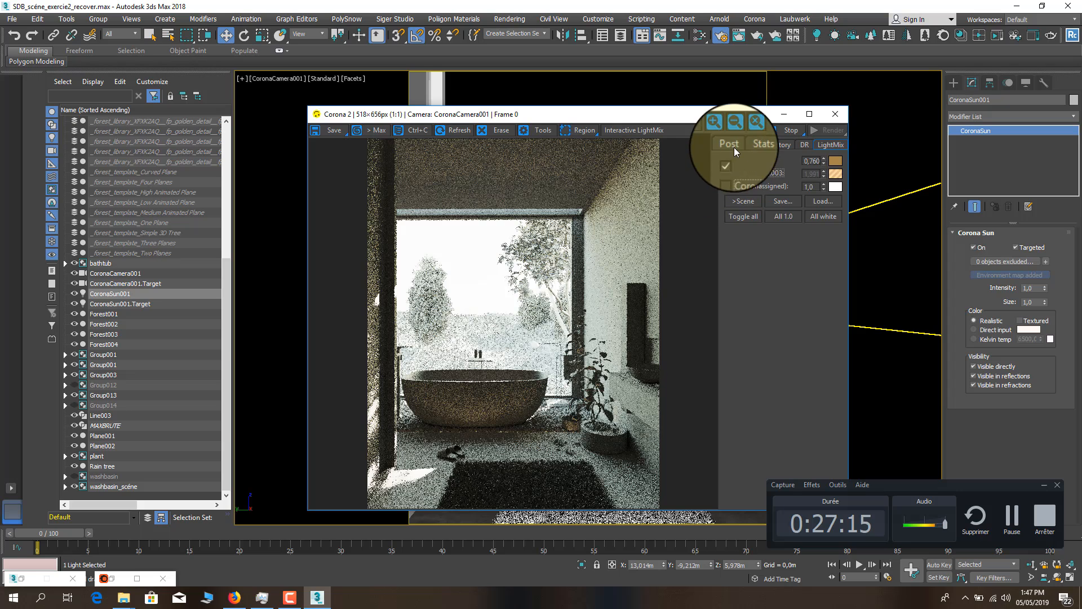
{"action": "left_click", "coordinate": [731, 146]}
{"action": "left_click", "coordinate": [620, 133]}
{"action": "left_click", "coordinate": [621, 145]}
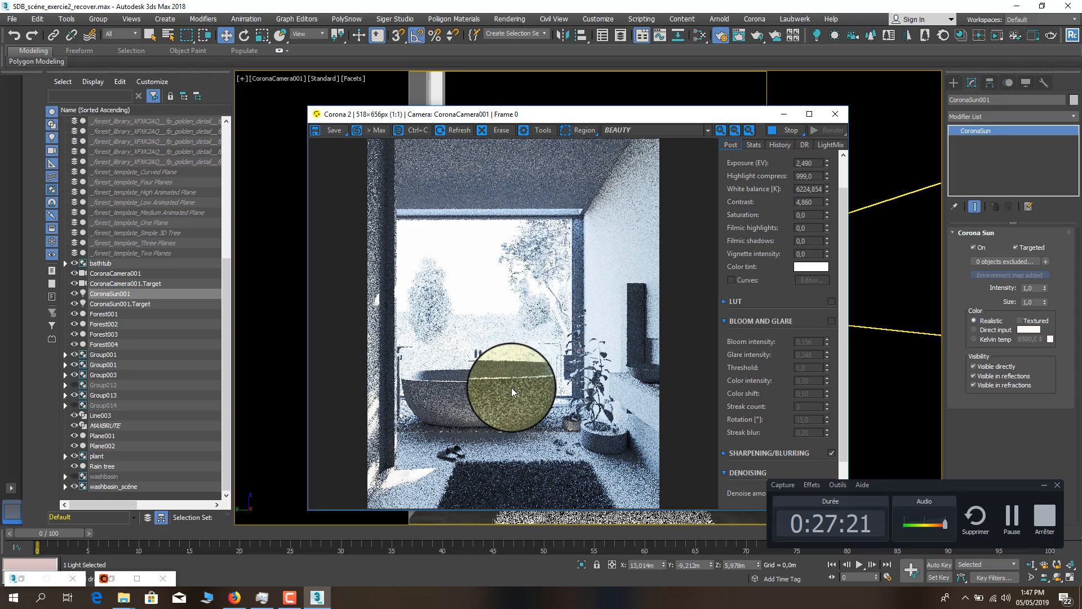
{"action": "scroll", "coordinate": [512, 387], "scroll_direction": "up", "scroll_amount": 1}
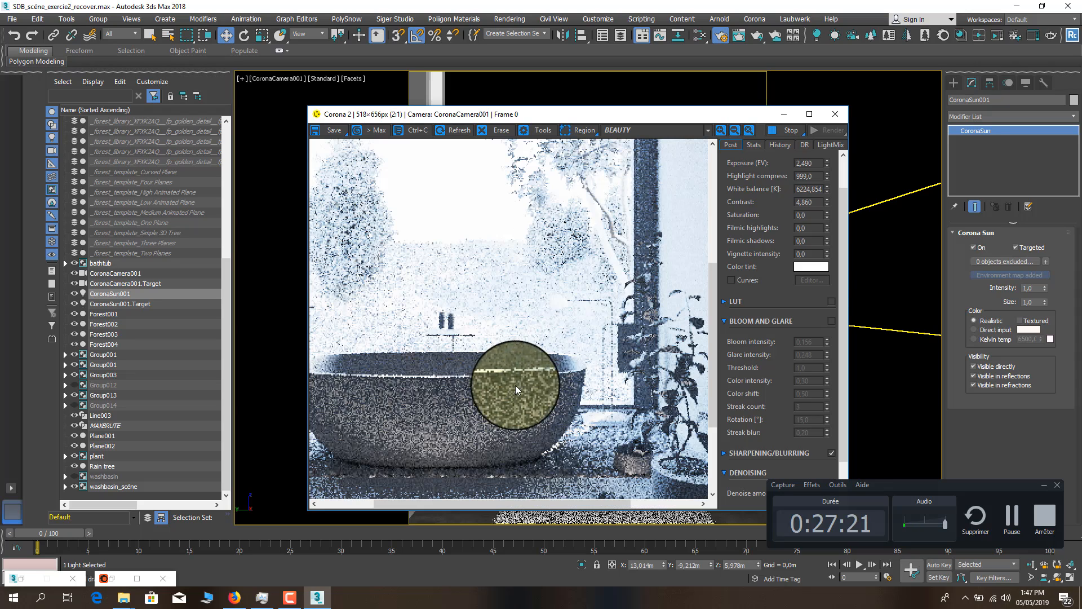
Try tone mapping white balance values of 5322,845 K, the default 6500 K and about 20779 K on the render
{"action": "left_click", "coordinate": [826, 187]}
{"action": "left_click_drag", "start_coordinate": [823, 263], "coordinate": [813, 200]}
{"action": "scroll", "coordinate": [822, 191], "scroll_direction": "up", "scroll_amount": 1}
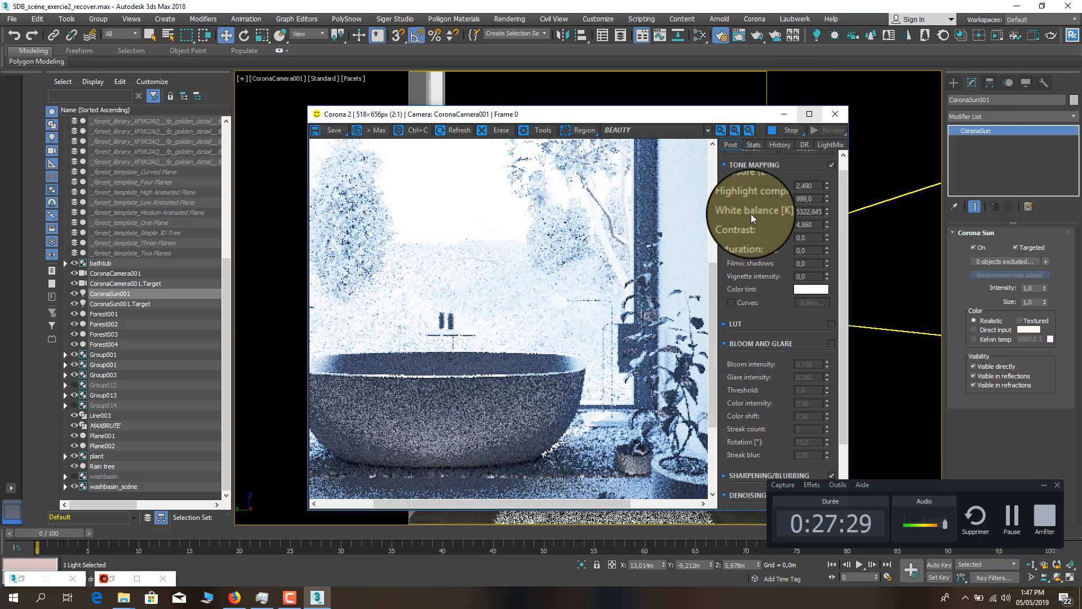
{"action": "right_click", "coordinate": [827, 212]}
{"action": "scroll", "coordinate": [539, 275], "scroll_direction": "down", "scroll_amount": 1}
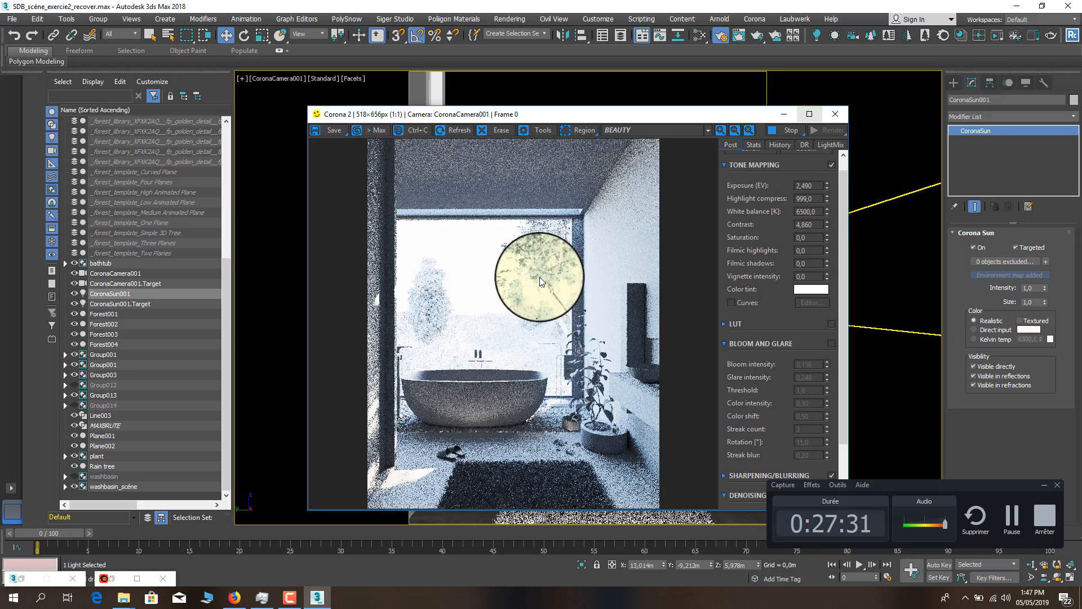
{"action": "left_click_drag", "start_coordinate": [827, 215], "coordinate": [838, 181]}
{"action": "left_click_drag", "start_coordinate": [855, 89], "coordinate": [831, 221]}
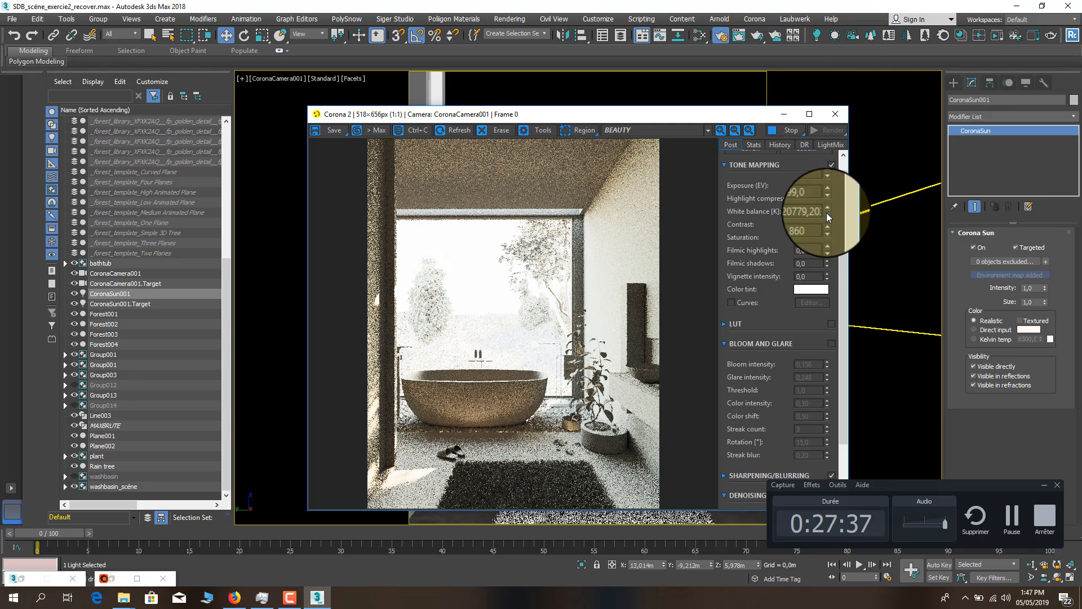
Reset the tone mapping values to a white balance of 6500 K, contrast 1,0 and exposure 0,0 EV
{"action": "right_click", "coordinate": [827, 226]}
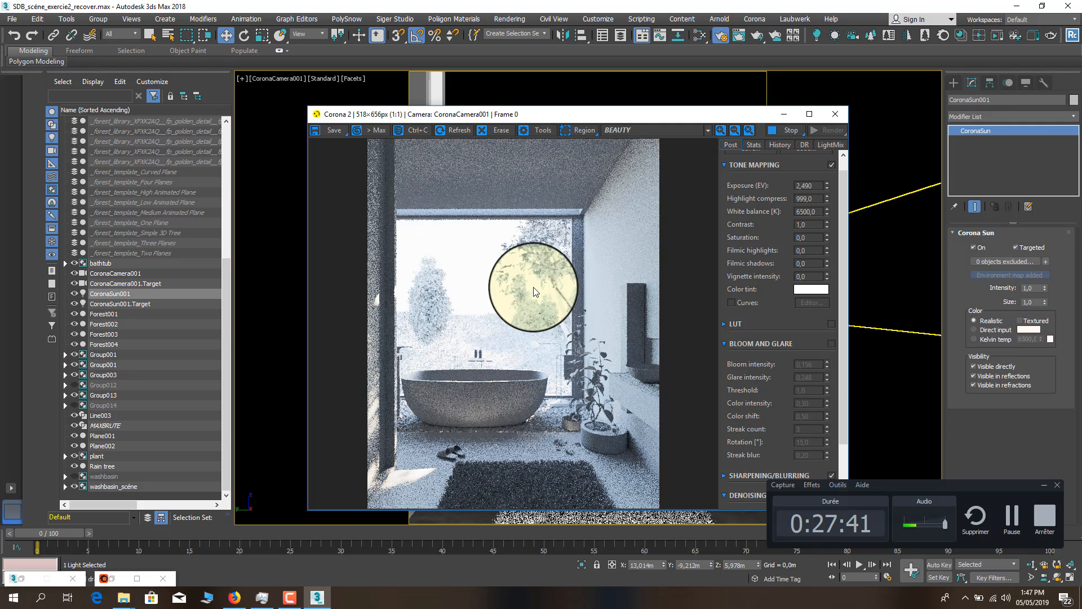
{"action": "double_click", "coordinate": [808, 226]}
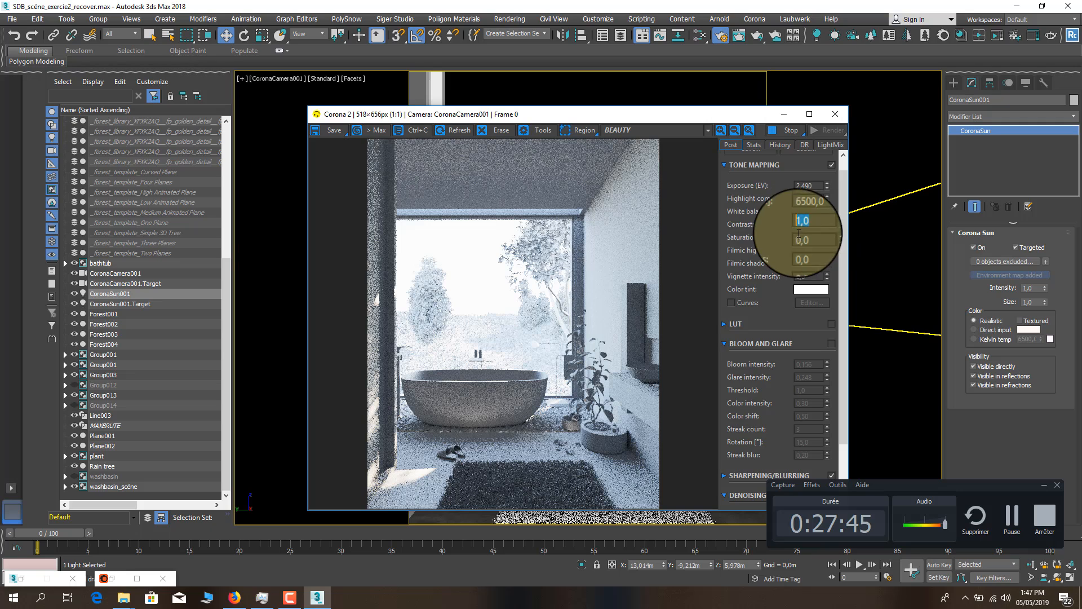
{"action": "right_click", "coordinate": [827, 186]}
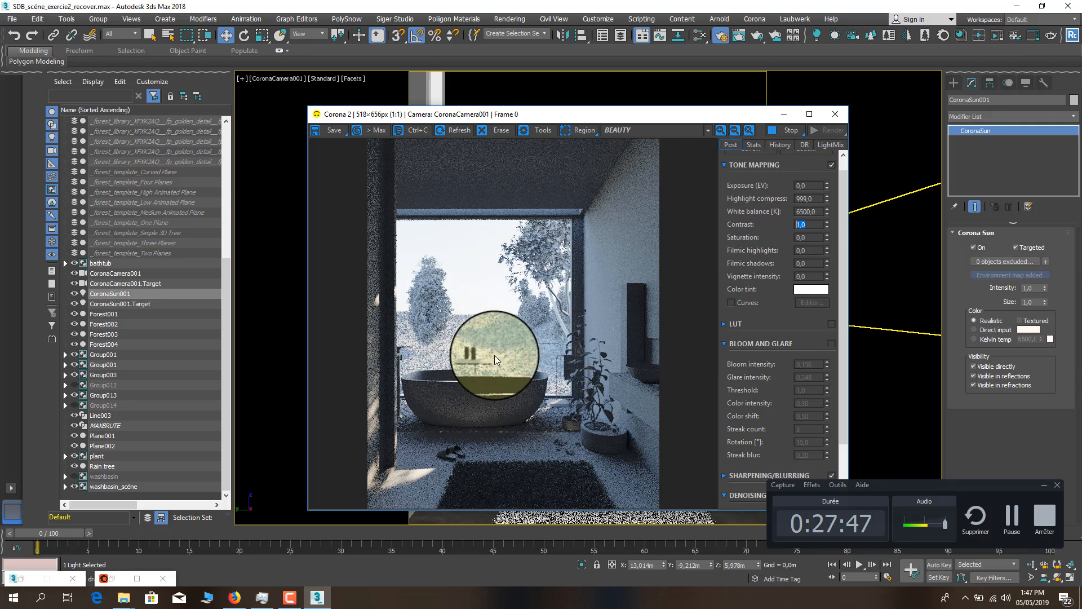
Try a tone mapping exposure of 2,003 EV and move CoronaSun001 along Y to 10,238 m in the camera view
{"action": "left_click_drag", "start_coordinate": [828, 183], "coordinate": [797, 563]}
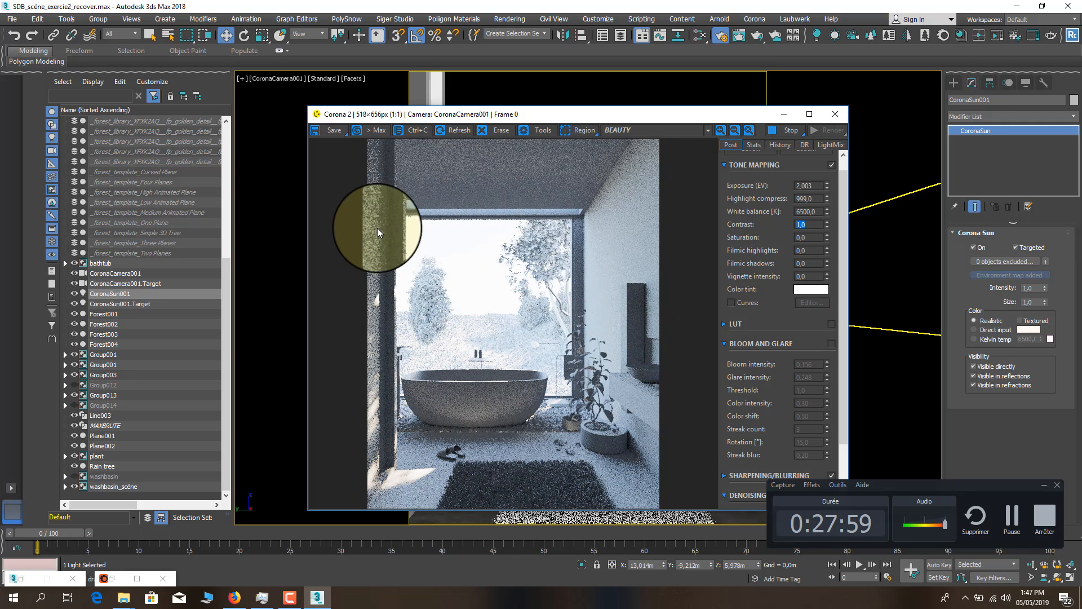
{"action": "left_click", "coordinate": [780, 117]}
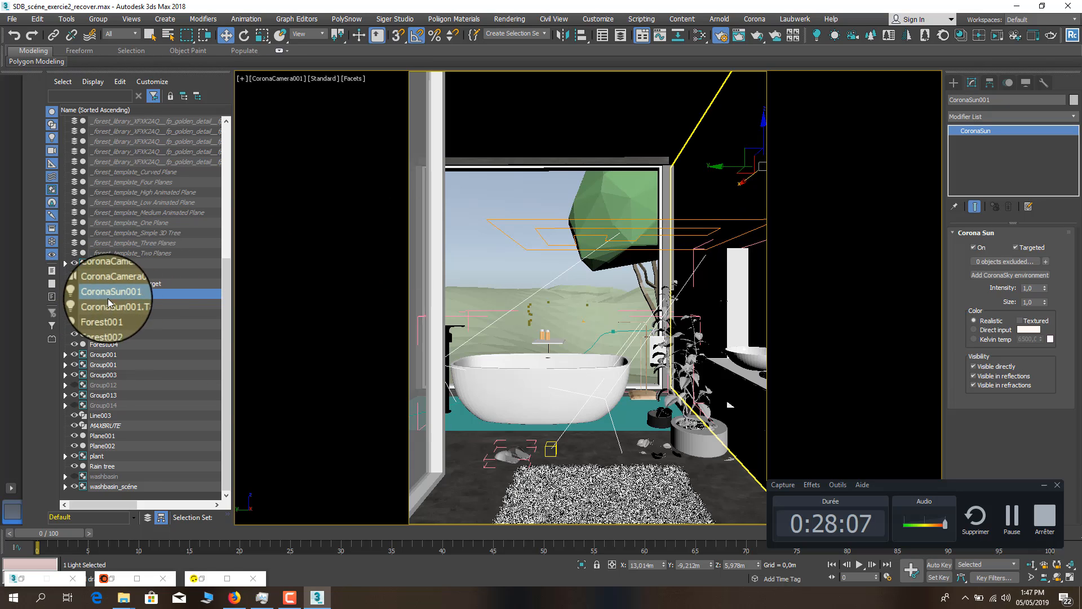
{"action": "left_click_drag", "start_coordinate": [758, 167], "coordinate": [327, 189]}
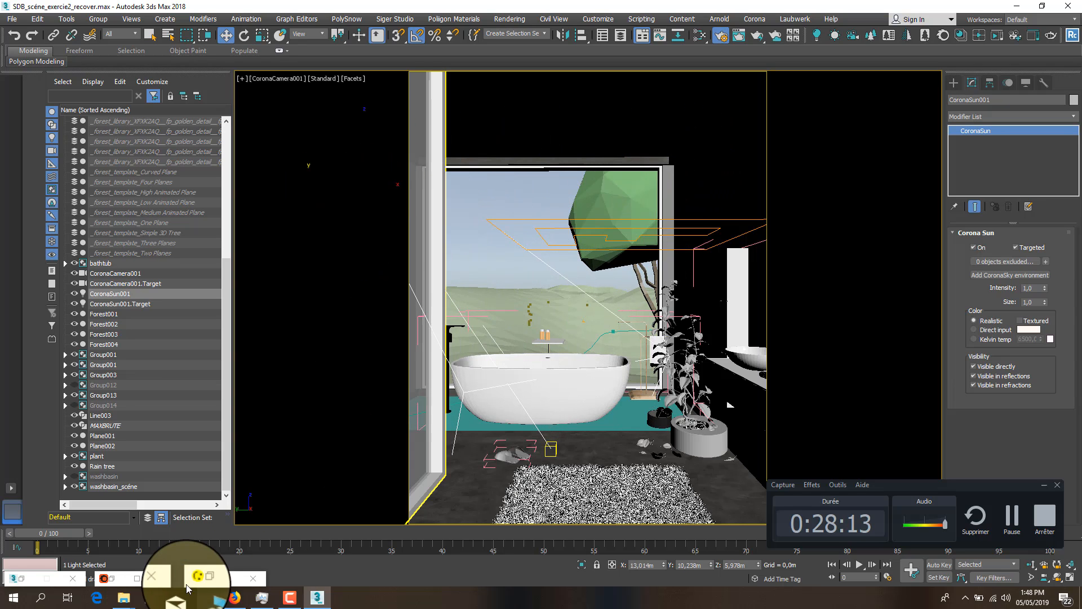
{"action": "left_click", "coordinate": [201, 583]}
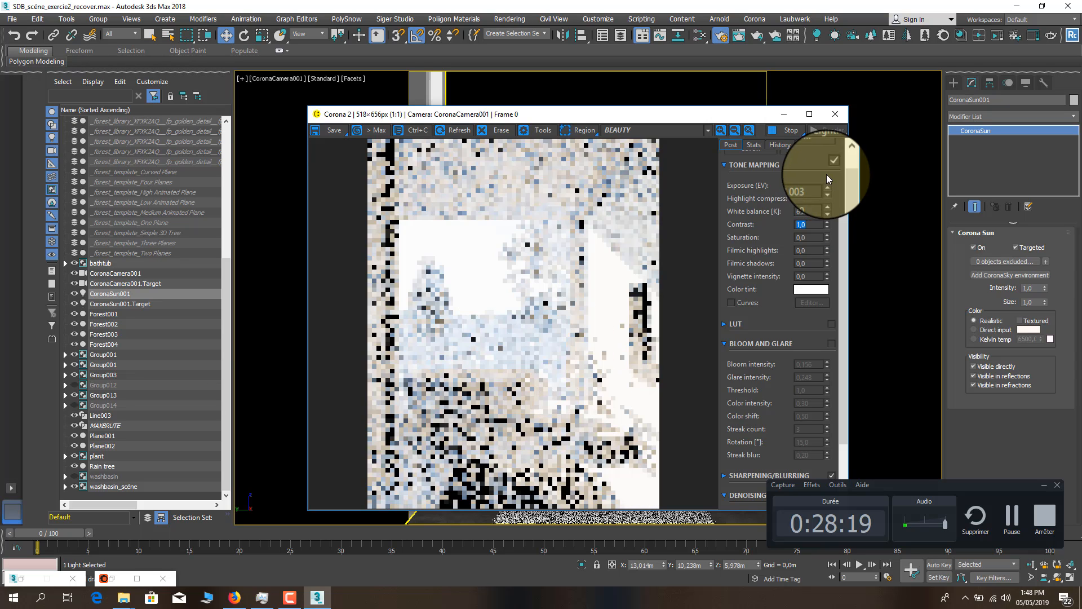
Reset the tone mapping exposure to 0,0 EV and limit rendering to a region over the bathtub and floor
{"action": "right_click", "coordinate": [828, 188]}
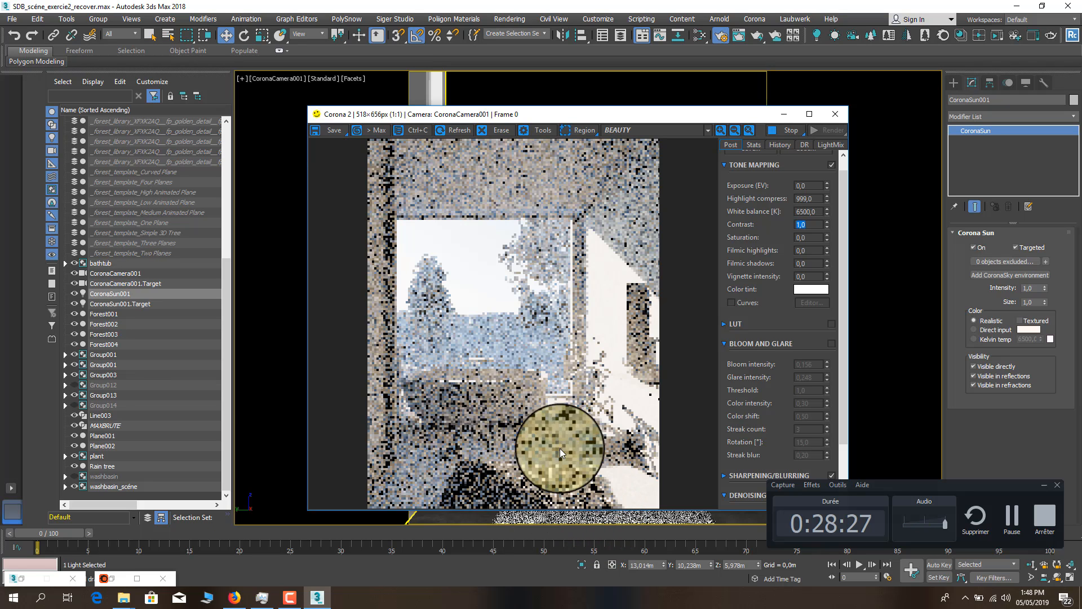
{"action": "left_click", "coordinate": [580, 130]}
{"action": "left_click_drag", "start_coordinate": [399, 320], "coordinate": [640, 502]}
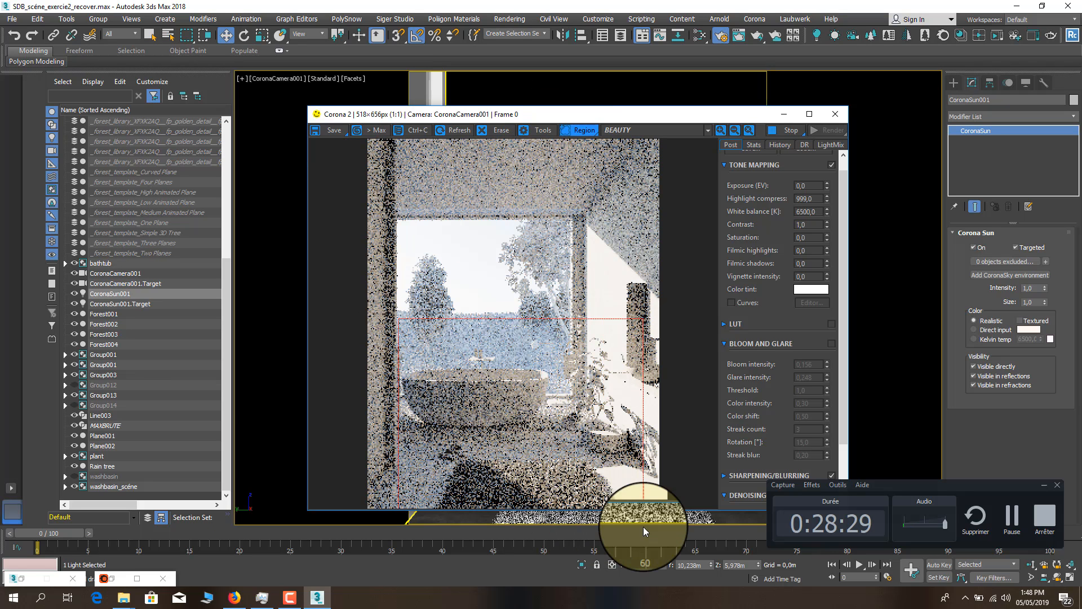
{"action": "scroll", "coordinate": [552, 488], "scroll_direction": "up", "scroll_amount": 1}
{"action": "scroll", "coordinate": [551, 488], "scroll_direction": "down", "scroll_amount": 1}
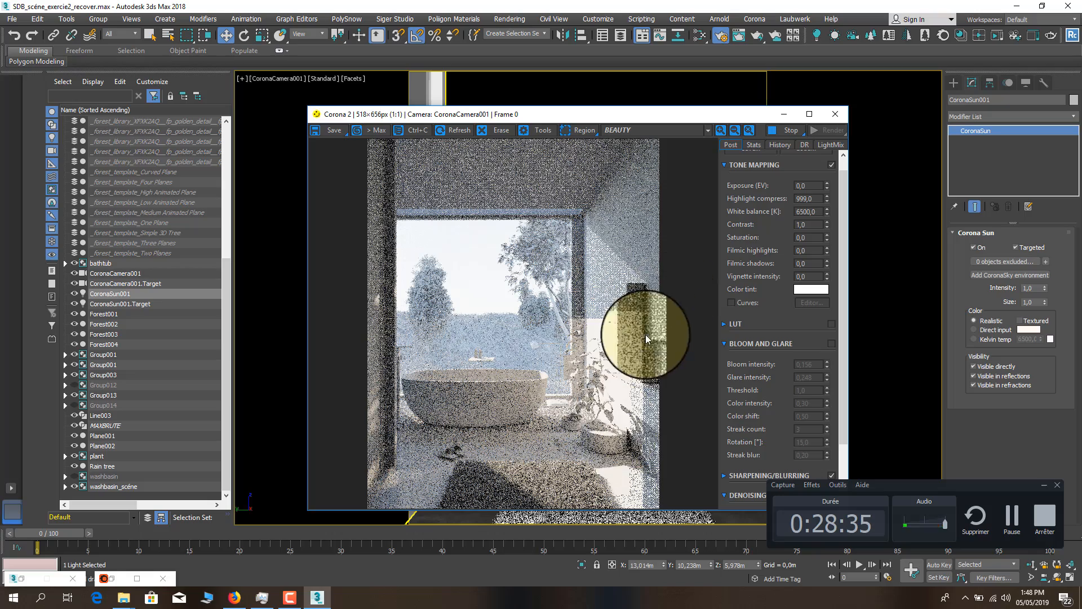
Move CoronaSun001 along Y to 8,135 m, keeping both the camera view and the frame buffer accessible
{"action": "left_click_drag", "start_coordinate": [565, 118], "coordinate": [404, 203]}
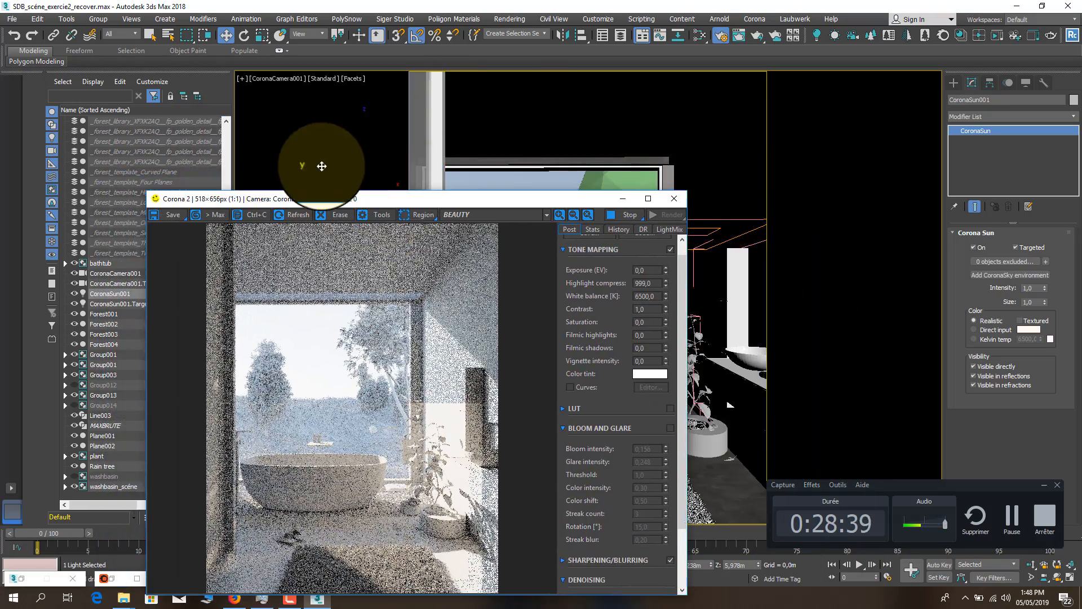
{"action": "left_click_drag", "start_coordinate": [321, 165], "coordinate": [367, 161]}
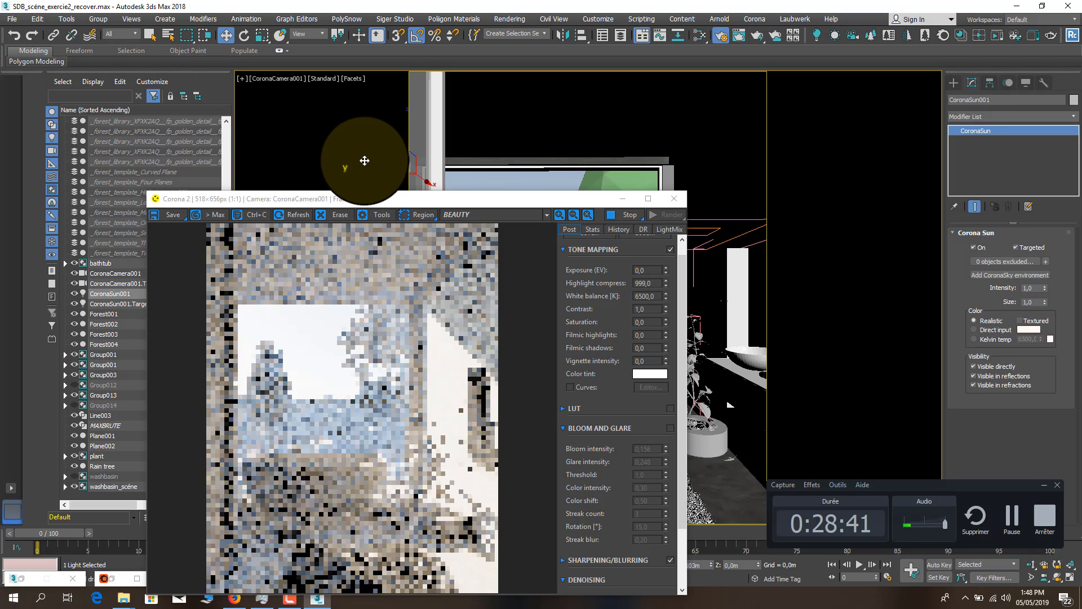
{"action": "left_click_drag", "start_coordinate": [375, 201], "coordinate": [239, 137]}
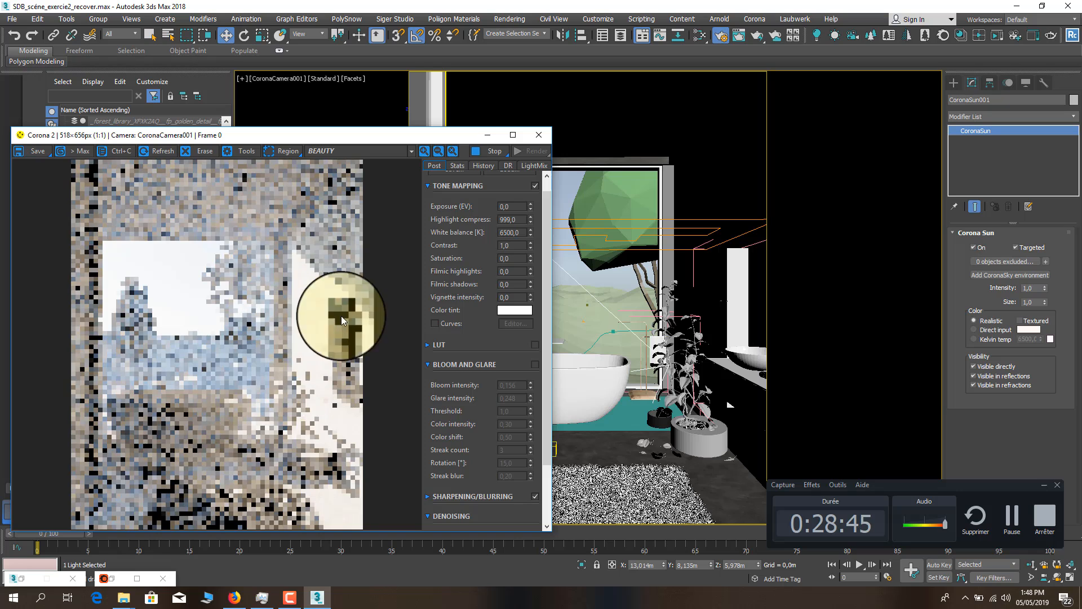
Set the tone mapping exposure to -0,292 EV and raise CoronaSun001 to a Z of 8,991 m
{"action": "left_click_drag", "start_coordinate": [408, 136], "coordinate": [432, 97]}
{"action": "left_click_drag", "start_coordinate": [555, 172], "coordinate": [556, 180]}
{"action": "left_click_drag", "start_coordinate": [562, 237], "coordinate": [558, 211]}
{"action": "left_click_drag", "start_coordinate": [492, 104], "coordinate": [626, 353]}
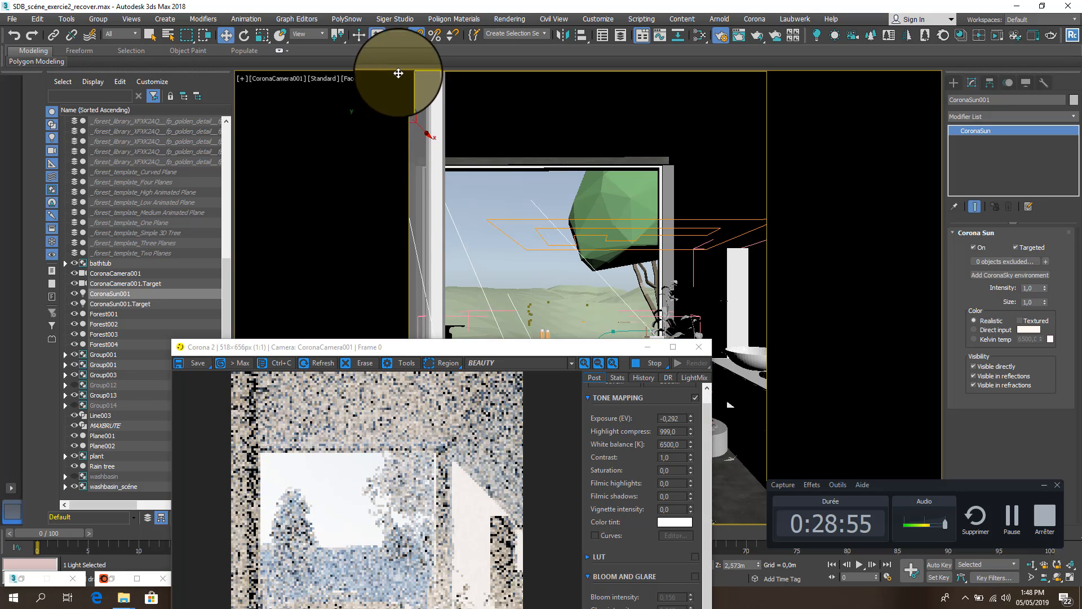
{"action": "left_click_drag", "start_coordinate": [510, 350], "coordinate": [434, 118]}
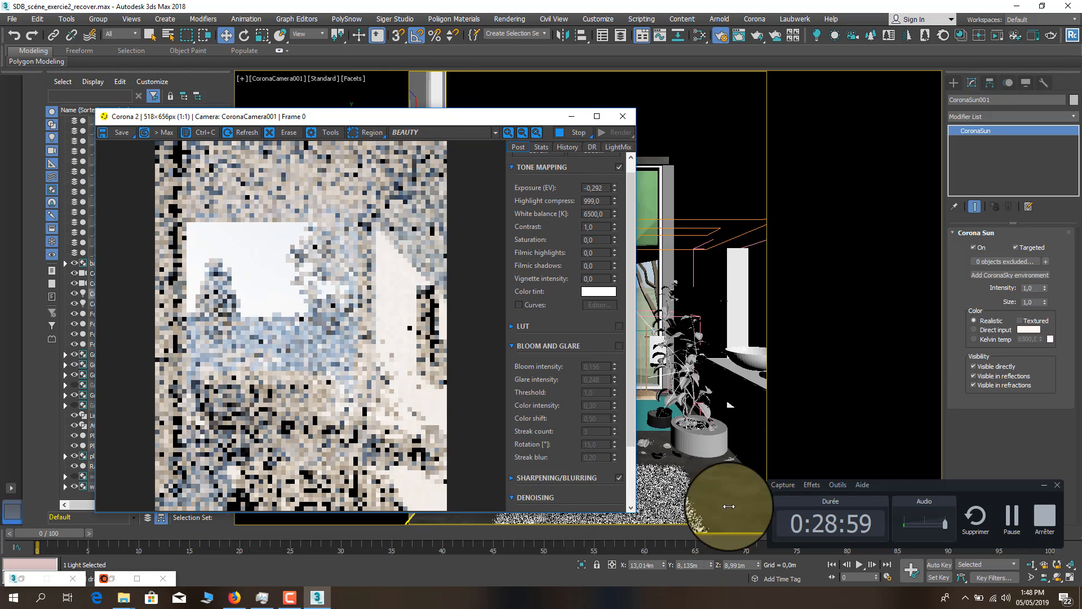
Preview a render region over the bathtub, enlarge it to cover most of the interior, and clear it
{"action": "left_click_drag", "start_coordinate": [924, 484], "coordinate": [946, 525]}
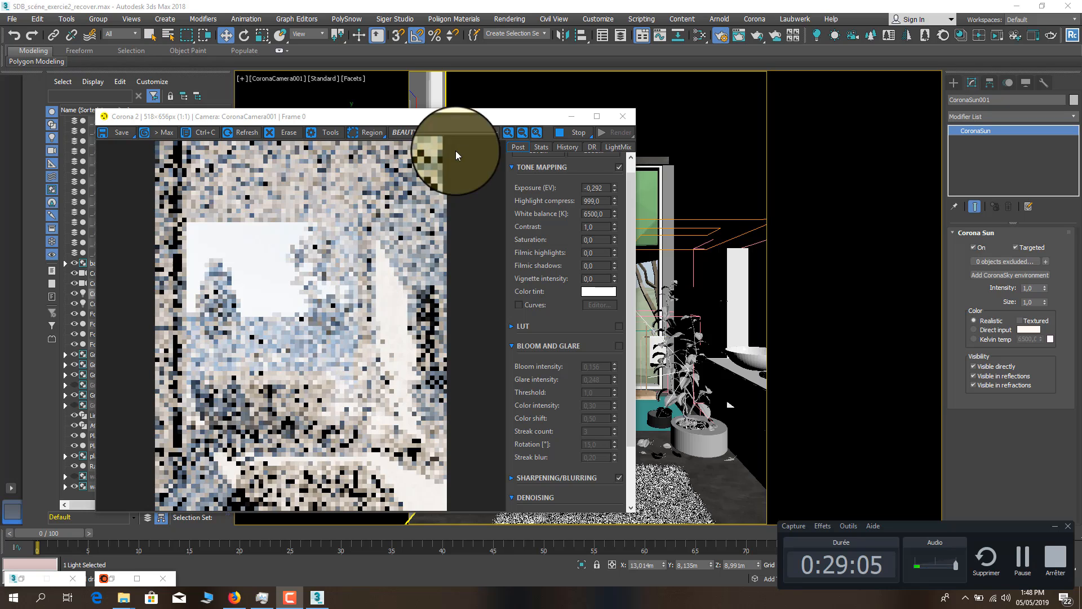
{"action": "left_click_drag", "start_coordinate": [434, 120], "coordinate": [483, 130]}
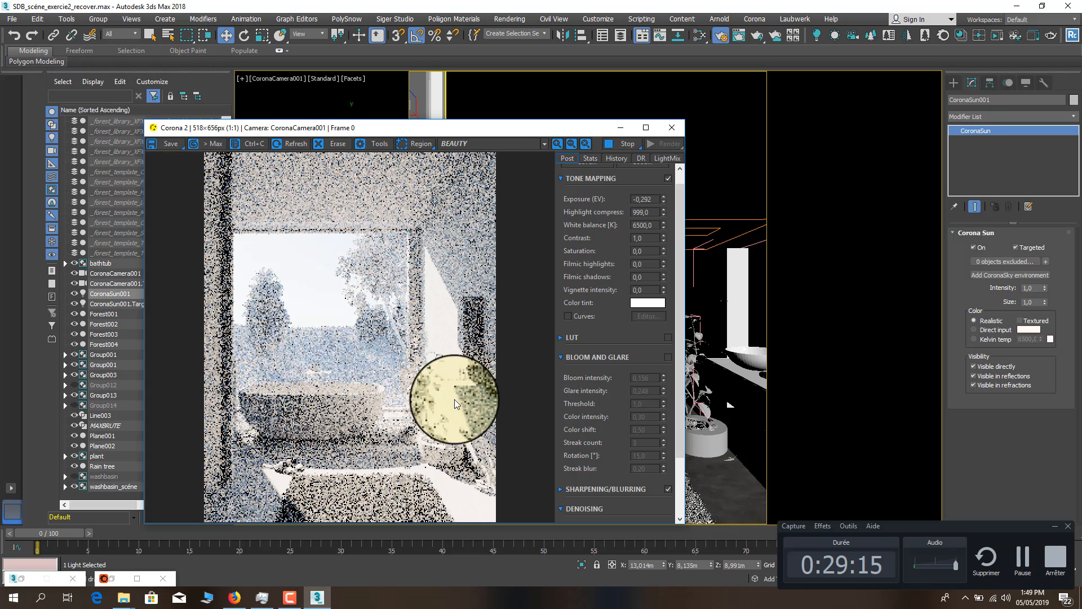
{"action": "left_click_drag", "start_coordinate": [412, 133], "coordinate": [471, 115]}
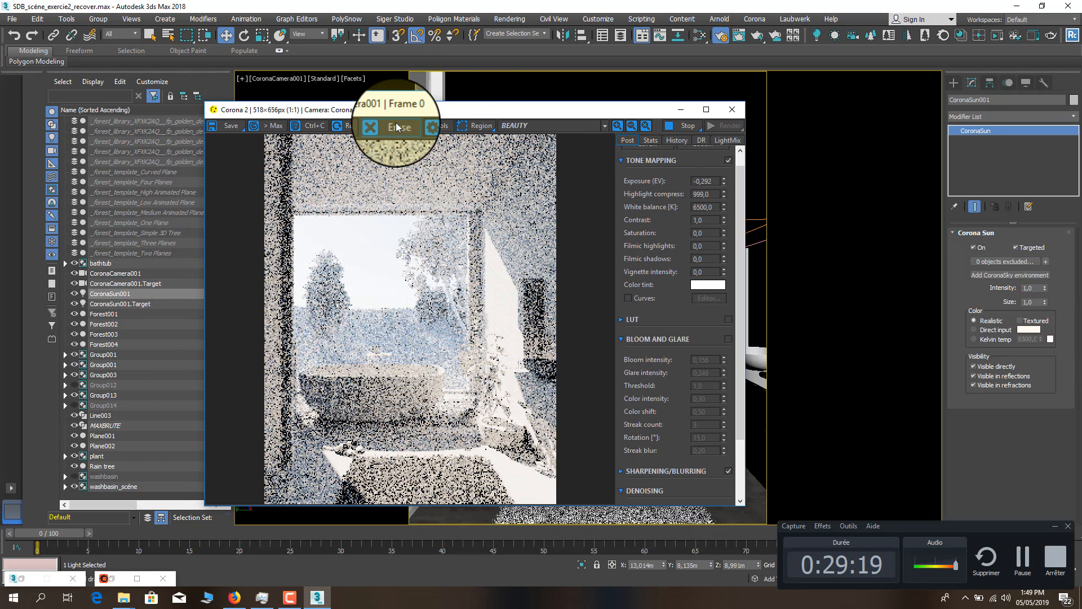
{"action": "left_click", "coordinate": [481, 125]}
{"action": "left_click_drag", "start_coordinate": [456, 296], "coordinate": [245, 403]}
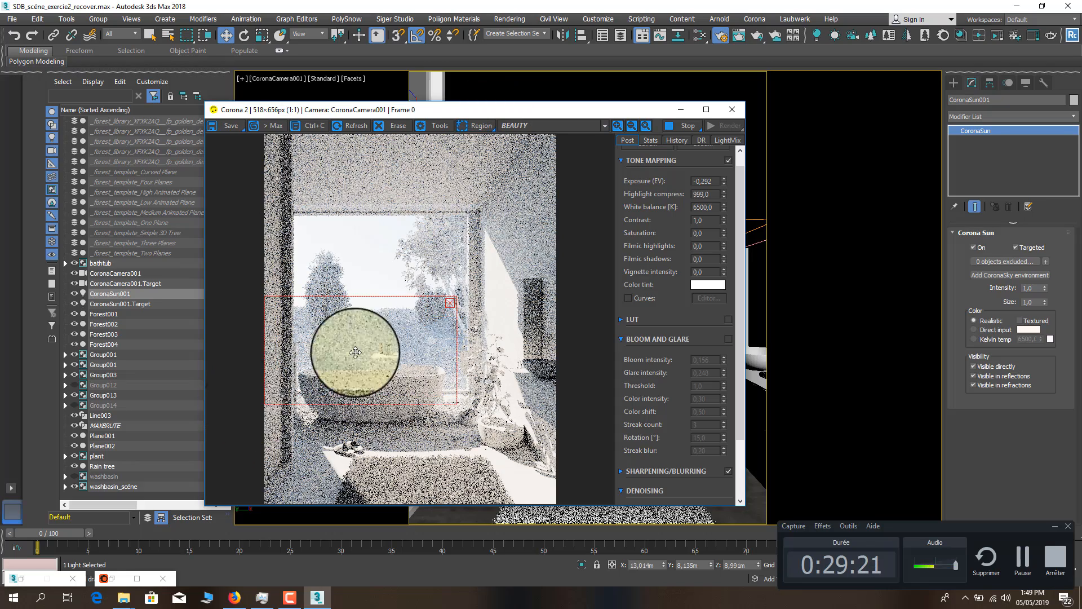
{"action": "scroll", "coordinate": [374, 343], "scroll_direction": "up", "scroll_amount": 2}
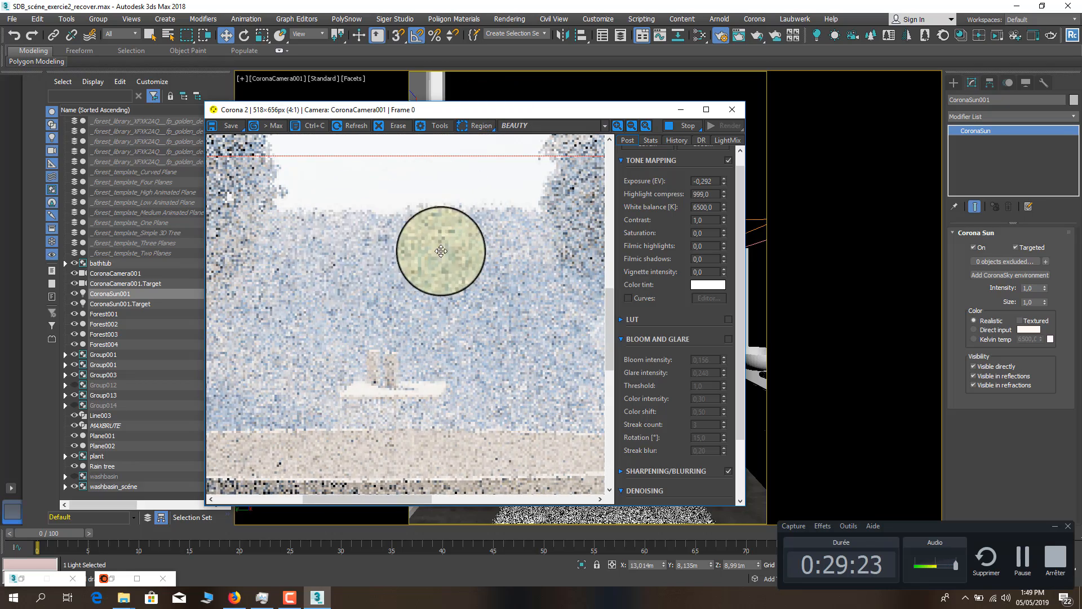
{"action": "scroll", "coordinate": [442, 248], "scroll_direction": "down", "scroll_amount": 2}
{"action": "left_click_drag", "start_coordinate": [454, 343], "coordinate": [482, 332]}
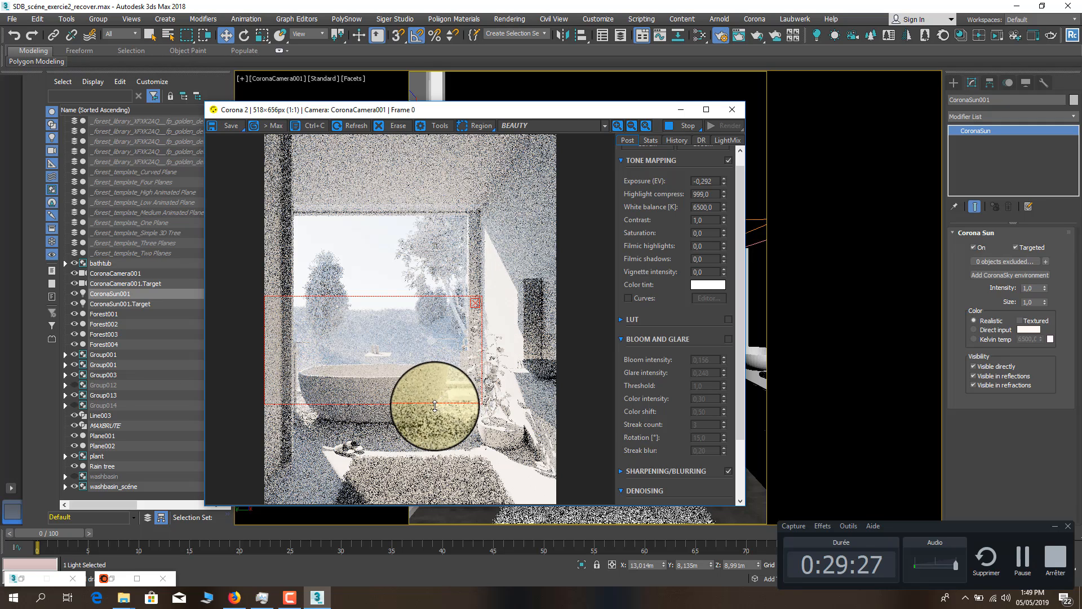
{"action": "left_click_drag", "start_coordinate": [437, 402], "coordinate": [441, 503]}
{"action": "left_click_drag", "start_coordinate": [484, 438], "coordinate": [545, 411]}
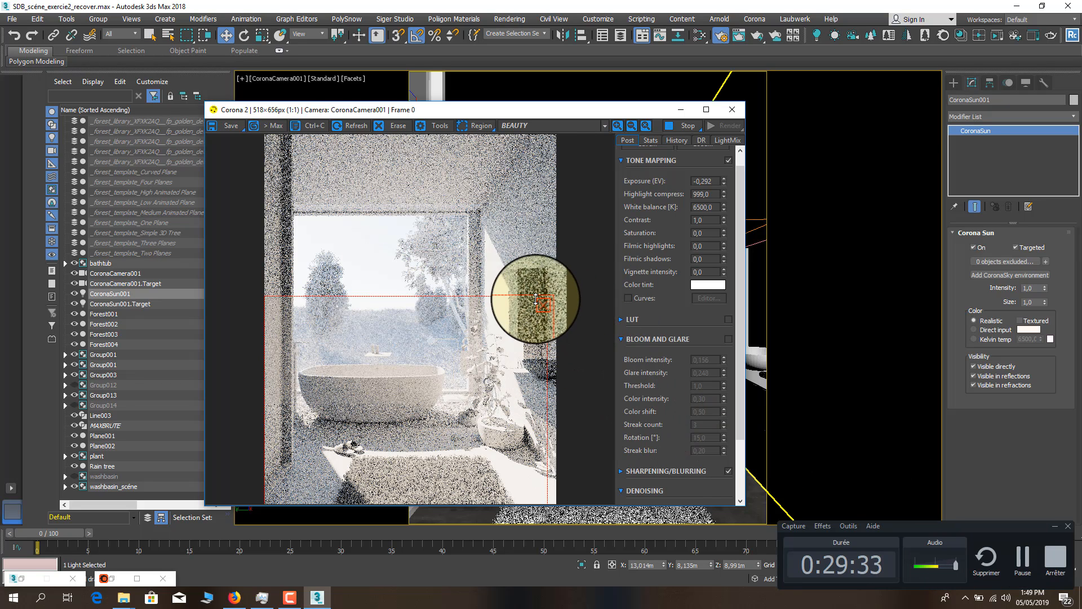
{"action": "left_click_drag", "start_coordinate": [500, 293], "coordinate": [448, 169]}
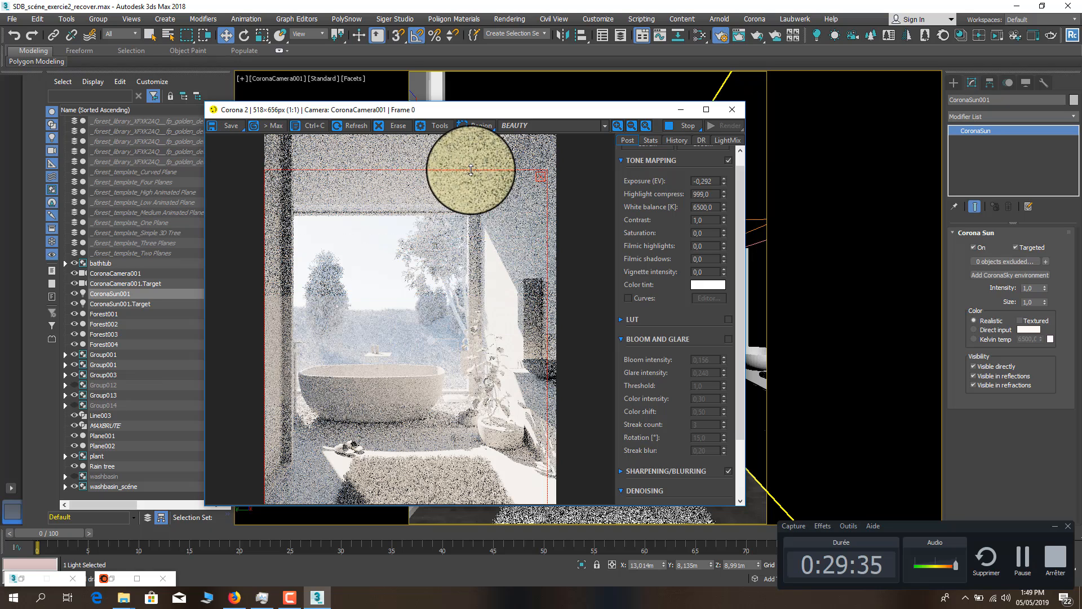
{"action": "left_click", "coordinate": [542, 177]}
{"action": "left_click", "coordinate": [992, 539]}
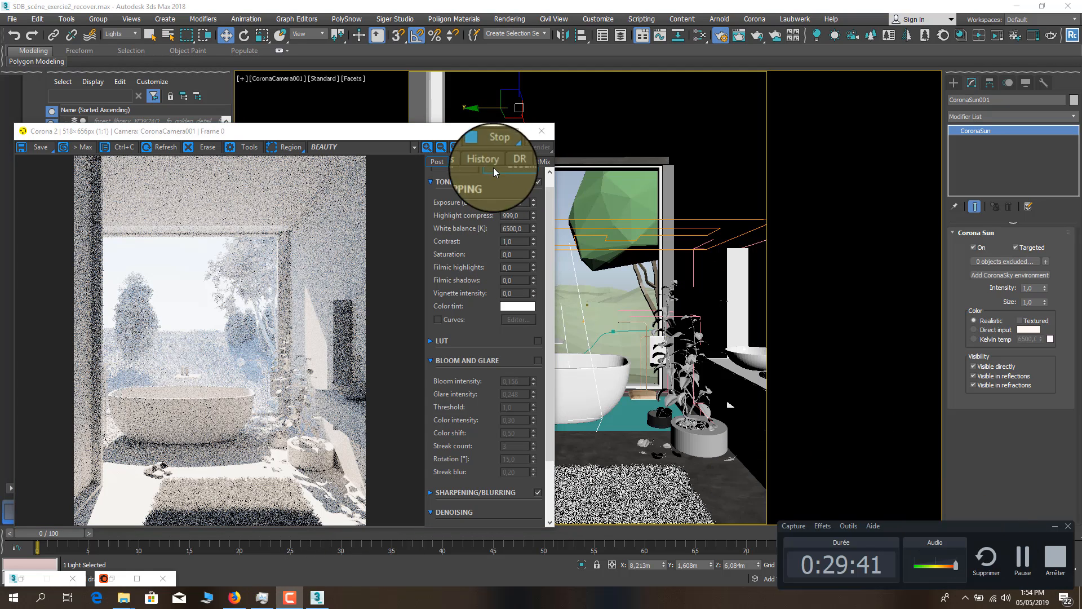
Set the tone mapping exposure to -0,388 EV and move CoronaSun001 along Y to 6,071 m
{"action": "left_click_drag", "start_coordinate": [462, 131], "coordinate": [484, 175]}
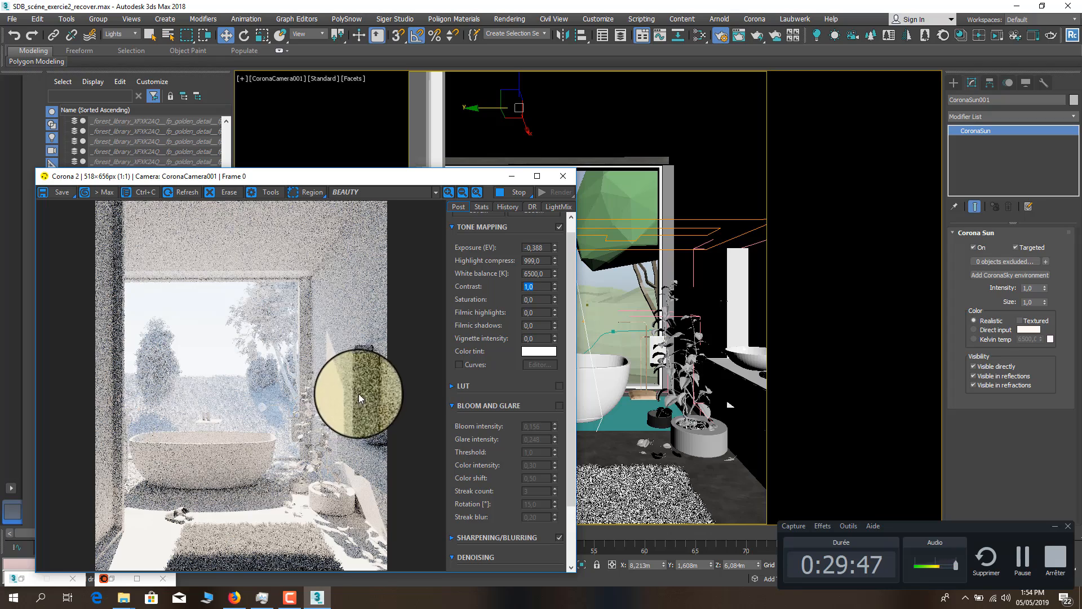
{"action": "left_click_drag", "start_coordinate": [290, 175], "coordinate": [270, 150]}
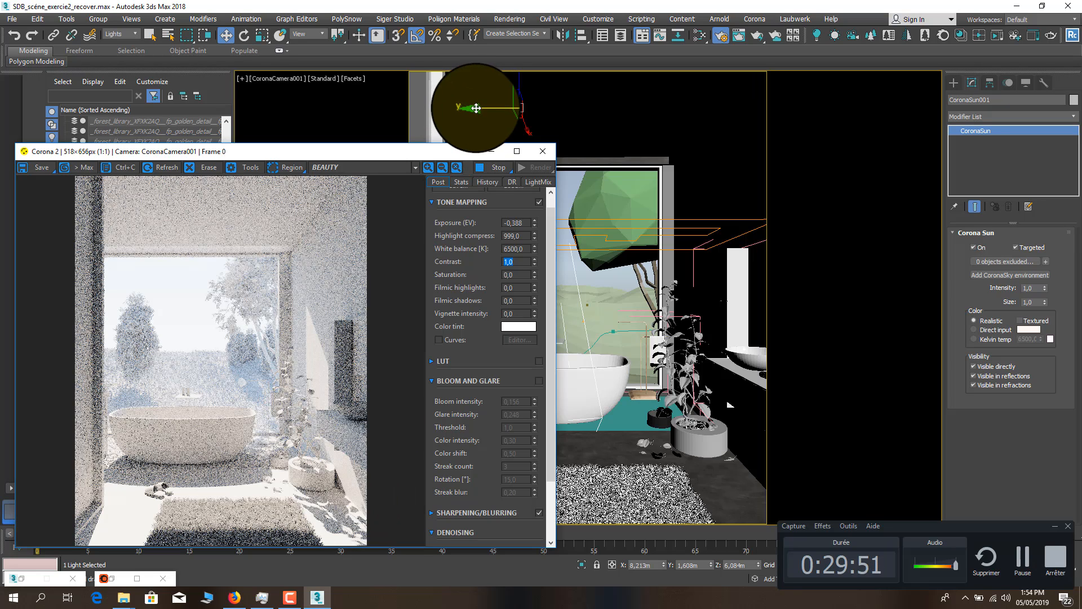
{"action": "left_click_drag", "start_coordinate": [476, 108], "coordinate": [367, 109]}
{"action": "left_click_drag", "start_coordinate": [377, 154], "coordinate": [430, 403]}
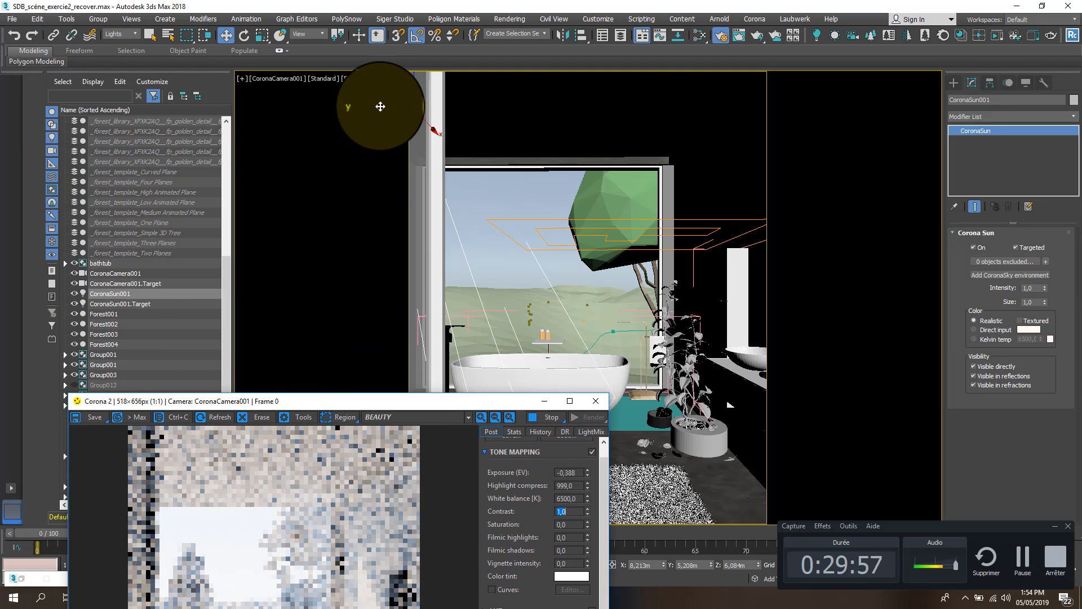
{"action": "left_click_drag", "start_coordinate": [379, 104], "coordinate": [354, 114]}
{"action": "left_click_drag", "start_coordinate": [397, 404], "coordinate": [377, 149]}
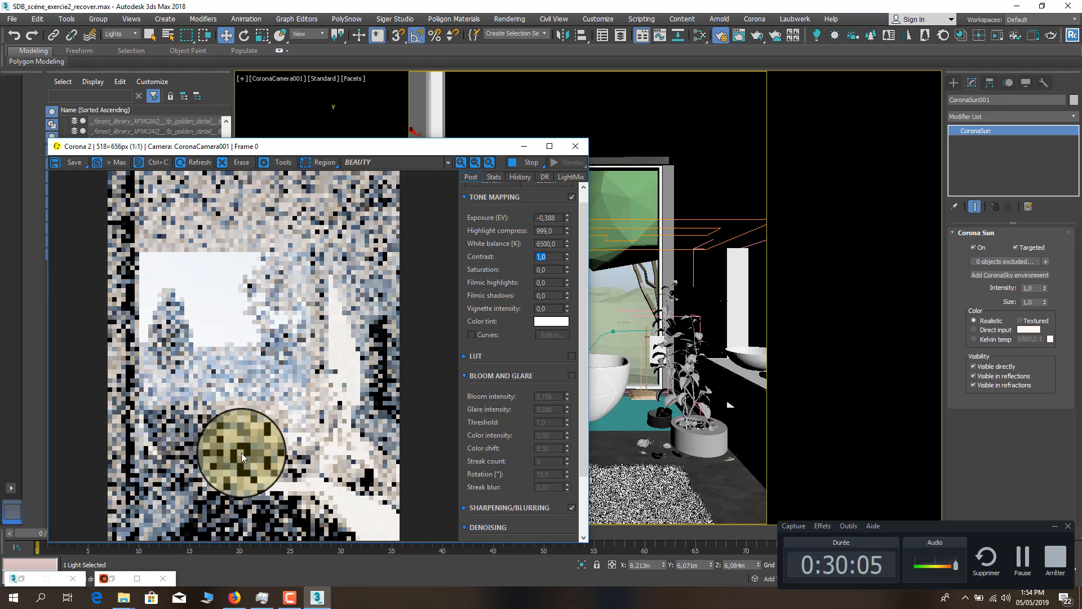
Move CoronaSun001 along Y to 2,743 m and lower it to a Z of 1,366 m
{"action": "left_click_drag", "start_coordinate": [497, 154], "coordinate": [498, 256]}
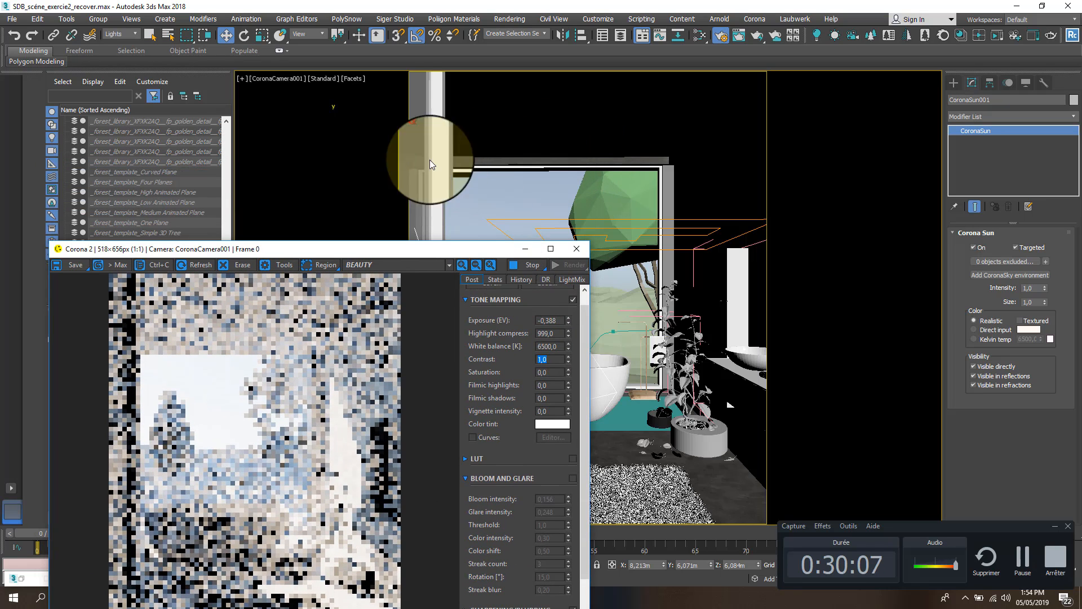
{"action": "left_click_drag", "start_coordinate": [380, 85], "coordinate": [375, 117]}
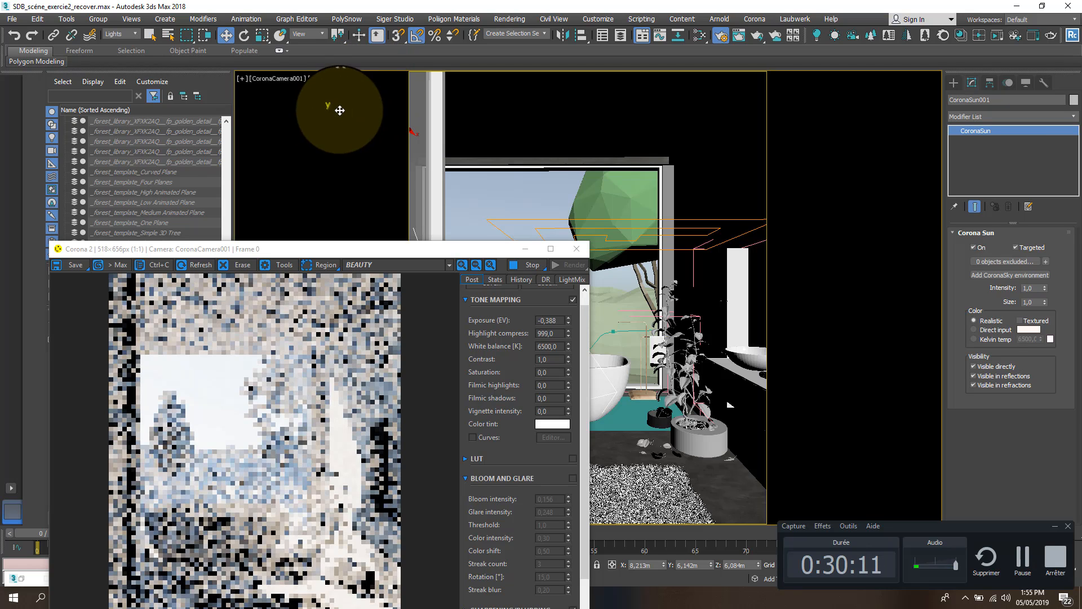
{"action": "left_click_drag", "start_coordinate": [346, 112], "coordinate": [484, 87]}
{"action": "left_click_drag", "start_coordinate": [482, 116], "coordinate": [269, 277]}
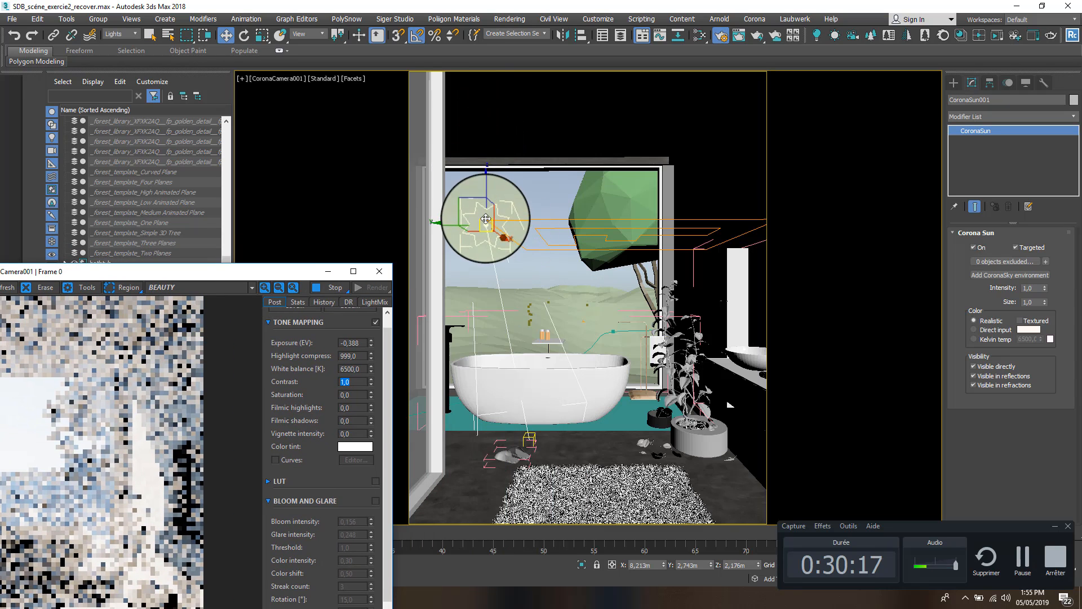
{"action": "left_click_drag", "start_coordinate": [483, 219], "coordinate": [478, 243]}
{"action": "left_click_drag", "start_coordinate": [218, 283], "coordinate": [420, 123]}
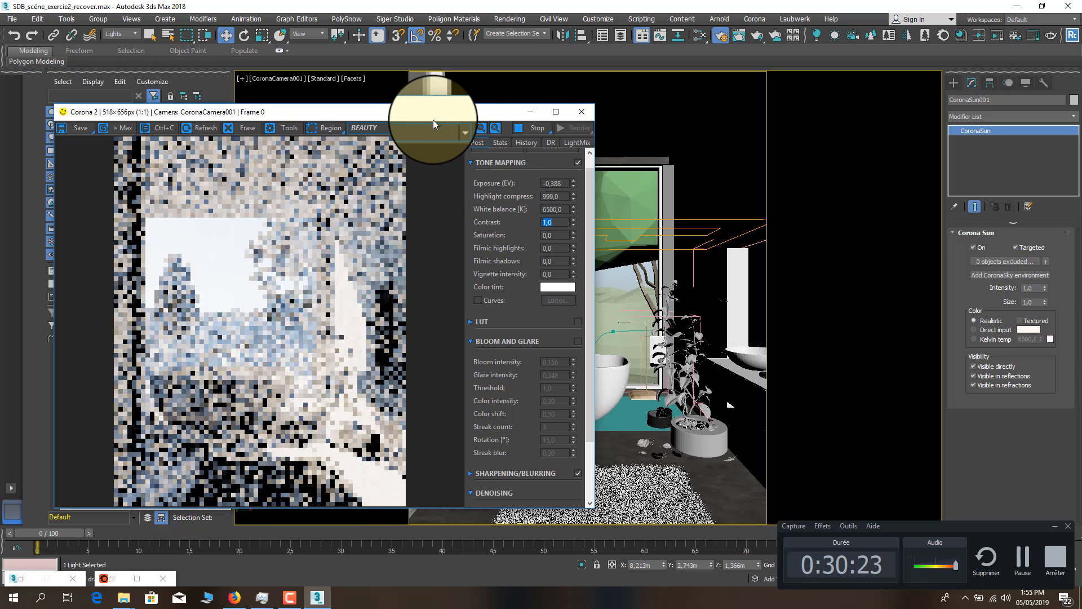
Lower CoronaSun001 further to a Z of -0,192 m in the camera view
{"action": "left_click_drag", "start_coordinate": [433, 116], "coordinate": [548, 145]}
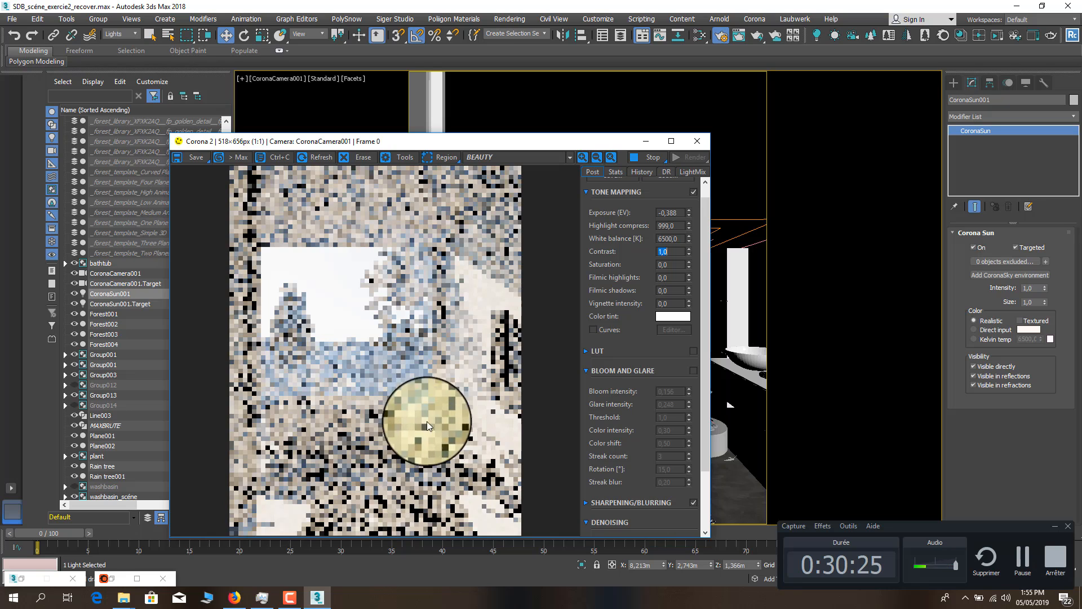
{"action": "left_click_drag", "start_coordinate": [480, 144], "coordinate": [926, 148]}
{"action": "left_click_drag", "start_coordinate": [485, 218], "coordinate": [486, 266]}
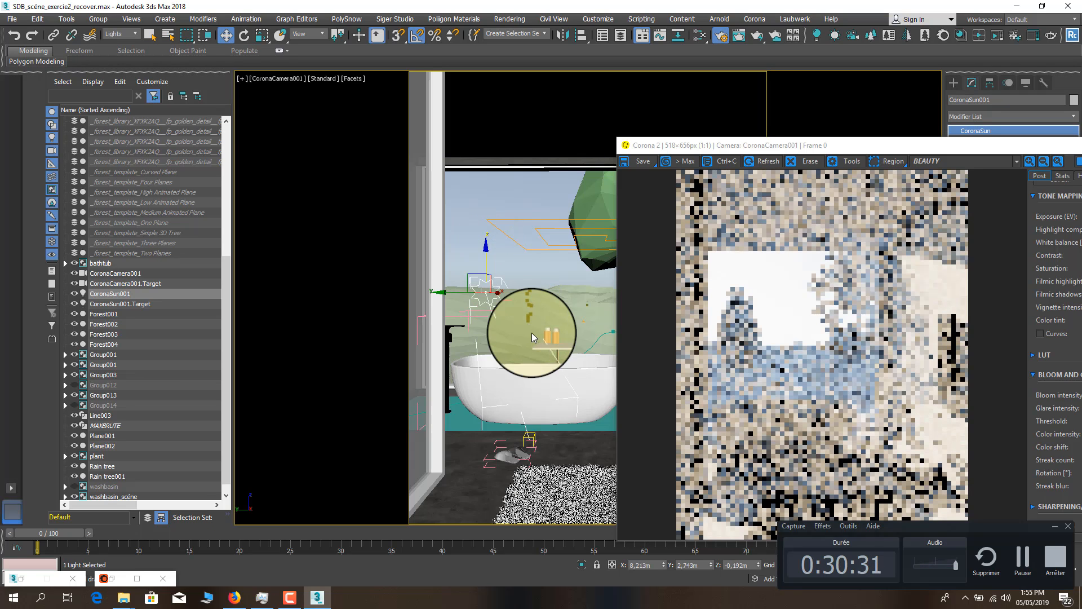
Examine the tree outside the window and the sunlit wall of the render up close
{"action": "left_click_drag", "start_coordinate": [793, 151], "coordinate": [669, 105]}
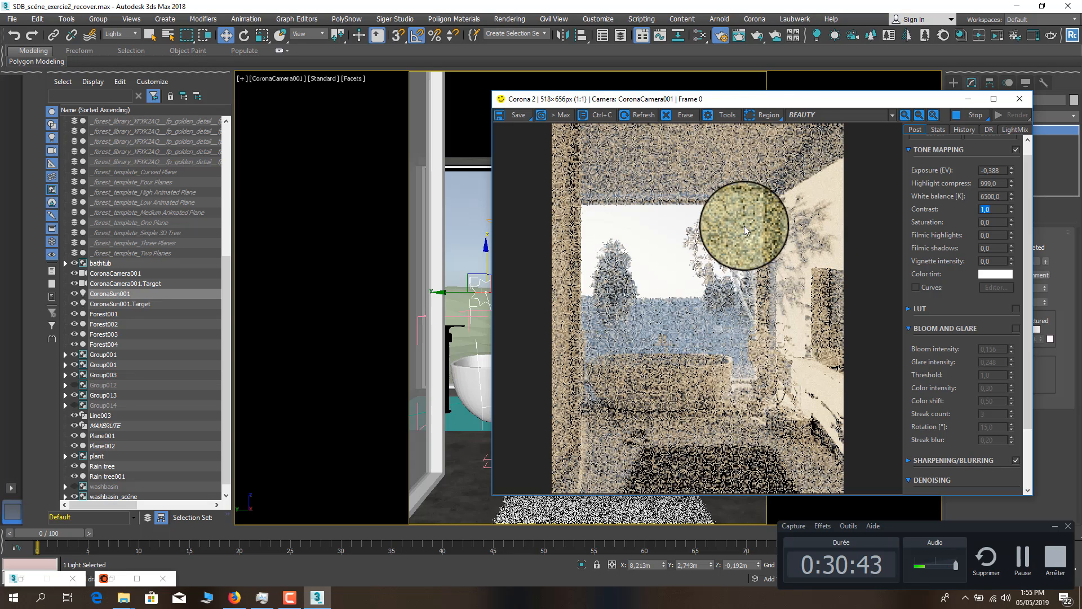
{"action": "left_click_drag", "start_coordinate": [676, 99], "coordinate": [424, 126]}
{"action": "scroll", "coordinate": [536, 276], "scroll_direction": "up", "scroll_amount": 1}
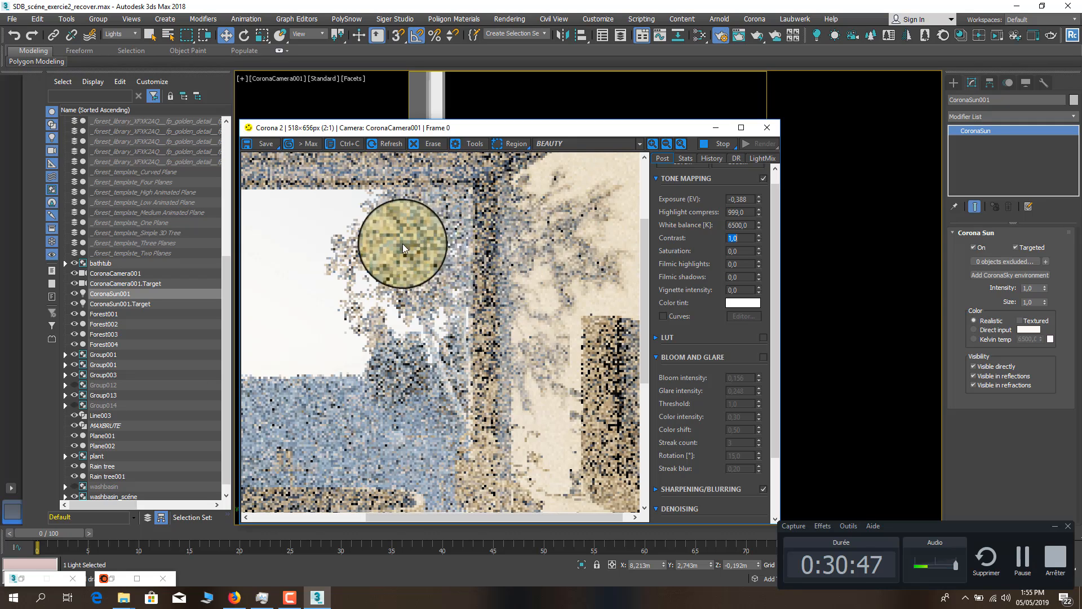
{"action": "scroll", "coordinate": [523, 277], "scroll_direction": "down", "scroll_amount": 1}
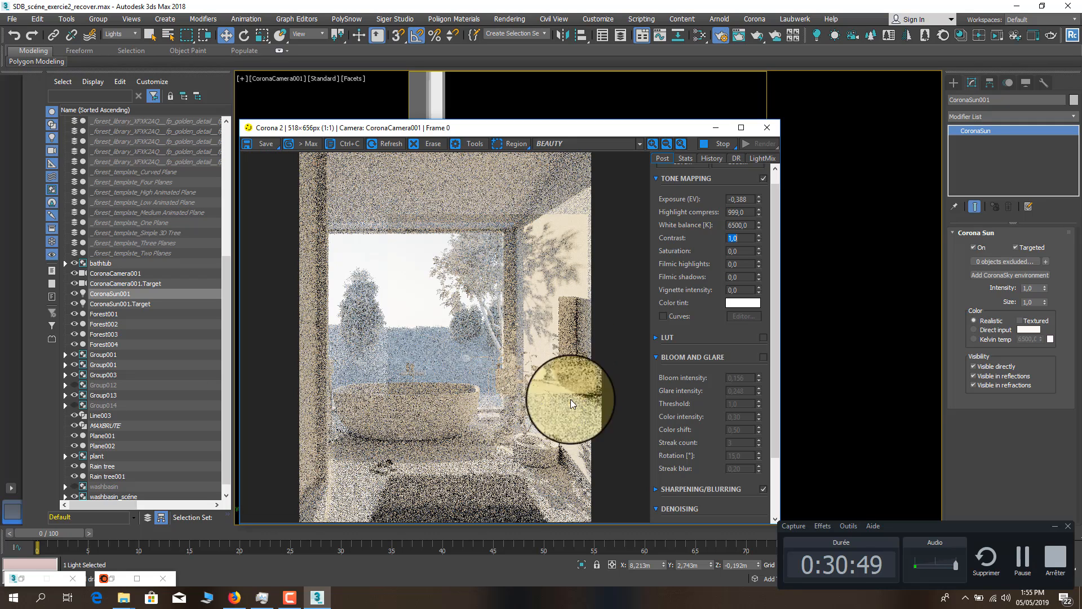
{"action": "scroll", "coordinate": [572, 361], "scroll_direction": "up", "scroll_amount": 1}
{"action": "scroll", "coordinate": [563, 318], "scroll_direction": "down", "scroll_amount": 1}
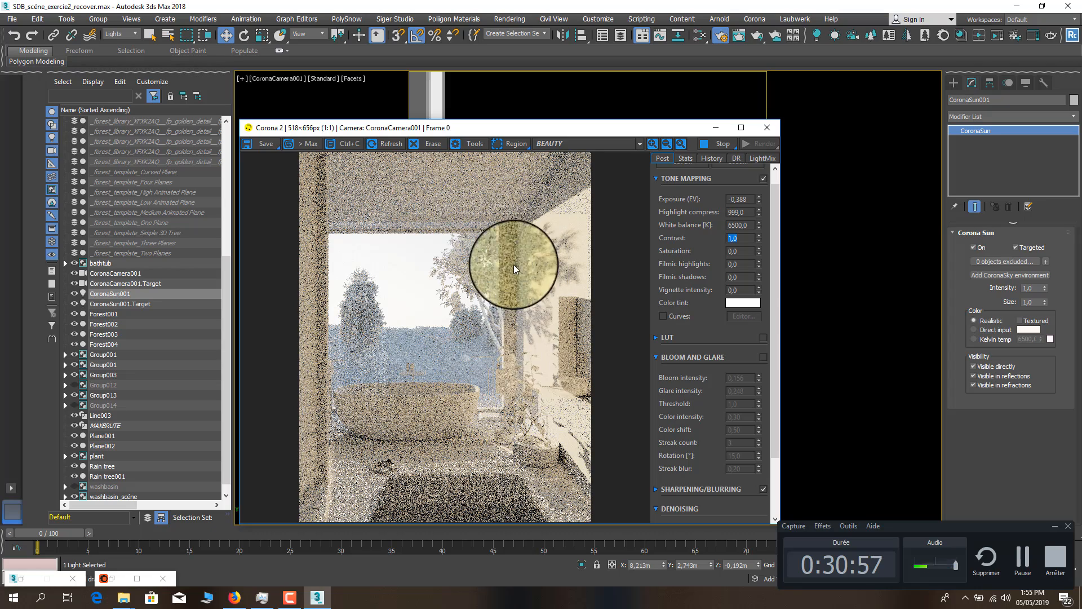
Examine the tree shadows on the wall, the bathtub and the floor beside it up close in the render
{"action": "scroll", "coordinate": [552, 225], "scroll_direction": "up", "scroll_amount": 1}
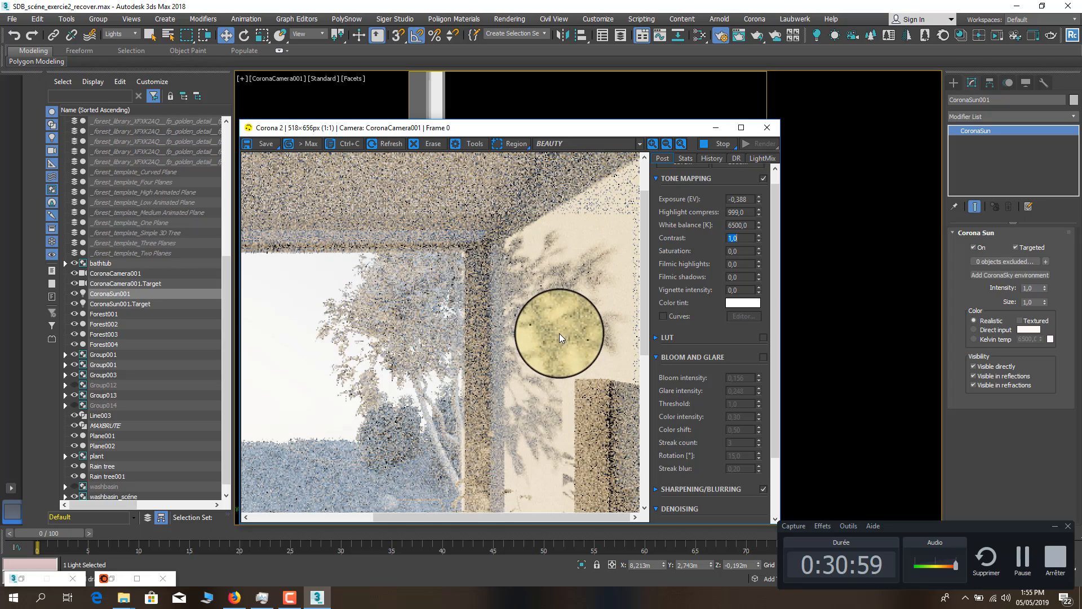
{"action": "scroll", "coordinate": [559, 333], "scroll_direction": "down", "scroll_amount": 1}
{"action": "scroll", "coordinate": [583, 253], "scroll_direction": "up", "scroll_amount": 1}
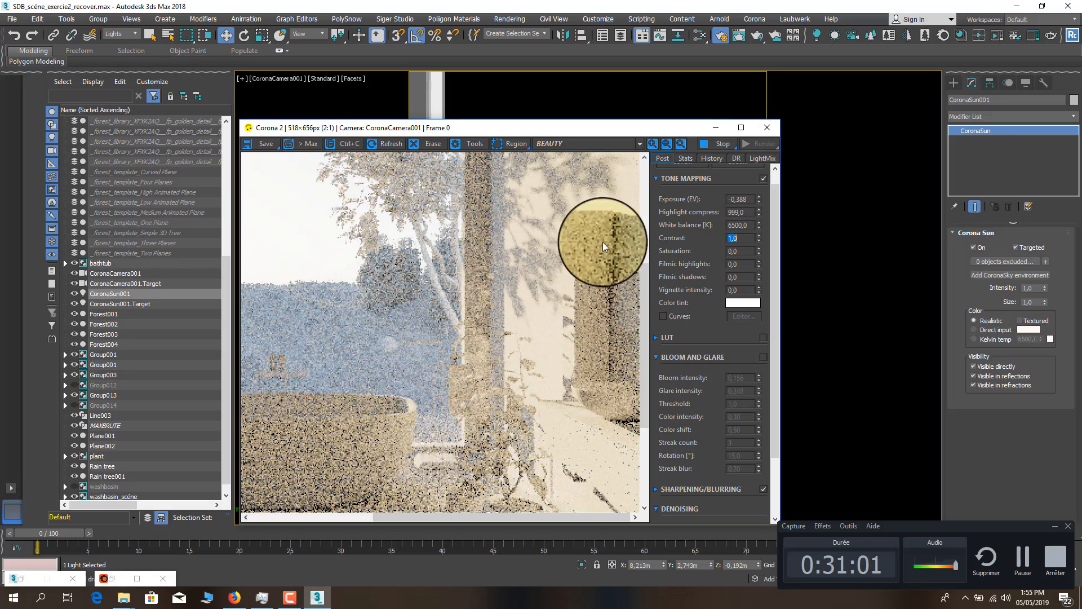
{"action": "scroll", "coordinate": [586, 339], "scroll_direction": "down", "scroll_amount": 1}
{"action": "scroll", "coordinate": [367, 411], "scroll_direction": "up", "scroll_amount": 1}
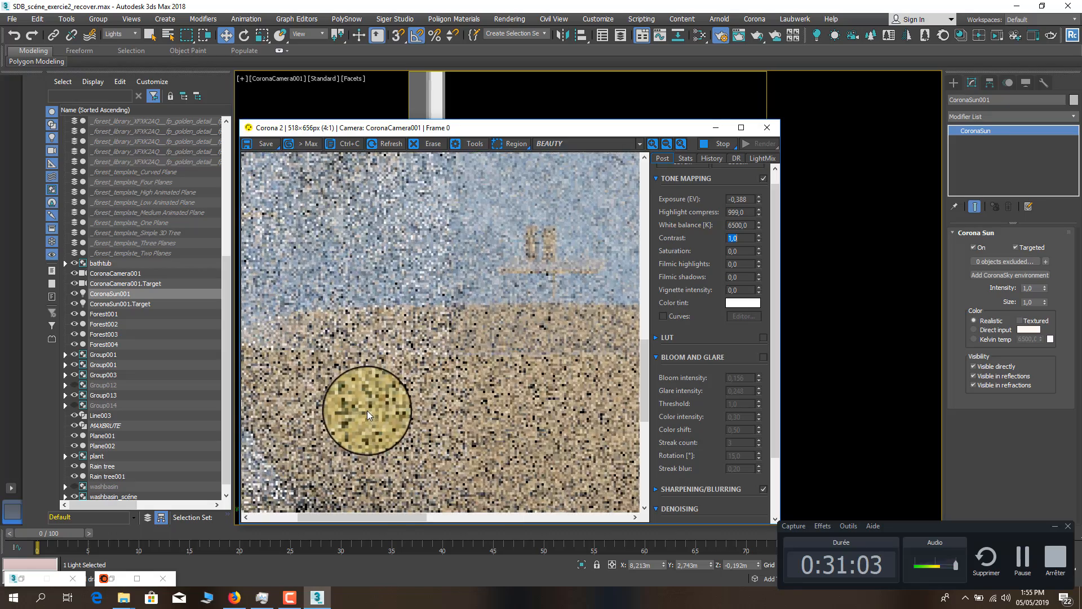
{"action": "scroll", "coordinate": [370, 411], "scroll_direction": "down", "scroll_amount": 1}
{"action": "scroll", "coordinate": [485, 448], "scroll_direction": "up", "scroll_amount": 1}
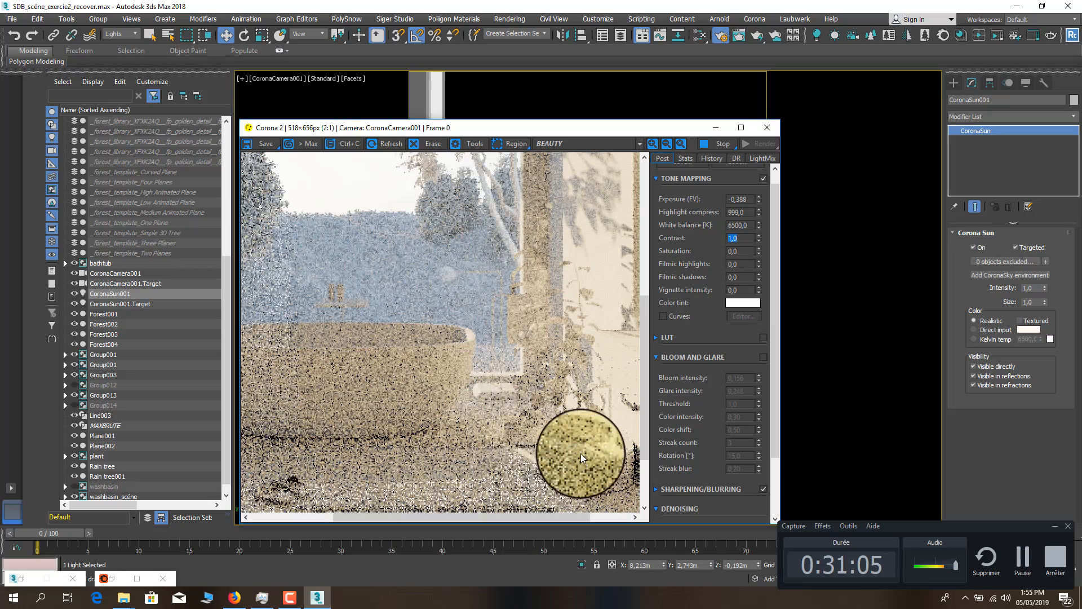
{"action": "scroll", "coordinate": [569, 428], "scroll_direction": "down", "scroll_amount": 1}
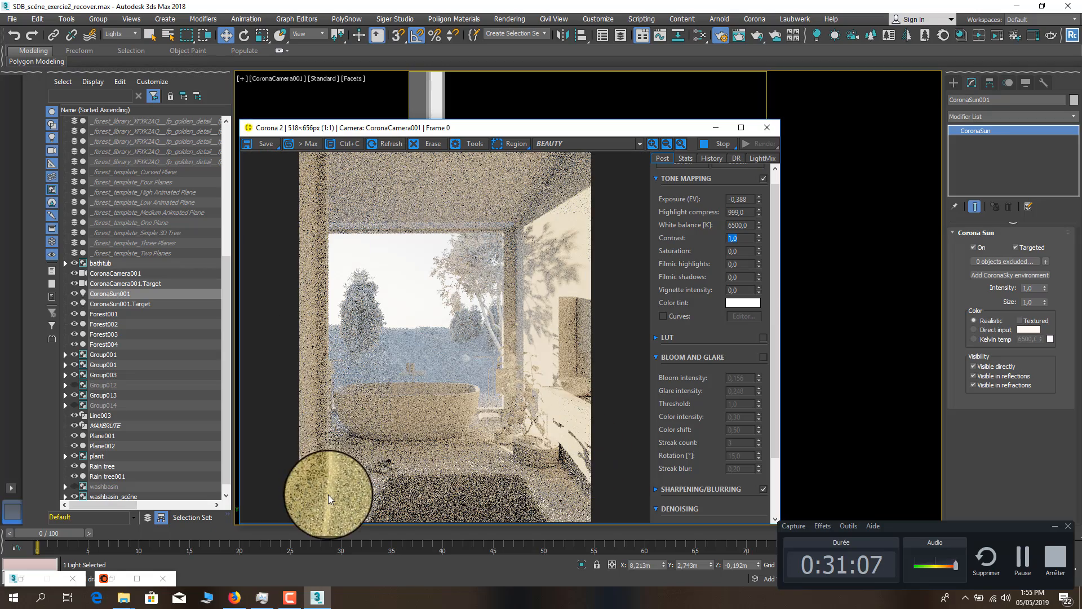
{"action": "scroll", "coordinate": [326, 491], "scroll_direction": "up", "scroll_amount": 1}
{"action": "scroll", "coordinate": [310, 501], "scroll_direction": "down", "scroll_amount": 1}
{"action": "scroll", "coordinate": [289, 487], "scroll_direction": "up", "scroll_amount": 1}
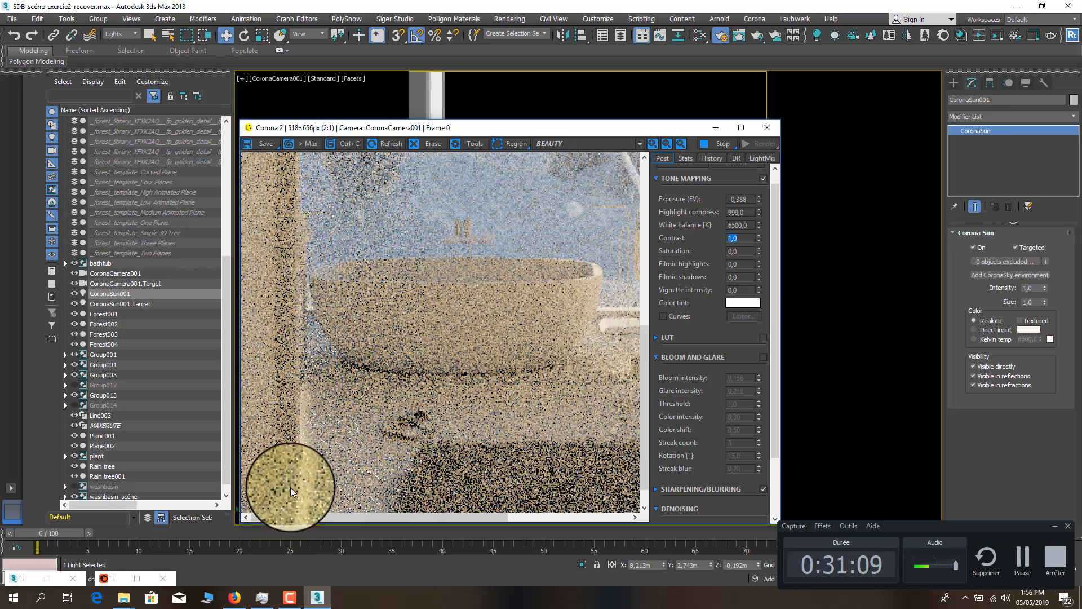
{"action": "scroll", "coordinate": [307, 478], "scroll_direction": "down", "scroll_amount": 1}
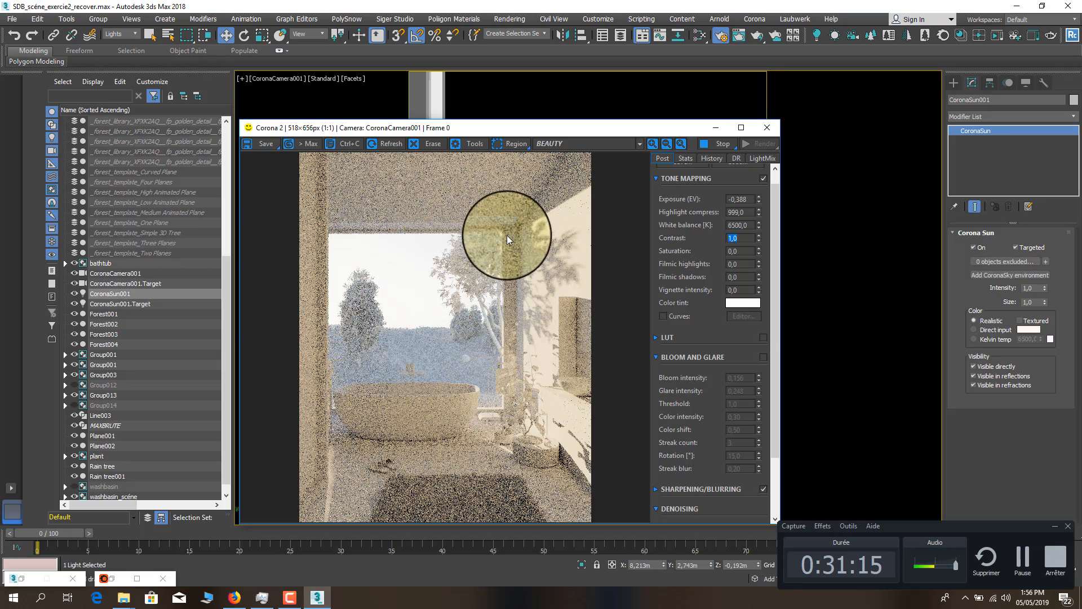
Examine the plant pot, the dark rug and the tree with its shadow on the sunlit wall up close
{"action": "scroll", "coordinate": [513, 239], "scroll_direction": "up", "scroll_amount": 1}
{"action": "scroll", "coordinate": [512, 239], "scroll_direction": "down", "scroll_amount": 1}
{"action": "scroll", "coordinate": [507, 459], "scroll_direction": "up", "scroll_amount": 1}
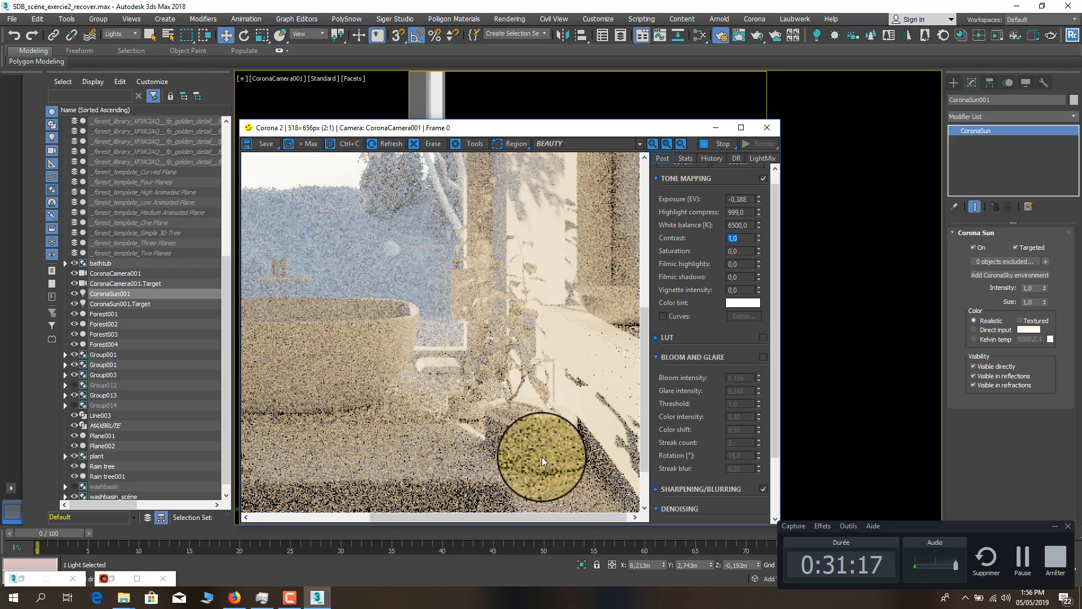
{"action": "scroll", "coordinate": [468, 485], "scroll_direction": "down", "scroll_amount": 1}
{"action": "scroll", "coordinate": [446, 496], "scroll_direction": "up", "scroll_amount": 1}
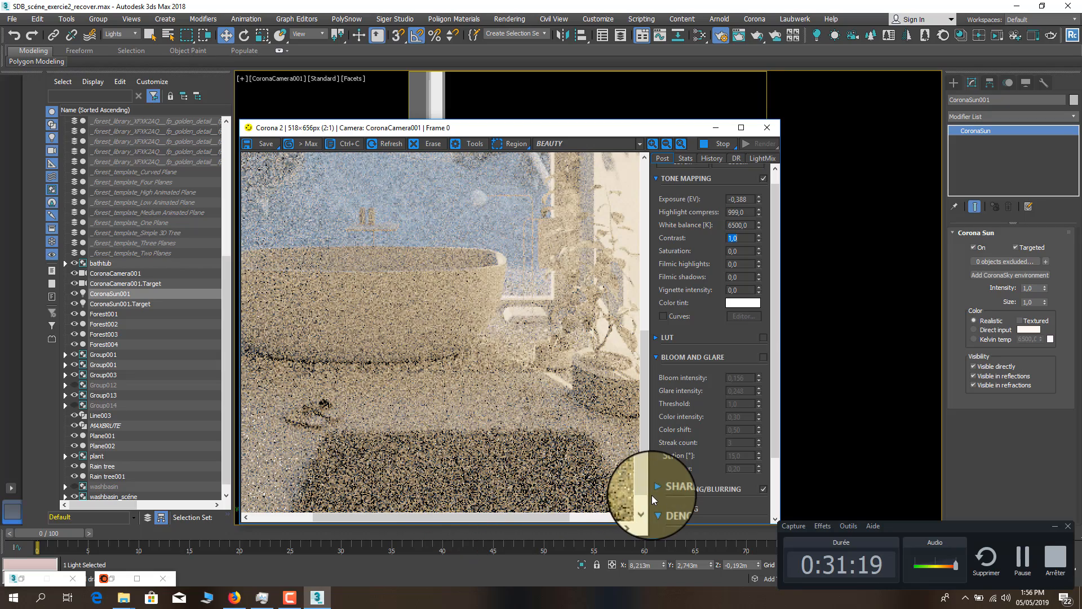
{"action": "mouse_move", "coordinate": [644, 498]}
{"action": "left_mouse_down"}
{"action": "mouse_move", "coordinate": [647, 486]}
{"action": "mouse_move", "coordinate": [647, 518]}
{"action": "left_mouse_up"}
{"action": "left_click_drag", "start_coordinate": [514, 517], "coordinate": [572, 514]}
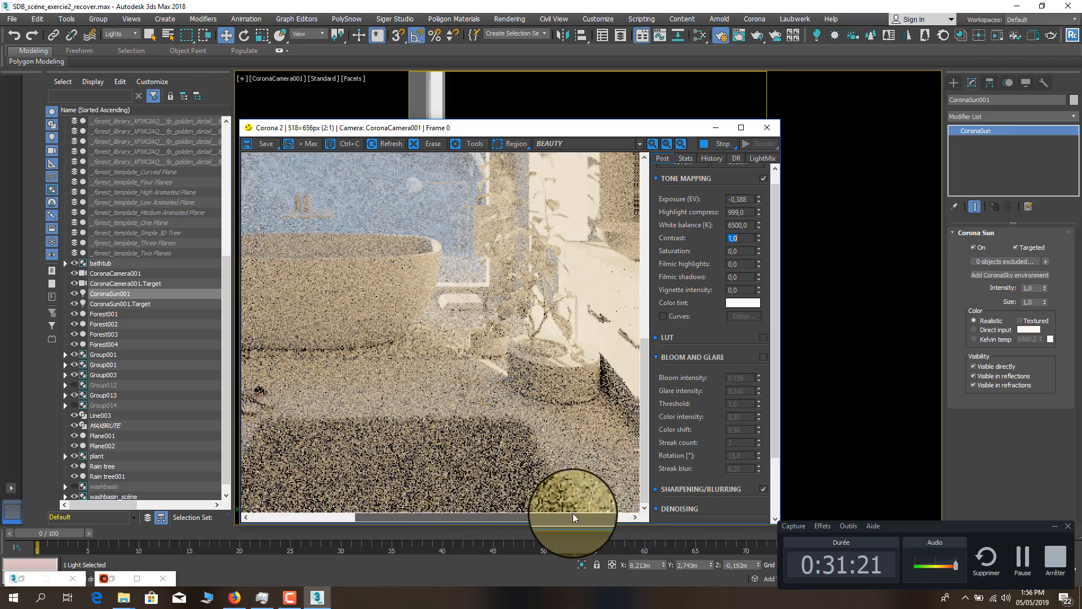
{"action": "left_click_drag", "start_coordinate": [644, 471], "coordinate": [662, 403]}
{"action": "scroll", "coordinate": [609, 381], "scroll_direction": "up", "scroll_amount": 1}
{"action": "scroll", "coordinate": [608, 381], "scroll_direction": "down", "scroll_amount": 2}
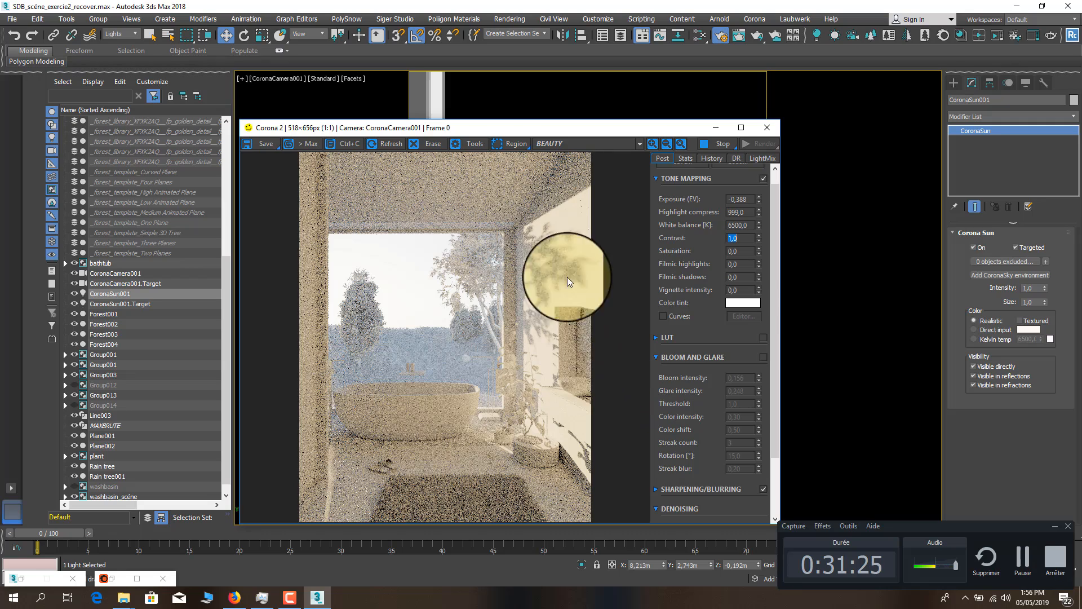
{"action": "scroll", "coordinate": [571, 313], "scroll_direction": "up", "scroll_amount": 1}
{"action": "scroll", "coordinate": [588, 407], "scroll_direction": "down", "scroll_amount": 1}
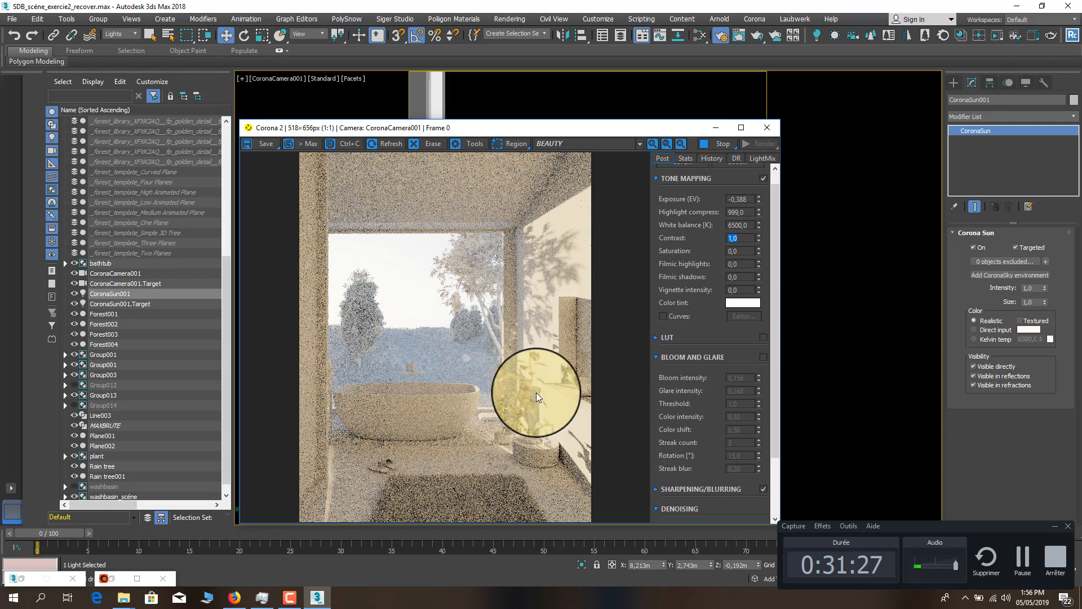
{"action": "scroll", "coordinate": [573, 266], "scroll_direction": "up", "scroll_amount": 1}
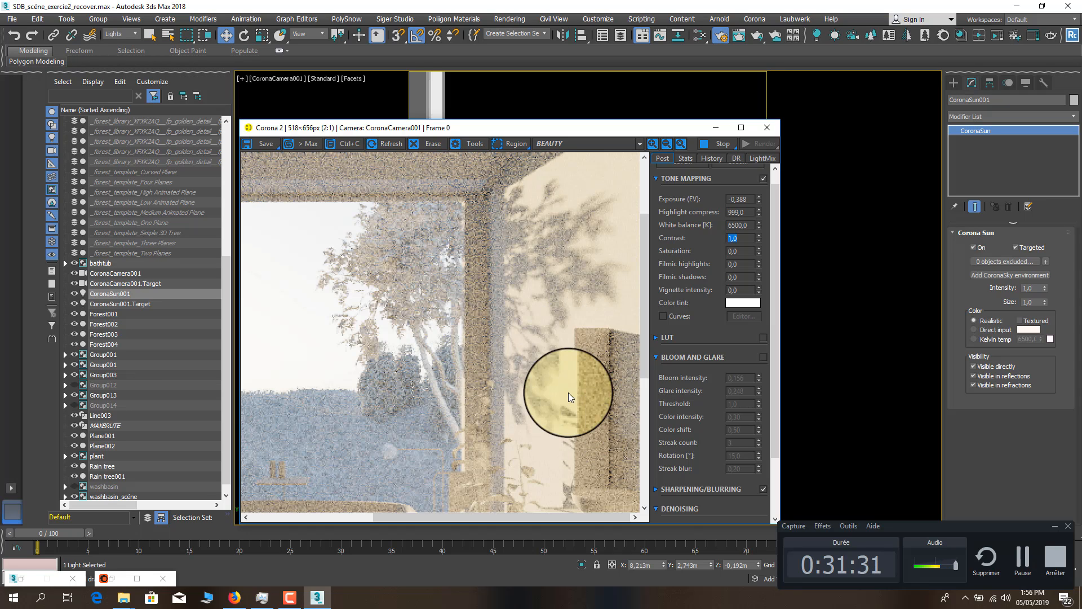
{"action": "scroll", "coordinate": [521, 338], "scroll_direction": "down", "scroll_amount": 1}
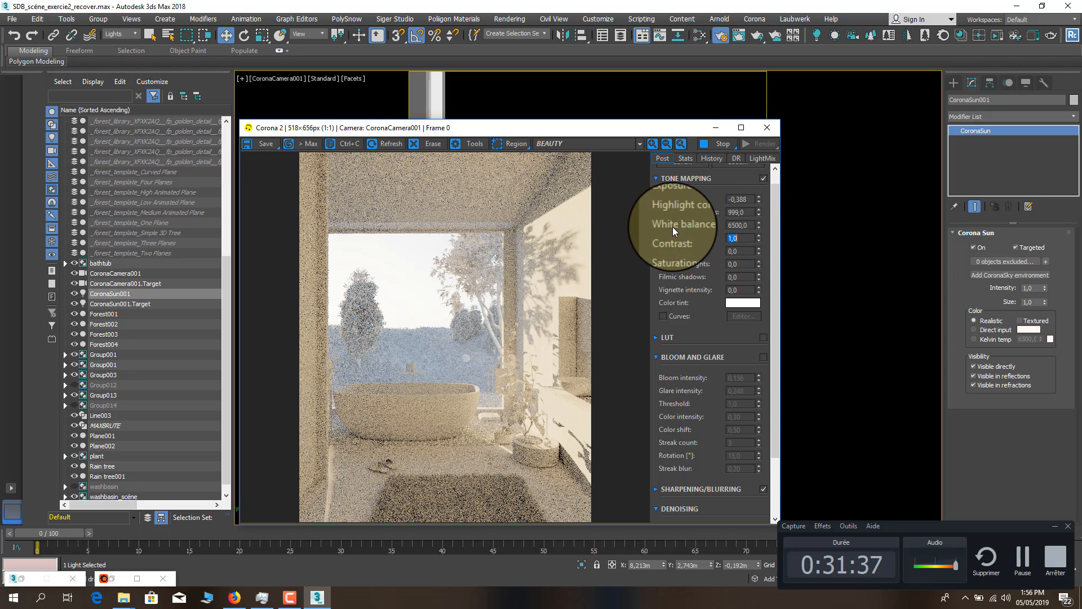
Set the tone mapping white balance to 4603,465 K and change the LightMix Environment light's colour to a pale blue
{"action": "left_click_drag", "start_coordinate": [761, 228], "coordinate": [760, 273]}
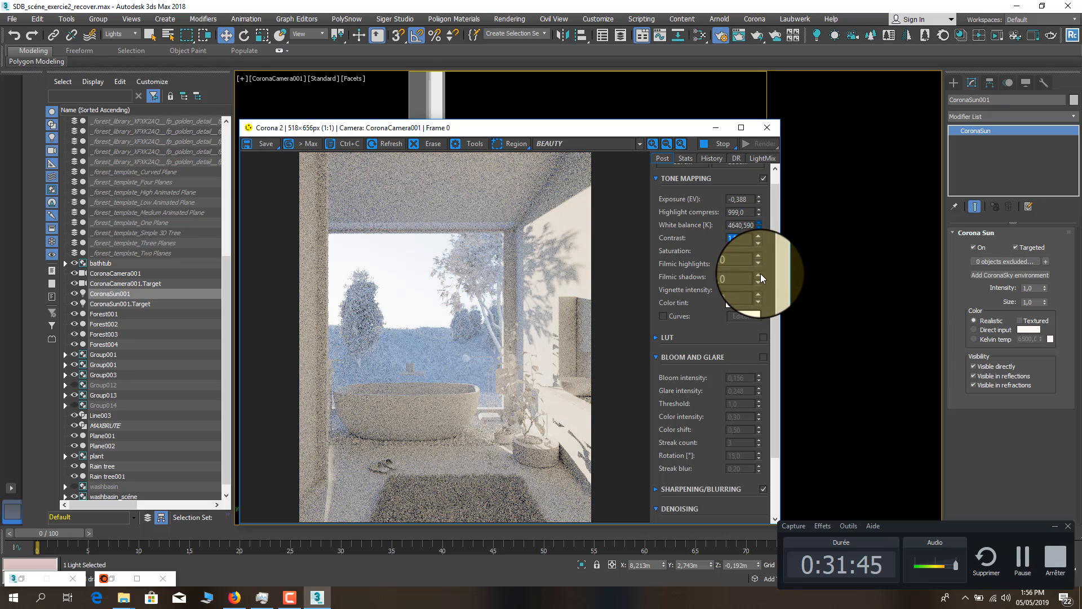
{"action": "left_click", "coordinate": [753, 160]}
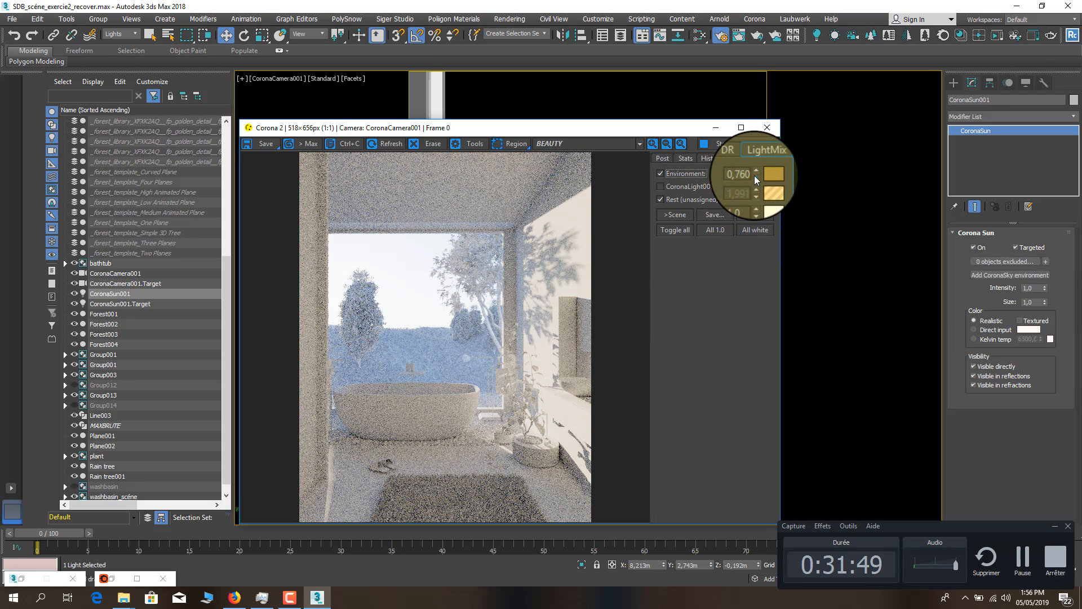
{"action": "left_click", "coordinate": [766, 173]}
{"action": "left_click_drag", "start_coordinate": [553, 309], "coordinate": [580, 297]}
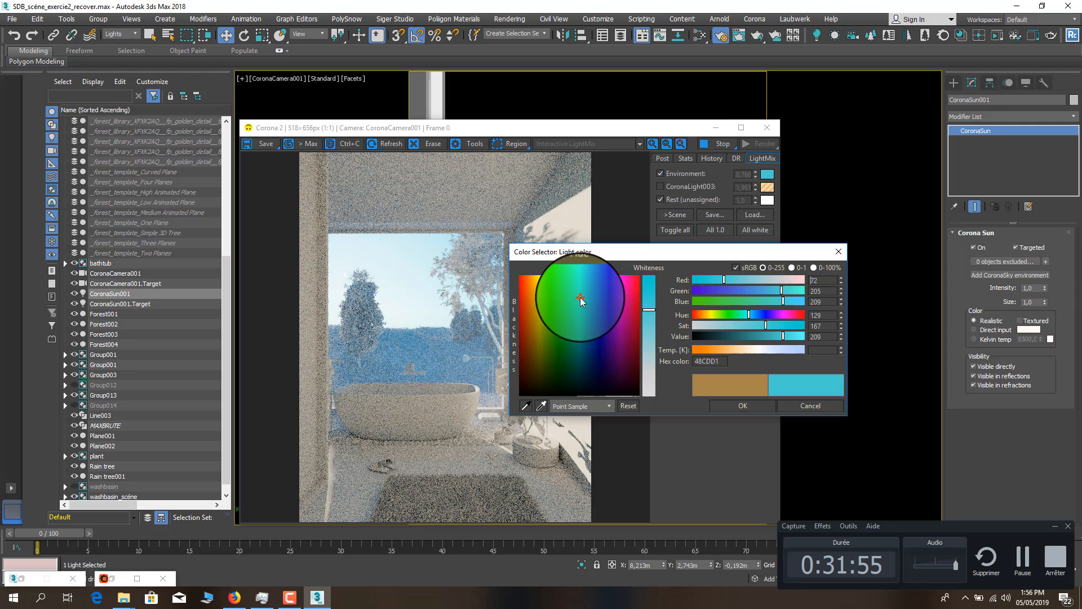
{"action": "left_click_drag", "start_coordinate": [623, 246], "coordinate": [731, 202]}
{"action": "left_click", "coordinate": [756, 320]}
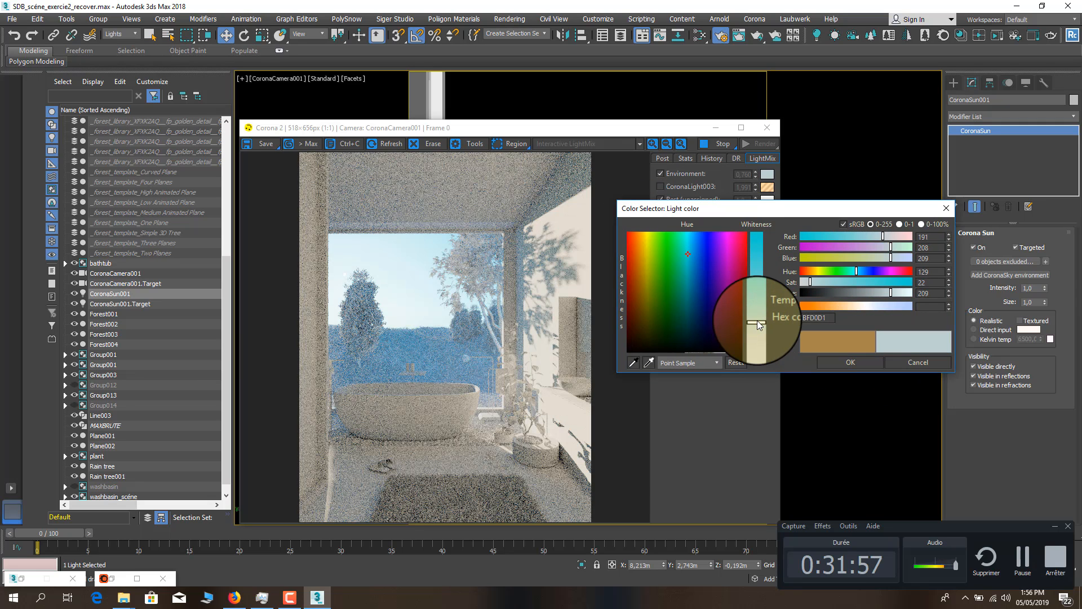
{"action": "left_click", "coordinate": [846, 362]}
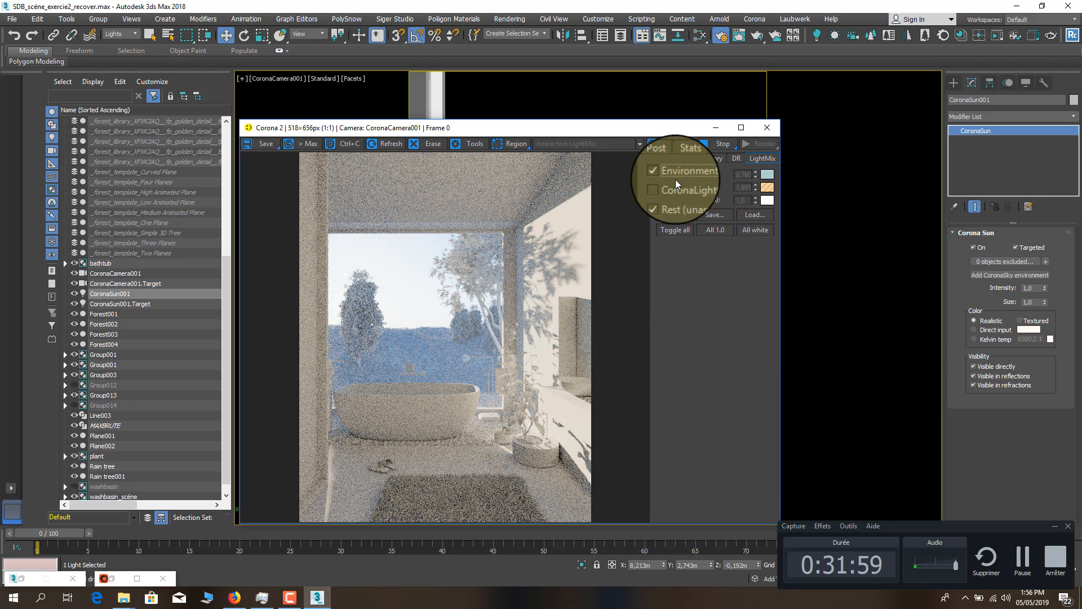
Enable Bloom and Glare for the render and stop the interactive rendering, dismissing the message dialog
{"action": "left_click", "coordinate": [662, 159]}
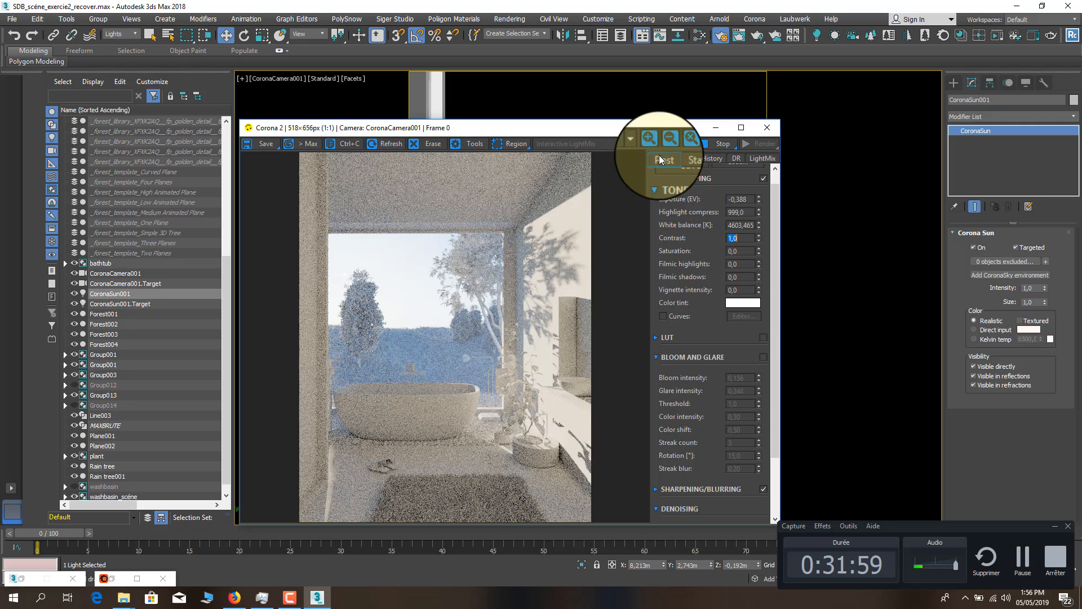
{"action": "left_click", "coordinate": [764, 357]}
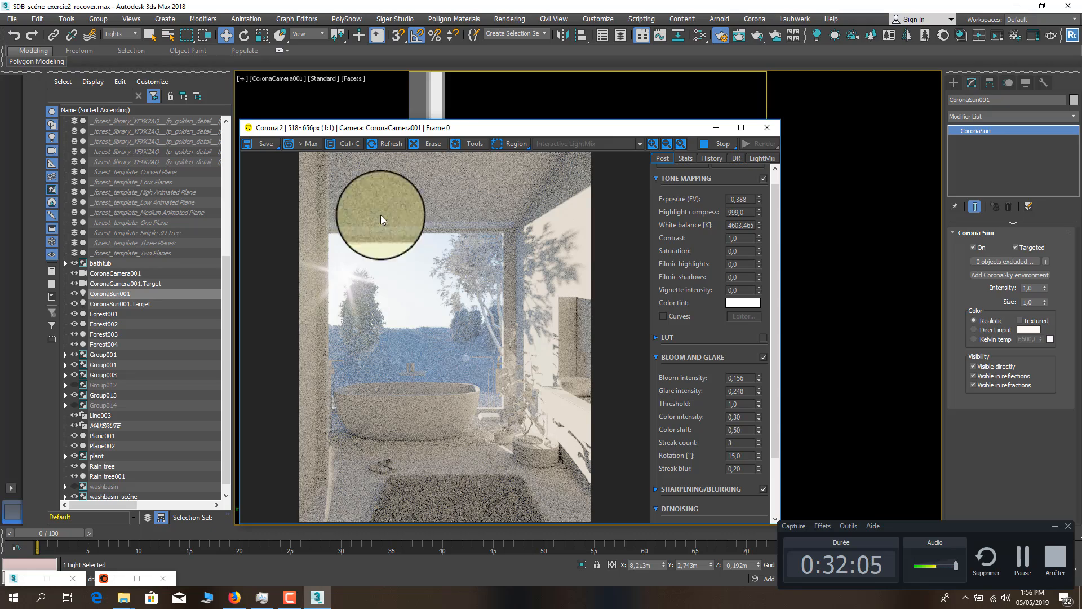
{"action": "left_click_drag", "start_coordinate": [452, 125], "coordinate": [445, 379]}
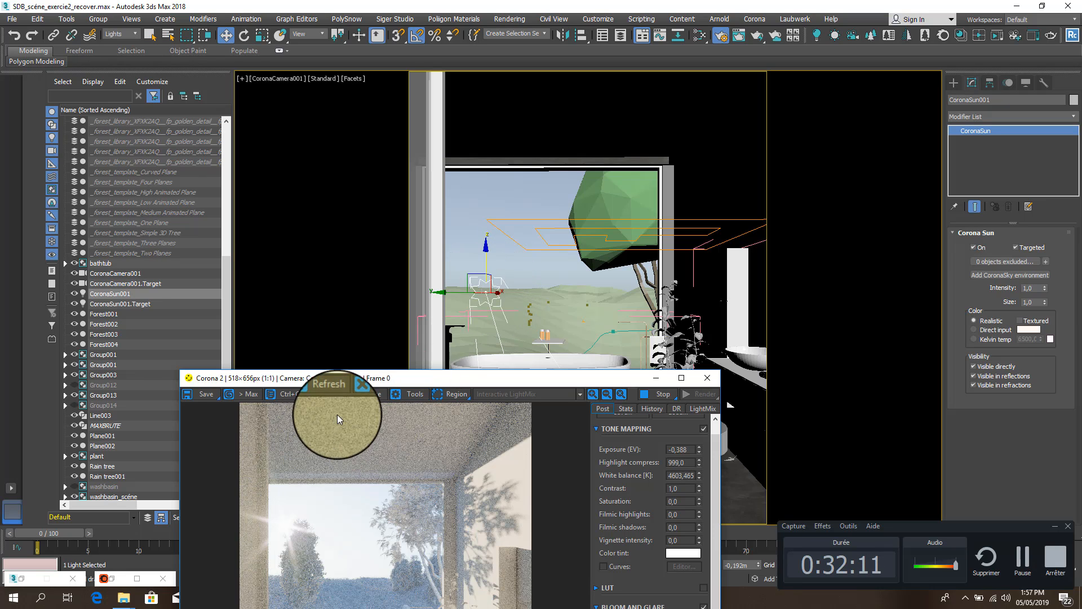
{"action": "left_click_drag", "start_coordinate": [329, 298], "coordinate": [340, 204]}
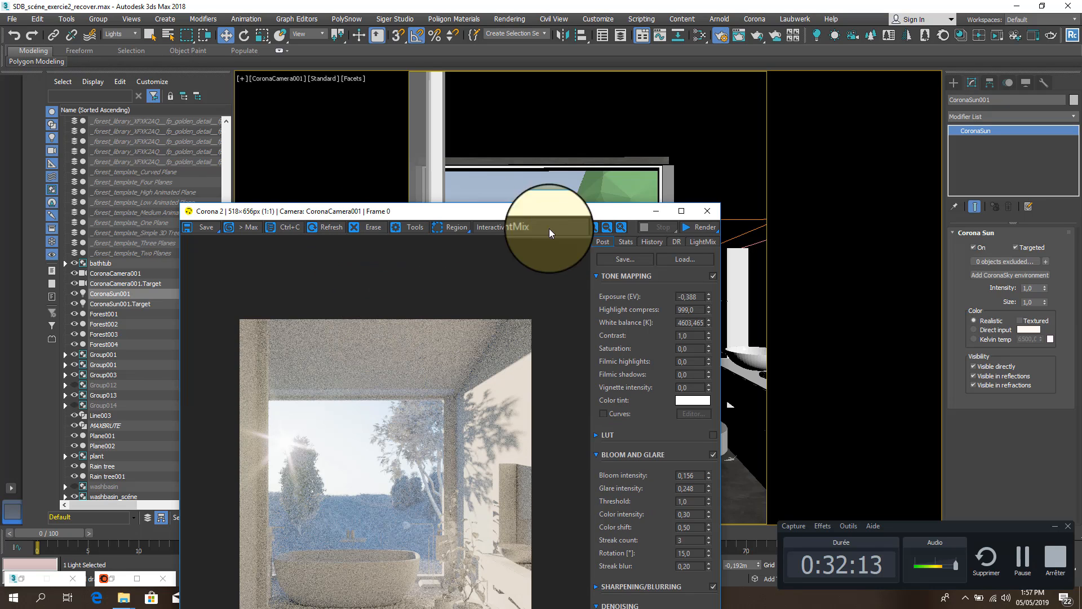
{"action": "left_click", "coordinate": [663, 229]}
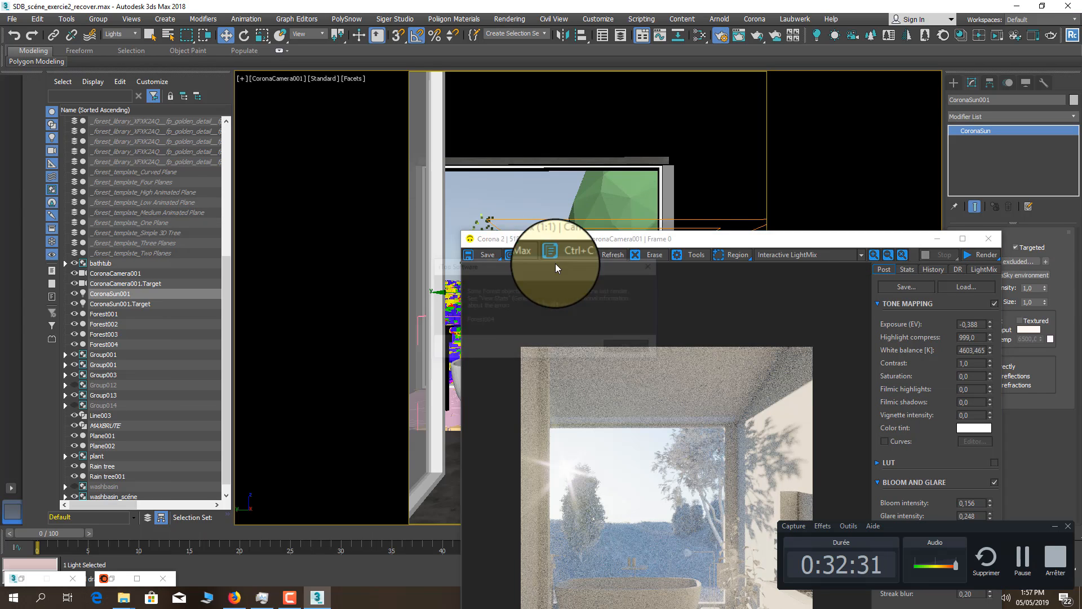
{"action": "left_click", "coordinate": [629, 354]}
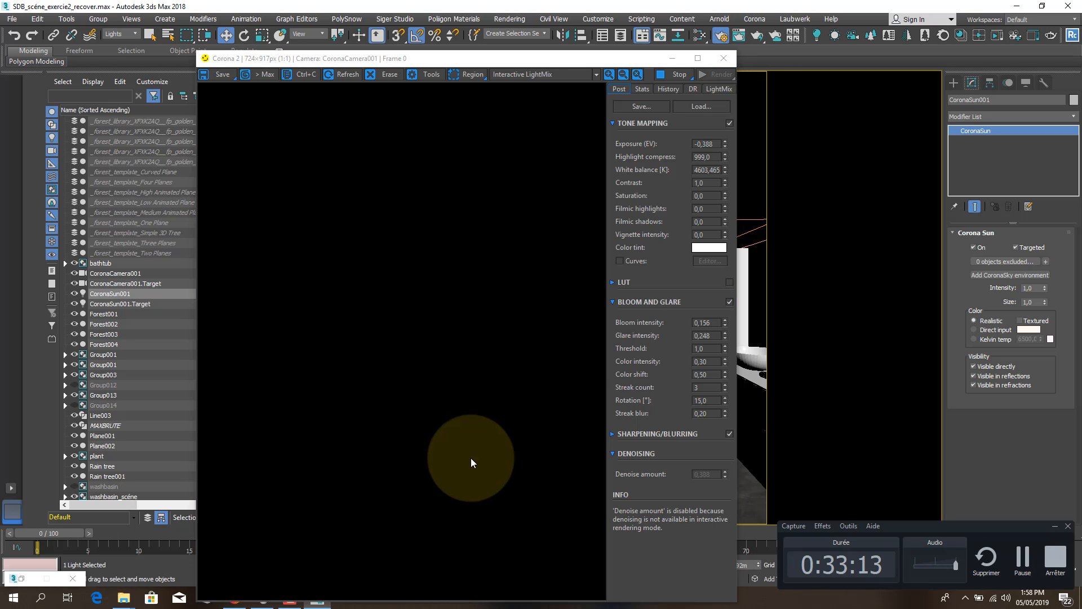
Compare the BEAUTY and Interactive LightMix channels in the frame buffer and leave the 724×917 render displayed in BEAUTY
{"action": "left_click", "coordinate": [521, 75]}
{"action": "left_click", "coordinate": [523, 88]}
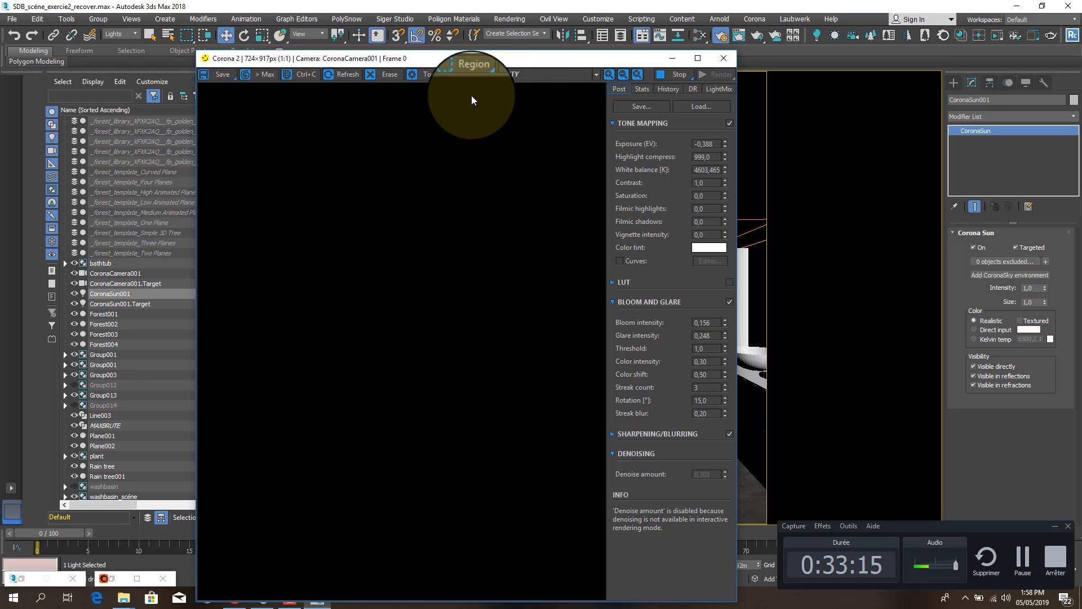
{"action": "left_click", "coordinate": [500, 79]}
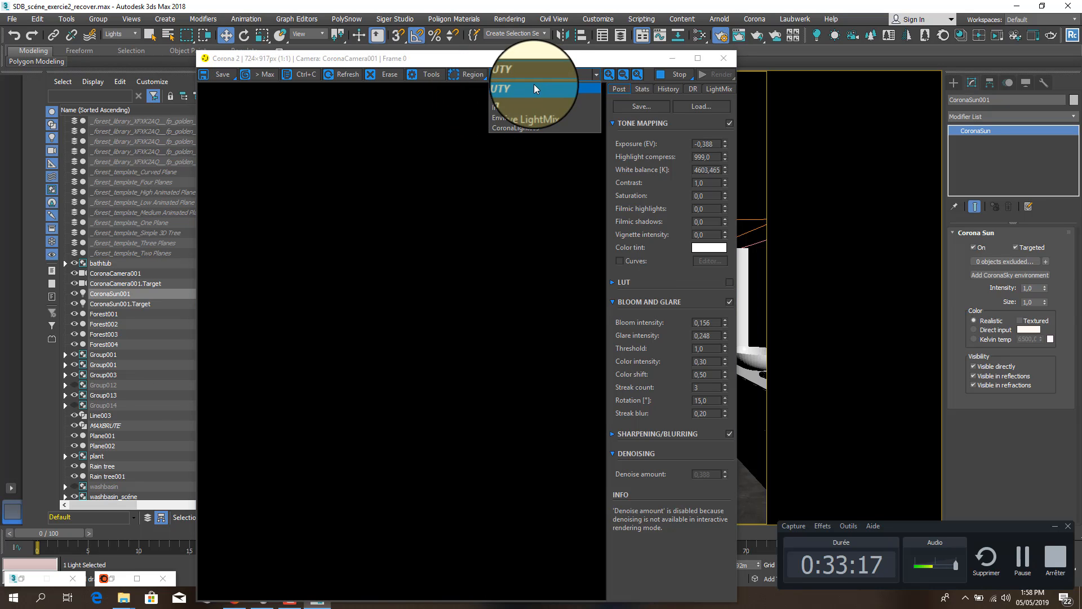
{"action": "left_click", "coordinate": [518, 108]}
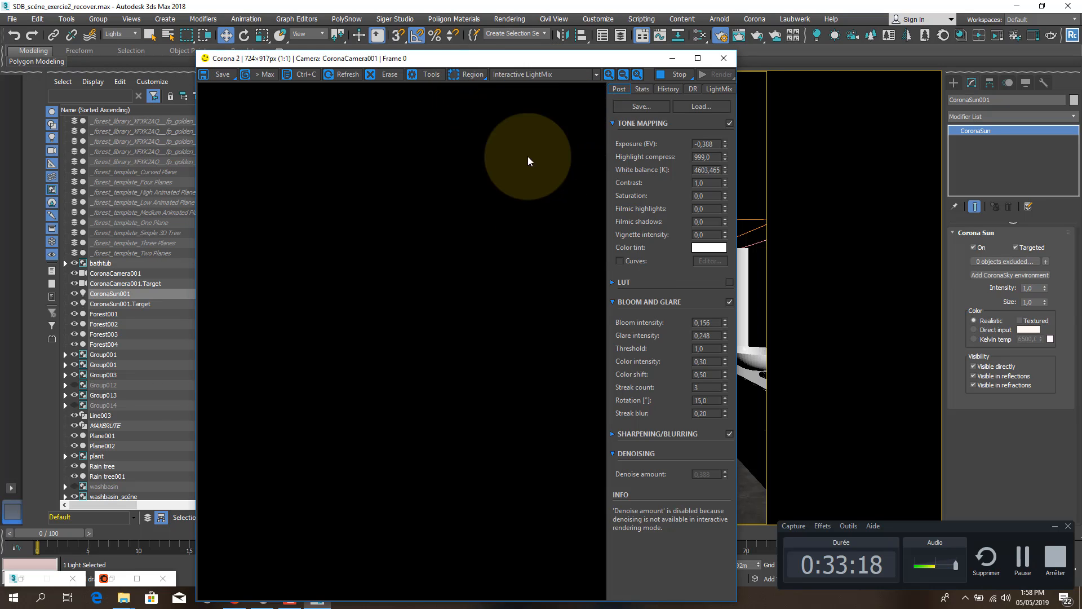
{"action": "left_click", "coordinate": [519, 80]}
{"action": "left_click", "coordinate": [520, 92]}
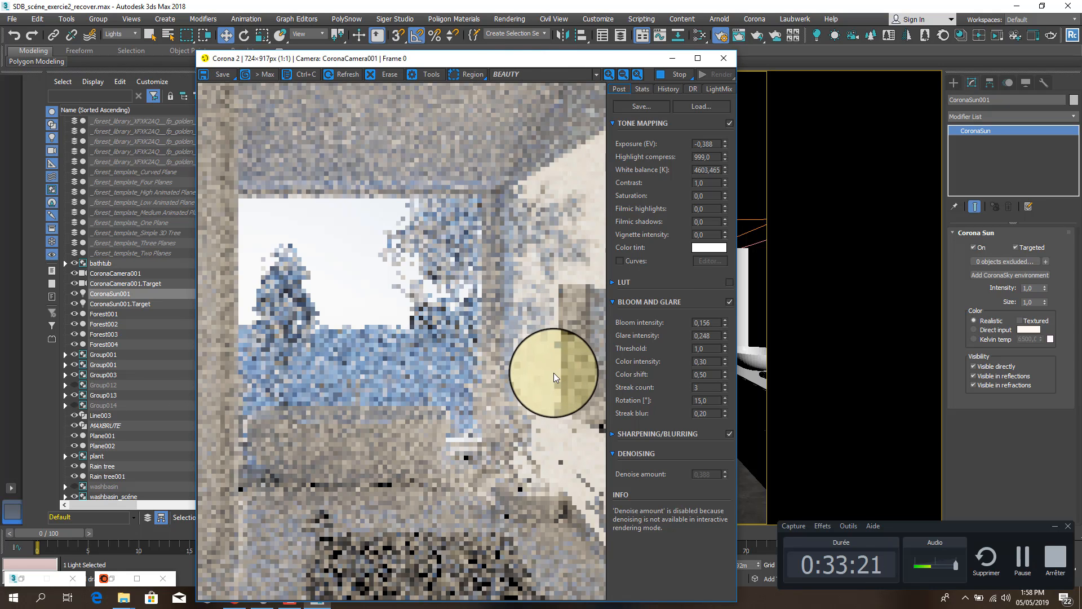
{"action": "left_click_drag", "start_coordinate": [549, 69], "coordinate": [566, 48]}
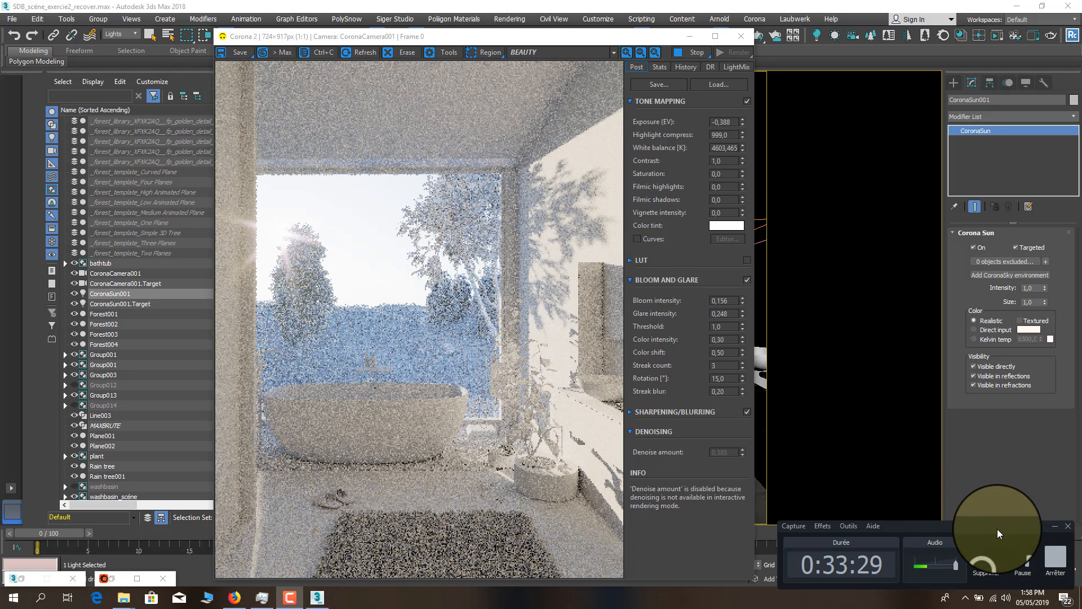
{"action": "mouse_move", "coordinate": [996, 527]}
{"action": "left_mouse_down"}
{"action": "mouse_move", "coordinate": [986, 471]}
{"action": "mouse_move", "coordinate": [1001, 528]}
{"action": "left_mouse_up"}
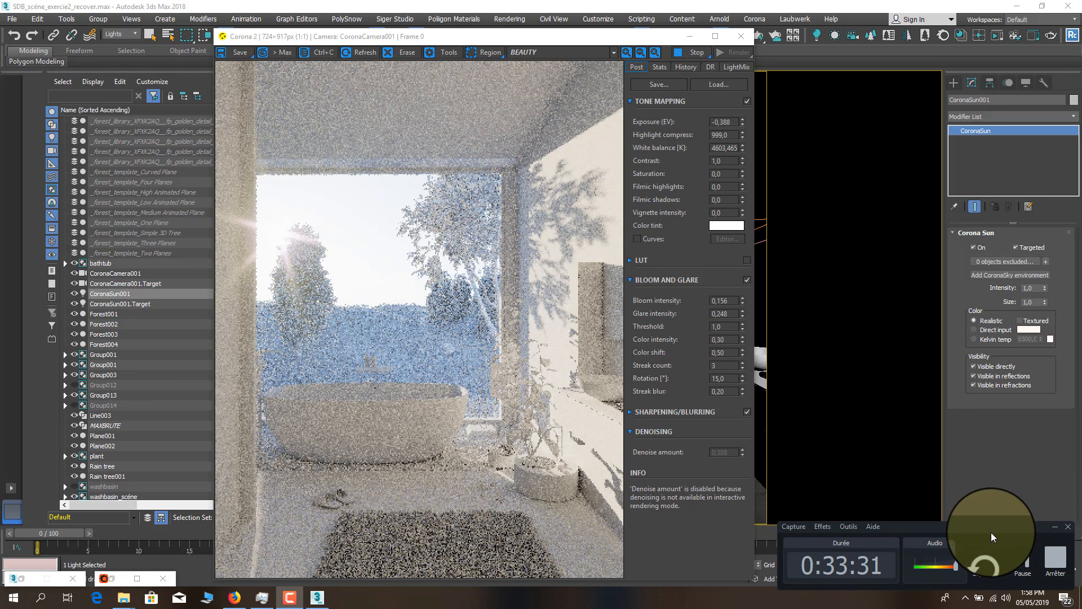